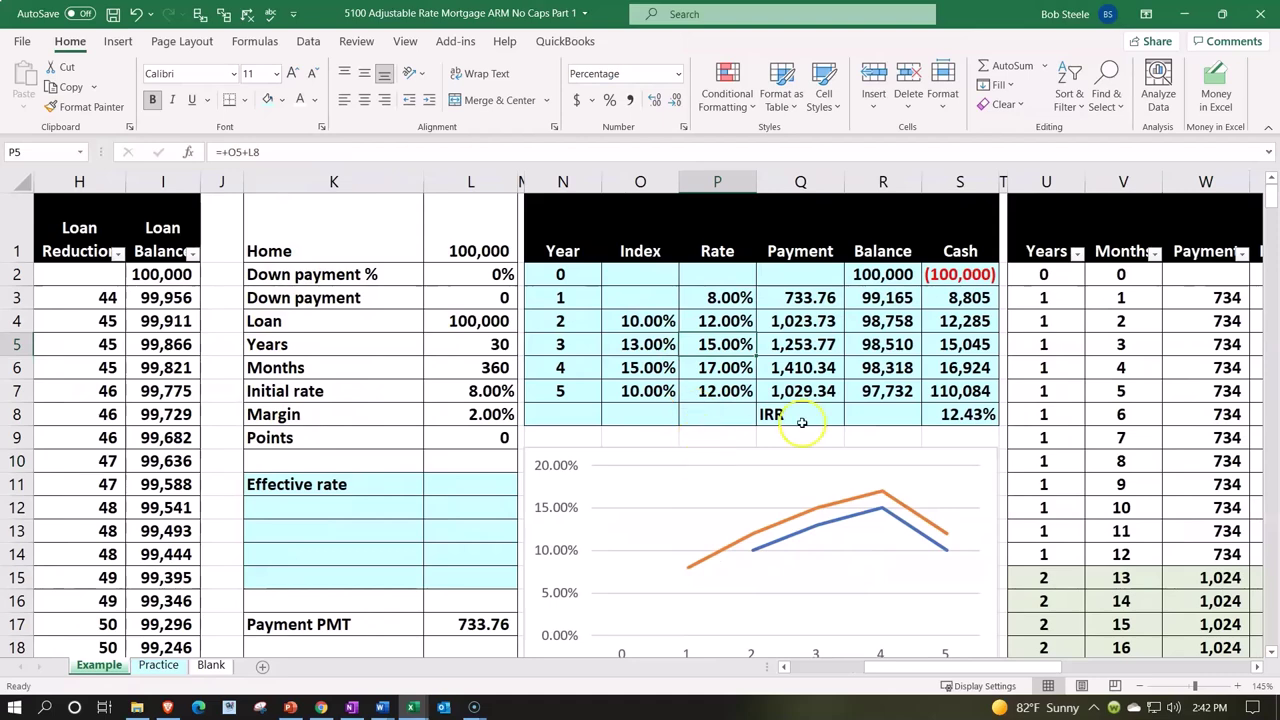
Examine row 8 of the Example sheet from the IRR label across the amortization, pivot and cash flow tables to the yearly cash flow total.
{"action": "left_click", "coordinate": [830, 405]}
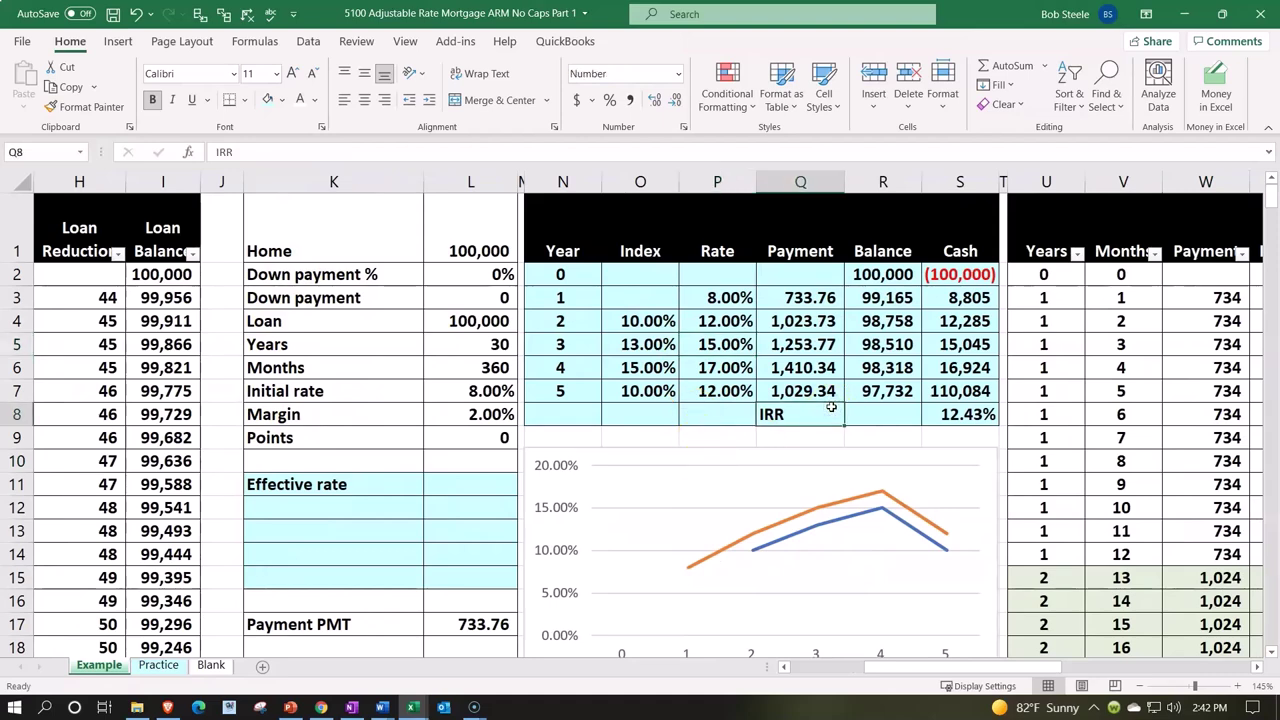
{"action": "key", "text": "Right"}
{"action": "key", "text": "Right"}
{"action": "key", "text": "Right"}
{"action": "key", "text": "Right"}
{"action": "key", "text": "Right"}
{"action": "key", "text": "Right"}
{"action": "key", "text": "Right"}
{"action": "key", "text": "Right"}
{"action": "key", "text": "Right"}
{"action": "key", "text": "Right"}
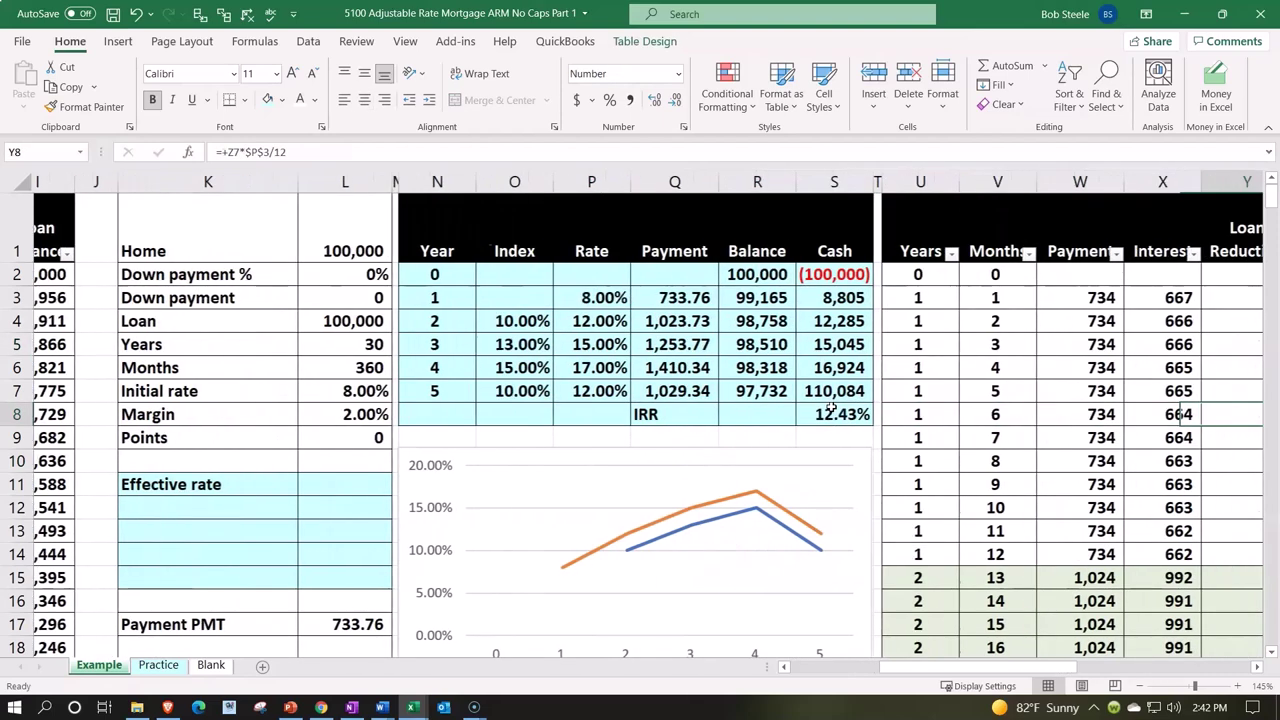
{"action": "key", "text": "Right"}
{"action": "key", "text": "Right"}
{"action": "key", "text": "Right"}
{"action": "key", "text": "Right"}
{"action": "key", "text": "Right"}
{"action": "key", "text": "Right"}
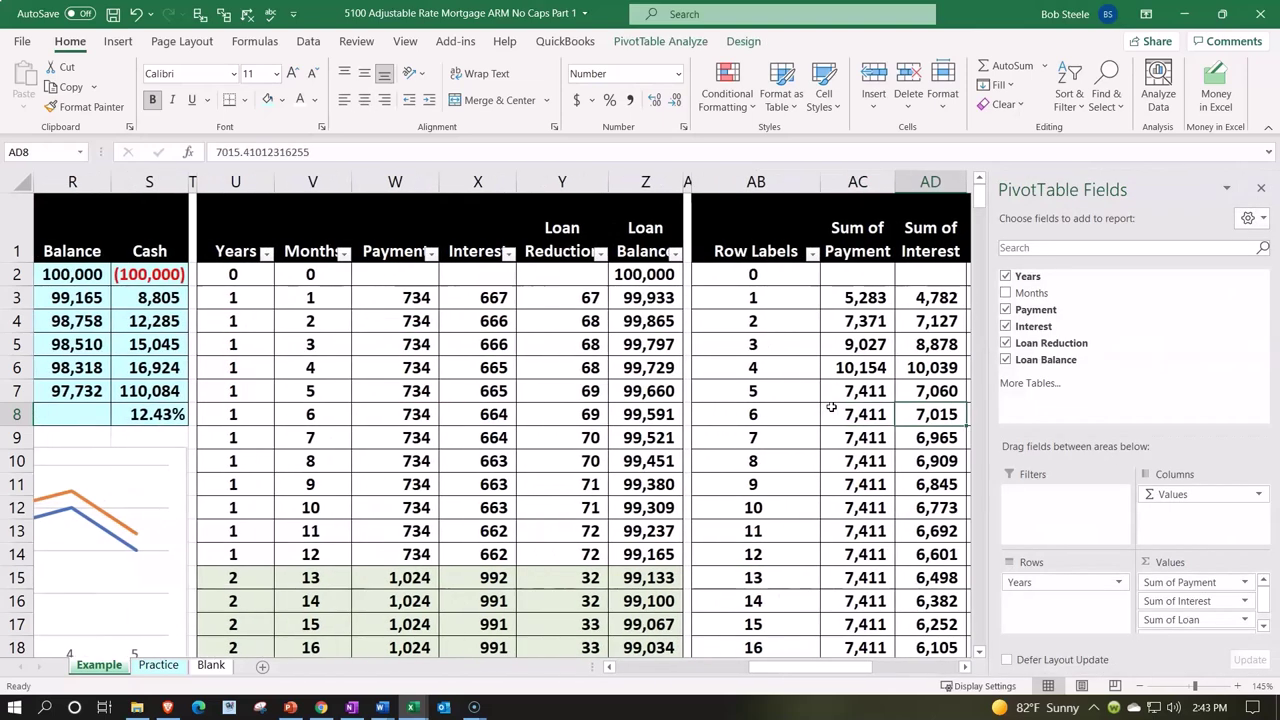
{"action": "key", "text": "Right"}
{"action": "key", "text": "Right"}
{"action": "key", "text": "Right"}
{"action": "key", "text": "Right"}
{"action": "key", "text": "Right"}
{"action": "key", "text": "Right"}
{"action": "key", "text": "Right"}
{"action": "key", "text": "Right"}
{"action": "key", "text": "Right"}
{"action": "key", "text": "Right"}
{"action": "key", "text": "Right"}
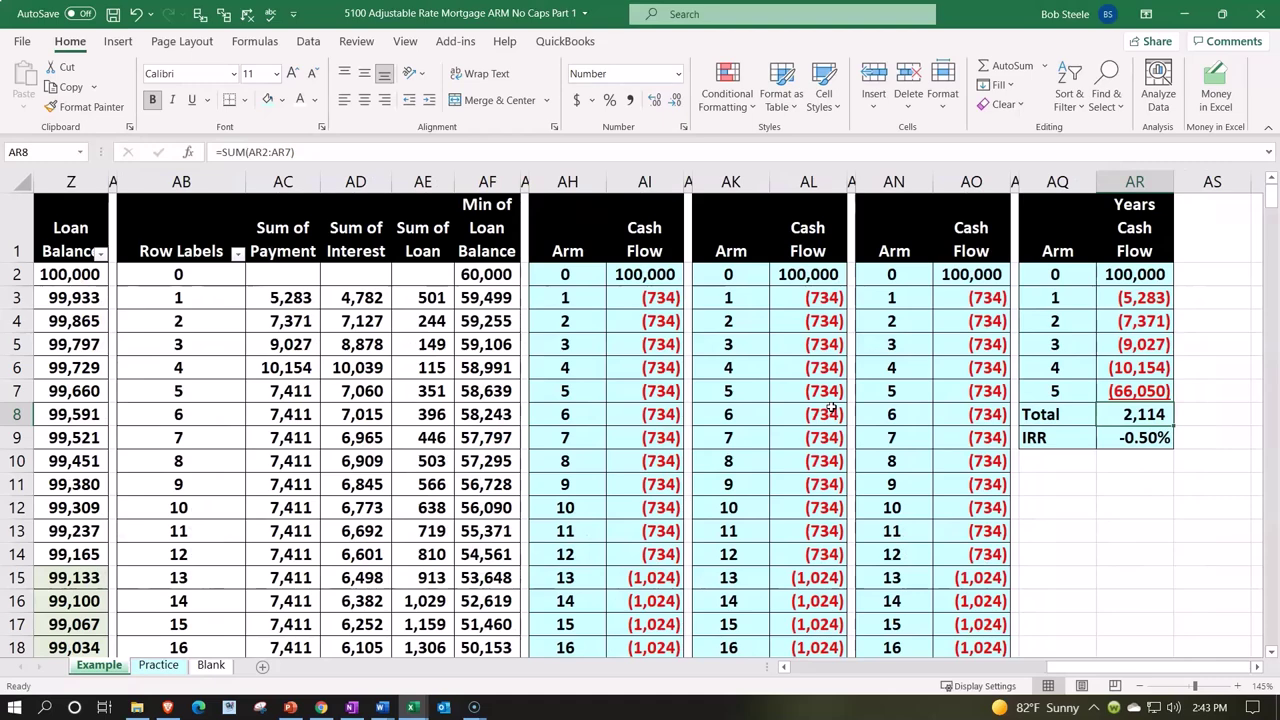
Look back across the Example sheet's tables to the Margin label in column A.
{"action": "key", "text": "Left"}
{"action": "key", "text": "Left"}
{"action": "key", "text": "Left"}
{"action": "key", "text": "Left"}
{"action": "key", "text": "Left"}
{"action": "key", "text": "Left"}
{"action": "key", "text": "Left"}
{"action": "key", "text": "Left"}
{"action": "key", "text": "Left"}
{"action": "key", "text": "Left"}
{"action": "key", "text": "Left"}
{"action": "key", "text": "Left"}
{"action": "key", "text": "Left"}
{"action": "key", "text": "Left"}
{"action": "key", "text": "Left"}
{"action": "key", "text": "Left"}
{"action": "key", "text": "Left"}
{"action": "key", "text": "Left"}
{"action": "key", "text": "Left"}
{"action": "key", "text": "Left"}
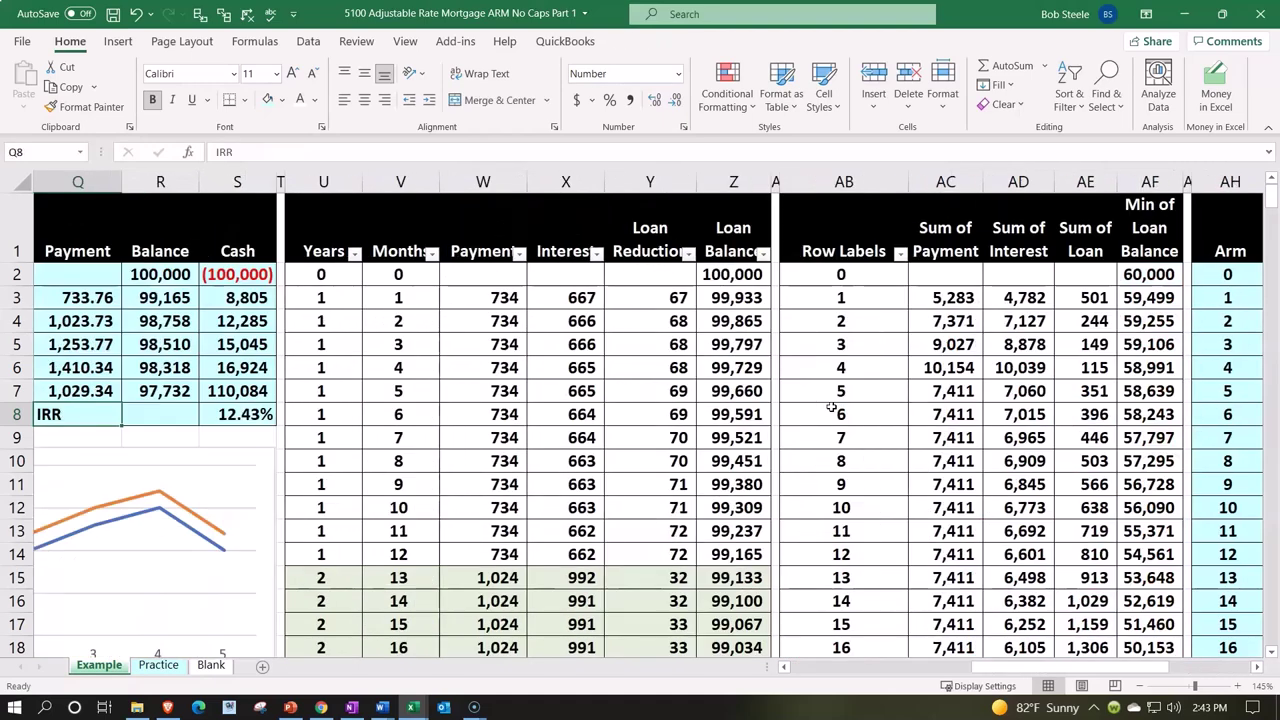
{"action": "key", "text": "Home"}
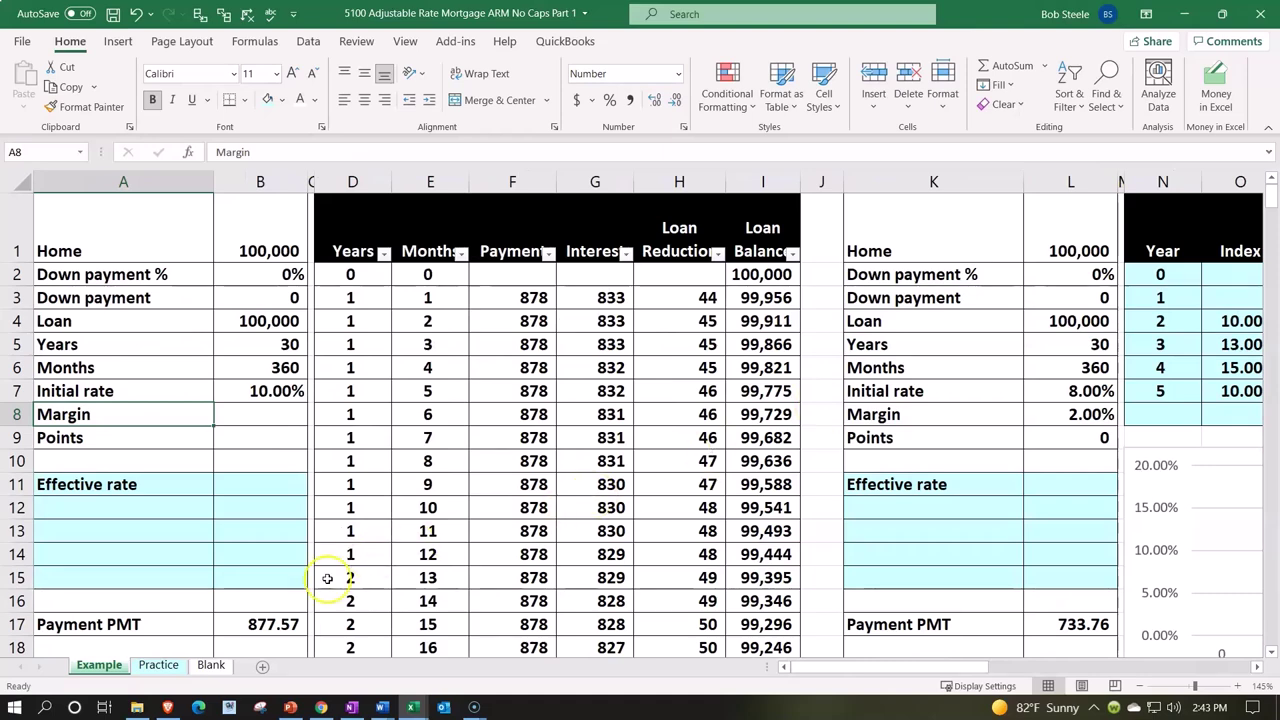
Open the Practice sheet and examine its unfilled tables across to the Cash column, returning to column A.
{"action": "left_click", "coordinate": [176, 666]}
{"action": "left_click", "coordinate": [191, 523]}
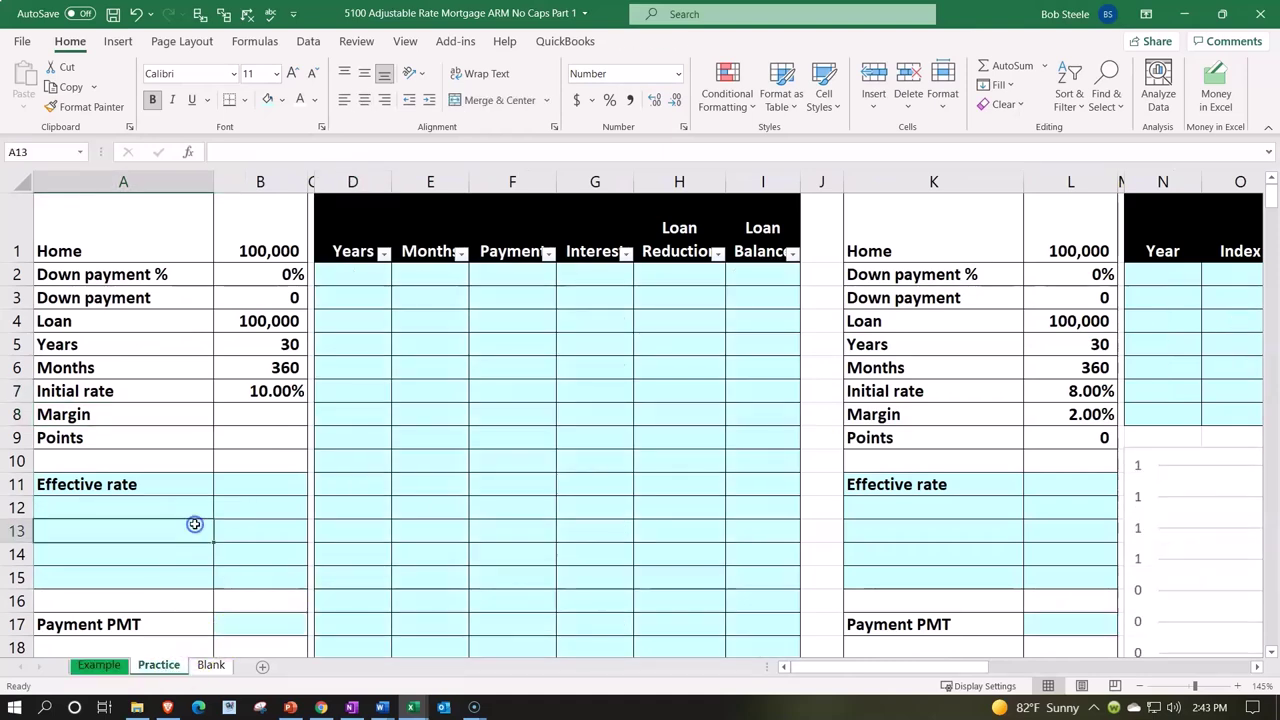
{"action": "key", "text": "Right"}
{"action": "key", "text": "Right"}
{"action": "key", "text": "Right"}
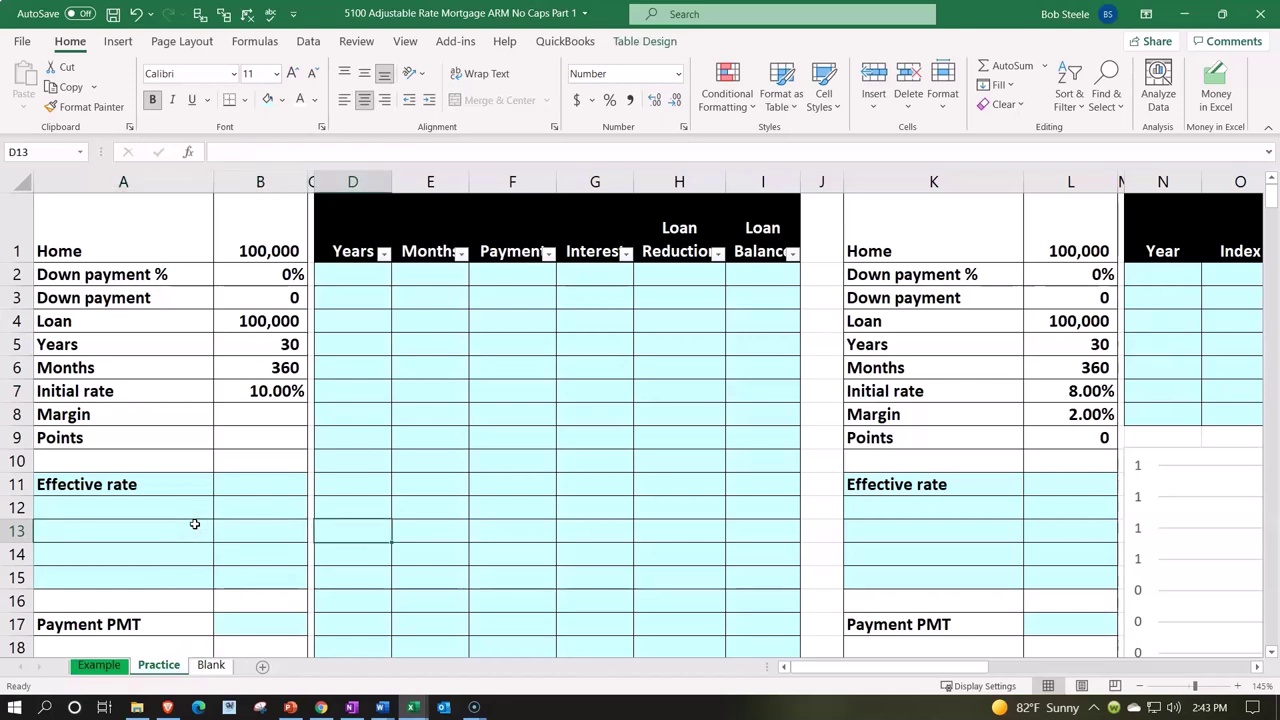
{"action": "key", "text": "Right"}
{"action": "key", "text": "Right"}
{"action": "key", "text": "Right"}
{"action": "key", "text": "Right"}
{"action": "key", "text": "Right"}
{"action": "key", "text": "Right"}
{"action": "key", "text": "Right"}
{"action": "key", "text": "Right"}
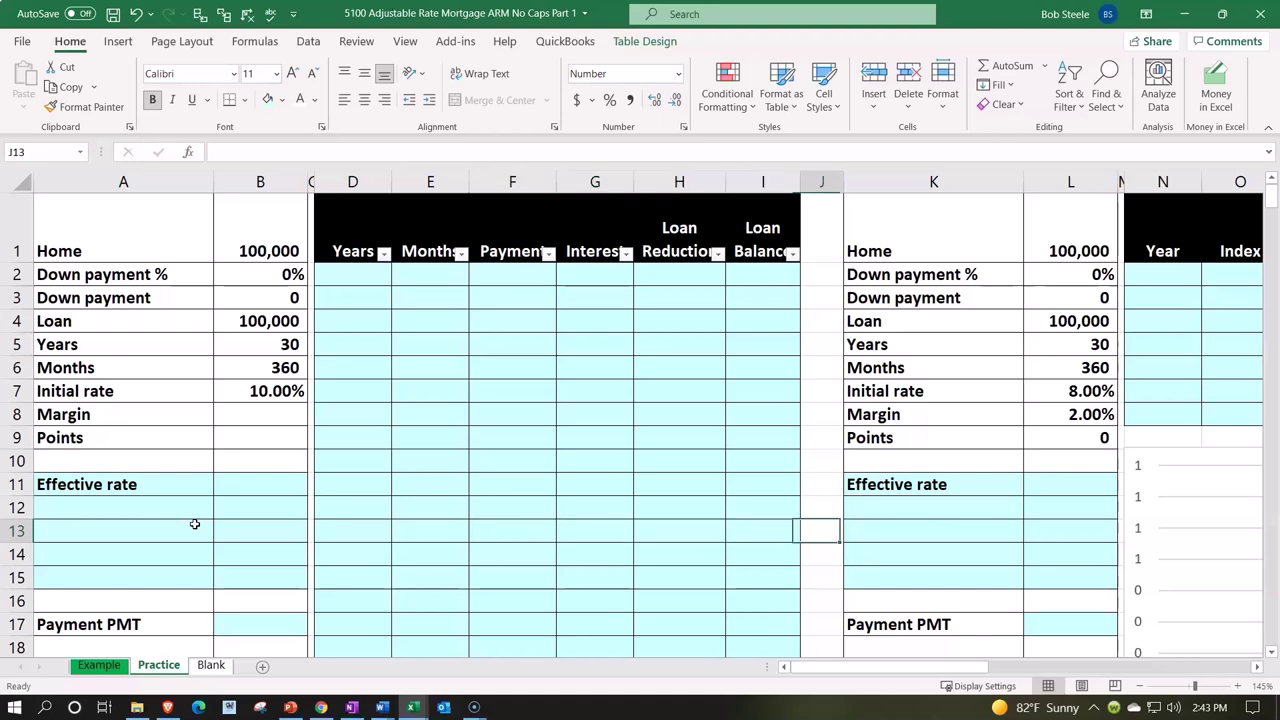
{"action": "key", "text": "Right"}
{"action": "key", "text": "Right"}
{"action": "key", "text": "Right"}
{"action": "key", "text": "Right"}
{"action": "key", "text": "Right"}
{"action": "key", "text": "Right"}
{"action": "key", "text": "Right"}
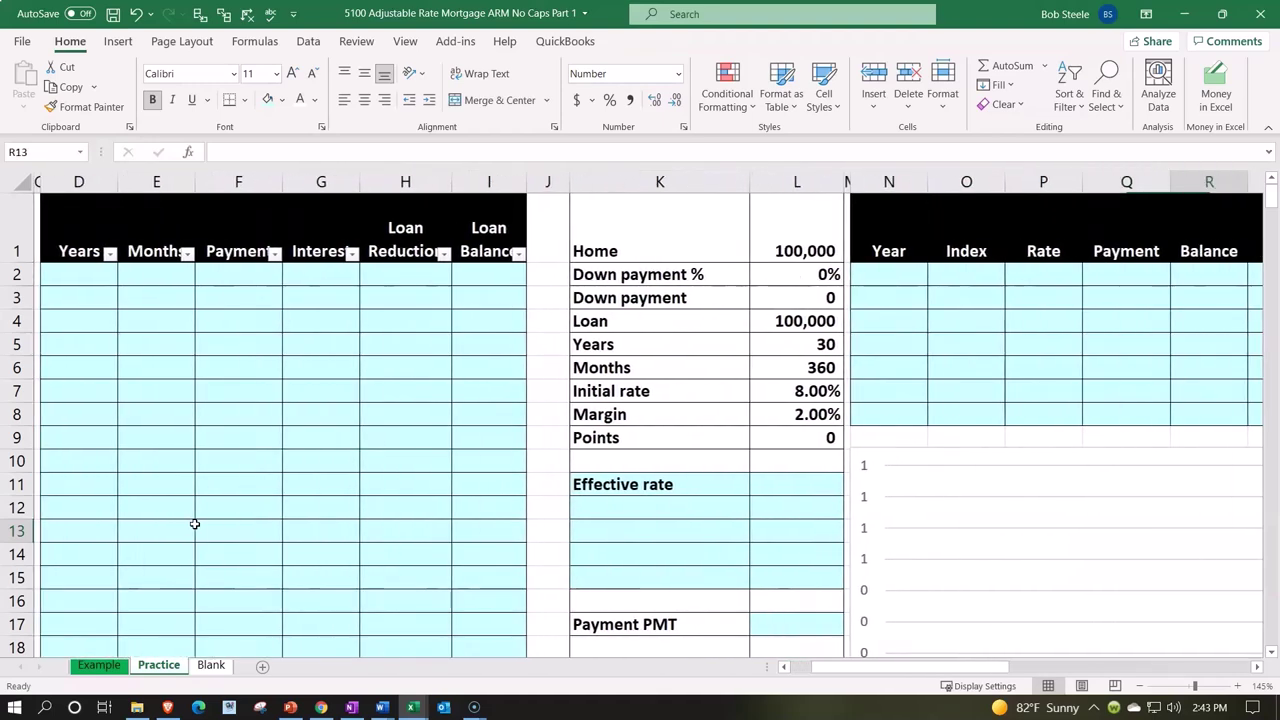
{"action": "key", "text": "Right"}
{"action": "key", "text": "Left"}
{"action": "key", "text": "Left"}
{"action": "key", "text": "Left"}
{"action": "key", "text": "Left"}
{"action": "key", "text": "Left"}
{"action": "key", "text": "Left"}
{"action": "key", "text": "Left"}
{"action": "key", "text": "Left"}
{"action": "key", "text": "Left"}
{"action": "key", "text": "Left"}
{"action": "key", "text": "Left"}
{"action": "key", "text": "Left"}
{"action": "key", "text": "Left"}
{"action": "key", "text": "Left"}
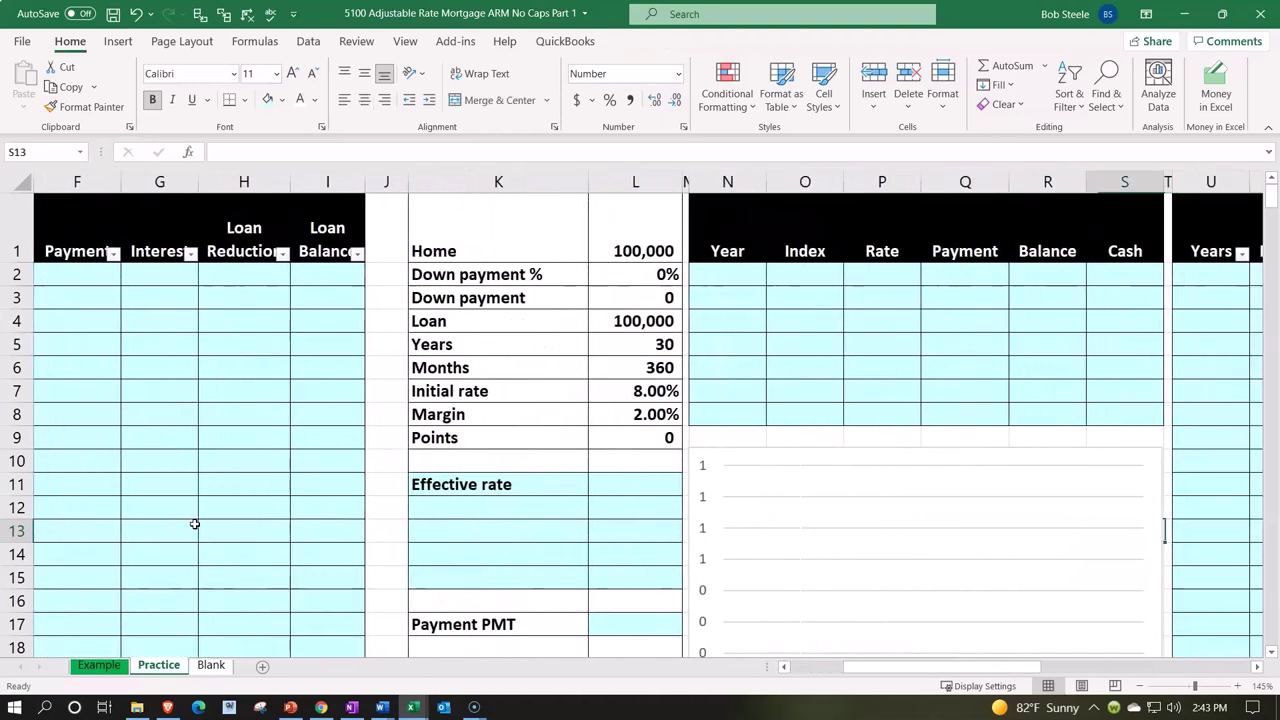
{"action": "key", "text": "Home"}
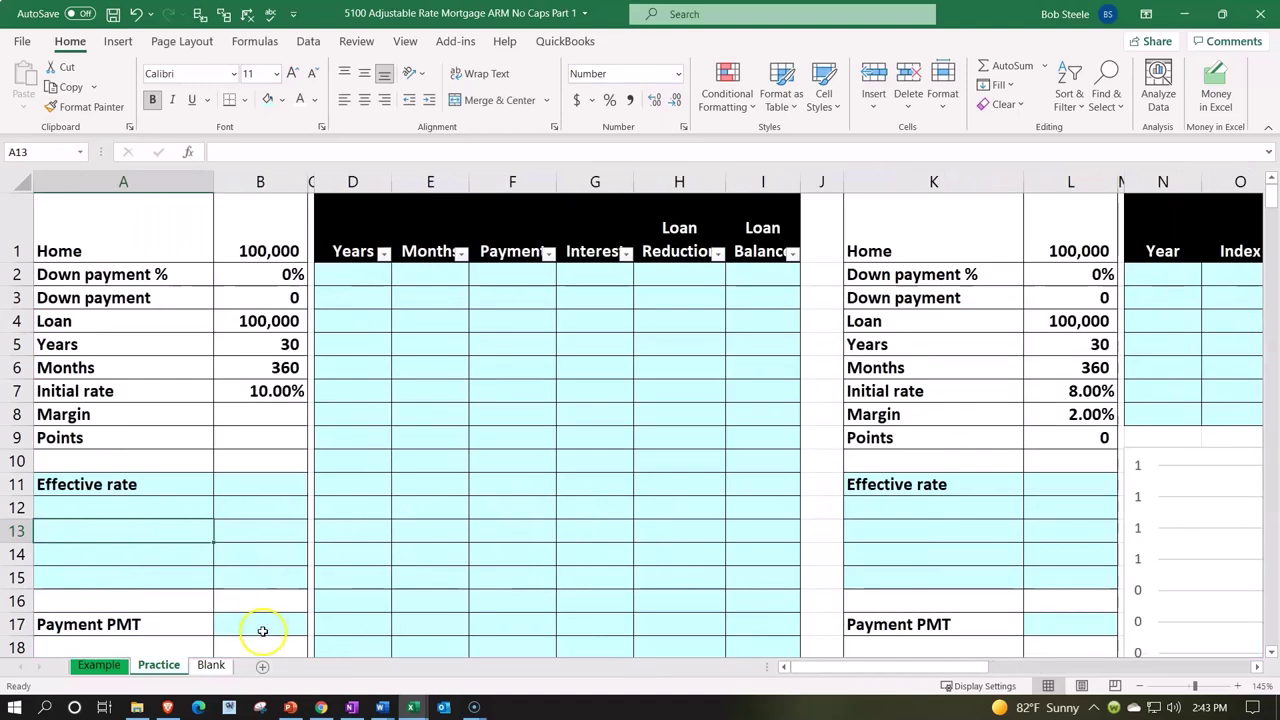
Switch to the Blank sheet and select the Home label in cell A1.
{"action": "left_click", "coordinate": [211, 665]}
{"action": "left_click", "coordinate": [429, 390]}
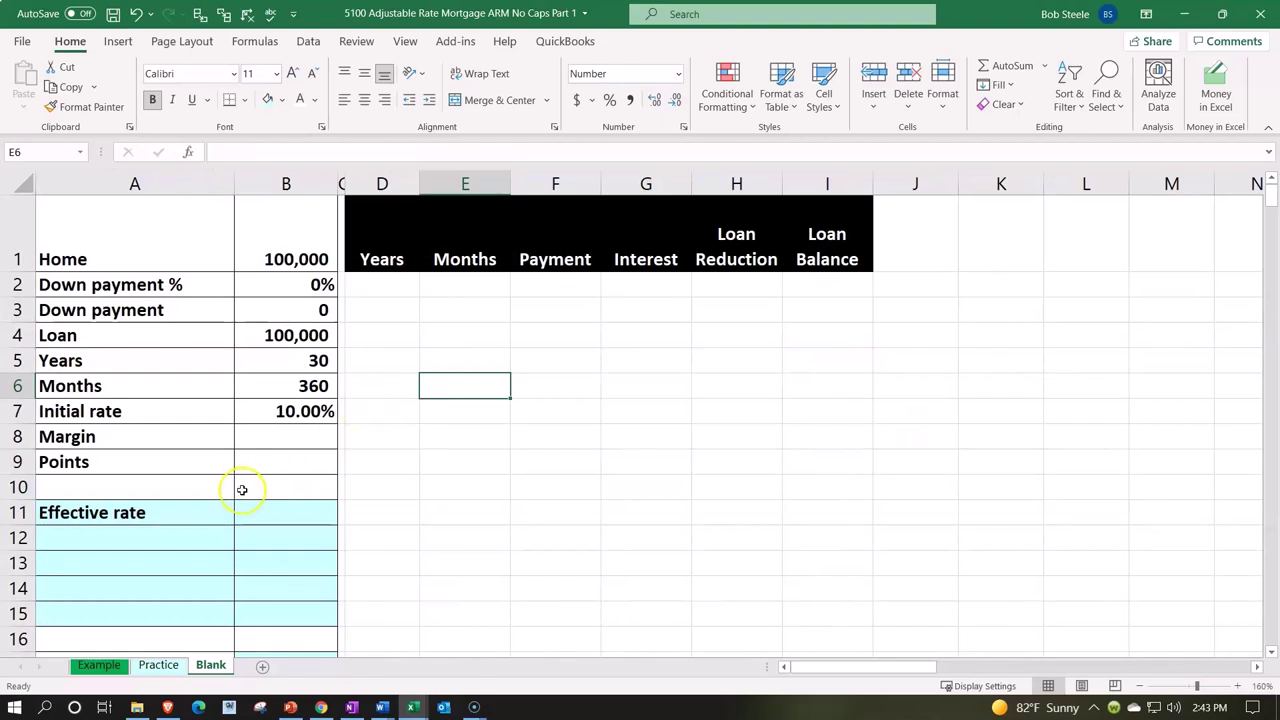
{"action": "left_click", "coordinate": [226, 488]}
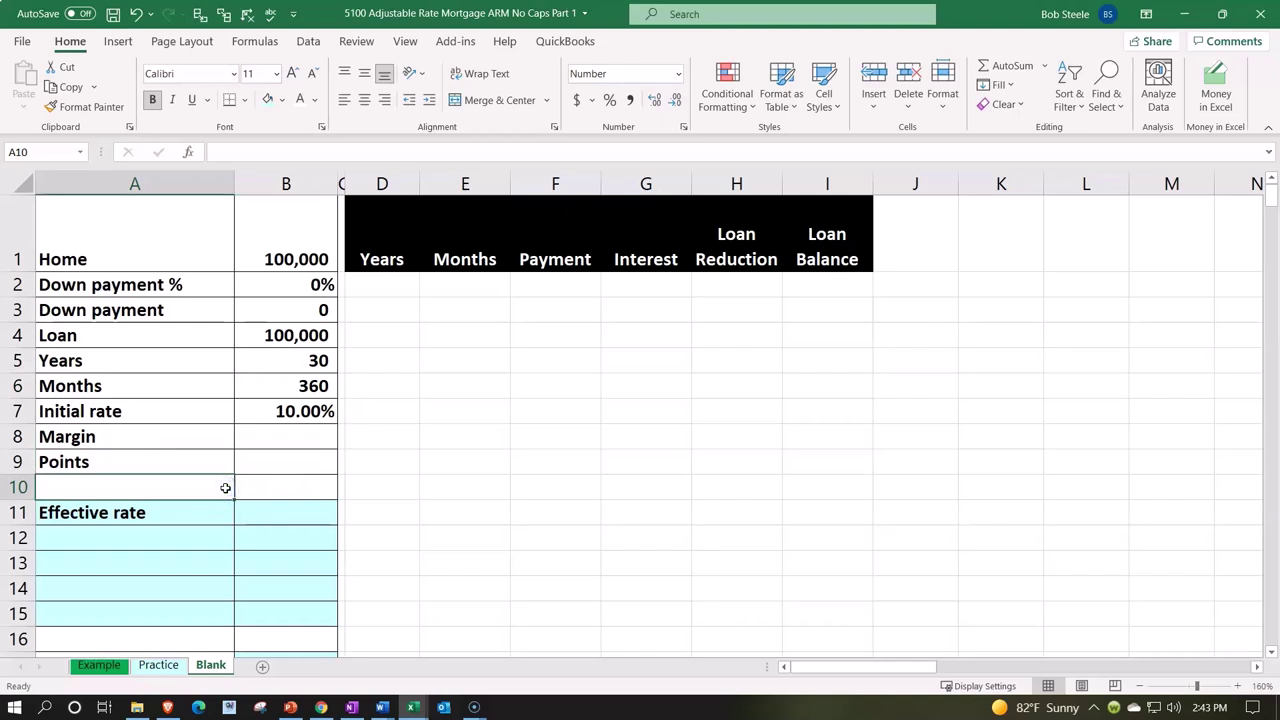
{"action": "key", "text": "Right"}
{"action": "key", "text": "Up"}
{"action": "key", "text": "Up"}
{"action": "key", "text": "Up"}
{"action": "key", "text": "Up"}
{"action": "key", "text": "Up"}
{"action": "key", "text": "Up"}
{"action": "key", "text": "Up"}
{"action": "key", "text": "Up"}
{"action": "key", "text": "Up"}
{"action": "key", "text": "Left"}
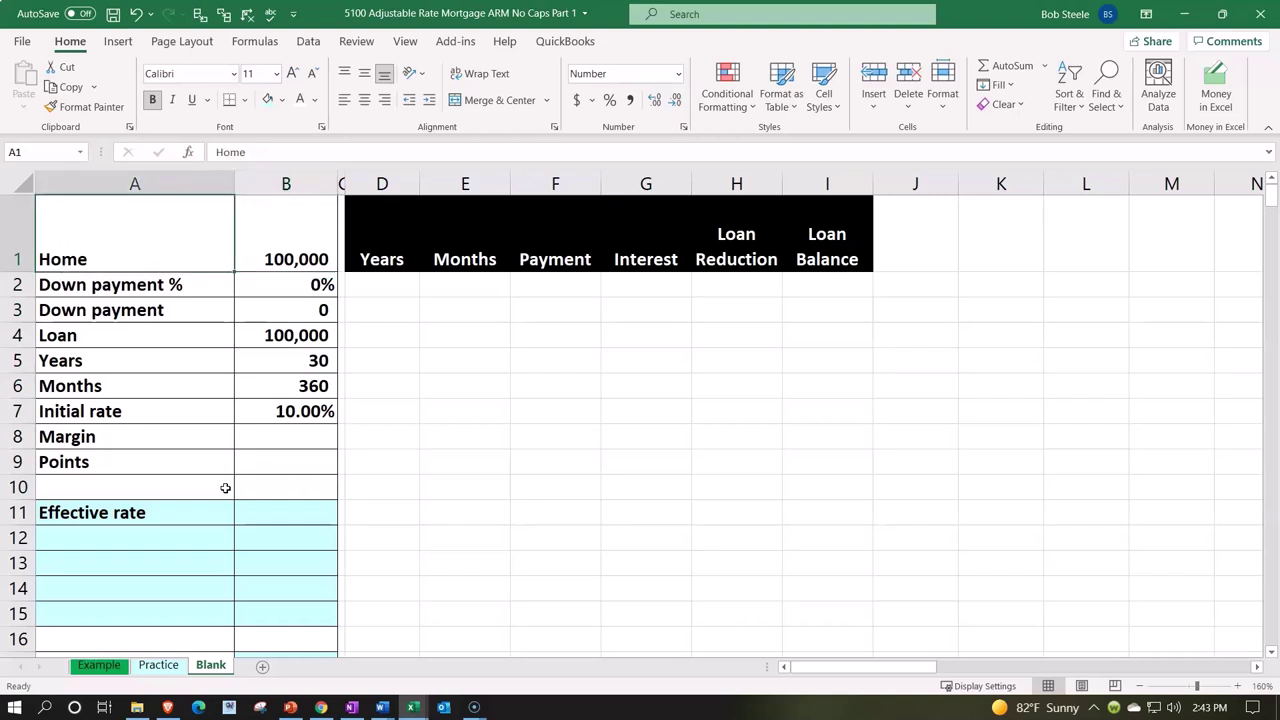
Review the loan inputs and their formulas in column B, from the home value down to the points.
{"action": "key", "text": "Right"}
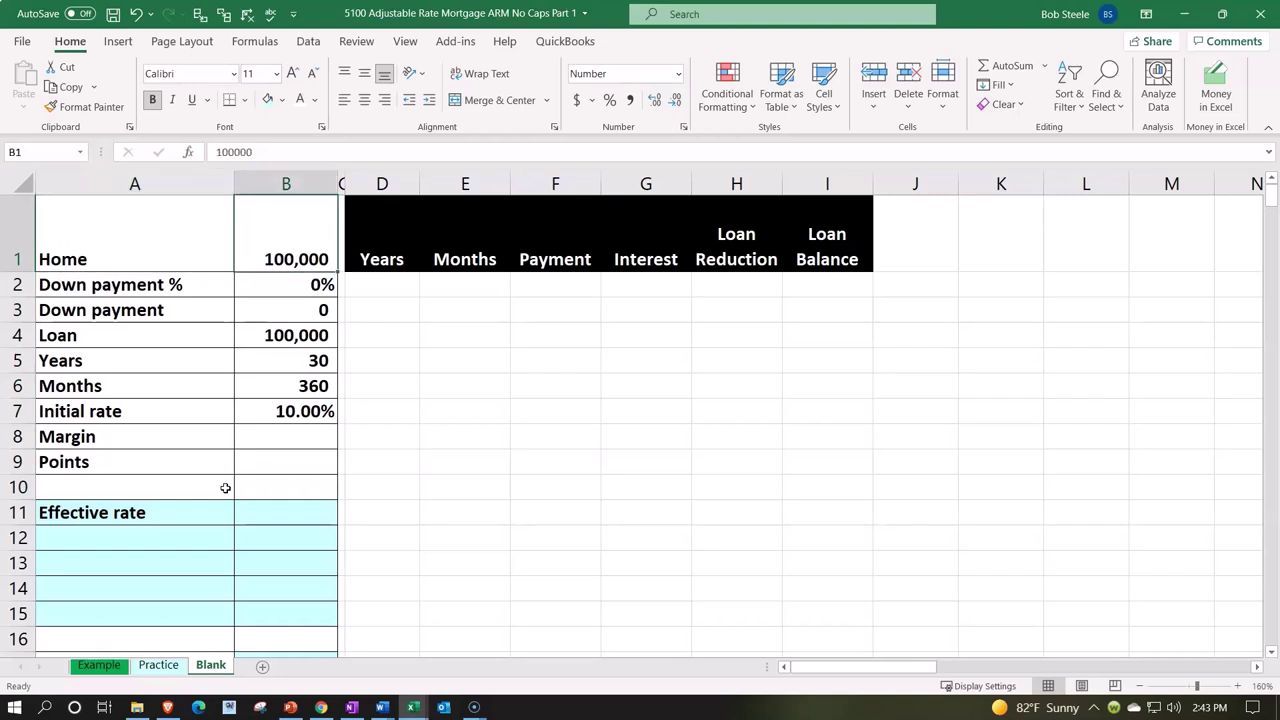
{"action": "key", "text": "Down"}
{"action": "key", "text": "Down"}
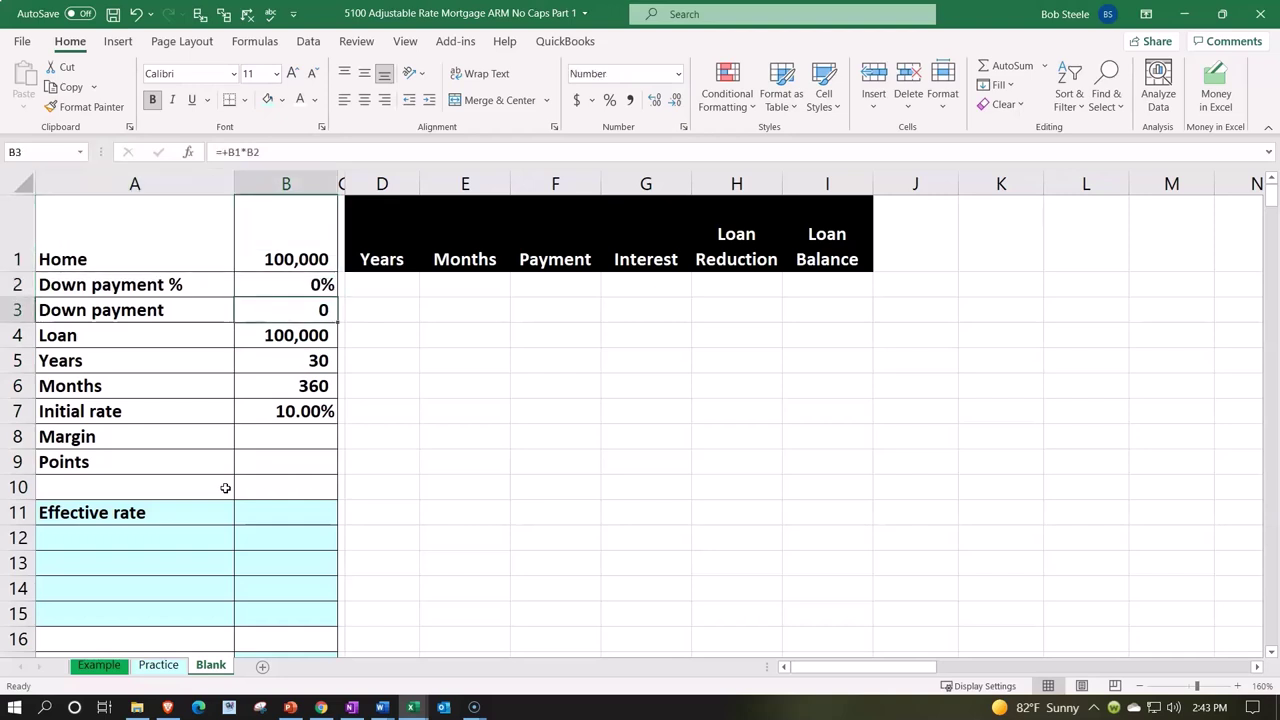
{"action": "key", "text": "Down"}
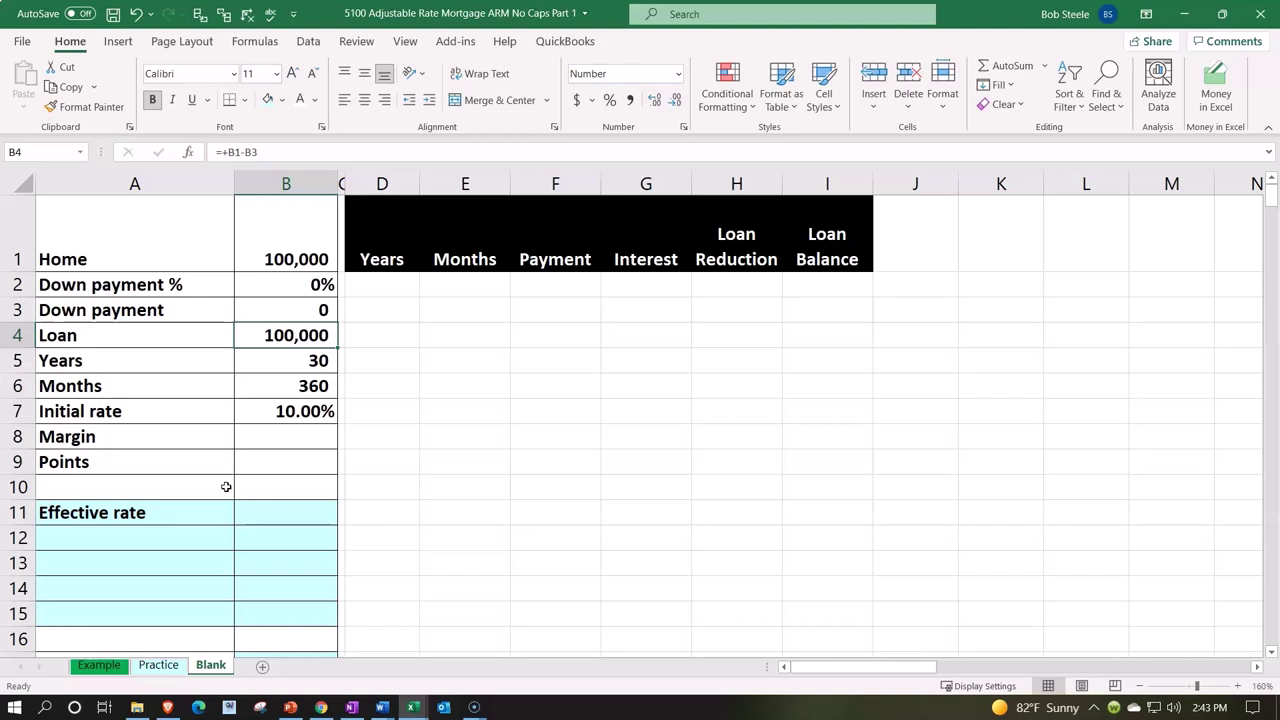
{"action": "key", "text": "Down"}
{"action": "key", "text": "Down"}
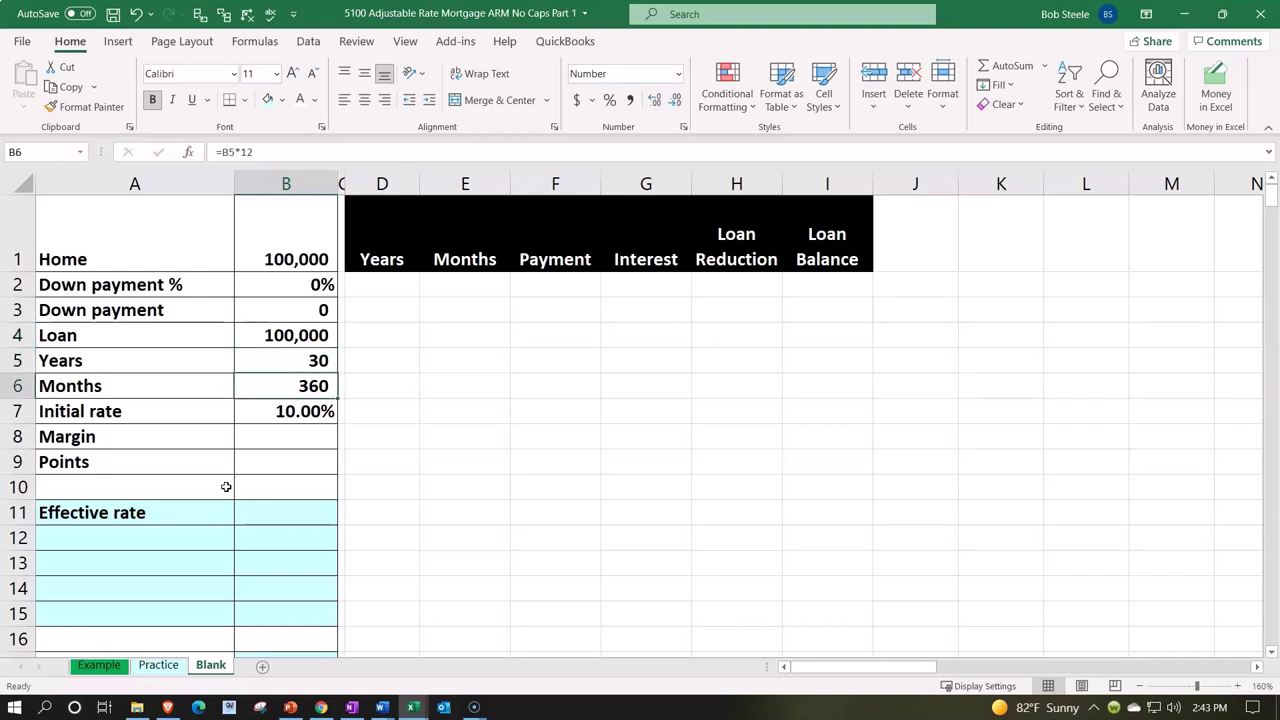
{"action": "key", "text": "Down"}
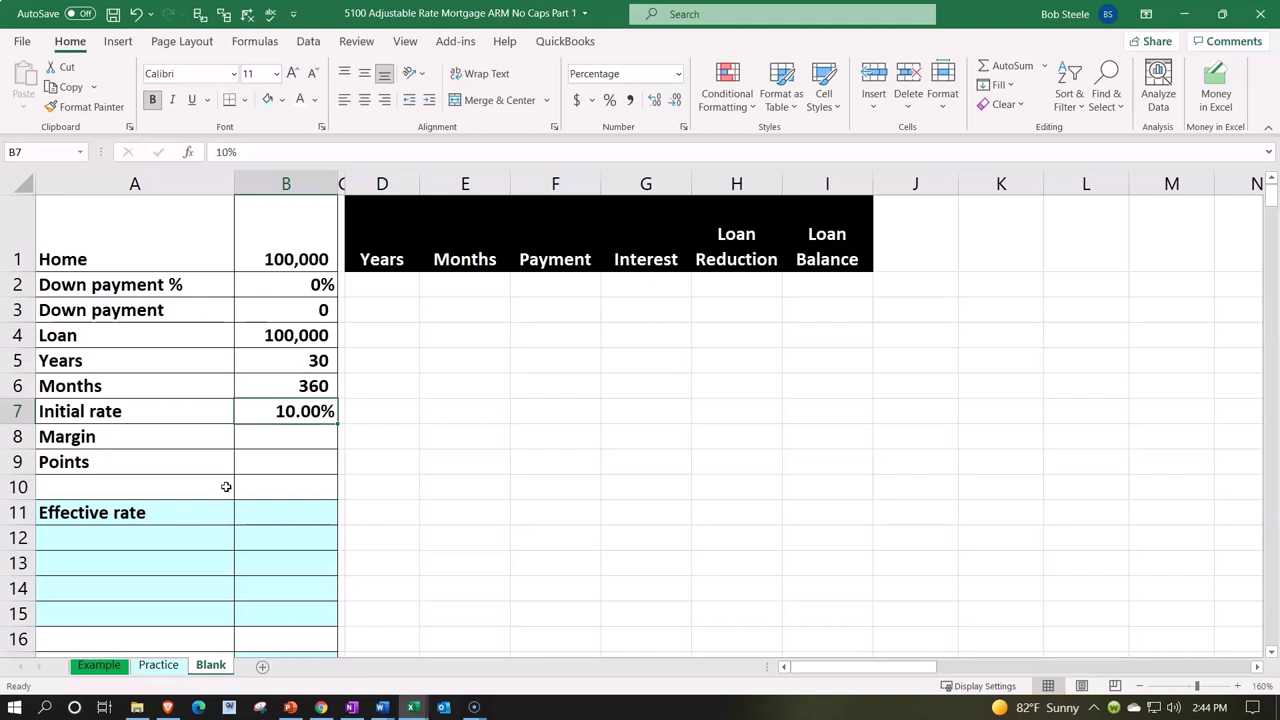
{"action": "key", "text": "Down"}
{"action": "key", "text": "Down"}
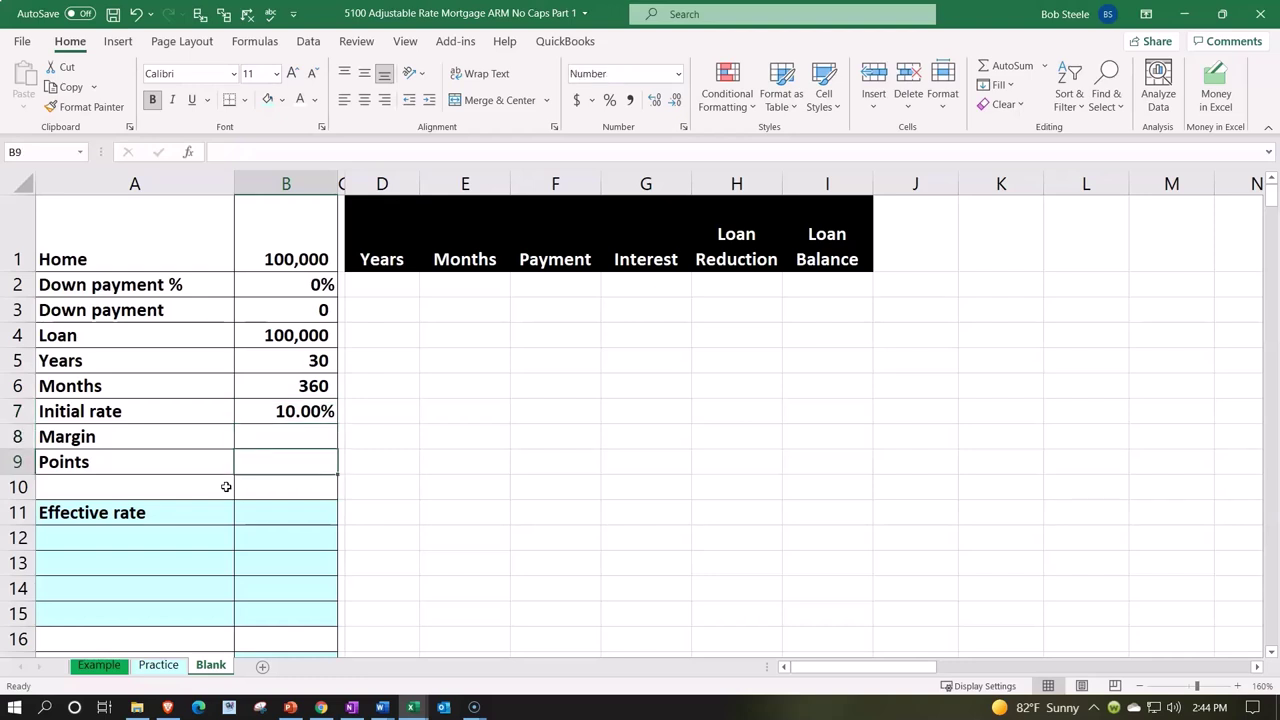
Start a negative PMT formula in B17 beside Payment PMT, using the monthly rate B7/12 as its rate argument.
{"action": "key", "text": "Down"}
{"action": "key", "text": "Down"}
{"action": "key", "text": "Down"}
{"action": "key", "text": "Down"}
{"action": "key", "text": "Down"}
{"action": "key", "text": "Down"}
{"action": "key", "text": "Down"}
{"action": "key", "text": "Down"}
{"action": "key", "text": "Down"}
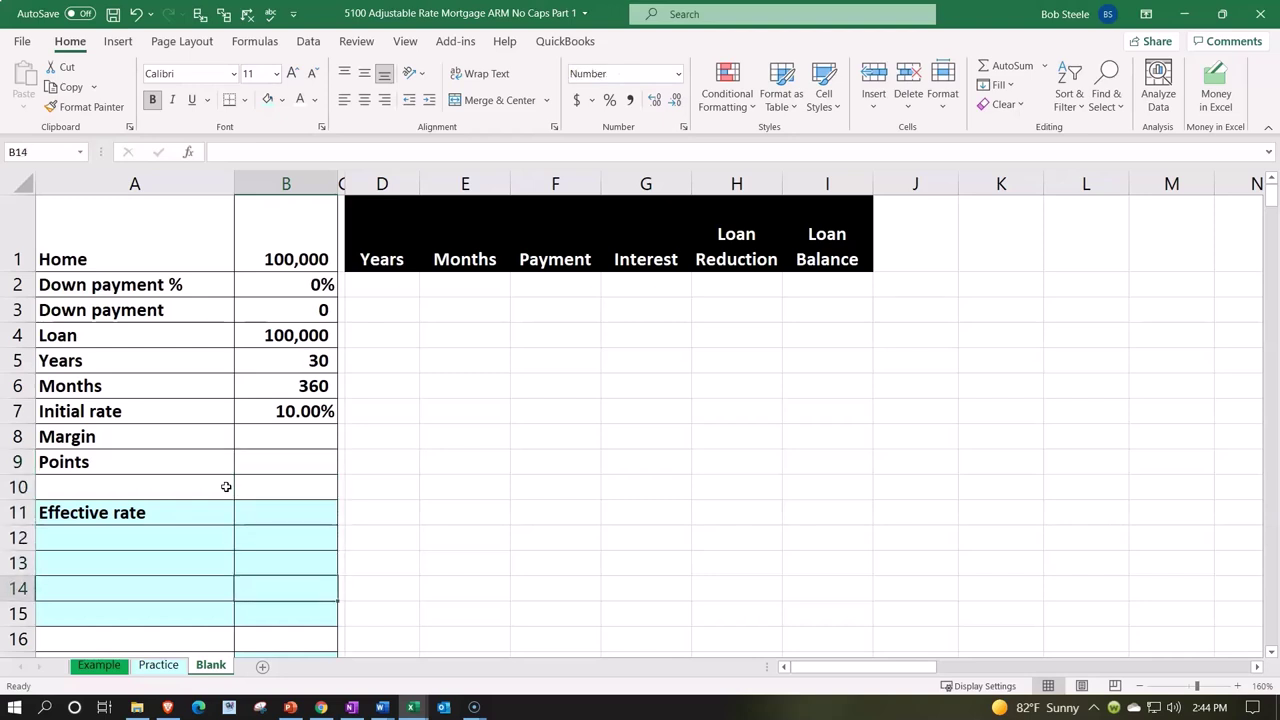
{"action": "key", "text": "Up"}
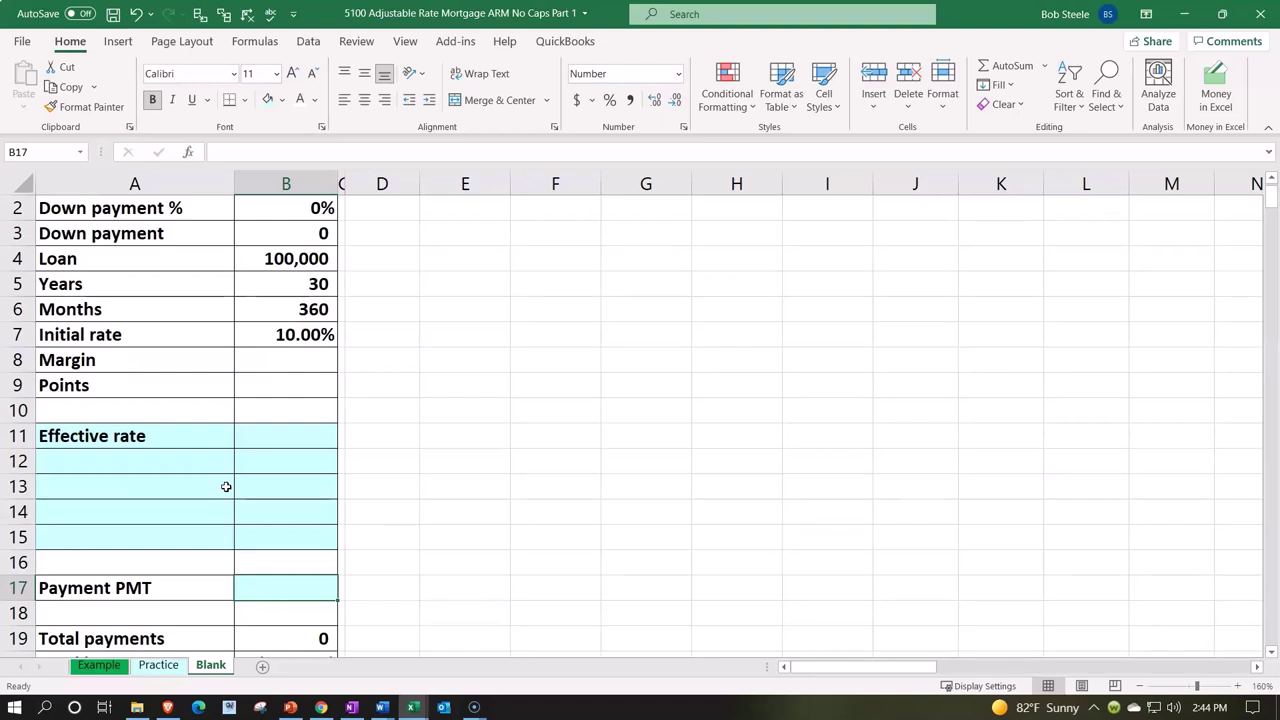
{"action": "type", "text": "-[,"}
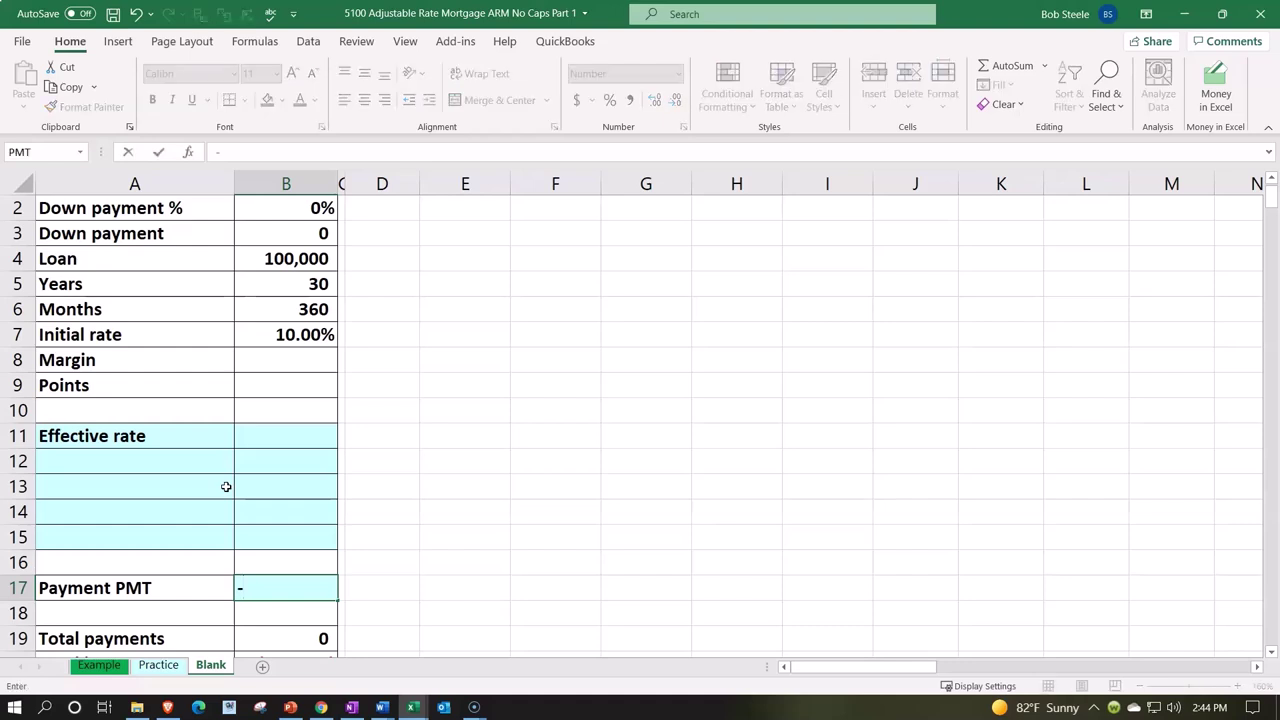
{"action": "key", "text": "BackSpace"}
{"action": "key", "text": "BackSpace"}
{"action": "type", "text": "pmt("}
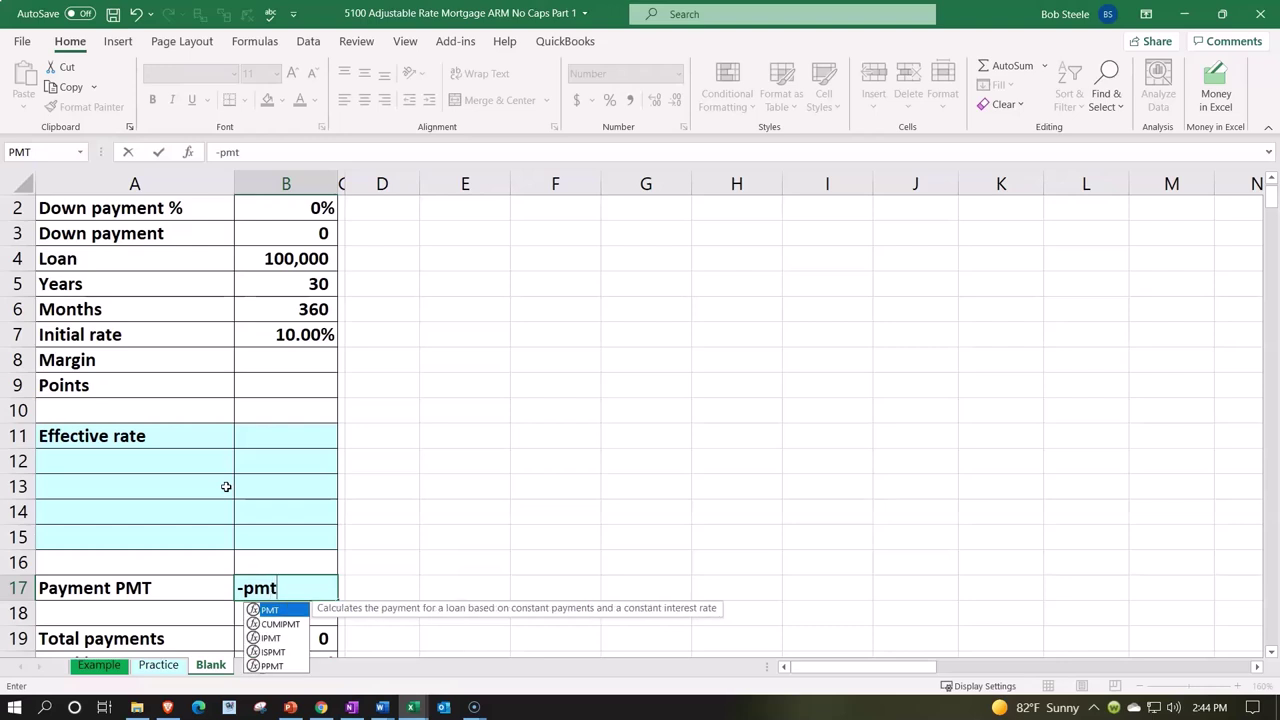
{"action": "key", "text": "Up"}
{"action": "key", "text": "Up"}
{"action": "key", "text": "Up"}
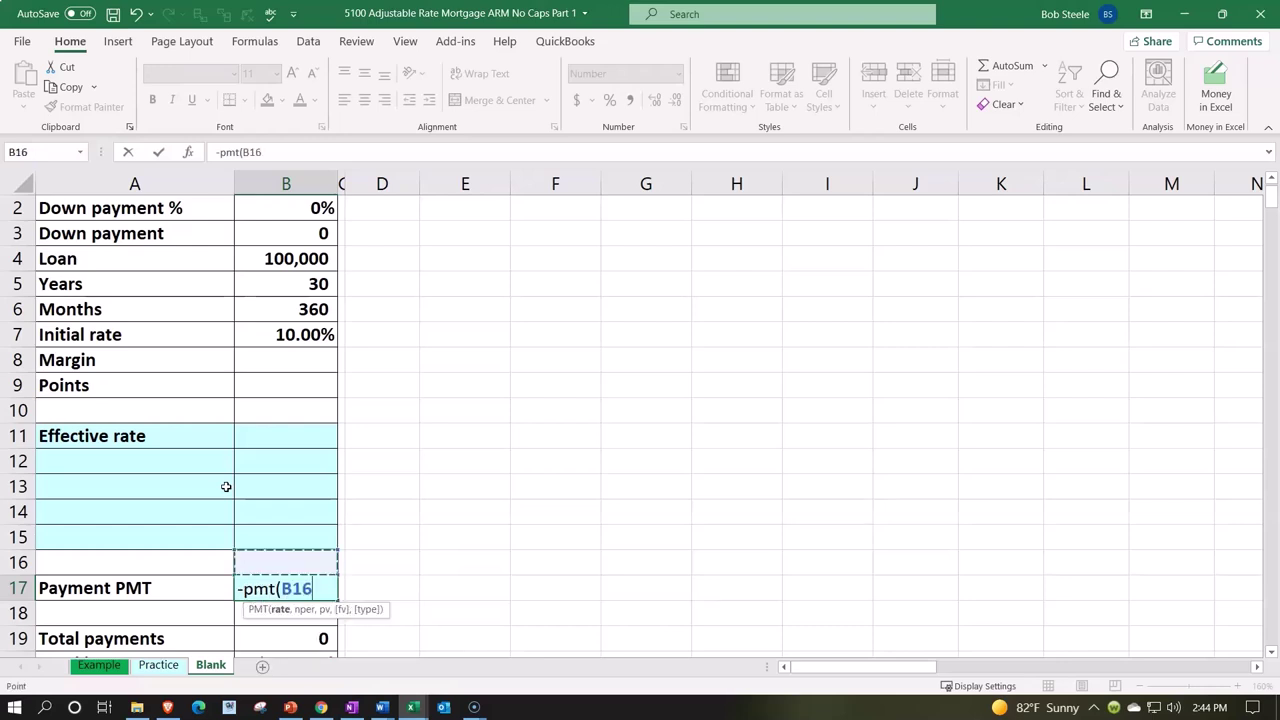
{"action": "key", "text": "Up"}
{"action": "key", "text": "Up"}
{"action": "key", "text": "Up"}
{"action": "key", "text": "Up"}
{"action": "key", "text": "Up"}
{"action": "key", "text": "Up"}
{"action": "key", "text": "Up"}
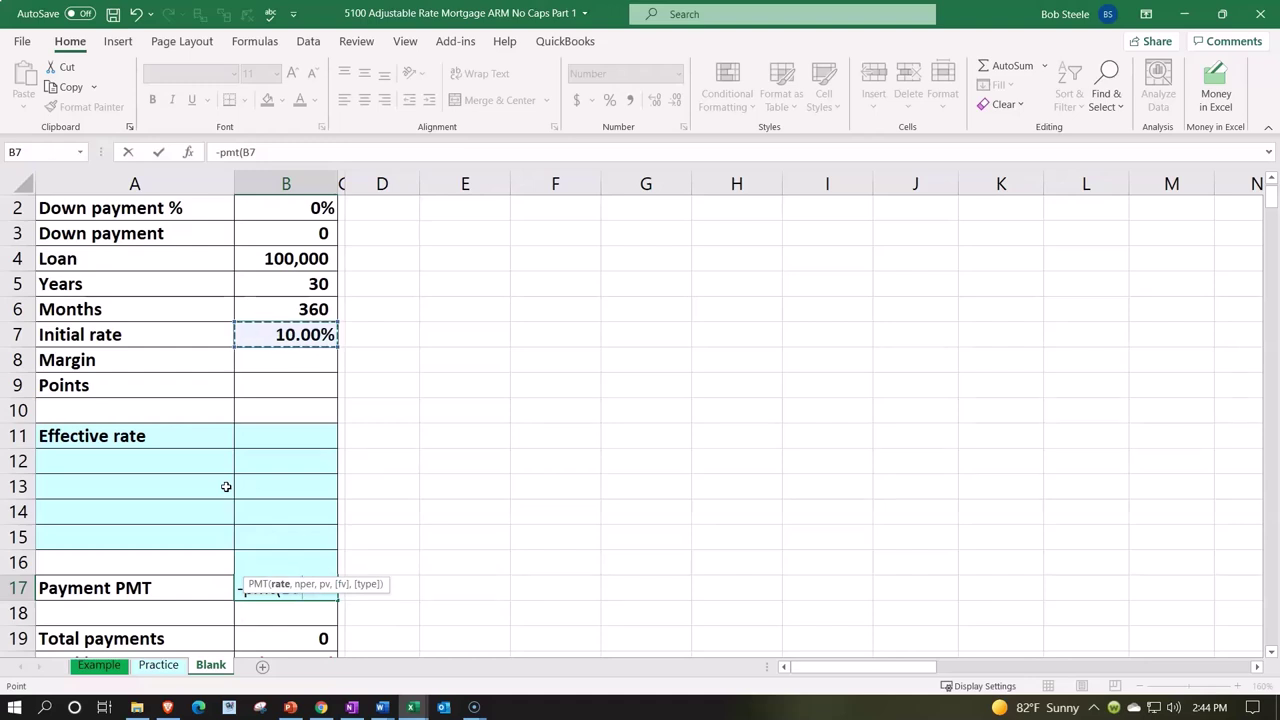
{"action": "type", "text": "/12"}
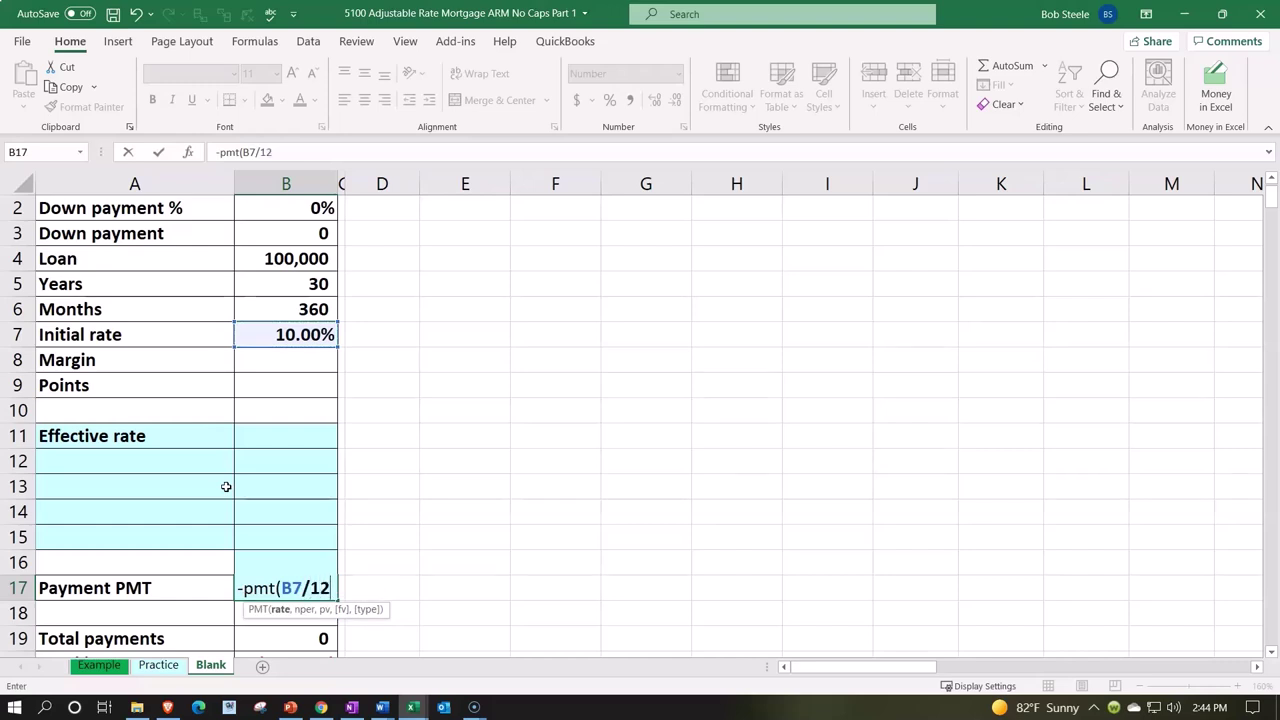
Complete the PMT formula with the months in B6 as the number of periods and the loan in B4 as present value.
{"action": "type", "text": ","}
{"action": "left_click", "coordinate": [283, 302]}
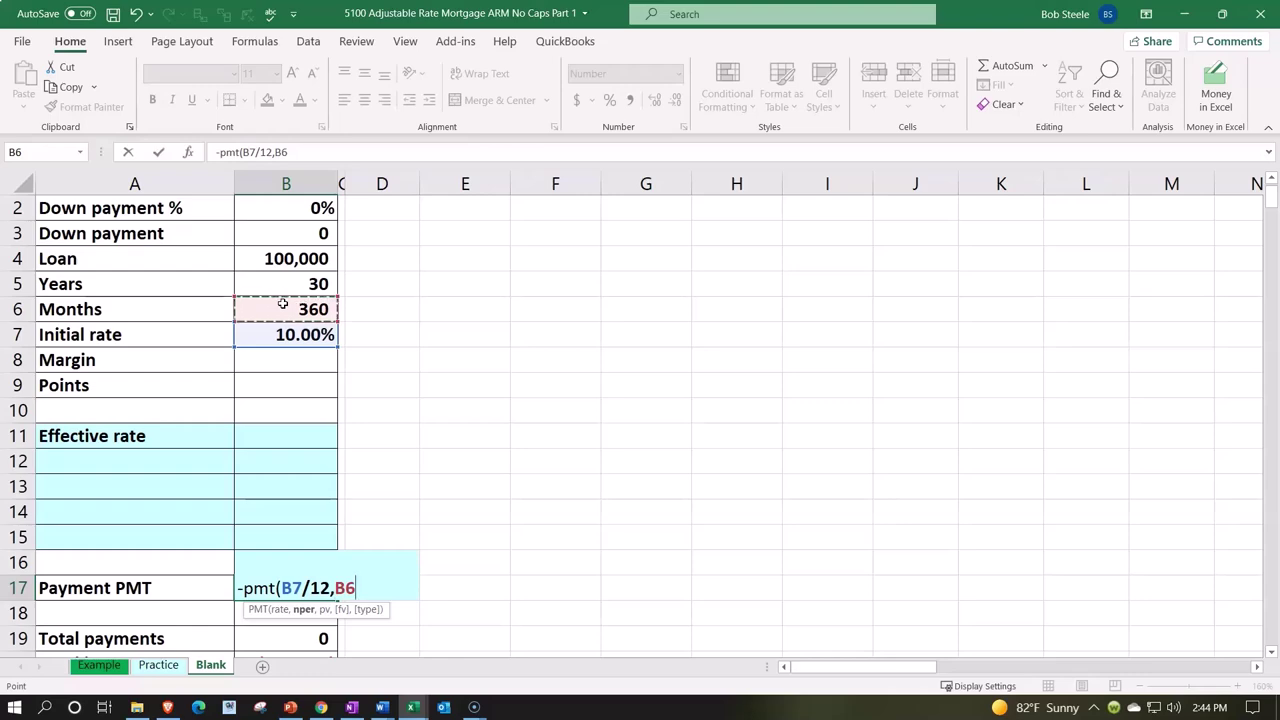
{"action": "type", "text": ","}
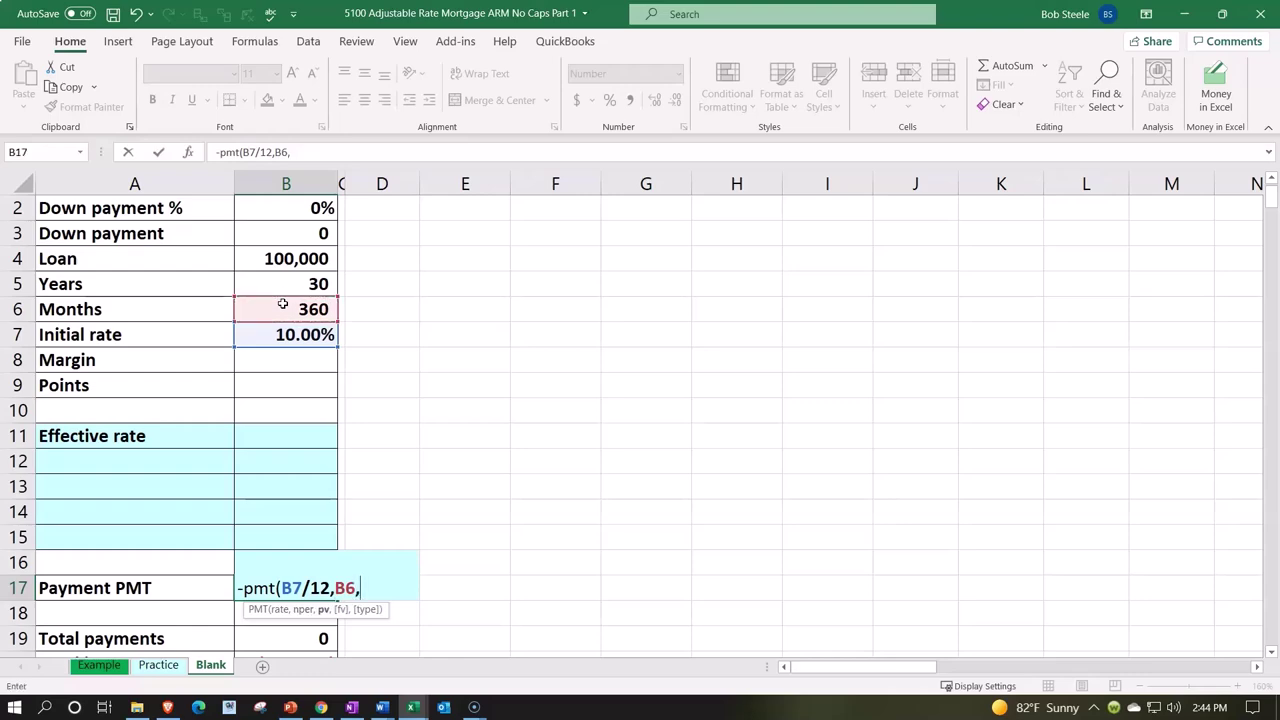
{"action": "scroll", "coordinate": [283, 302], "scroll_direction": "up", "scroll_amount": 1}
{"action": "left_click", "coordinate": [284, 334]}
{"action": "scroll", "coordinate": [285, 333], "scroll_direction": "down", "scroll_amount": 1}
{"action": "scroll", "coordinate": [284, 333], "scroll_direction": "down", "scroll_amount": 1}
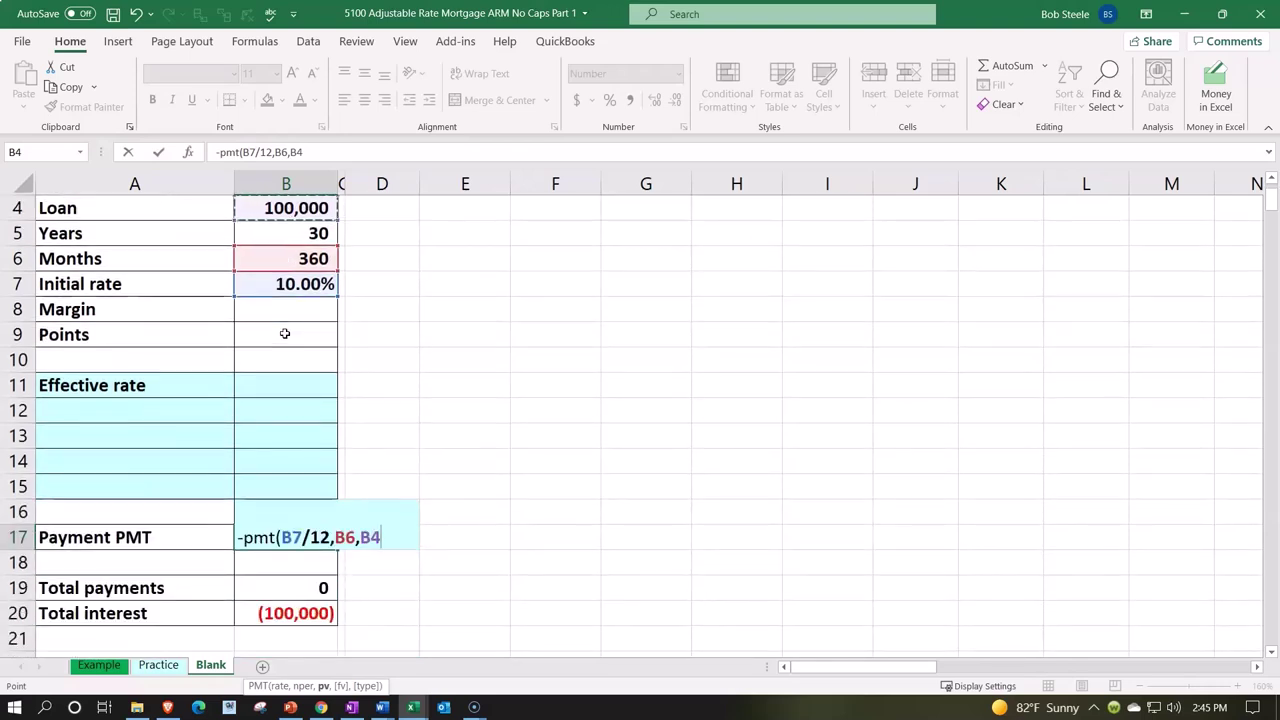
{"action": "key", "text": "Return"}
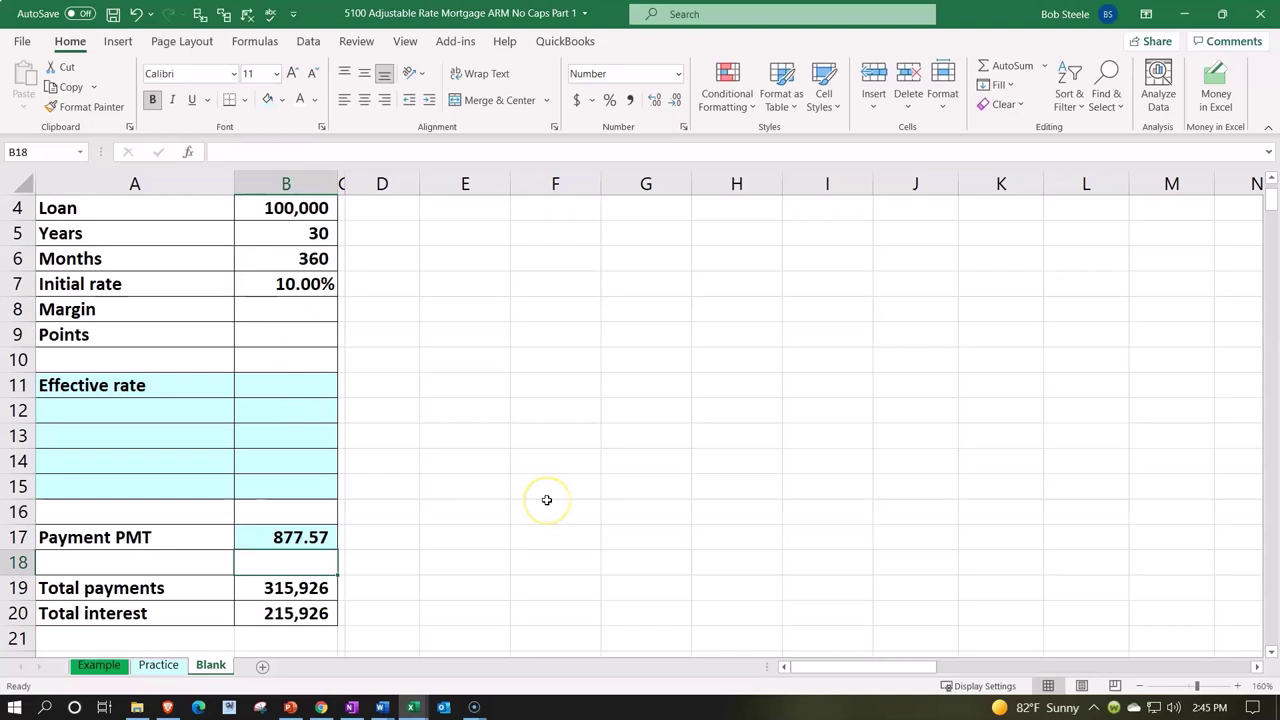
Review the amortization table headings in row 1, from Years across to Loan Balance.
{"action": "scroll", "coordinate": [546, 500], "scroll_direction": "up", "scroll_amount": 1}
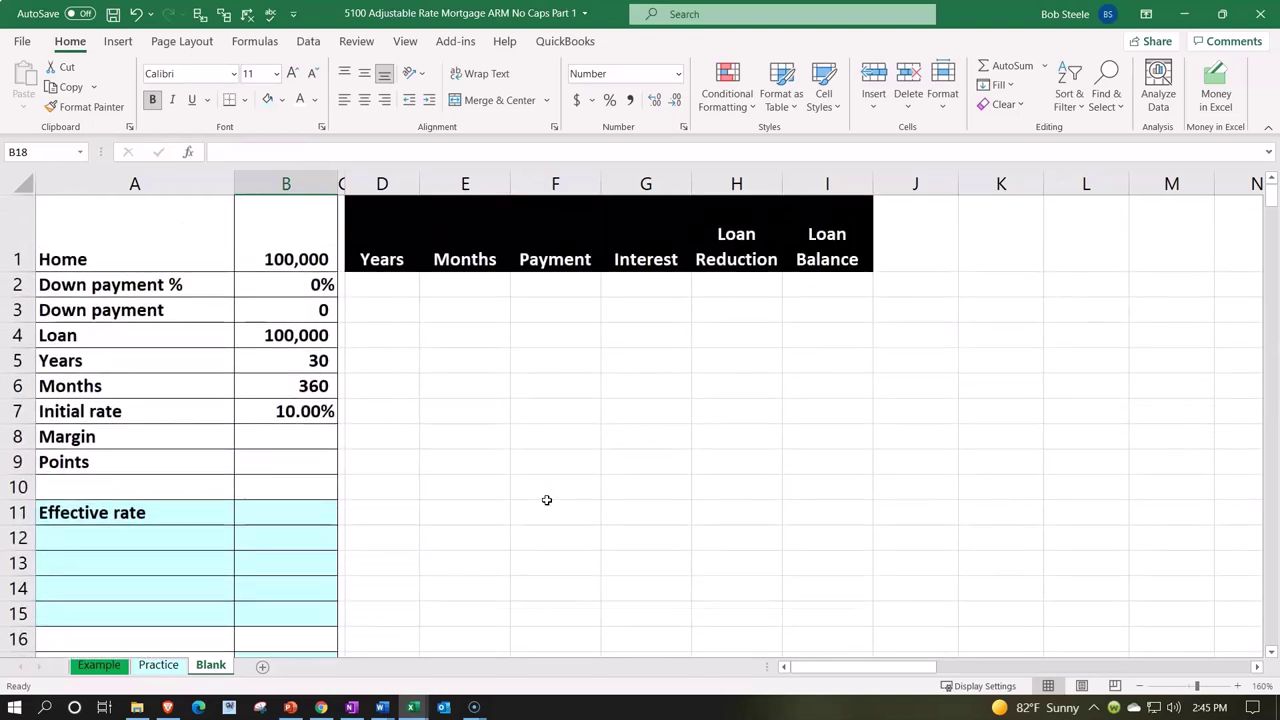
{"action": "left_click", "coordinate": [388, 294]}
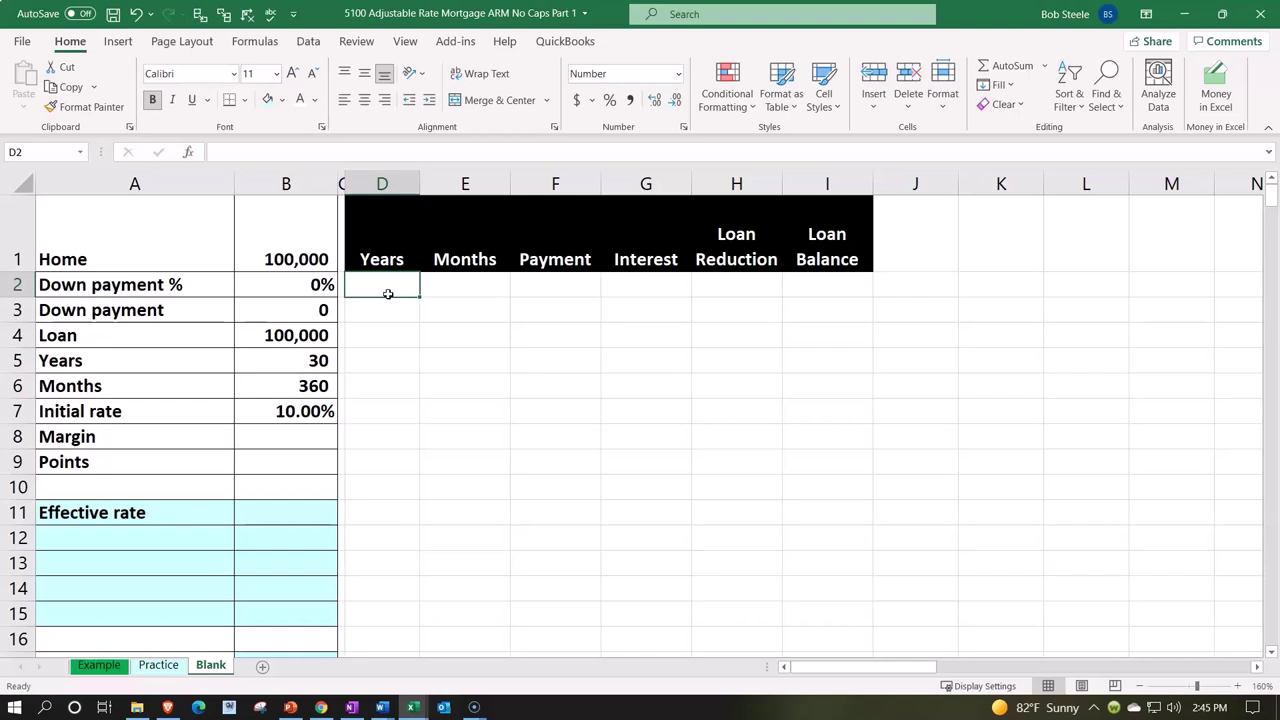
{"action": "key", "text": "Up"}
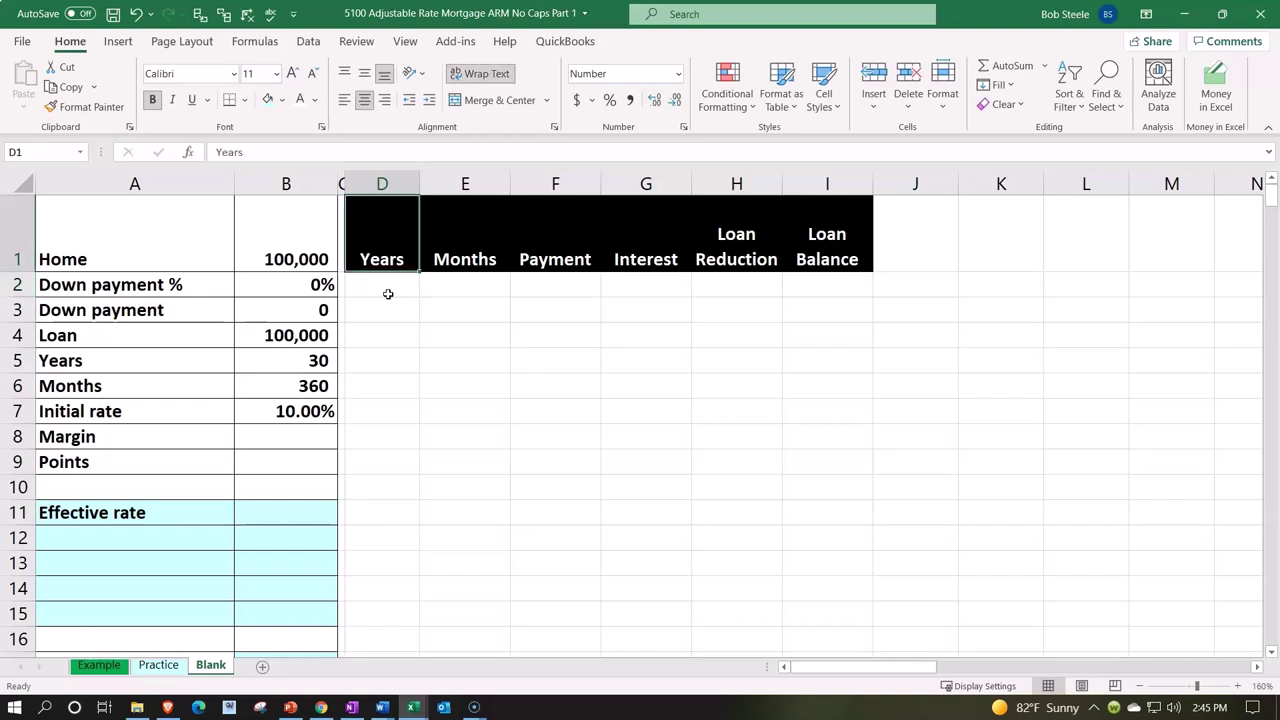
{"action": "key", "text": "Right"}
{"action": "key", "text": "Right"}
{"action": "key", "text": "Right"}
{"action": "key", "text": "Right"}
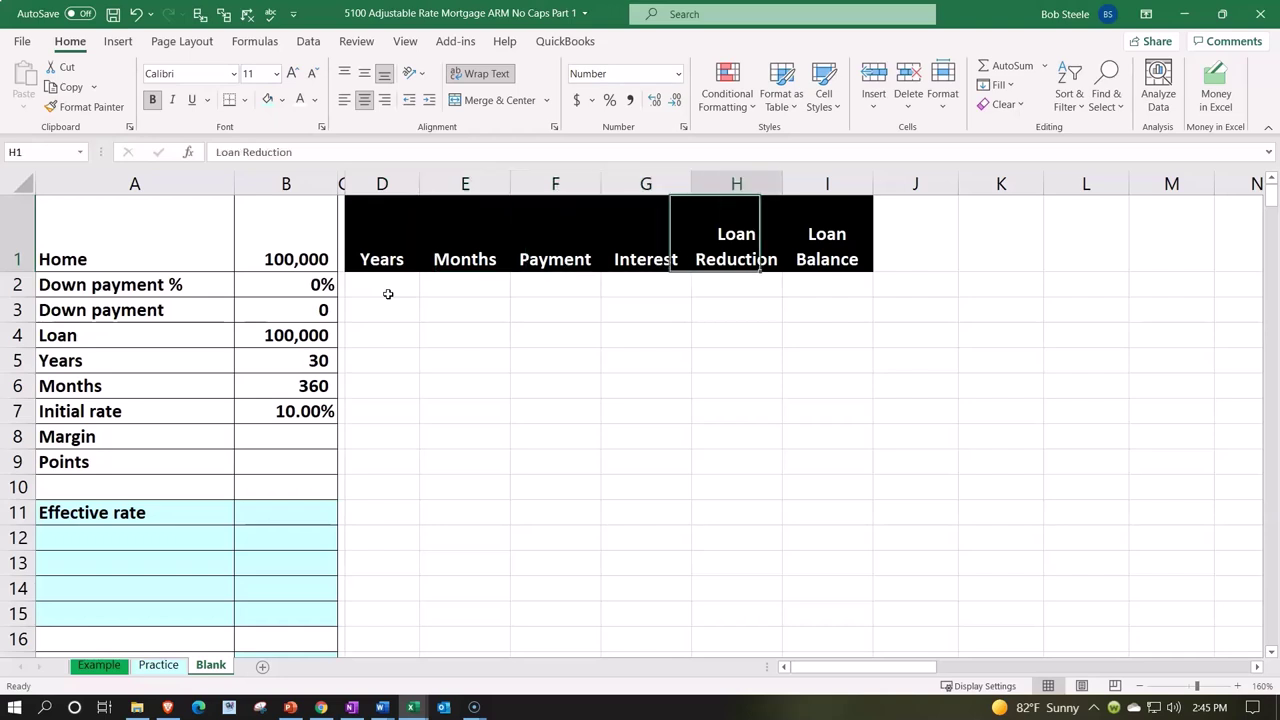
{"action": "key", "text": "Right"}
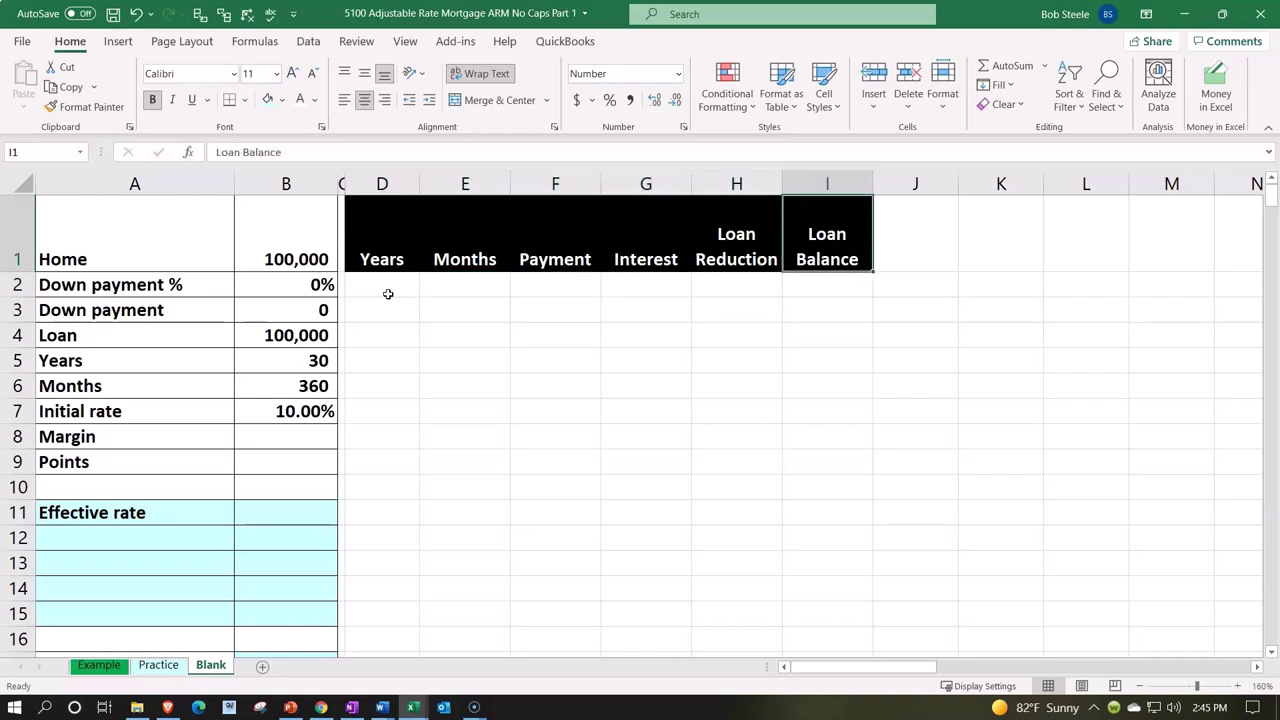
{"action": "key", "text": "Left"}
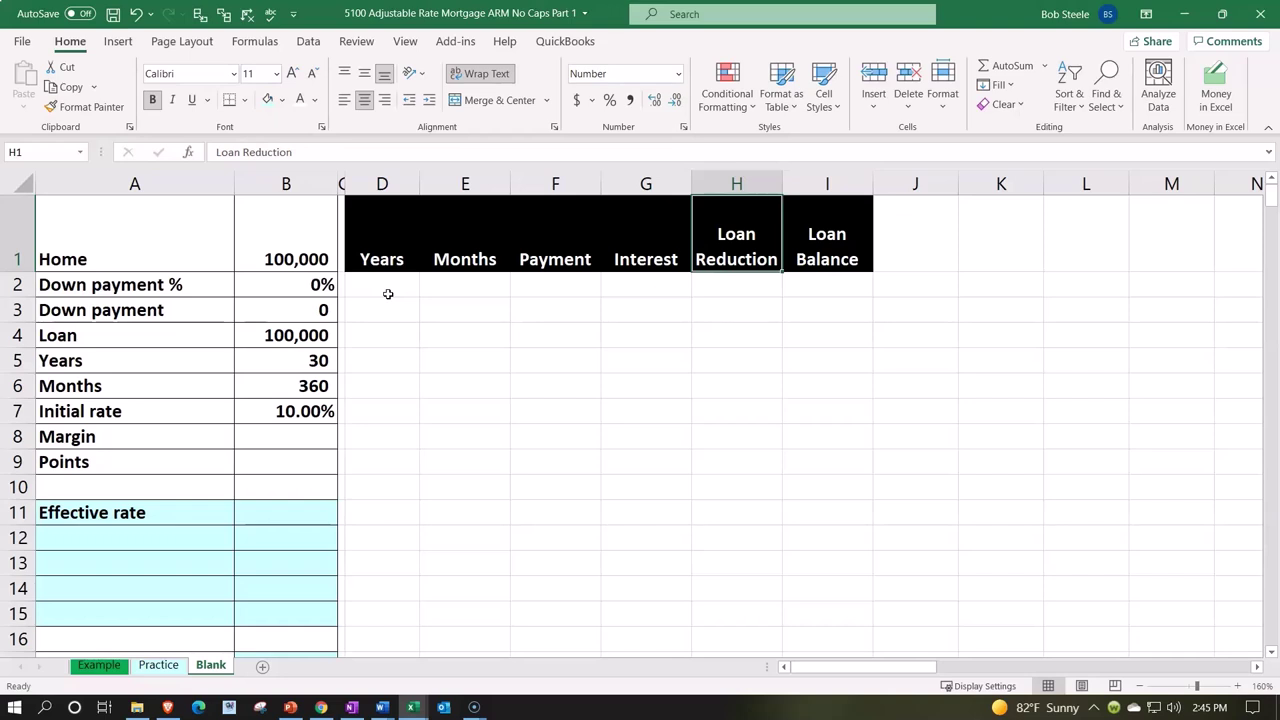
Enter 0, 1 and 2 in cells E2 to E4 to begin the Months series.
{"action": "key", "text": "Down"}
{"action": "key", "text": "Down"}
{"action": "key", "text": "Left"}
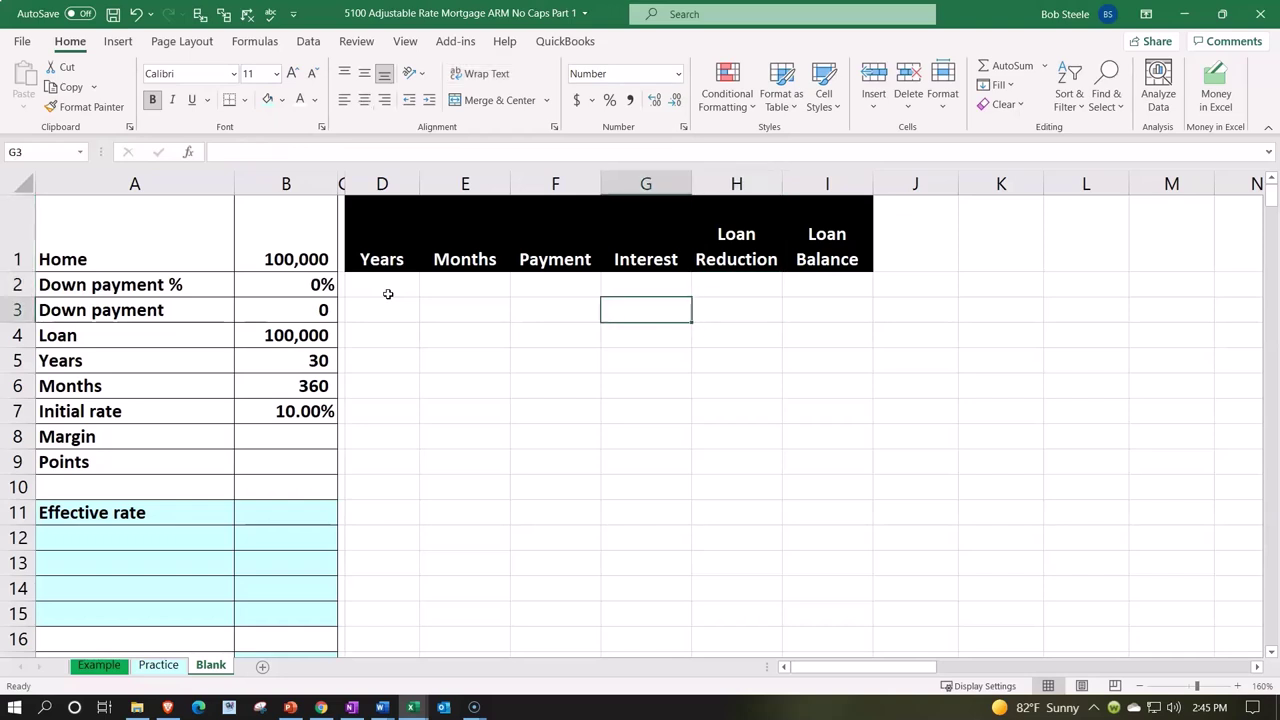
{"action": "key", "text": "Left"}
{"action": "key", "text": "Left"}
{"action": "key", "text": "Left"}
{"action": "key", "text": "Up"}
{"action": "key", "text": "Right"}
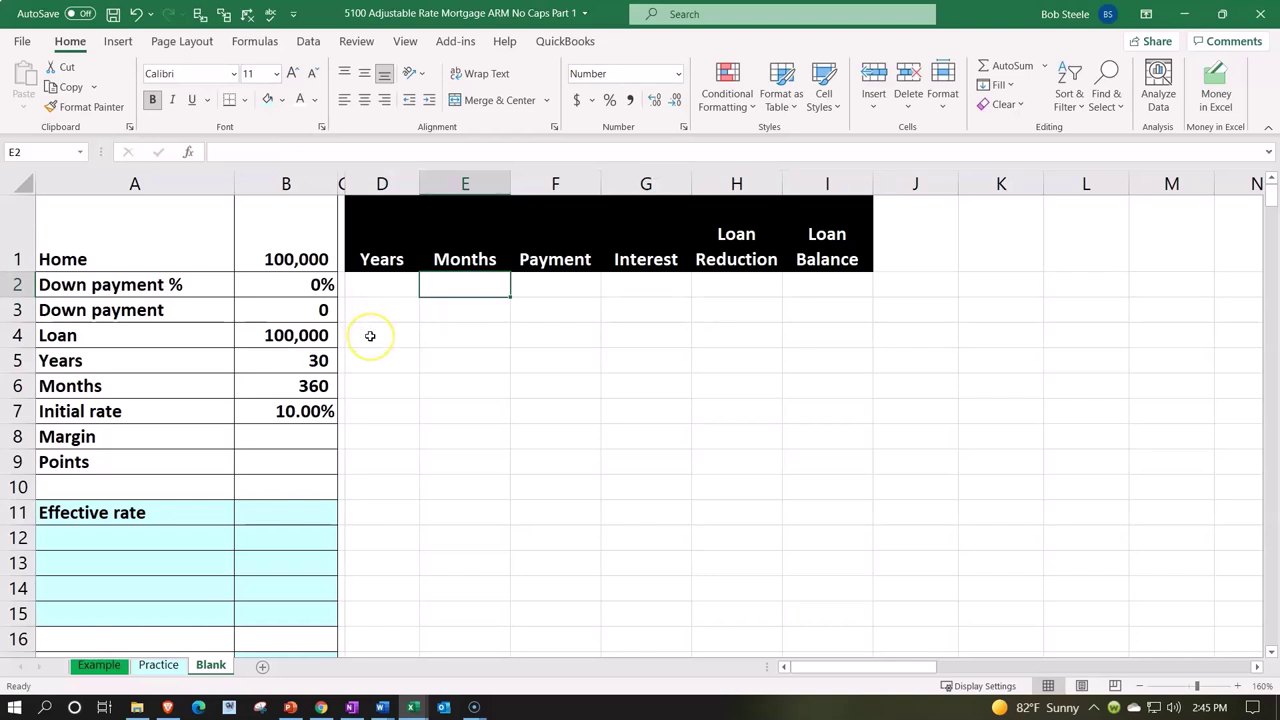
{"action": "type", "text": "0"}
{"action": "key", "text": "Return"}
{"action": "type", "text": "1"}
{"action": "key", "text": "Return"}
{"action": "type", "text": "2"}
{"action": "key", "text": "Return"}
Extend the Months series from E2:E4 down to 360 in row 362 and center the numbers.
{"action": "left_click_drag", "start_coordinate": [494, 286], "coordinate": [506, 563]}
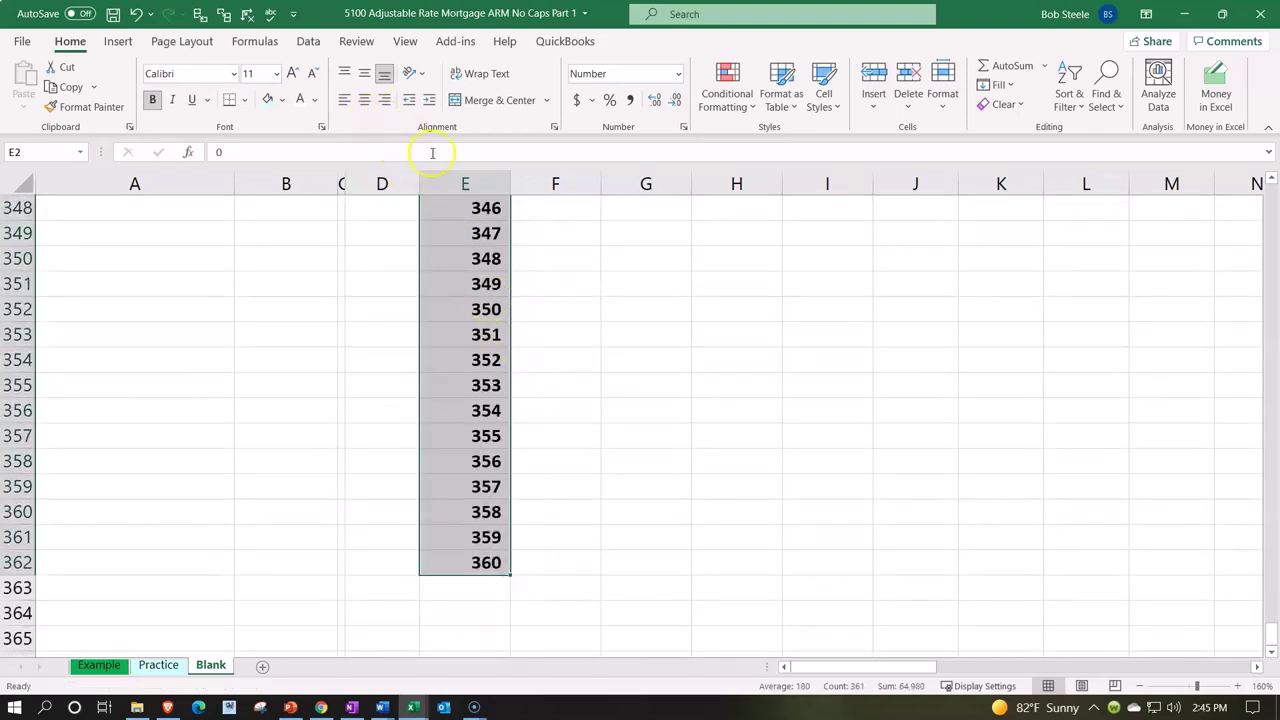
{"action": "left_click", "coordinate": [364, 100]}
{"action": "key", "text": "ctrl+BackSpace"}
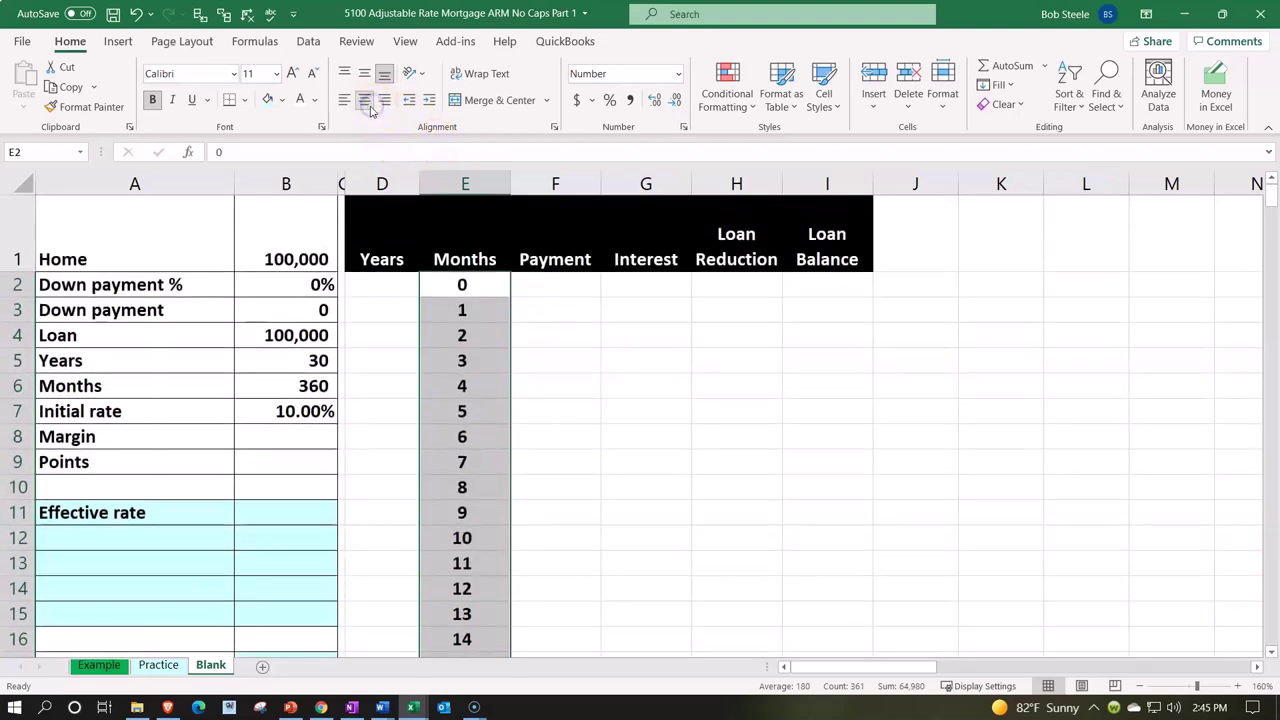
Start a ROUNDDOWN formula in D3 for the year of month 1.
{"action": "left_click", "coordinate": [410, 308]}
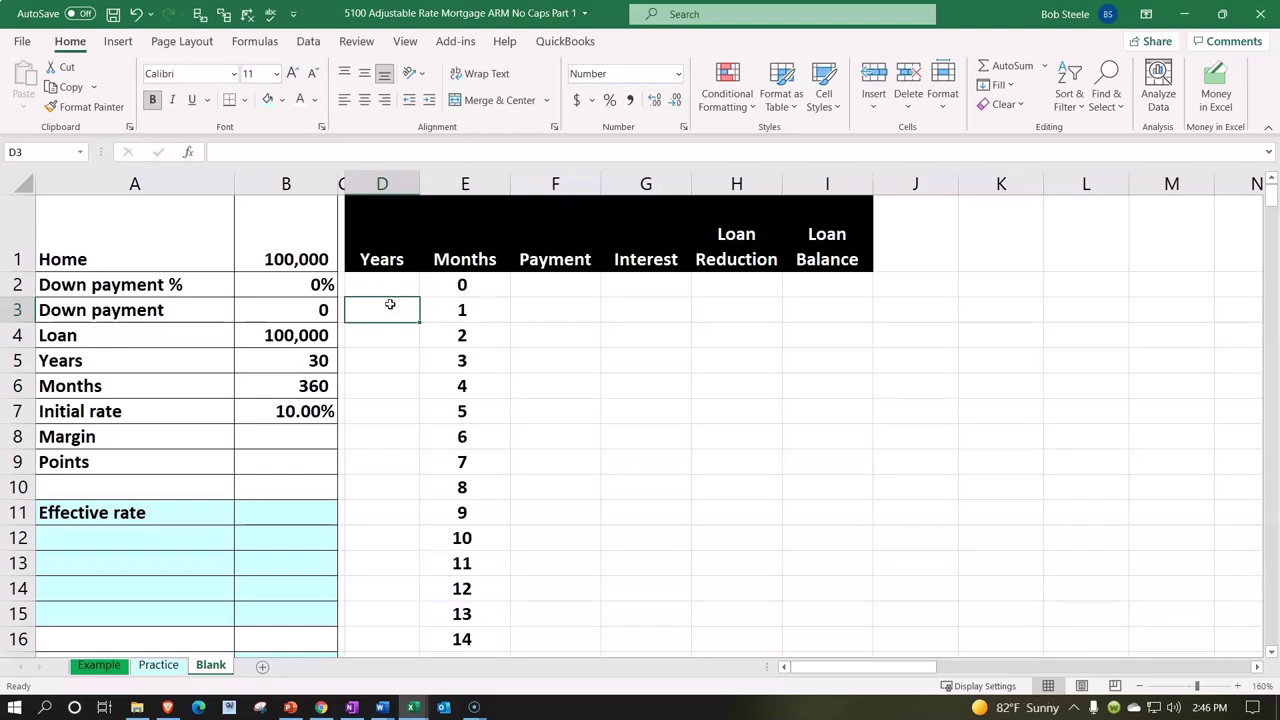
{"action": "type", "text": "="}
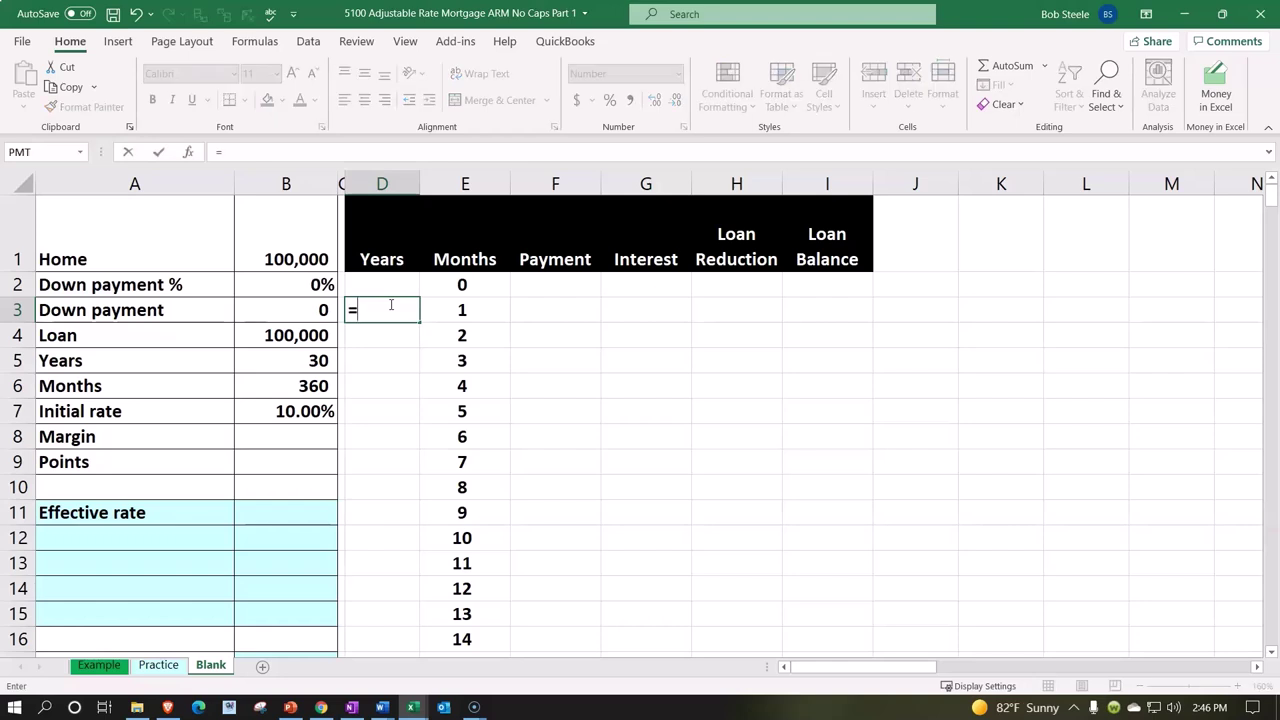
{"action": "type", "text": "rounddow"}
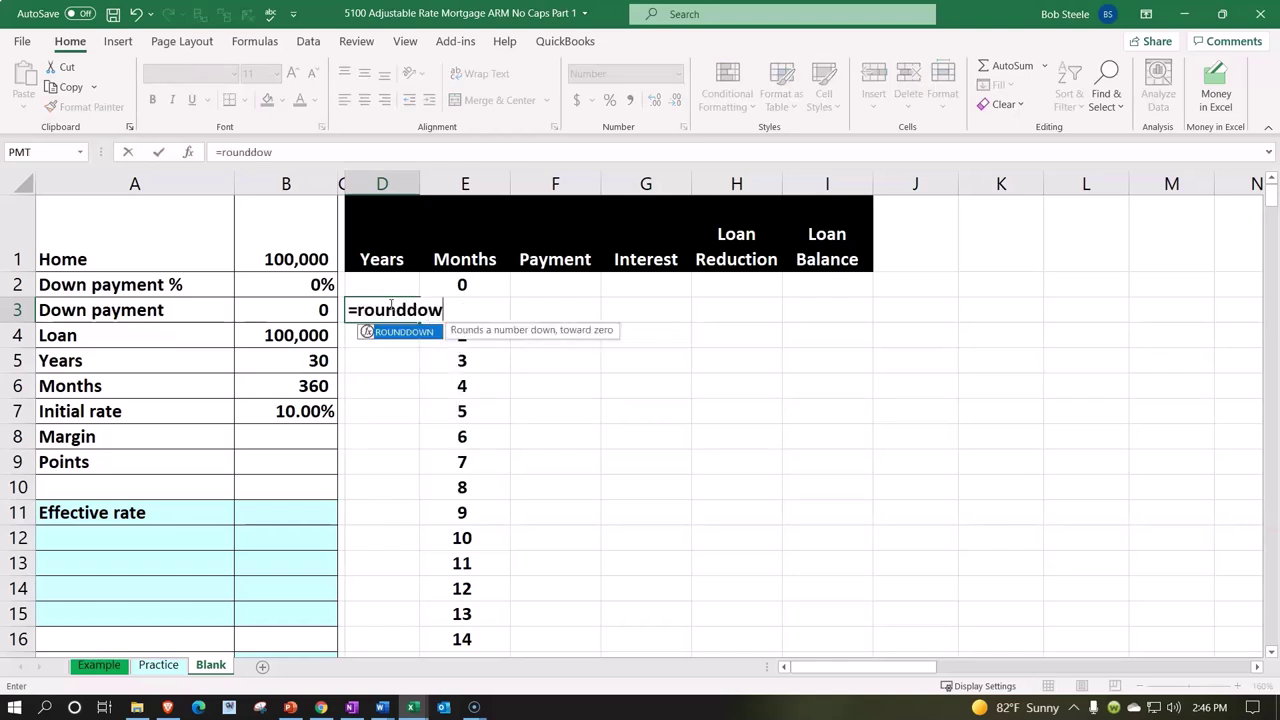
{"action": "type", "text": "("}
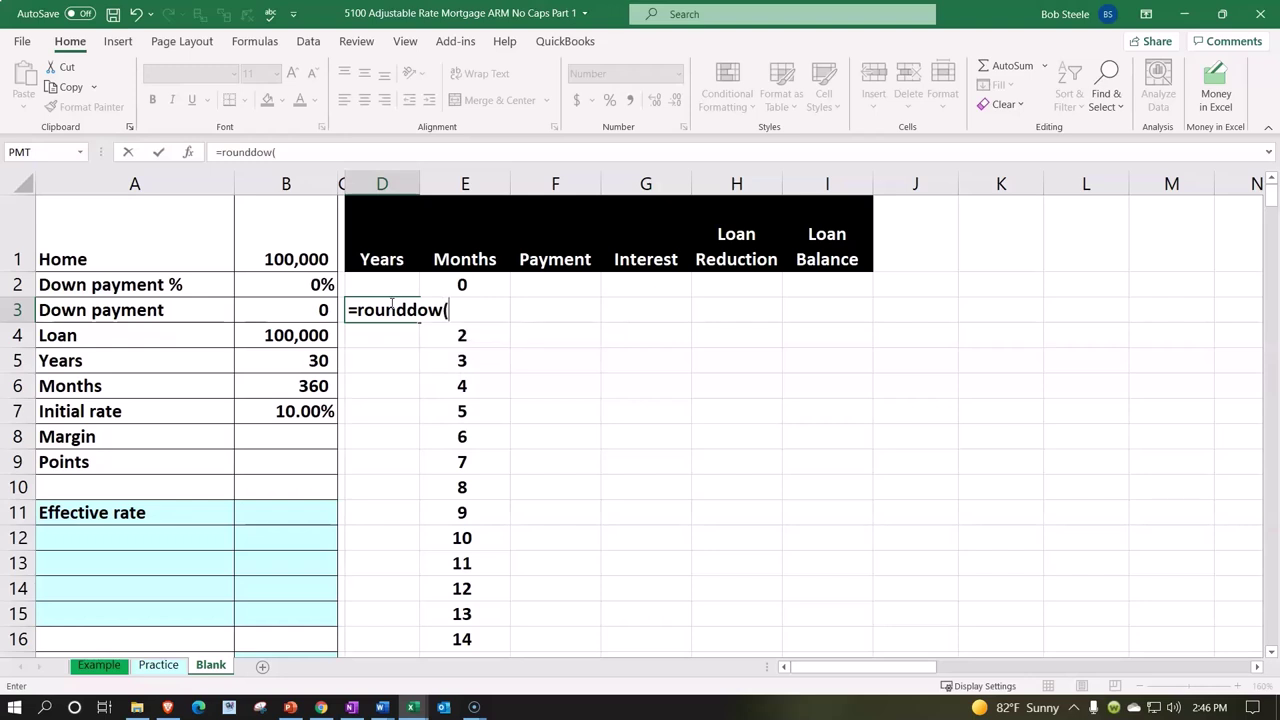
{"action": "left_click", "coordinate": [461, 593]}
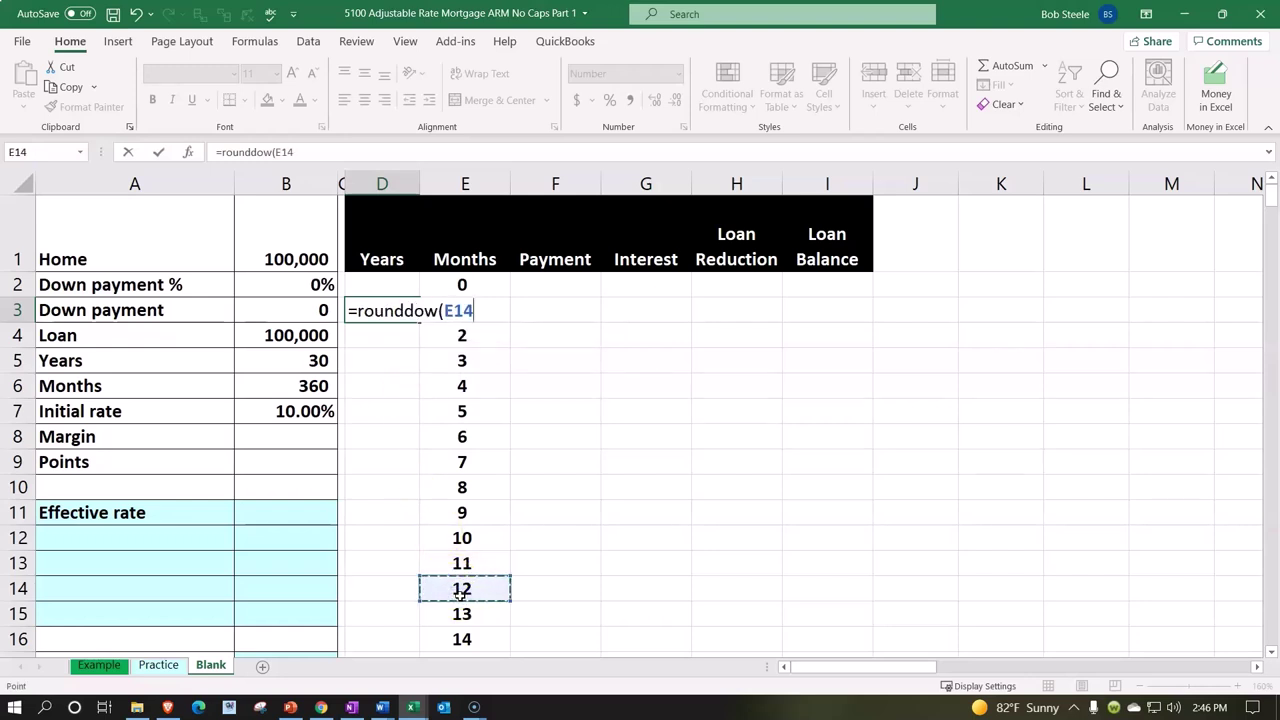
{"action": "type", "text": "/12"}
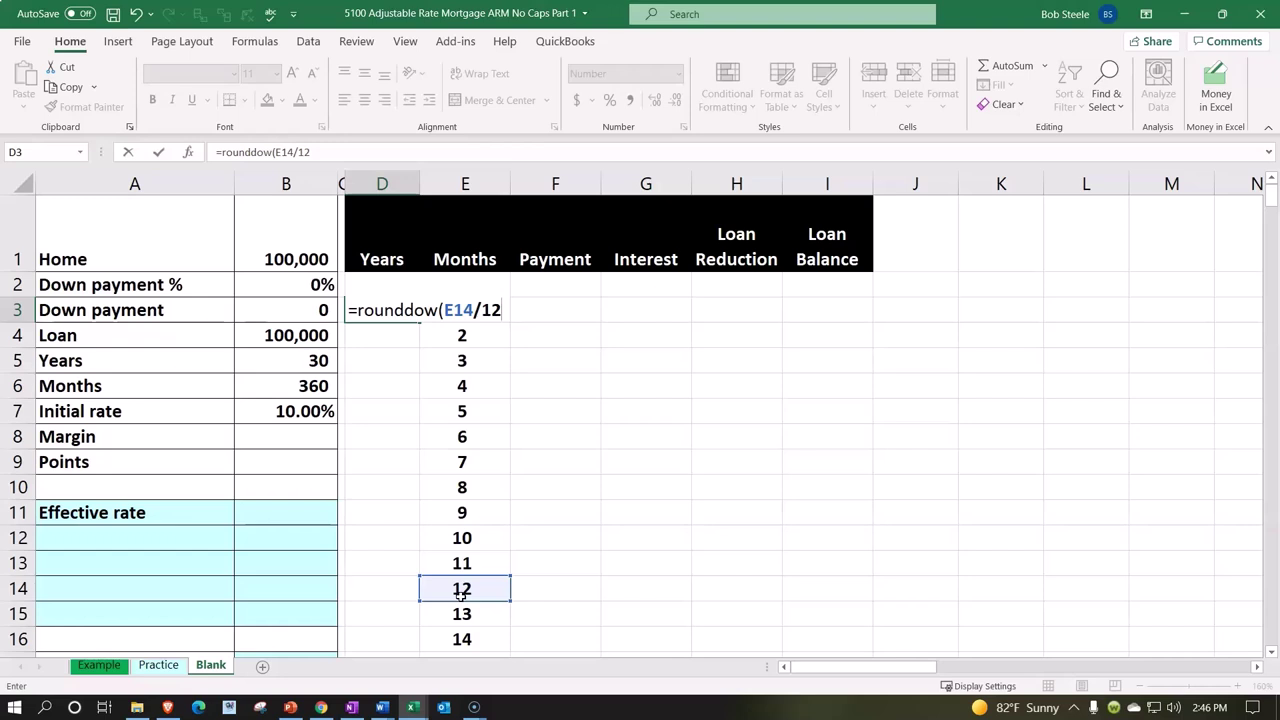
{"action": "key", "text": "BackSpace"}
{"action": "key", "text": "BackSpace"}
{"action": "key", "text": "BackSpace"}
{"action": "key", "text": "BackSpace"}
{"action": "key", "text": "BackSpace"}
{"action": "key", "text": "BackSpace"}
{"action": "key", "text": "BackSpace"}
{"action": "key", "text": "BackSpace"}
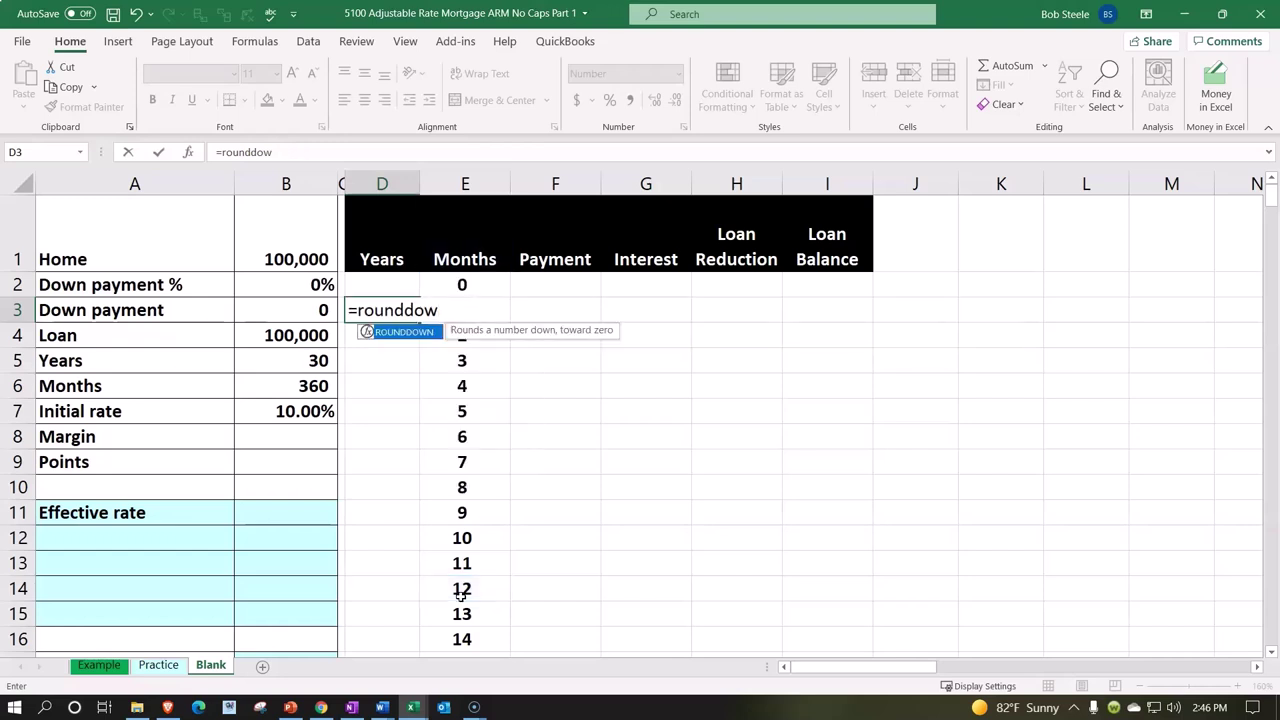
Complete the ROUNDDOWN formula in D3 with E14/12 as the number and 0 digits.
{"action": "double_click", "coordinate": [404, 331]}
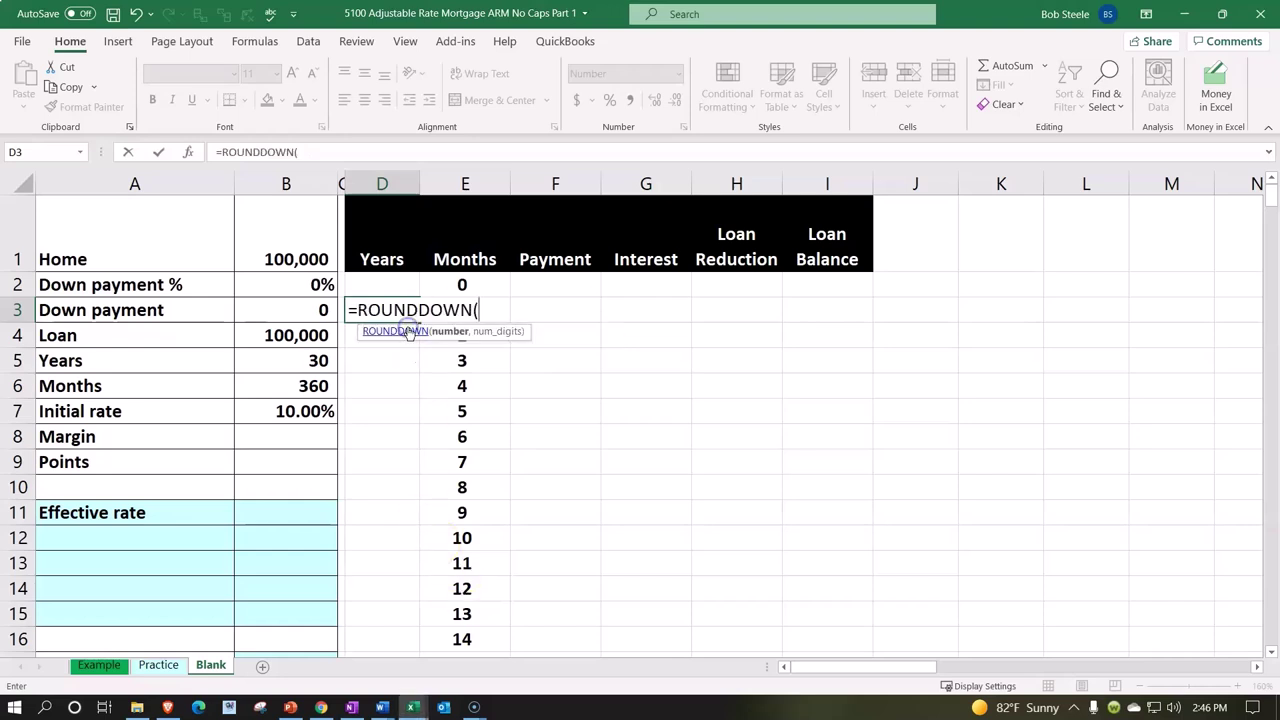
{"action": "left_click", "coordinate": [479, 586]}
{"action": "type", "text": "/"}
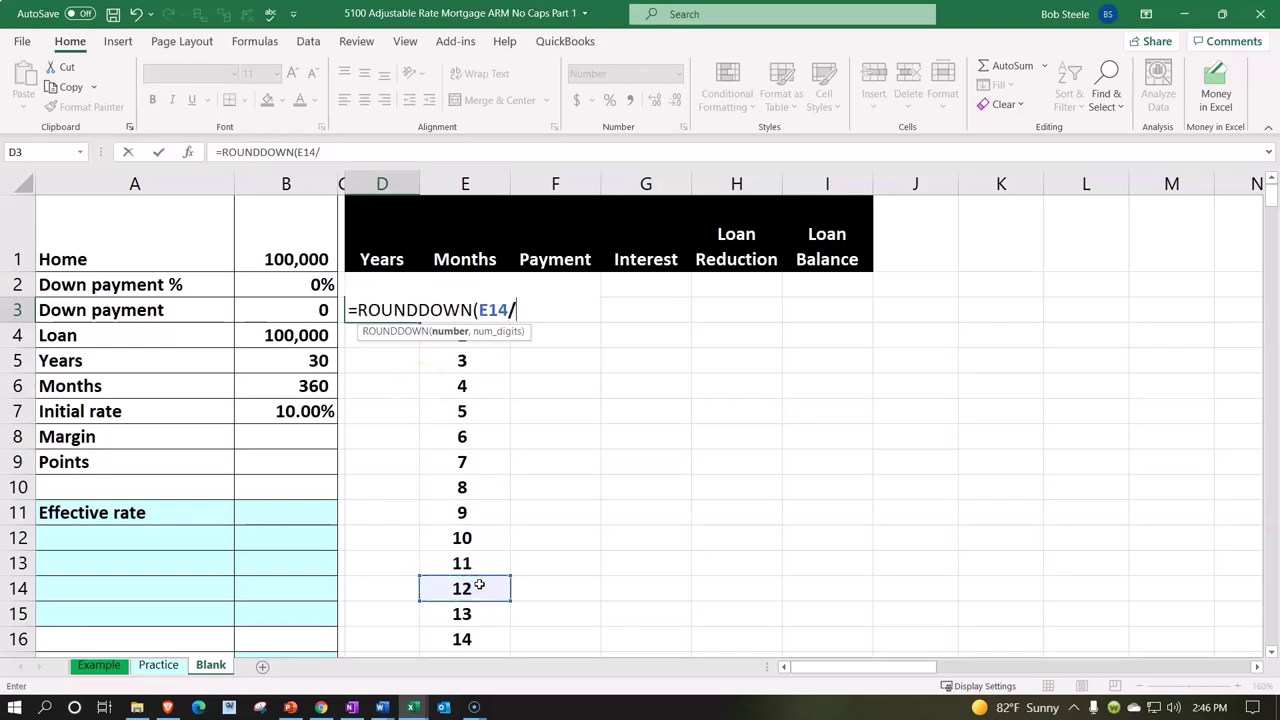
{"action": "type", "text": "12,0"}
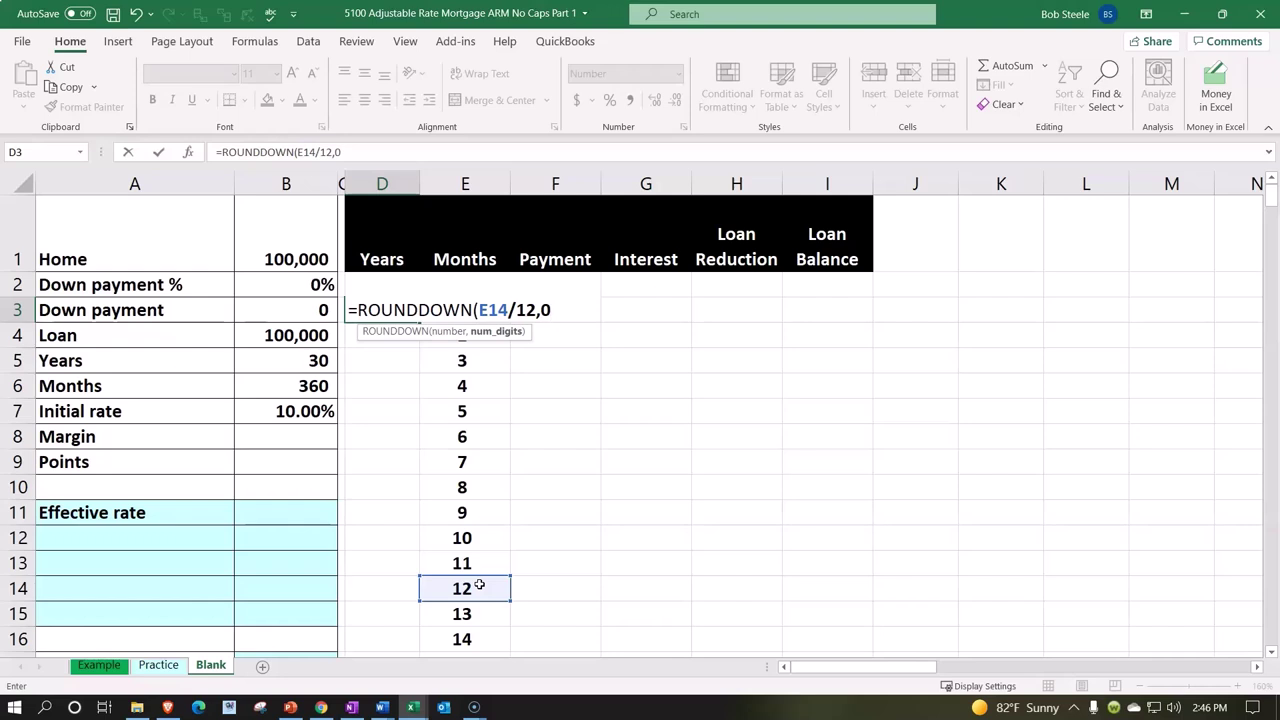
{"action": "key", "text": "Return"}
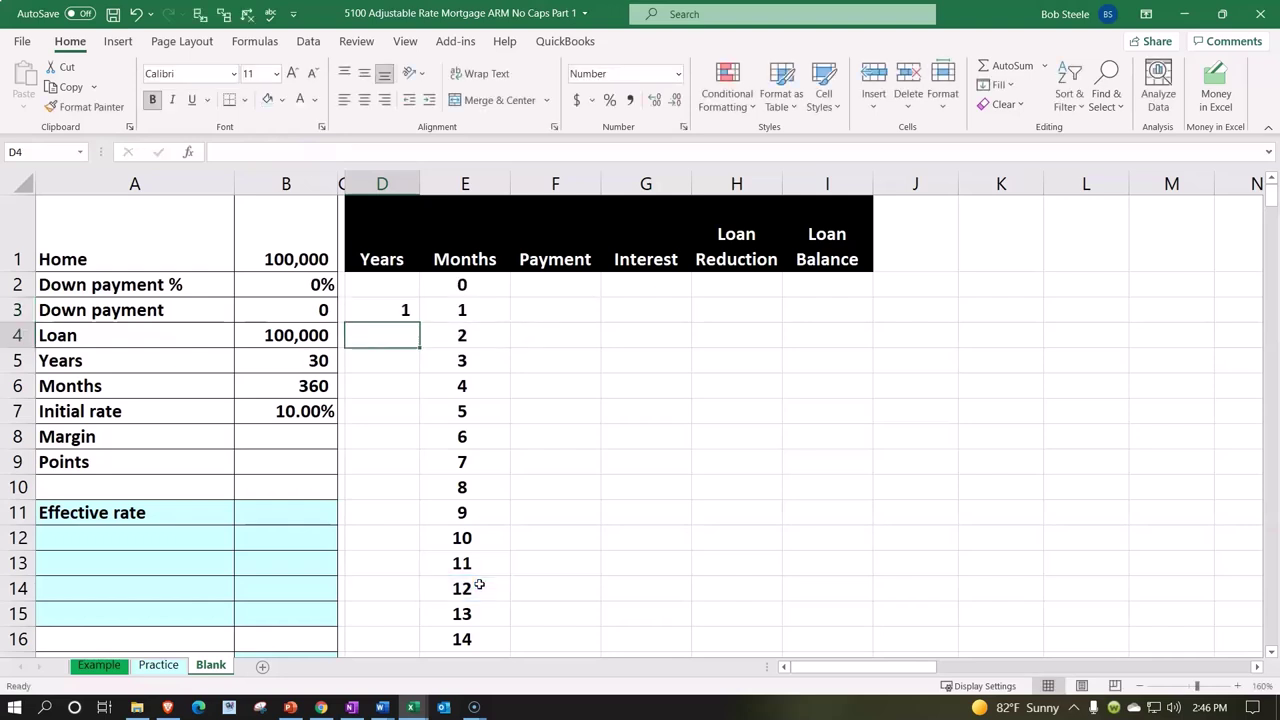
Copy the ROUNDDOWN formula from D3 down the Years column to row 362, beside month 360.
{"action": "left_click", "coordinate": [405, 312]}
{"action": "left_click_drag", "start_coordinate": [413, 325], "coordinate": [407, 615]}
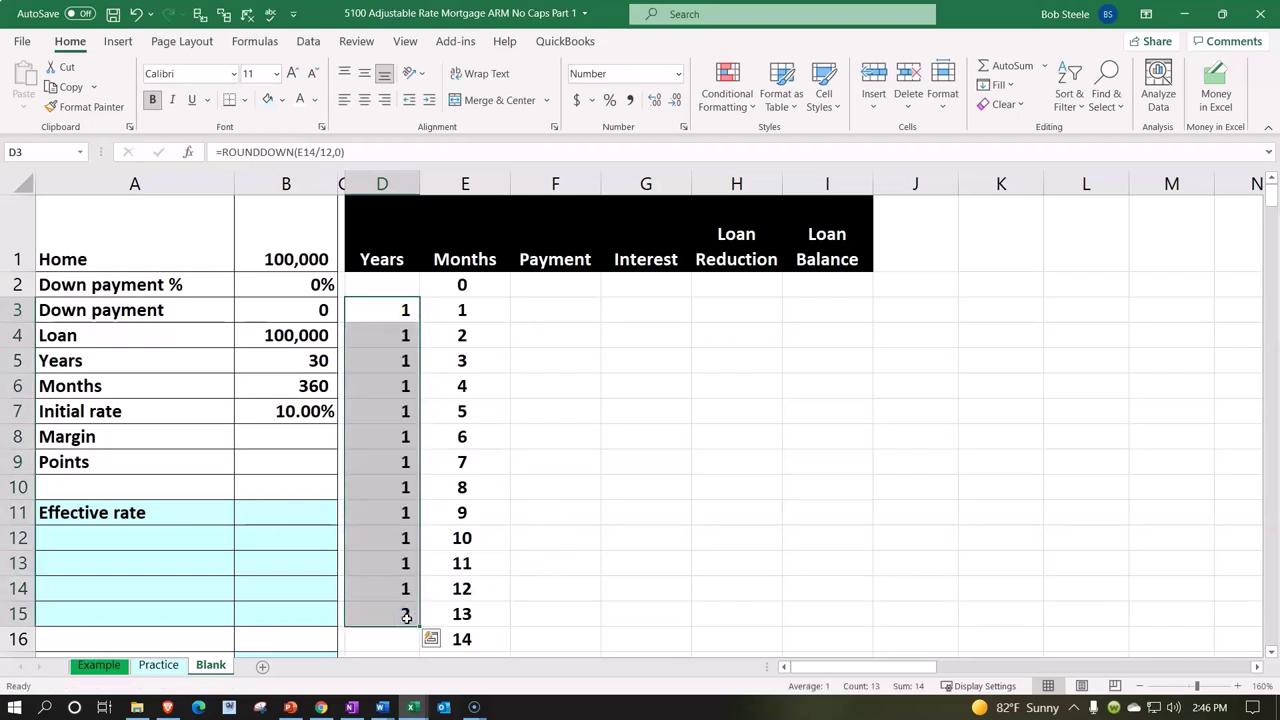
{"action": "left_click", "coordinate": [405, 615]}
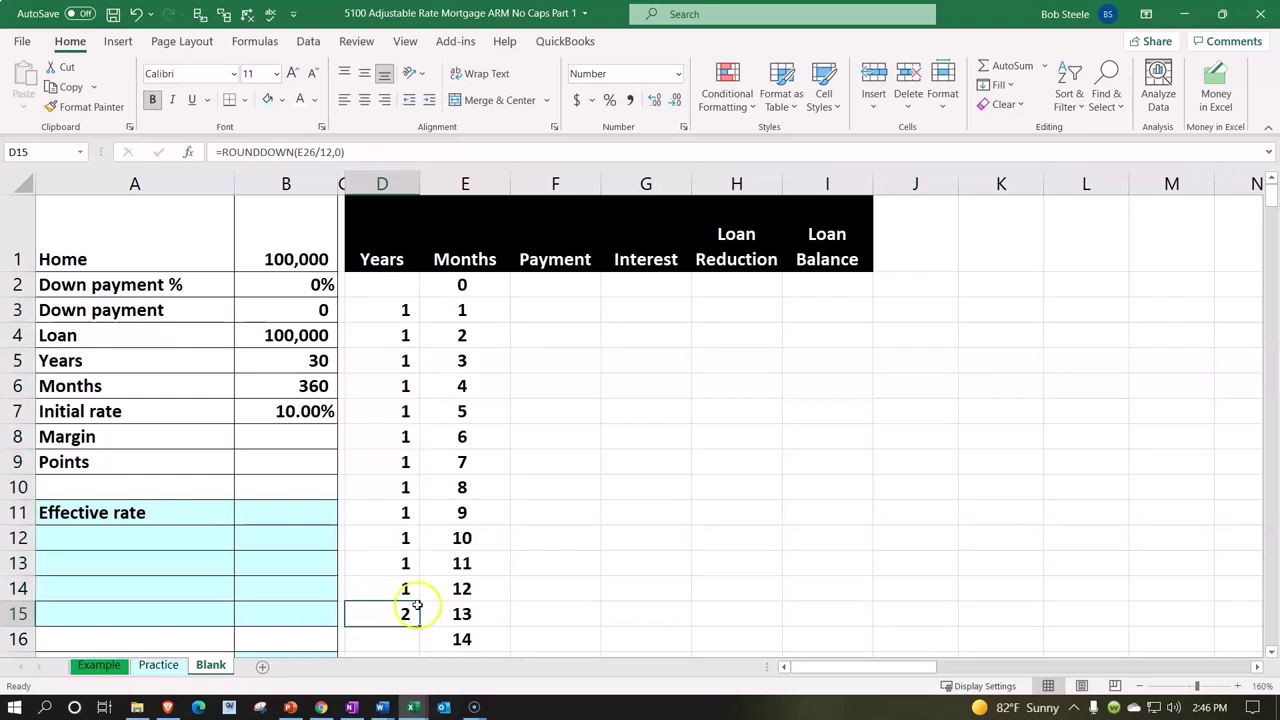
{"action": "left_click_drag", "start_coordinate": [380, 308], "coordinate": [371, 612]}
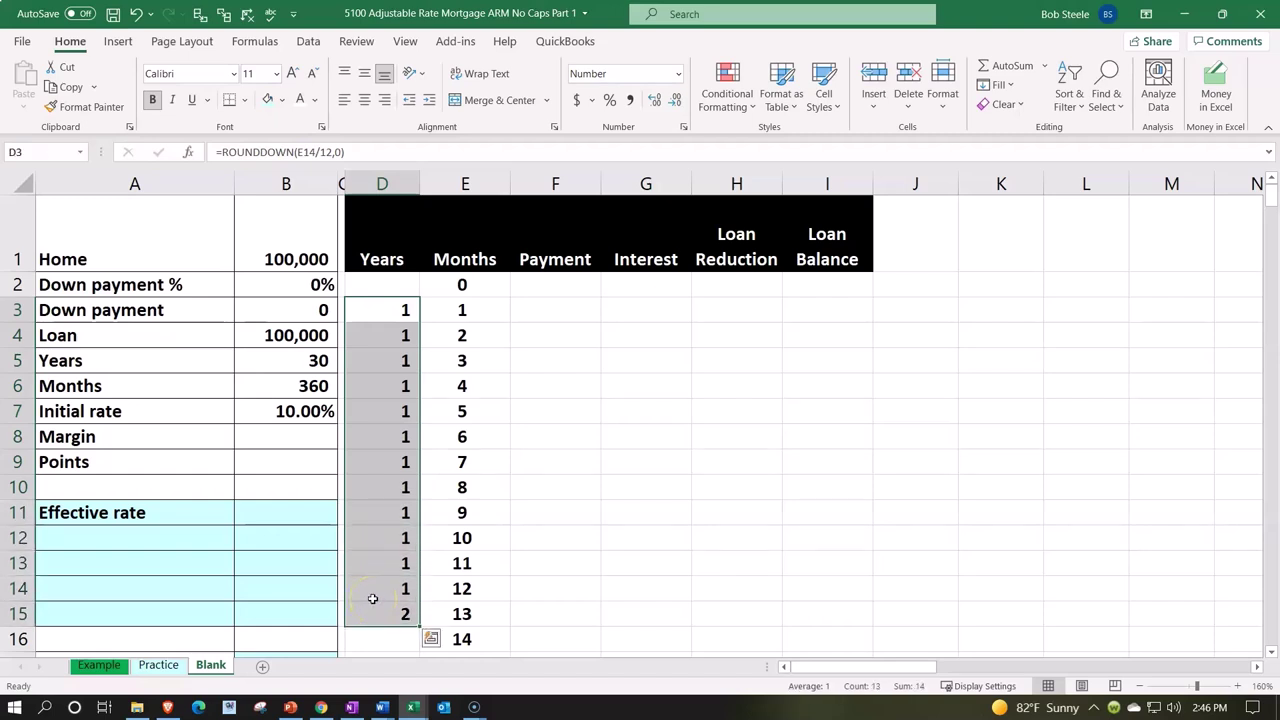
{"action": "scroll", "coordinate": [372, 598], "scroll_direction": "down", "scroll_amount": 1}
{"action": "left_click_drag", "start_coordinate": [421, 500], "coordinate": [400, 578]}
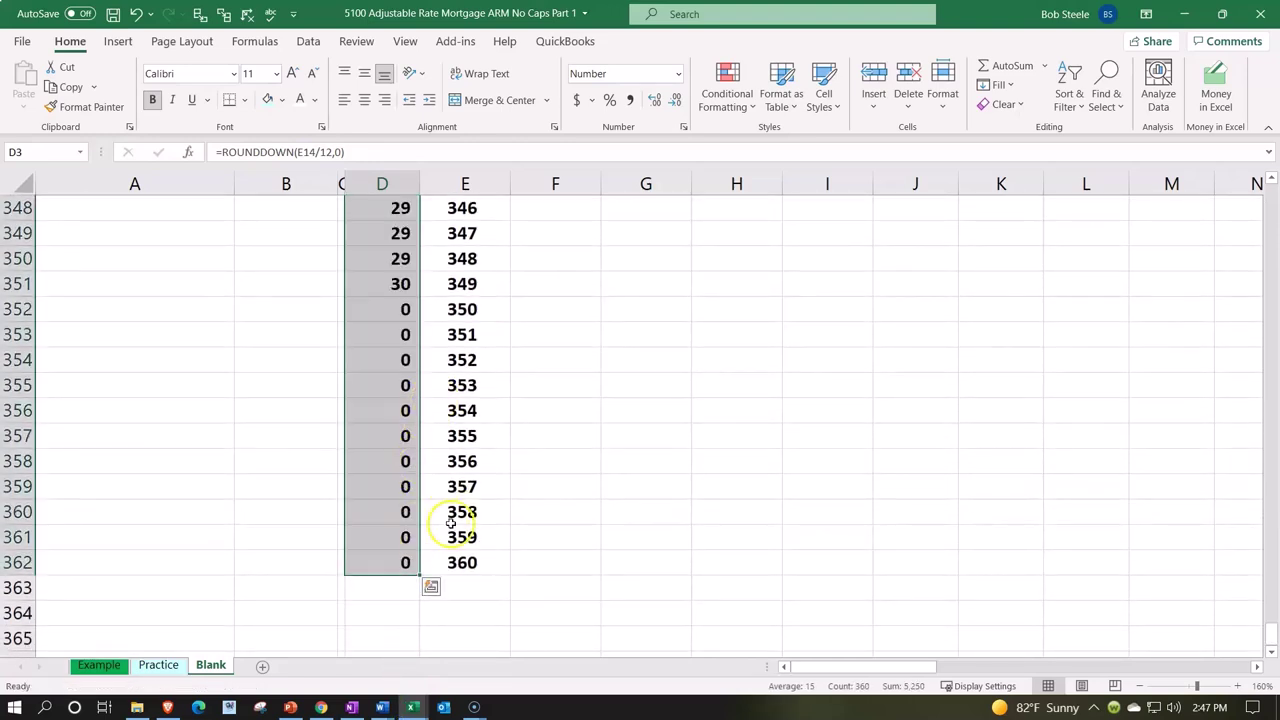
Replace the formula in D352 with =D351 and copy it down to D362.
{"action": "mouse_move", "coordinate": [377, 308]}
{"action": "left_mouse_down"}
{"action": "mouse_move", "coordinate": [377, 334]}
{"action": "mouse_move", "coordinate": [363, 309]}
{"action": "left_mouse_up"}
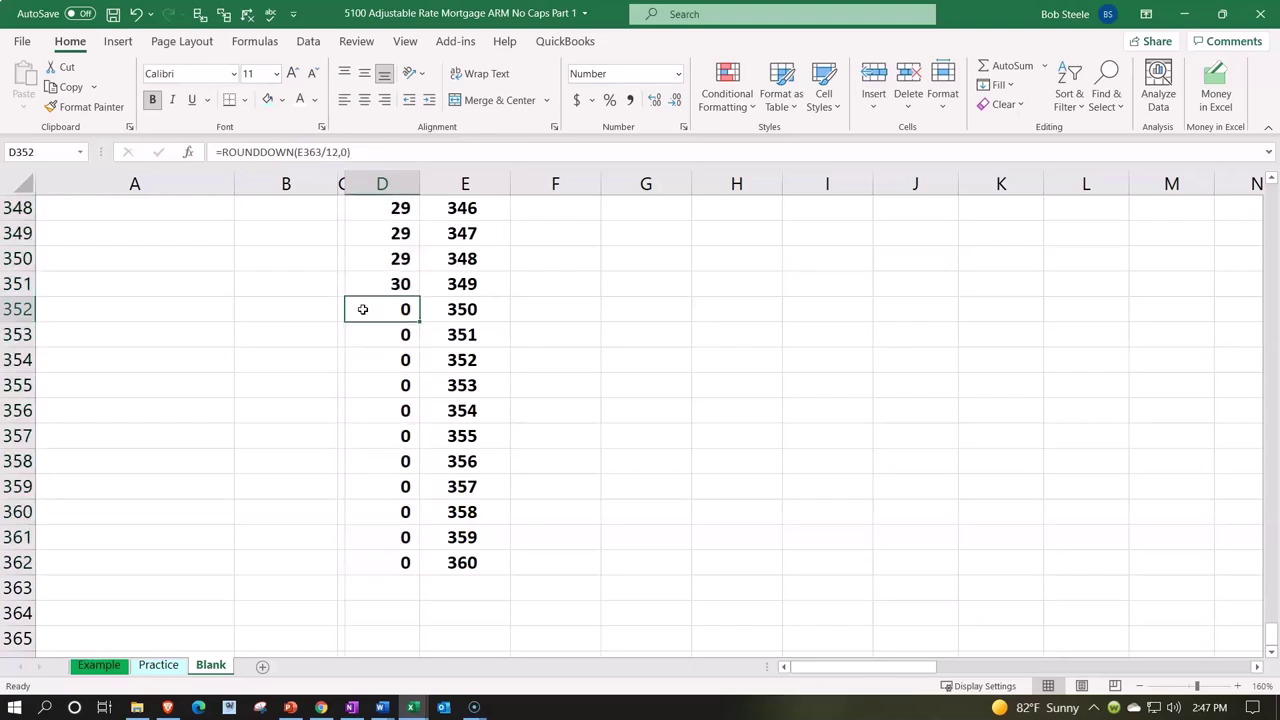
{"action": "type", "text": "="}
{"action": "key", "text": "Up"}
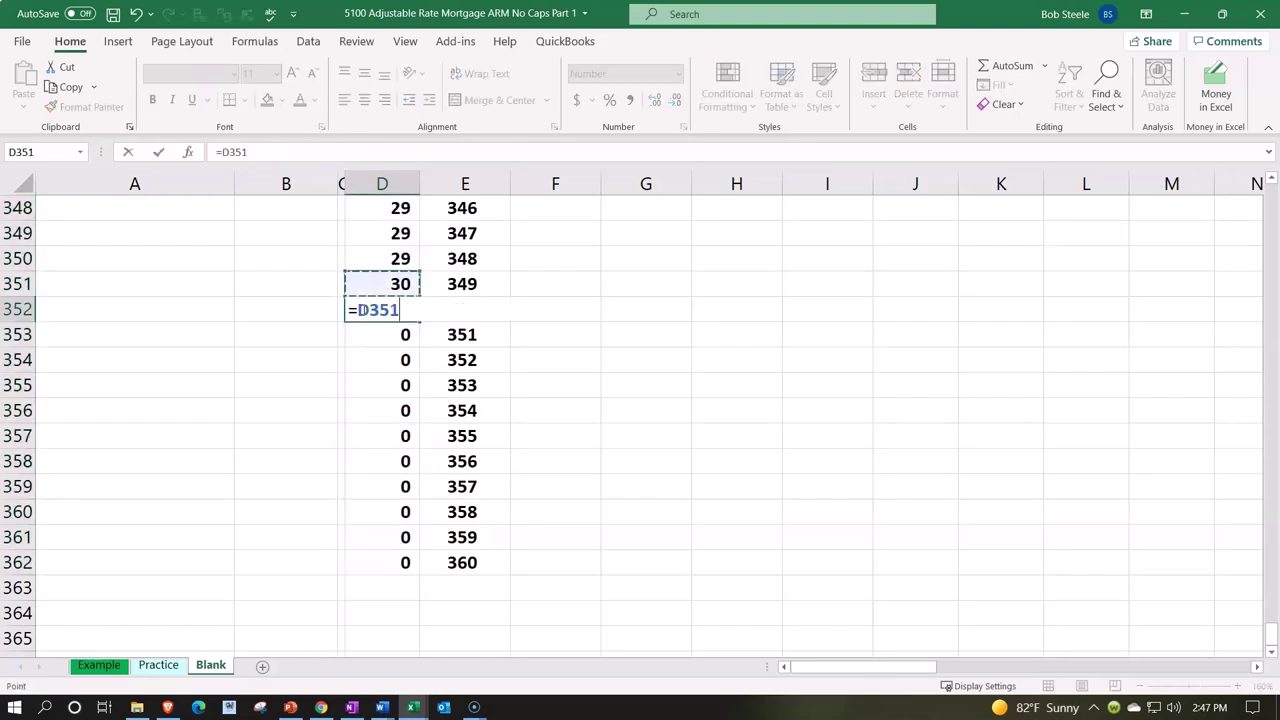
{"action": "key", "text": "Return"}
{"action": "left_click", "coordinate": [363, 309]}
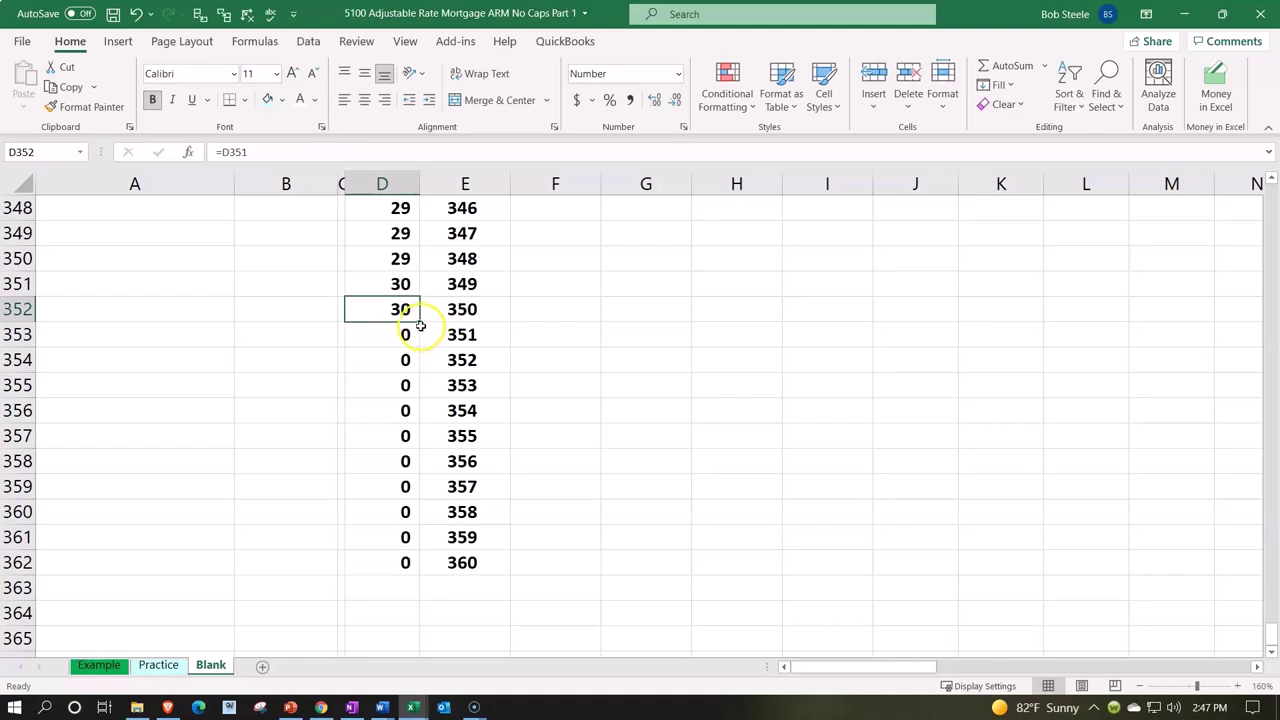
{"action": "left_click_drag", "start_coordinate": [419, 322], "coordinate": [411, 575]}
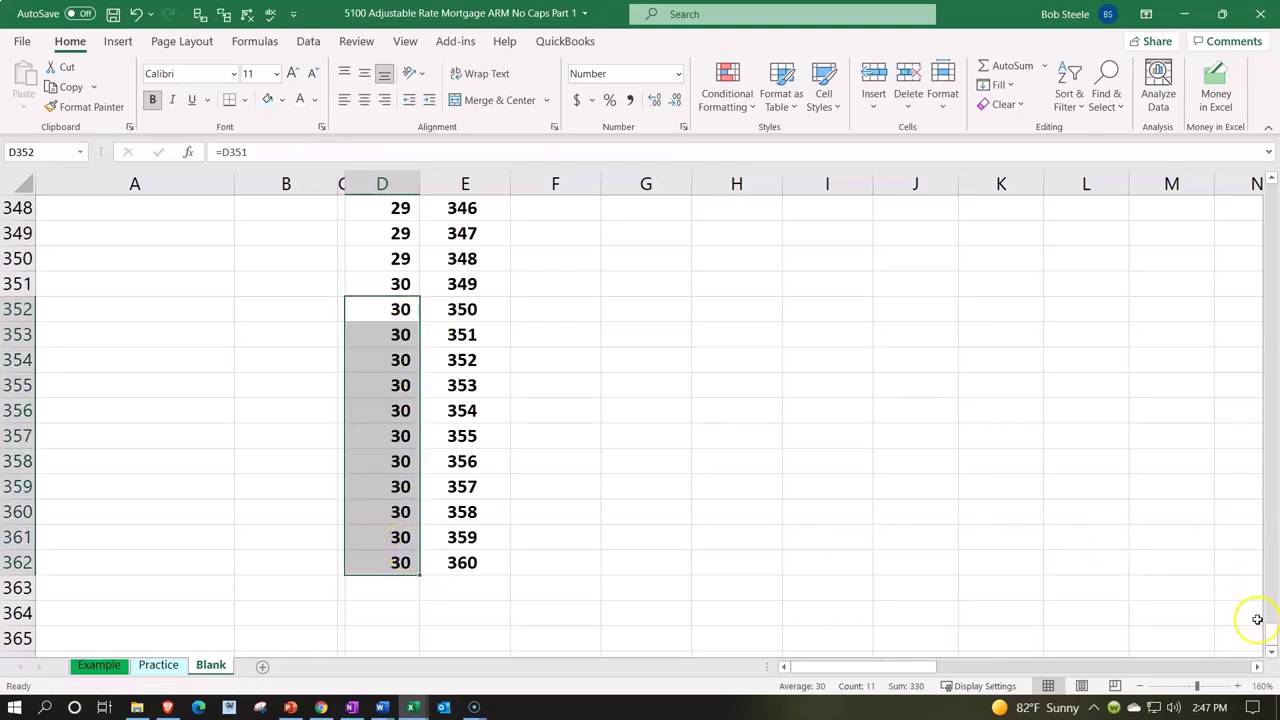
Center the Years column D and enter 0 in D2 beside month 0.
{"action": "left_click_drag", "start_coordinate": [1271, 632], "coordinate": [1245, 112]}
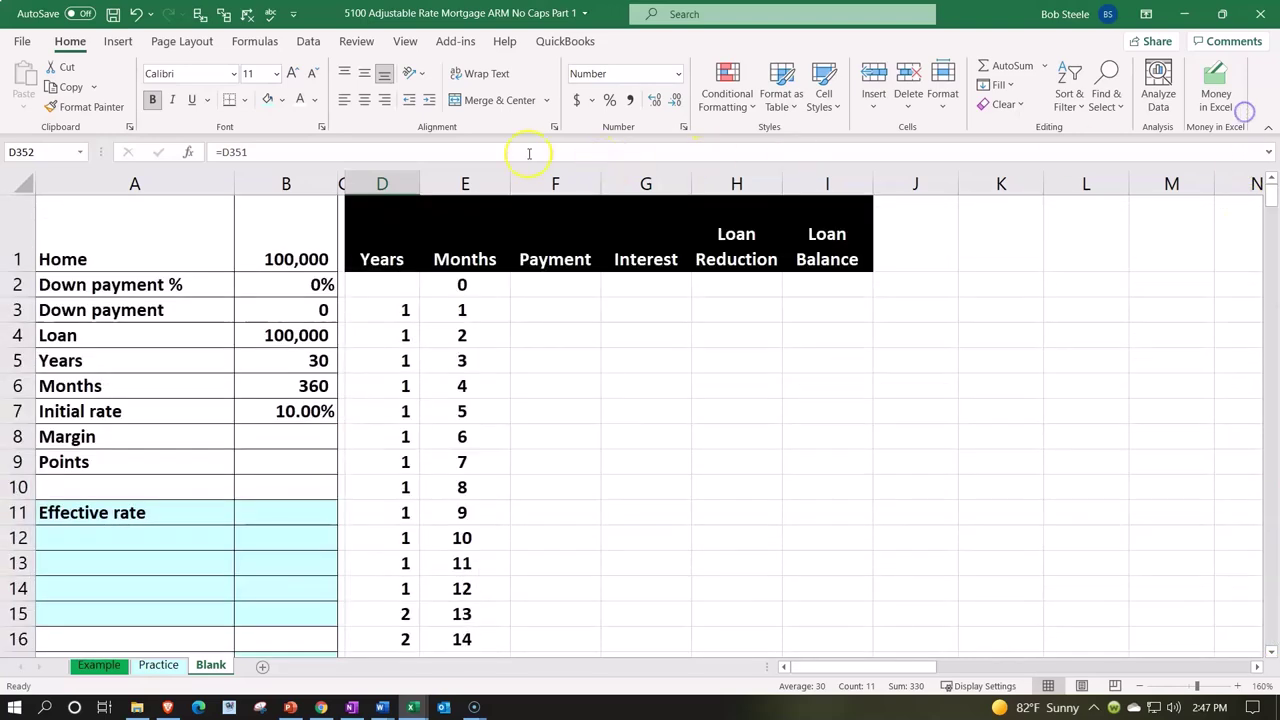
{"action": "left_click", "coordinate": [382, 184]}
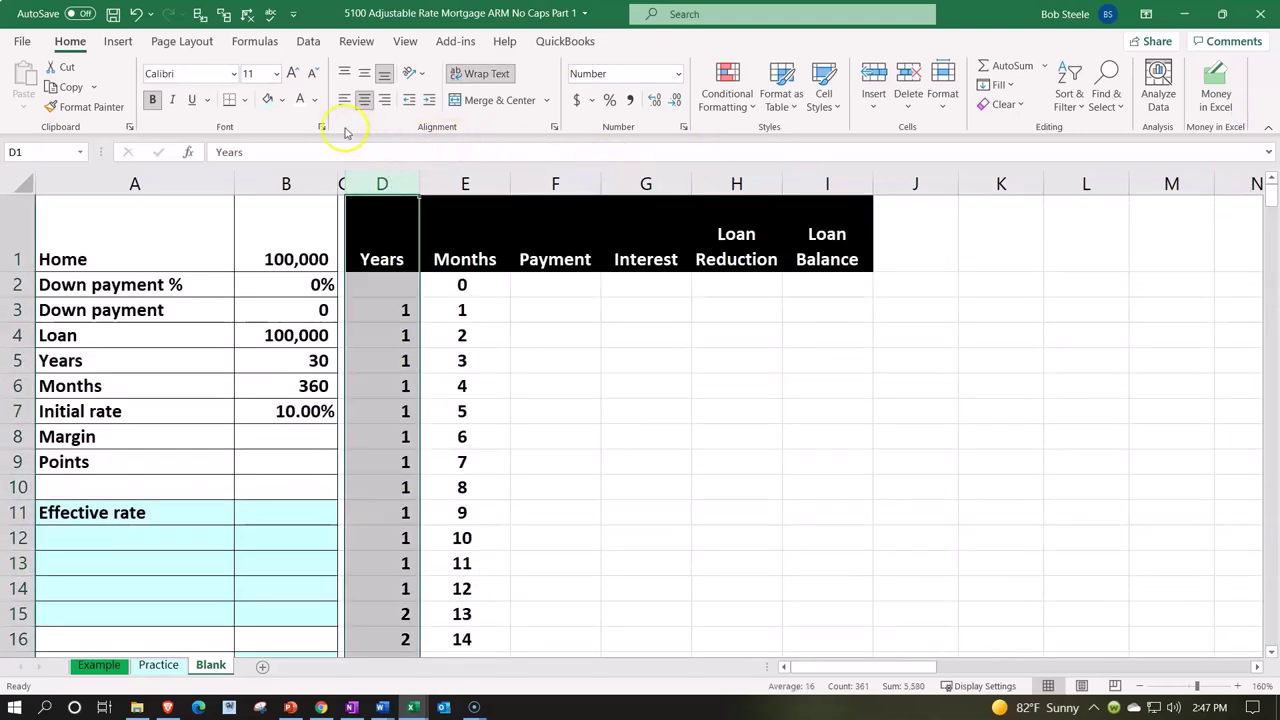
{"action": "left_click", "coordinate": [365, 104]}
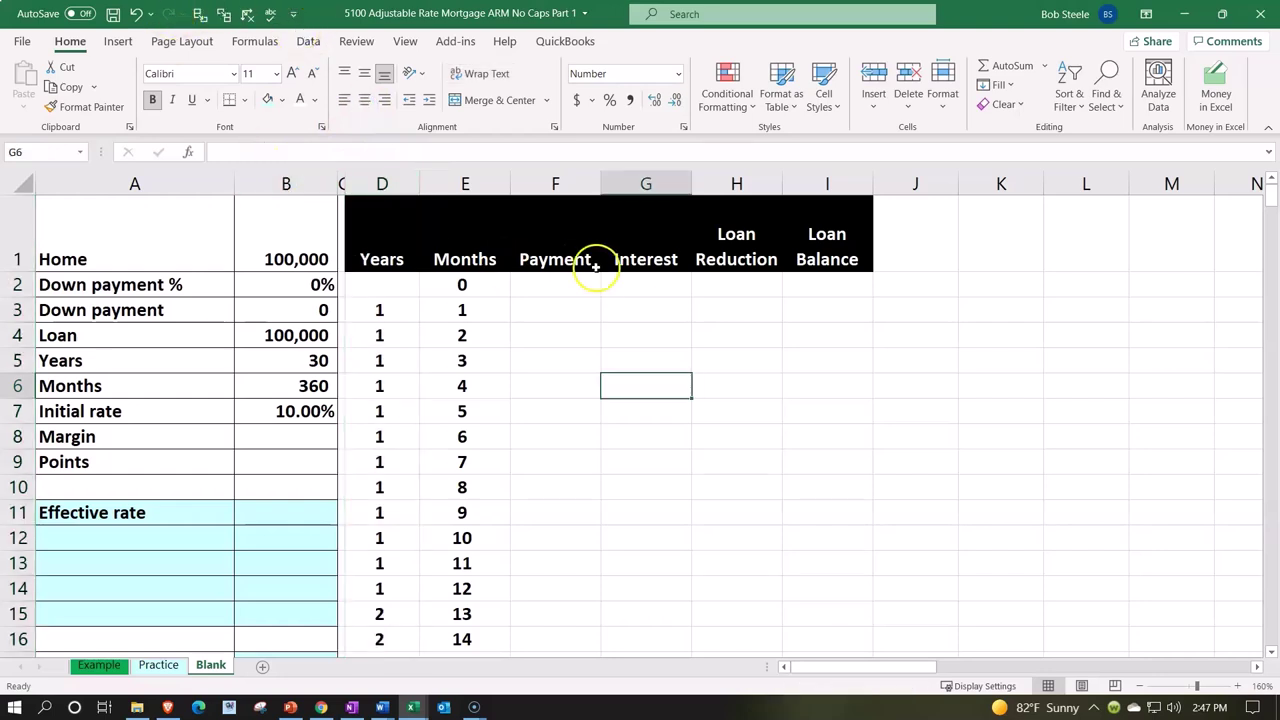
{"action": "left_click", "coordinate": [375, 286]}
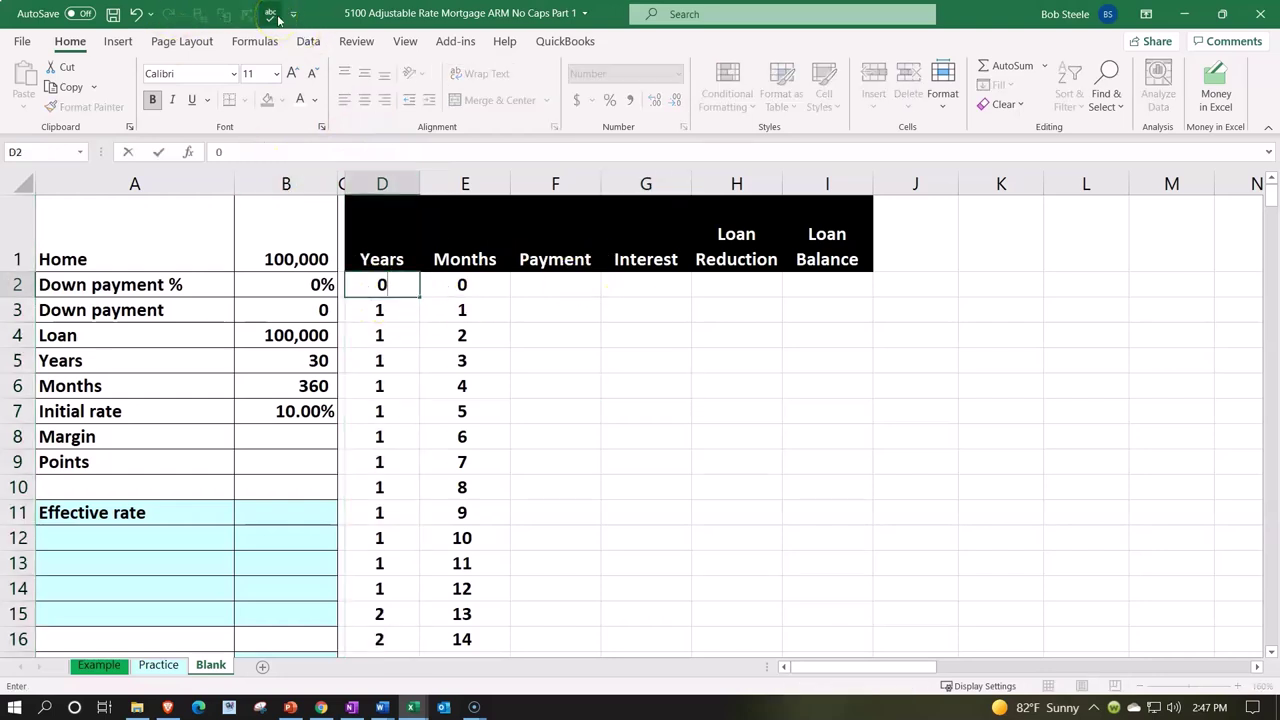
Enter =B4 in I2 to bring the loan amount in as the month 0 Loan Balance.
{"action": "key", "text": "Right"}
{"action": "key", "text": "Right"}
{"action": "key", "text": "Right"}
{"action": "key", "text": "Right"}
{"action": "key", "text": "Right"}
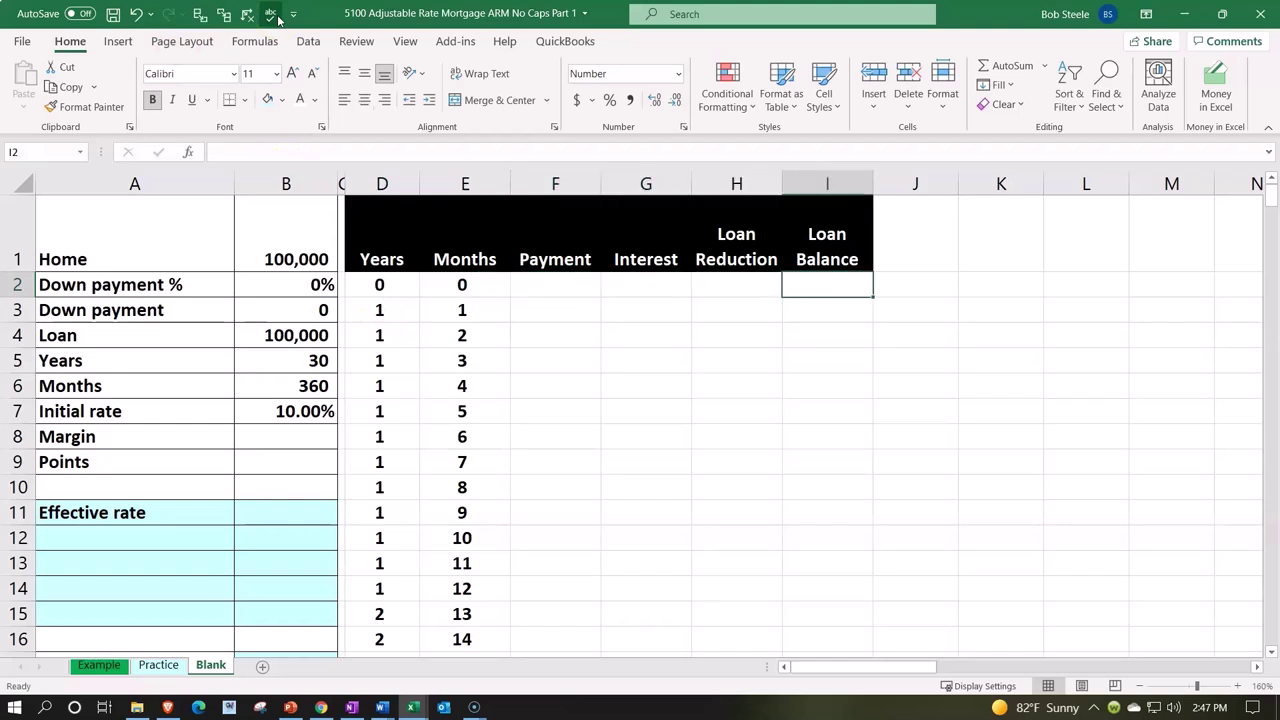
{"action": "type", "text": "="}
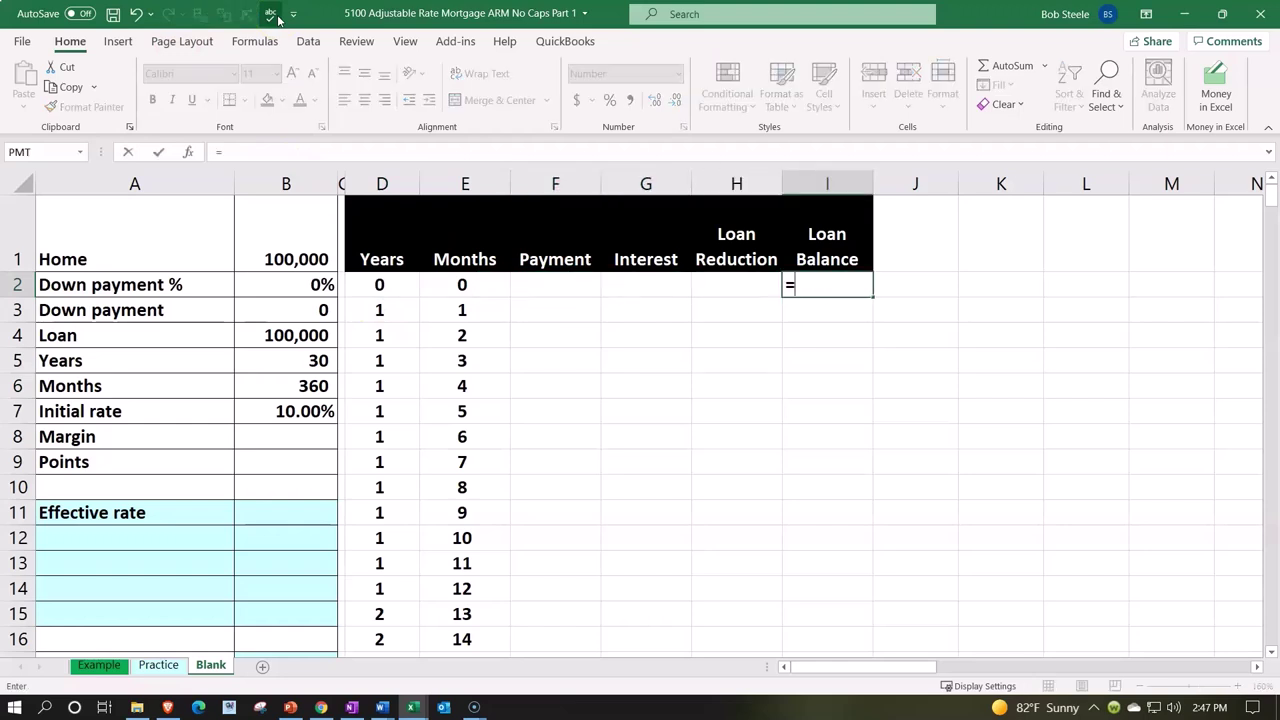
{"action": "key", "text": "Left"}
{"action": "key", "text": "Left"}
{"action": "key", "text": "Left"}
{"action": "key", "text": "Left"}
{"action": "key", "text": "Left"}
{"action": "key", "text": "Left"}
{"action": "key", "text": "Down"}
{"action": "key", "text": "Down"}
{"action": "key", "text": "Left"}
{"action": "key", "text": "Return"}
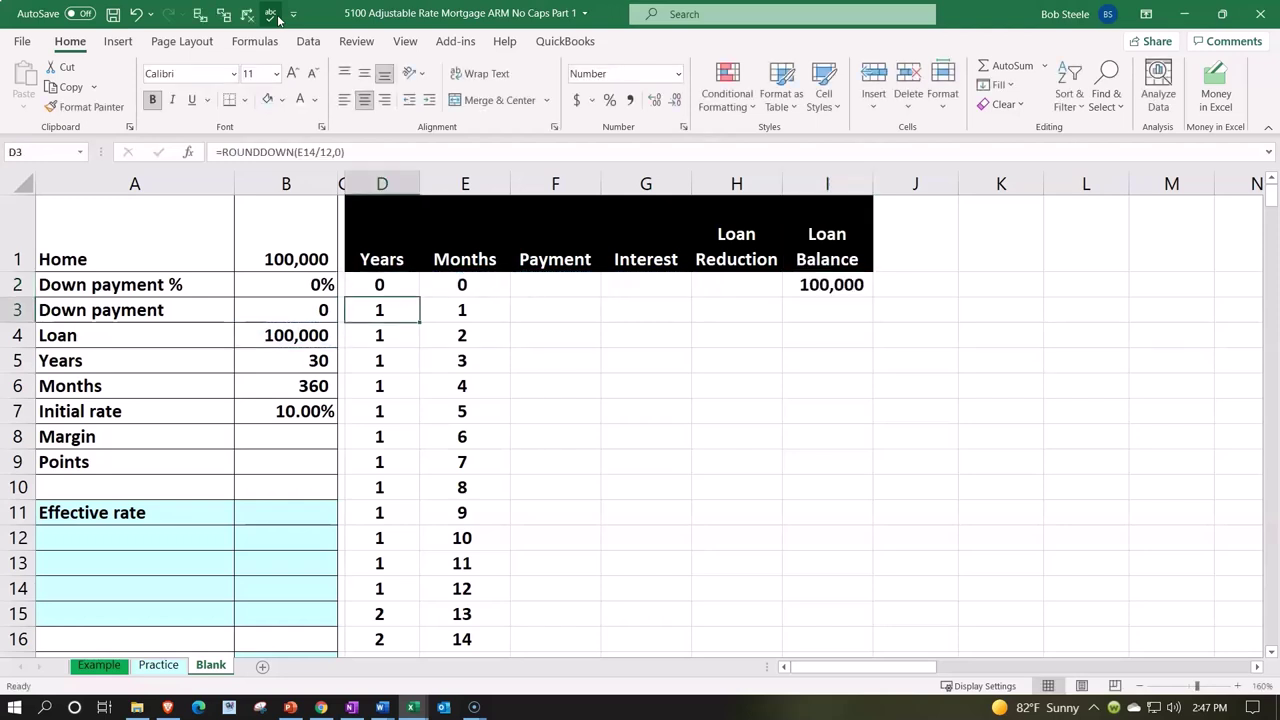
Enter =$B$17 in F3 as the month 1 payment and copy it down the Payment column to row 362.
{"action": "key", "text": "Right"}
{"action": "key", "text": "Right"}
{"action": "type", "text": "="}
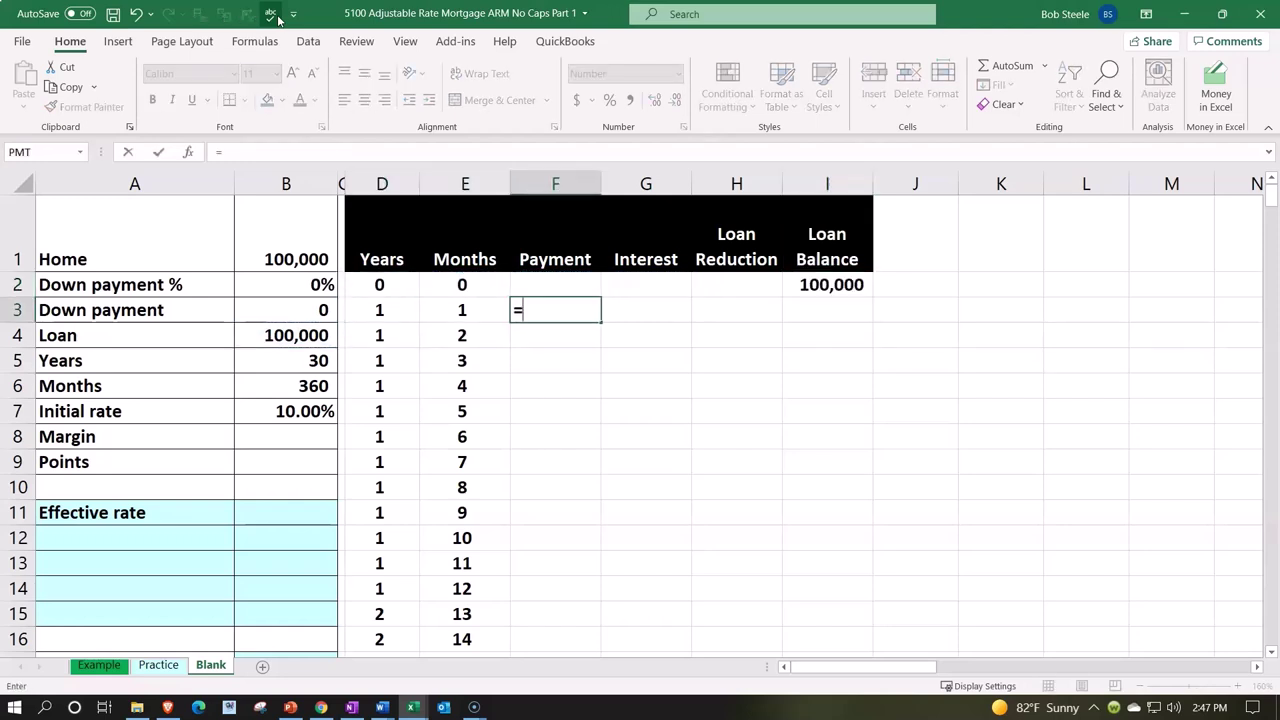
{"action": "key", "text": "Down"}
{"action": "key", "text": "Down"}
{"action": "key", "text": "Down"}
{"action": "key", "text": "Down"}
{"action": "key", "text": "Down"}
{"action": "key", "text": "Down"}
{"action": "key", "text": "Down"}
{"action": "key", "text": "Down"}
{"action": "key", "text": "Down"}
{"action": "key", "text": "Down"}
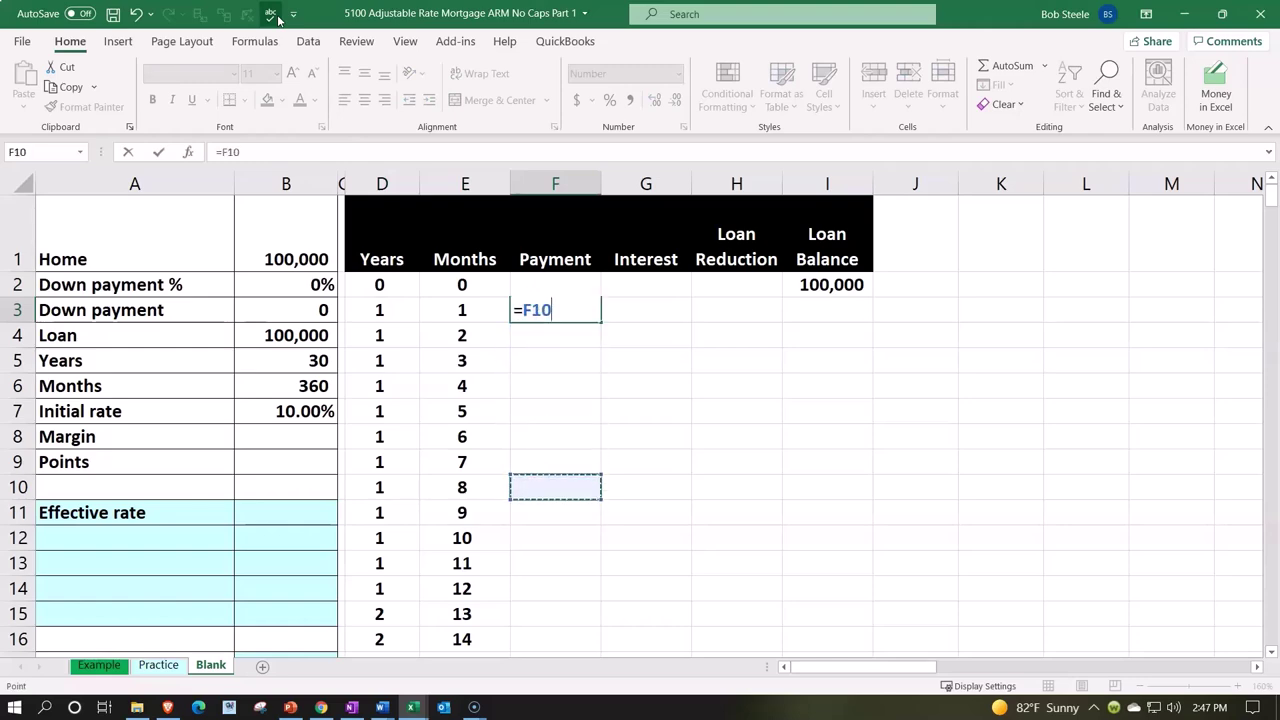
{"action": "key", "text": "Down"}
{"action": "key", "text": "Down"}
{"action": "key", "text": "Down"}
{"action": "key", "text": "Down"}
{"action": "key", "text": "Down"}
{"action": "key", "text": "Left"}
{"action": "key", "text": "Left"}
{"action": "key", "text": "Left"}
{"action": "key", "text": "Left"}
{"action": "key", "text": "Up"}
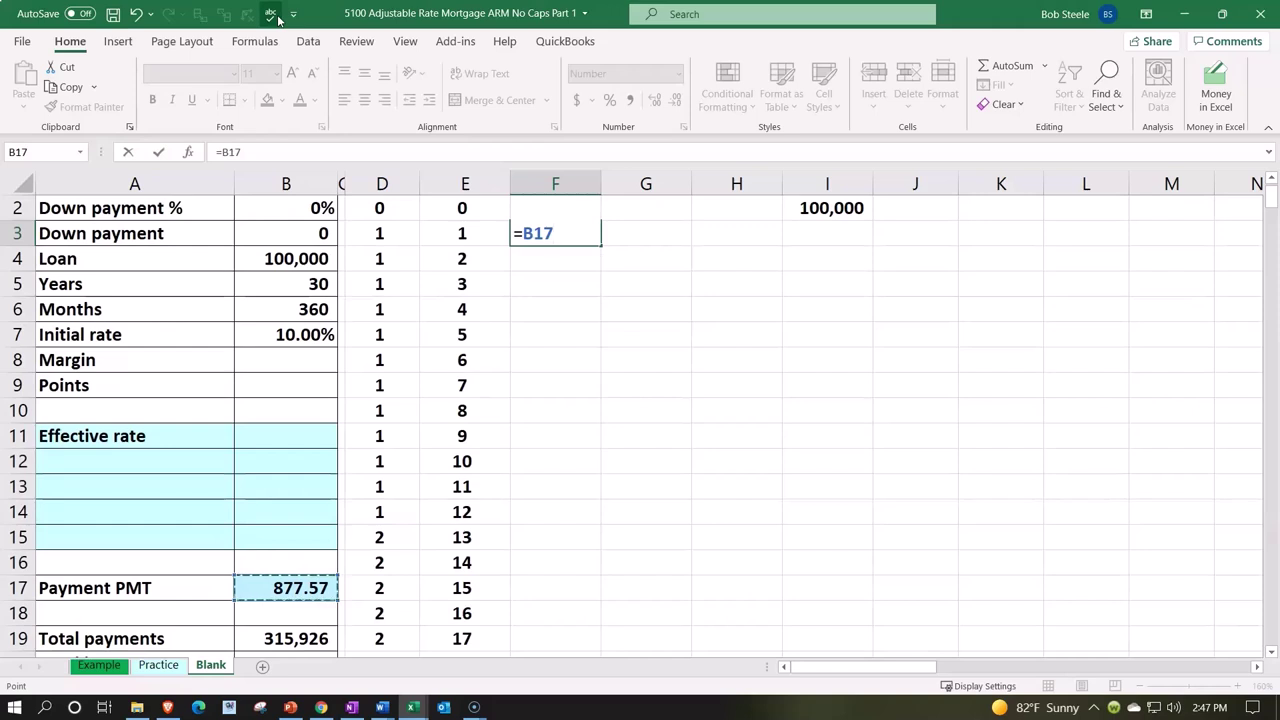
{"action": "key", "text": "F4"}
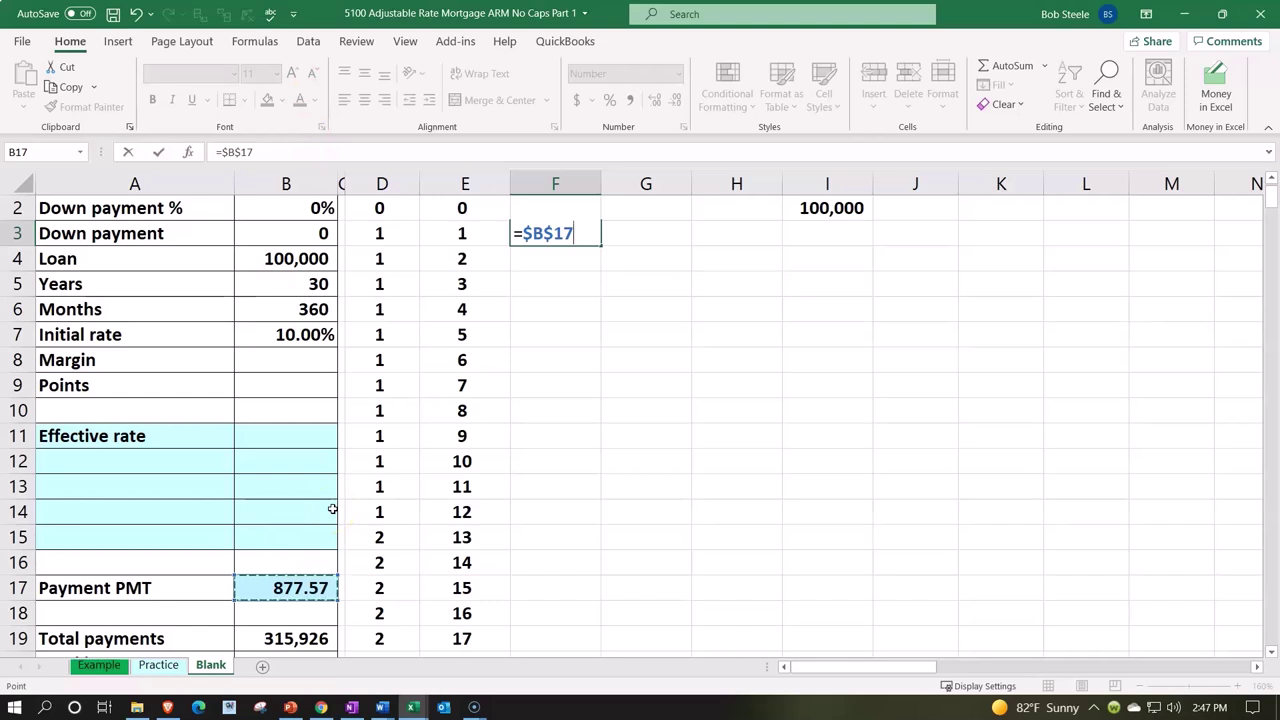
{"action": "key", "text": "Return"}
{"action": "left_click", "coordinate": [590, 233]}
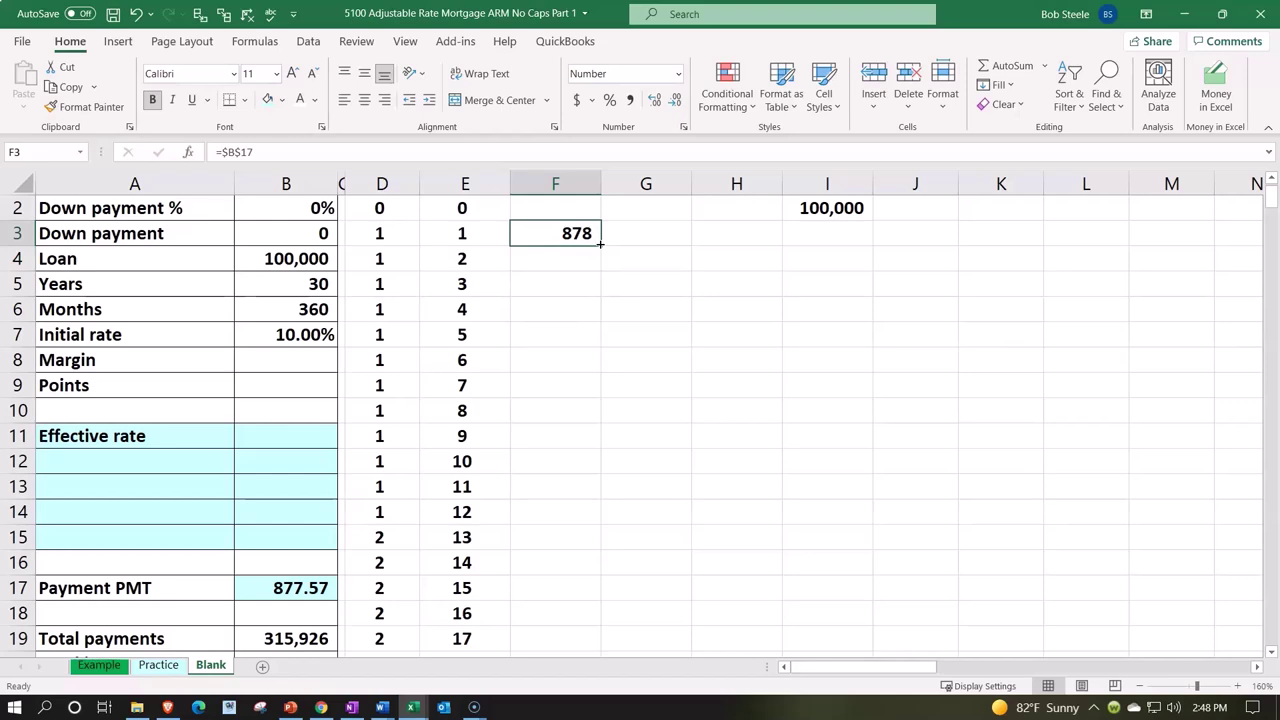
{"action": "double_click", "coordinate": [600, 244]}
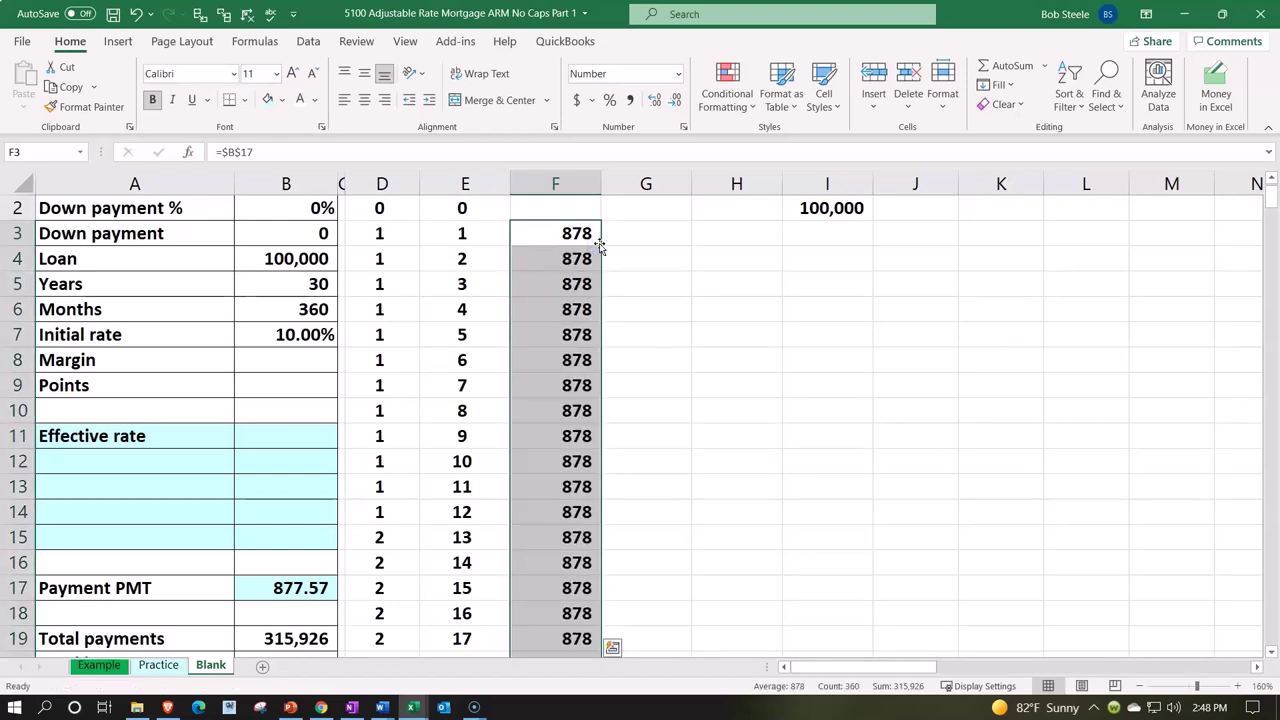
Enter =I2*$B$7/12 in G3 to calculate the month 1 interest.
{"action": "scroll", "coordinate": [618, 298], "scroll_direction": "up", "scroll_amount": 1}
{"action": "left_click", "coordinate": [633, 307]}
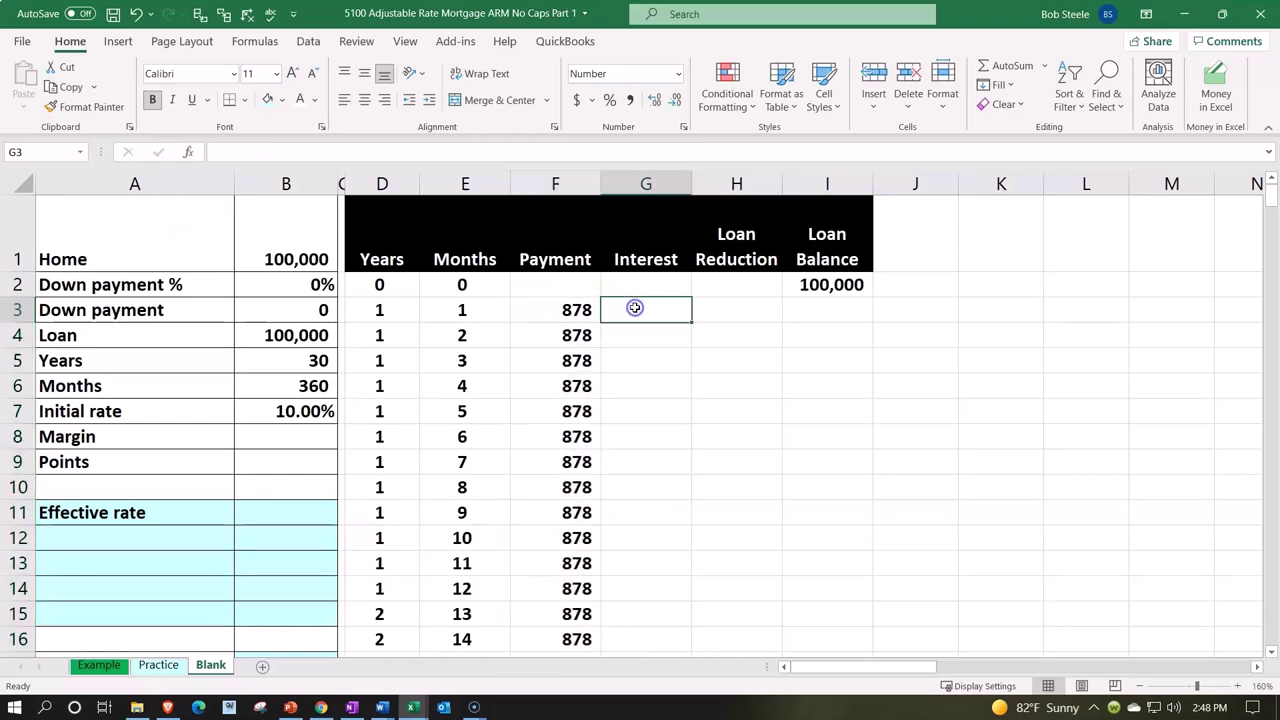
{"action": "type", "text": "="}
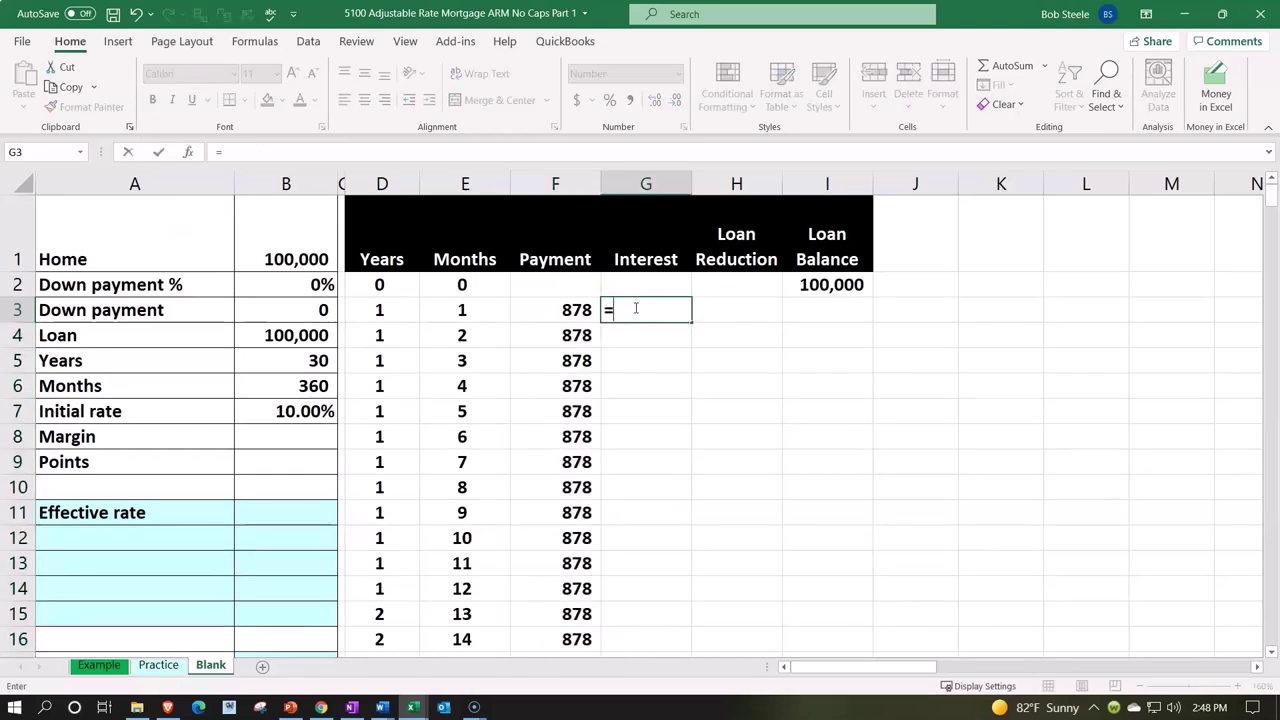
{"action": "key", "text": "Right"}
{"action": "key", "text": "Right"}
{"action": "key", "text": "Up"}
{"action": "type", "text": "*"}
{"action": "key", "text": "Left"}
{"action": "key", "text": "Left"}
{"action": "key", "text": "Left"}
{"action": "key", "text": "Left"}
{"action": "key", "text": "Down"}
{"action": "key", "text": "Down"}
{"action": "key", "text": "Down"}
{"action": "key", "text": "Down"}
{"action": "key", "text": "Left"}
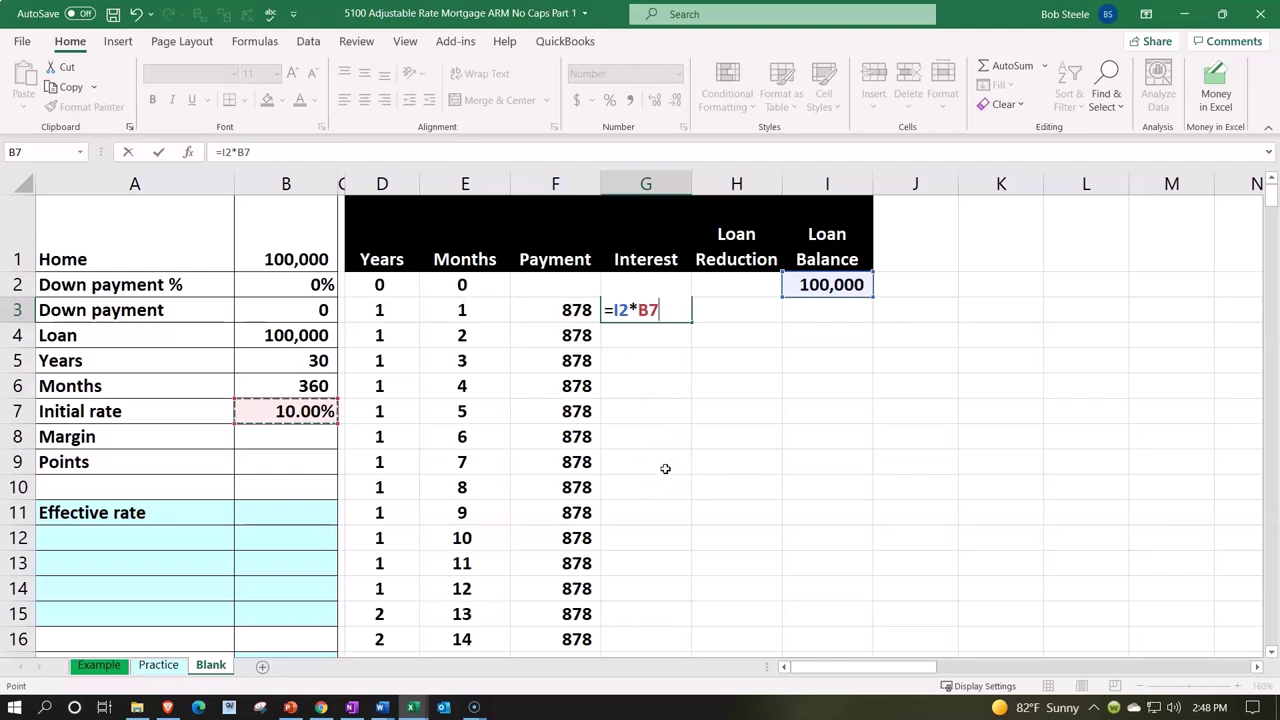
{"action": "key", "text": "F4"}
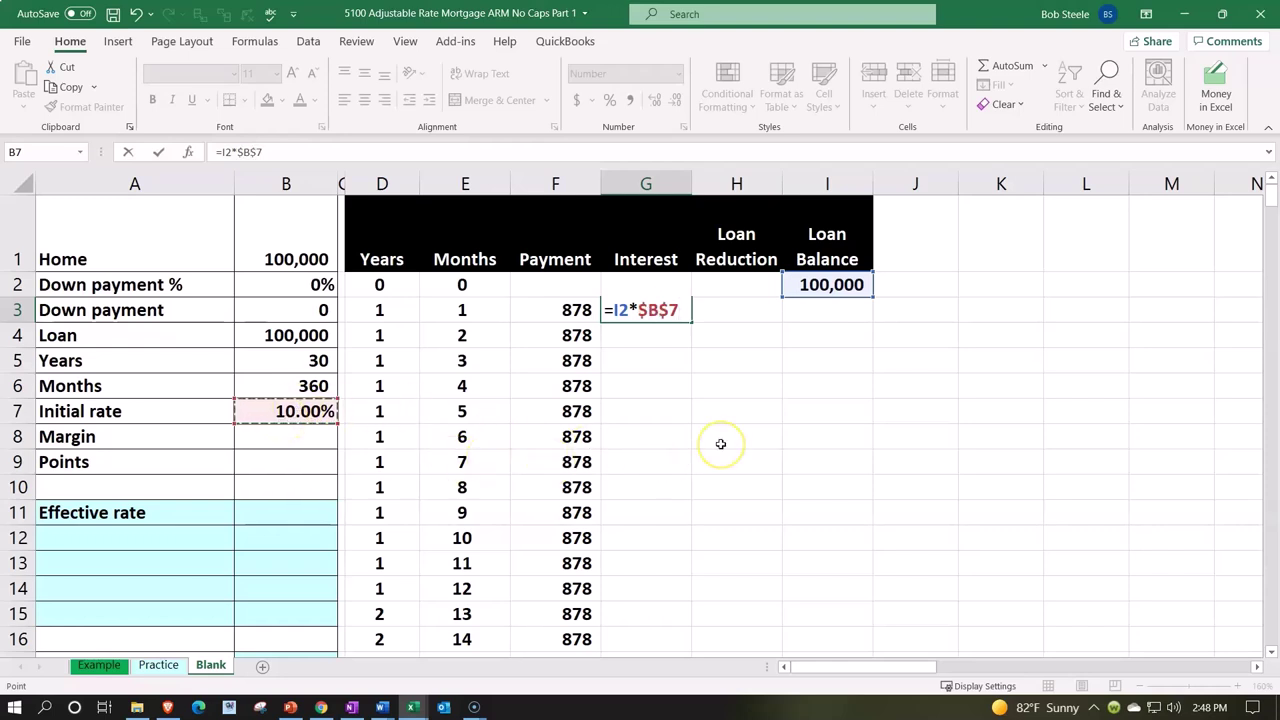
{"action": "type", "text": "/12"}
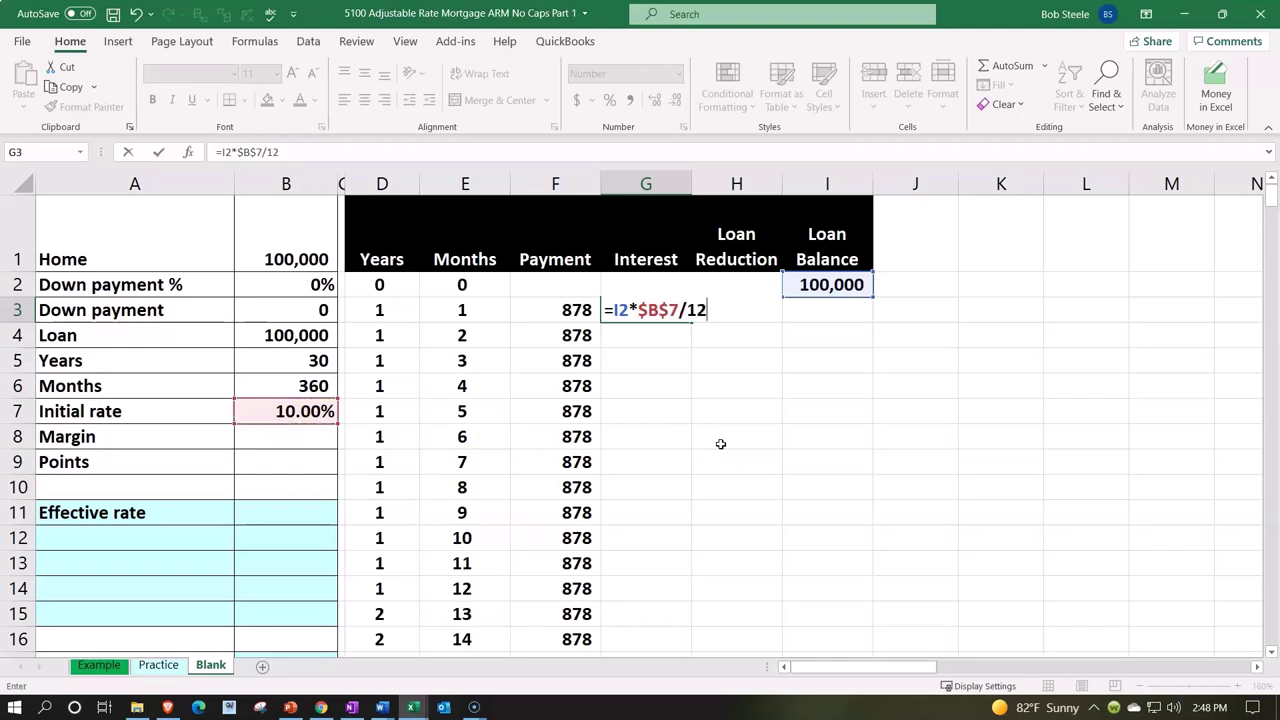
{"action": "key", "text": "Return"}
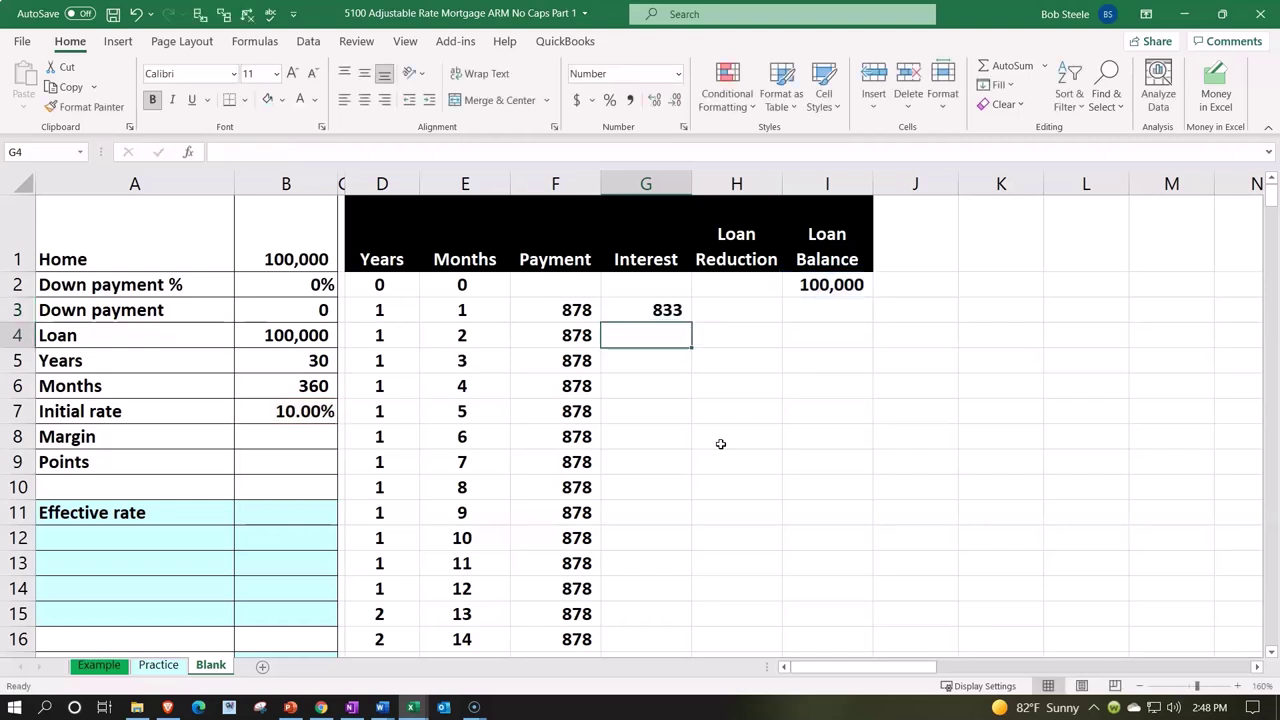
Enter =F3-G3 in H3 to calculate the month 1 loan reduction.
{"action": "key", "text": "Right"}
{"action": "key", "text": "Up"}
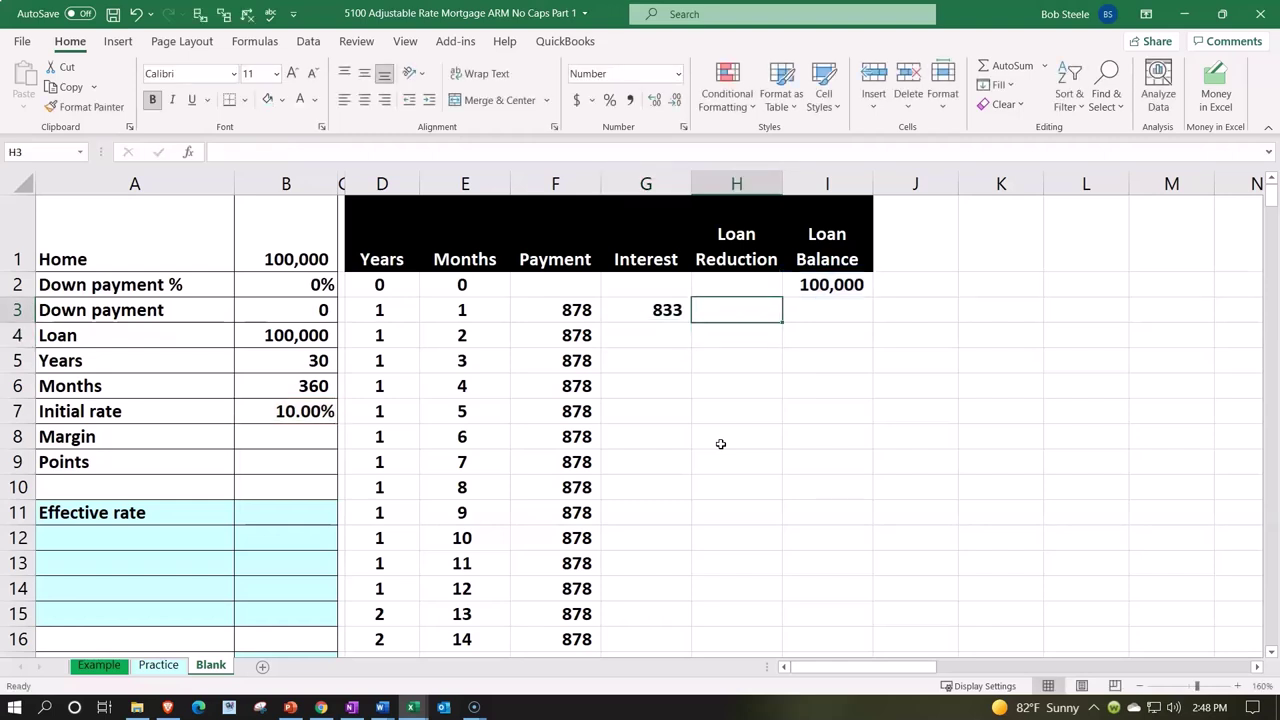
{"action": "type", "text": "="}
{"action": "key", "text": "Left"}
{"action": "key", "text": "Left"}
{"action": "type", "text": "-"}
{"action": "key", "text": "Left"}
{"action": "key", "text": "Return"}
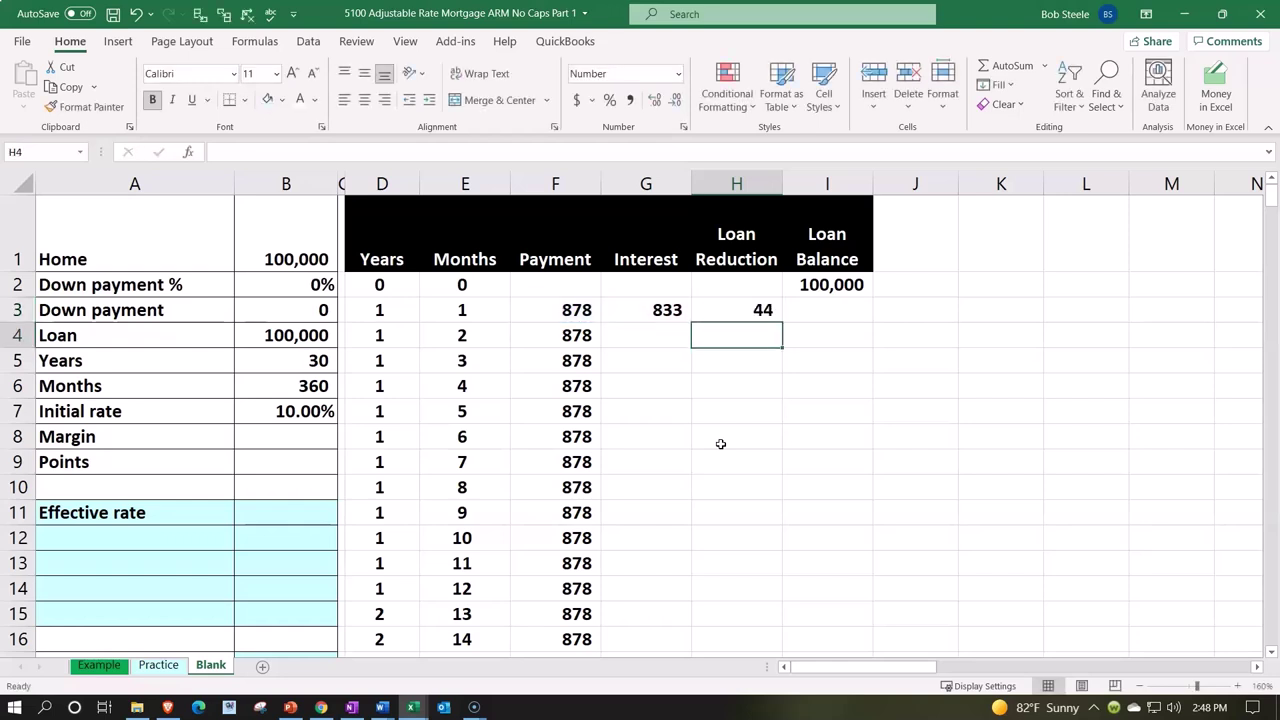
Enter =I2-H3 in I3 to calculate the loan balance after month 1.
{"action": "key", "text": "Up"}
{"action": "key", "text": "Right"}
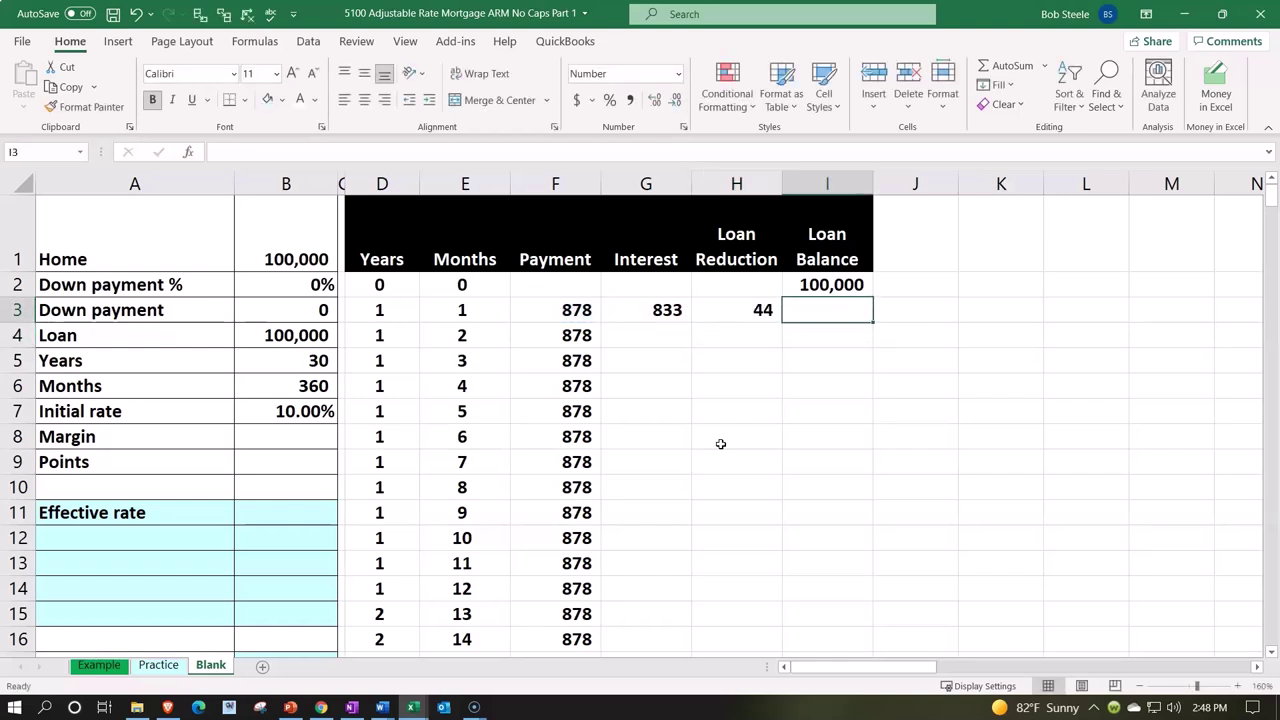
{"action": "type", "text": "="}
{"action": "key", "text": "Up"}
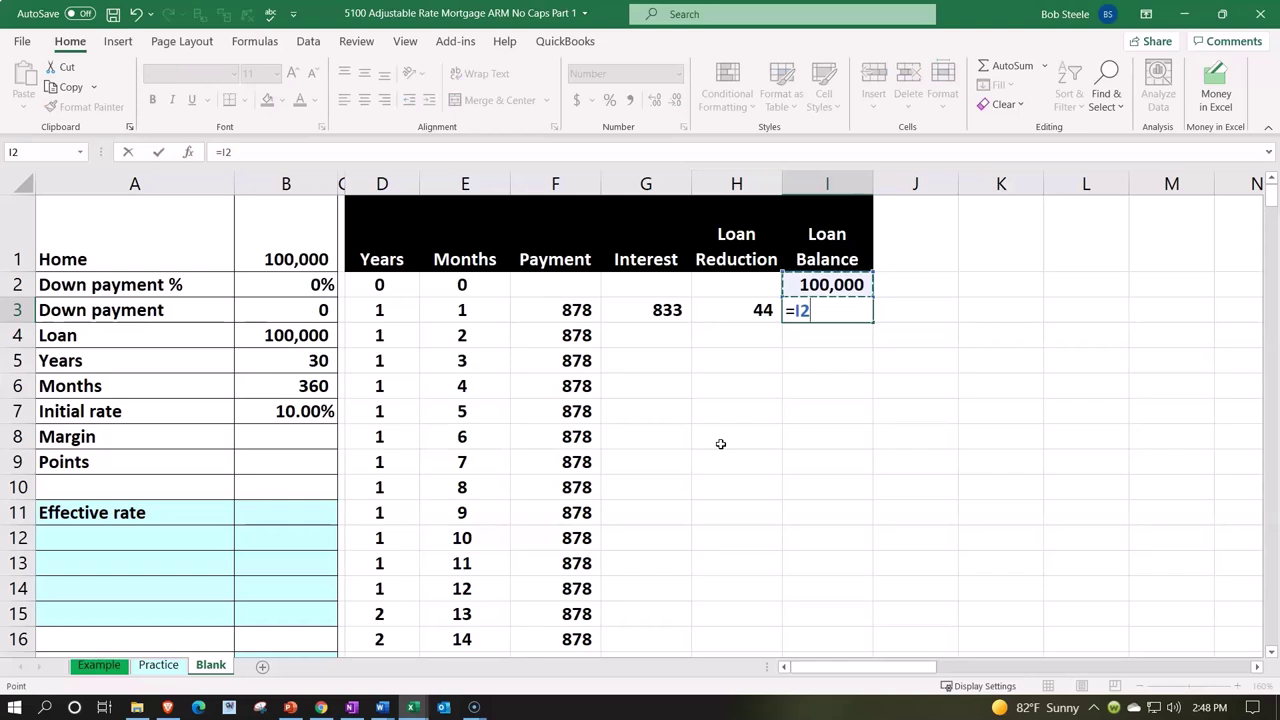
{"action": "type", "text": "-"}
{"action": "key", "text": "Left"}
{"action": "key", "text": "Return"}
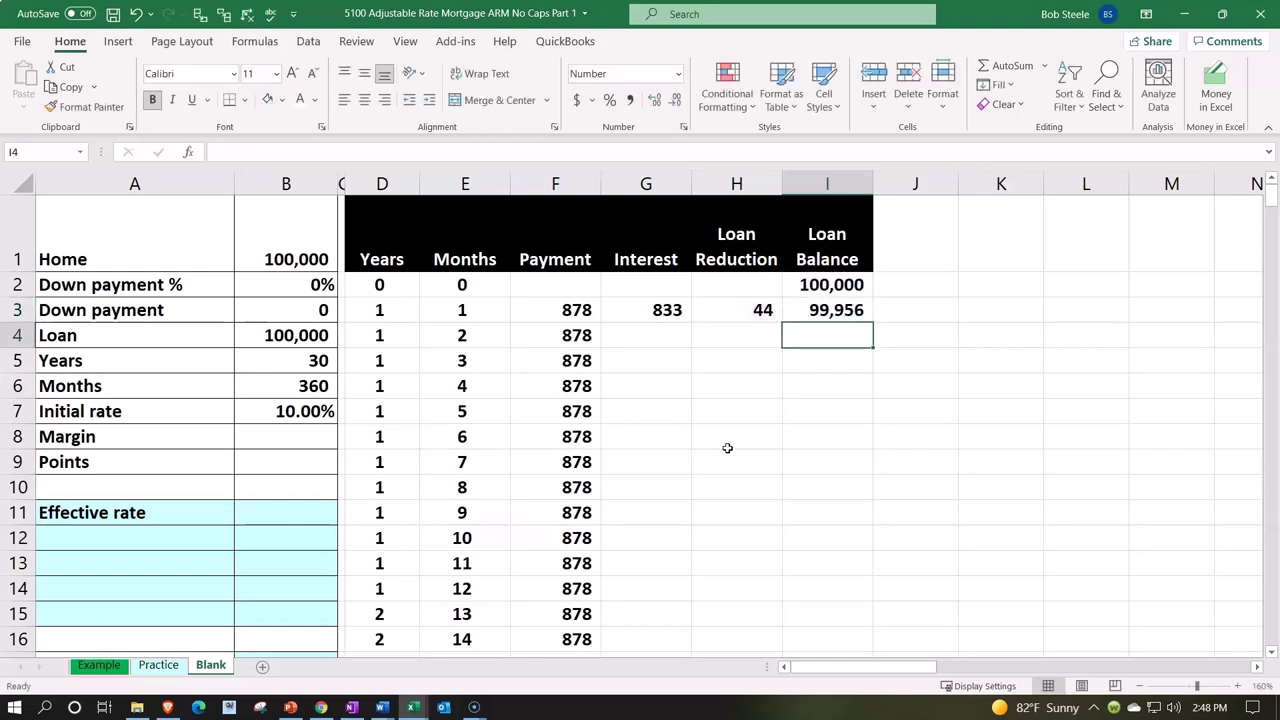
Copy the formulas in G3:I3 down to row 362 and check the ending loan balance in I362.
{"action": "left_click_drag", "start_coordinate": [674, 311], "coordinate": [810, 318]}
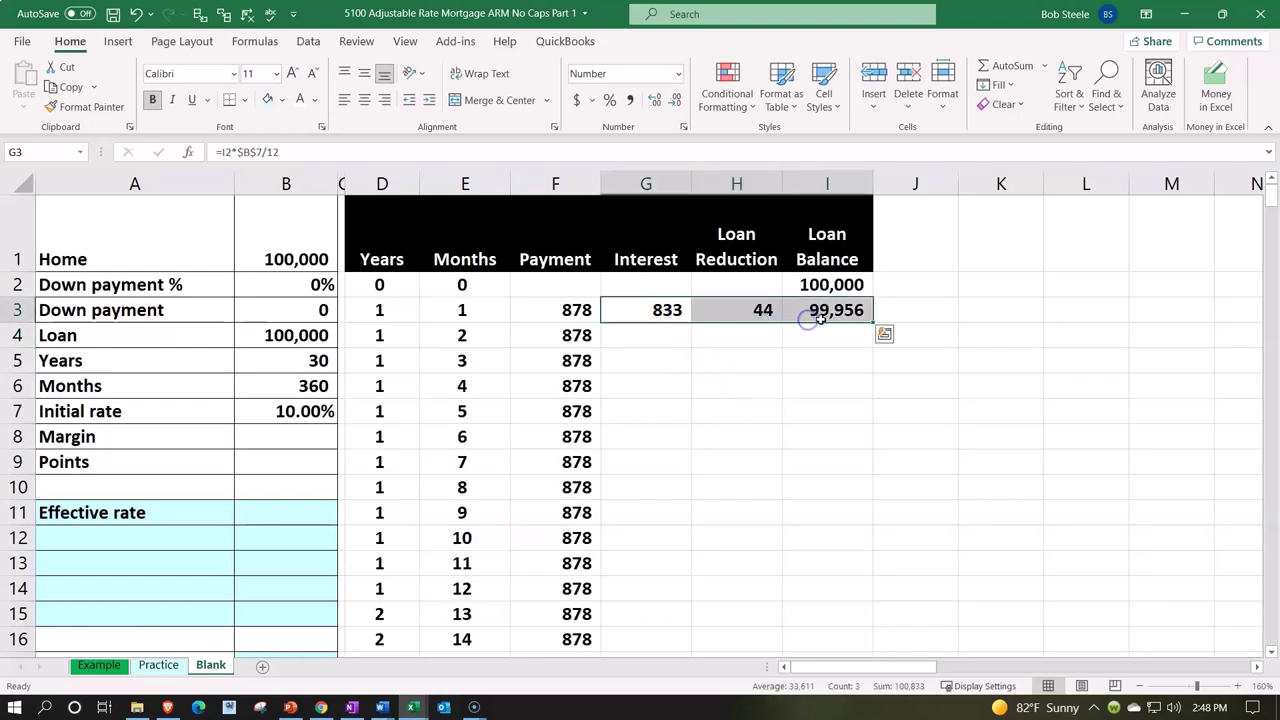
{"action": "double_click", "coordinate": [873, 321]}
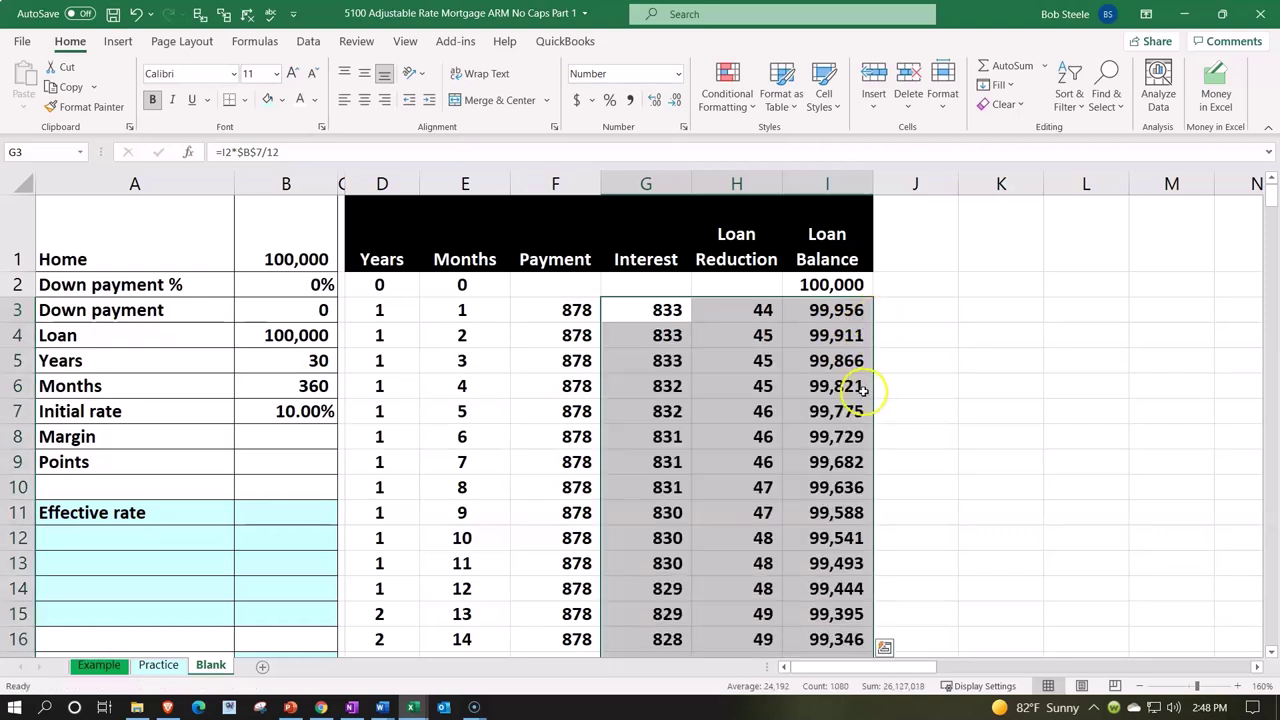
{"action": "left_click_drag", "start_coordinate": [1270, 200], "coordinate": [1264, 626]}
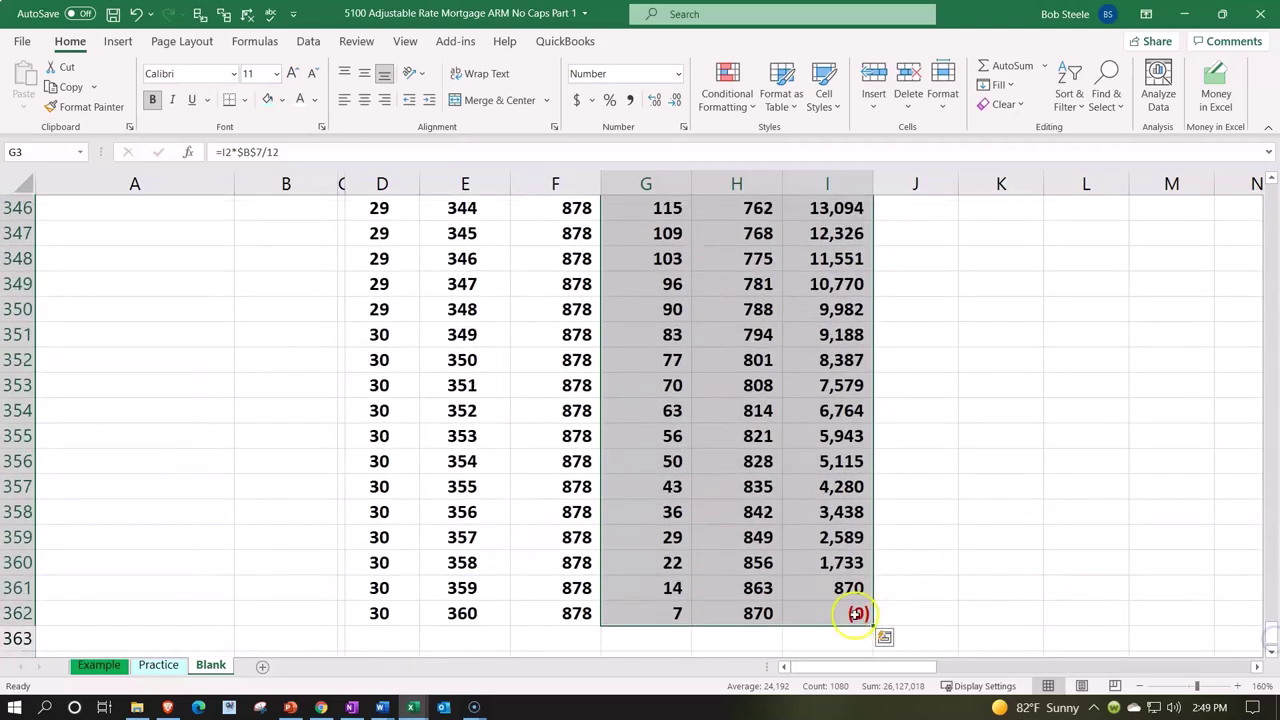
{"action": "left_click", "coordinate": [857, 613]}
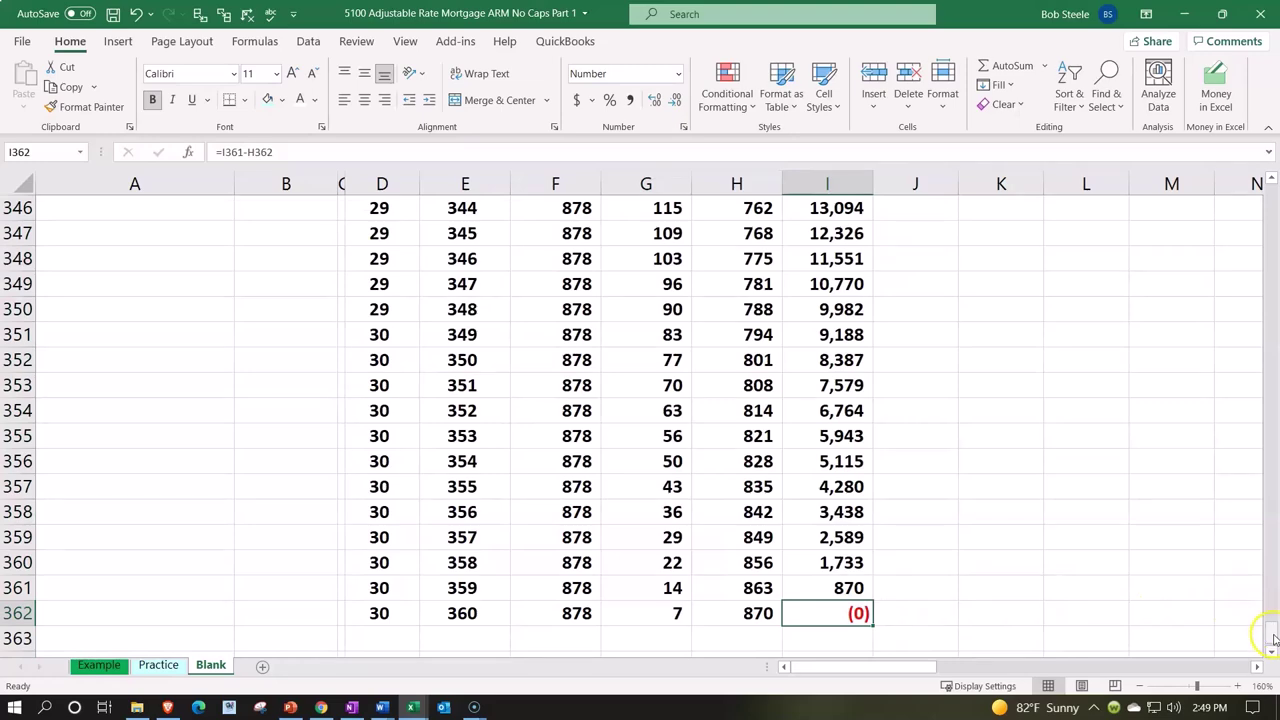
Convert the amortization range $D$1:$I$362 into an Excel table with headers.
{"action": "left_click_drag", "start_coordinate": [1273, 638], "coordinate": [1263, 184]}
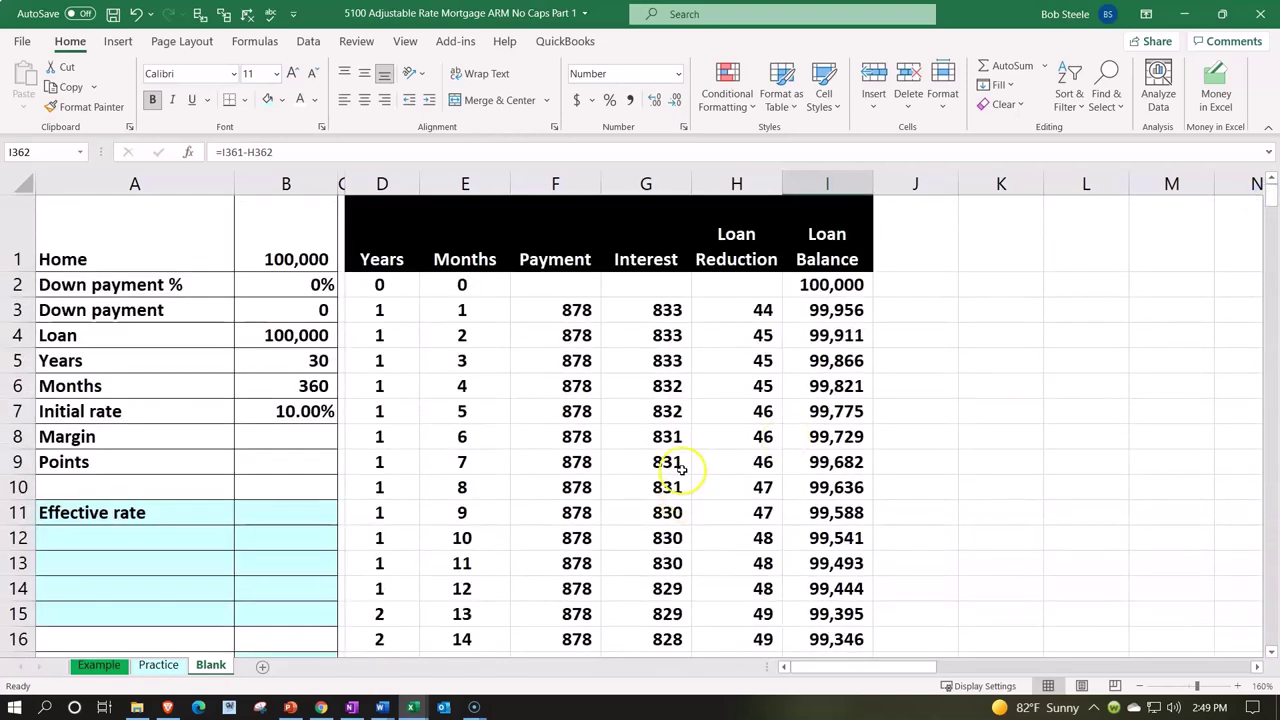
{"action": "left_click", "coordinate": [641, 448]}
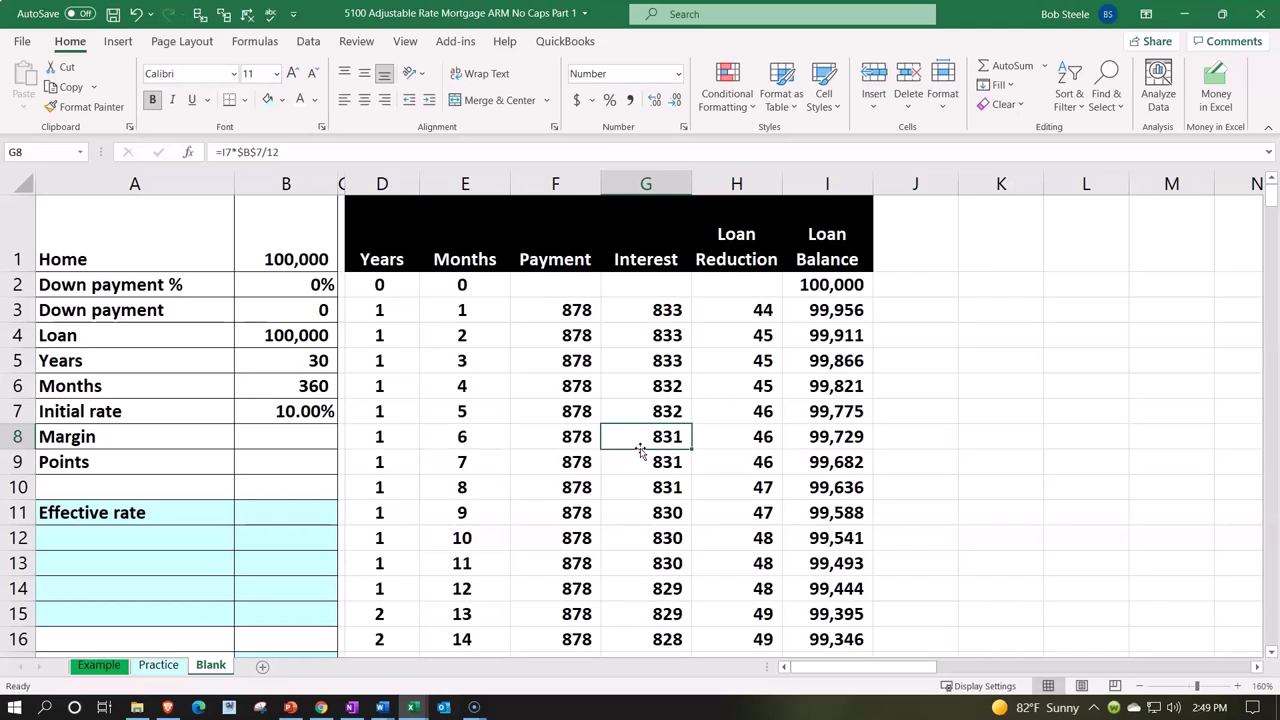
{"action": "left_click", "coordinate": [118, 41]}
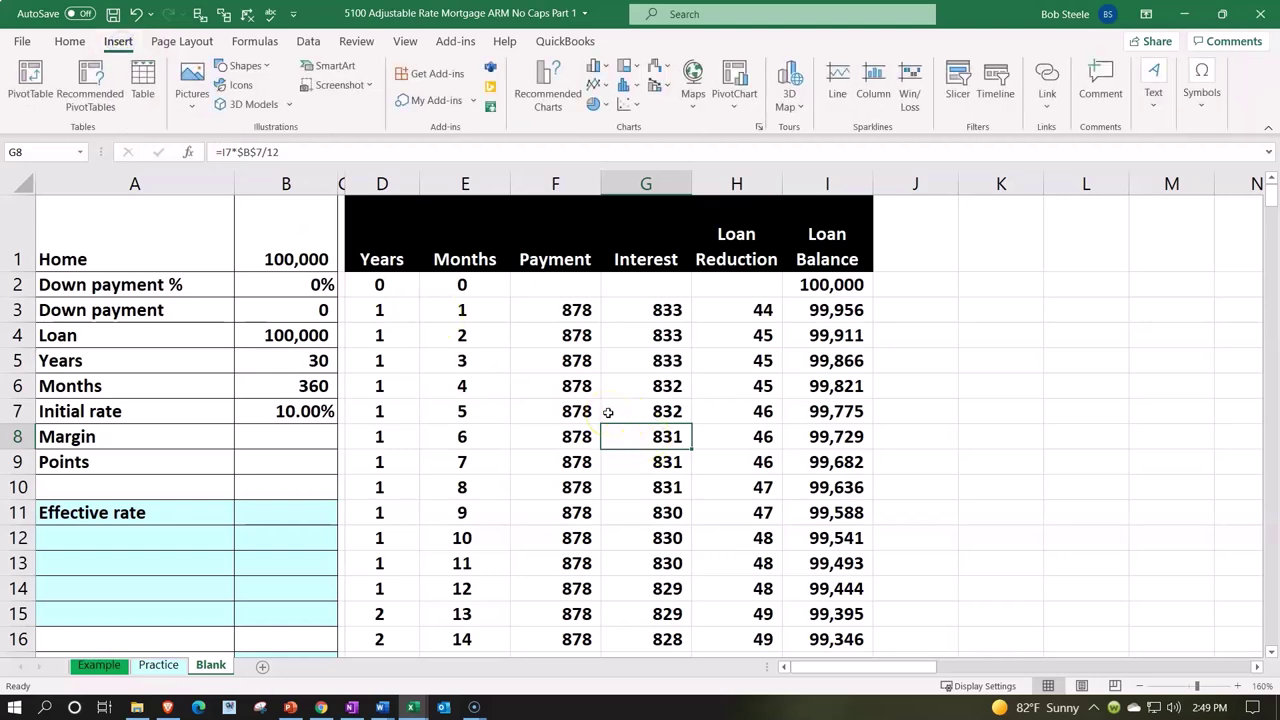
{"action": "left_click", "coordinate": [143, 90]}
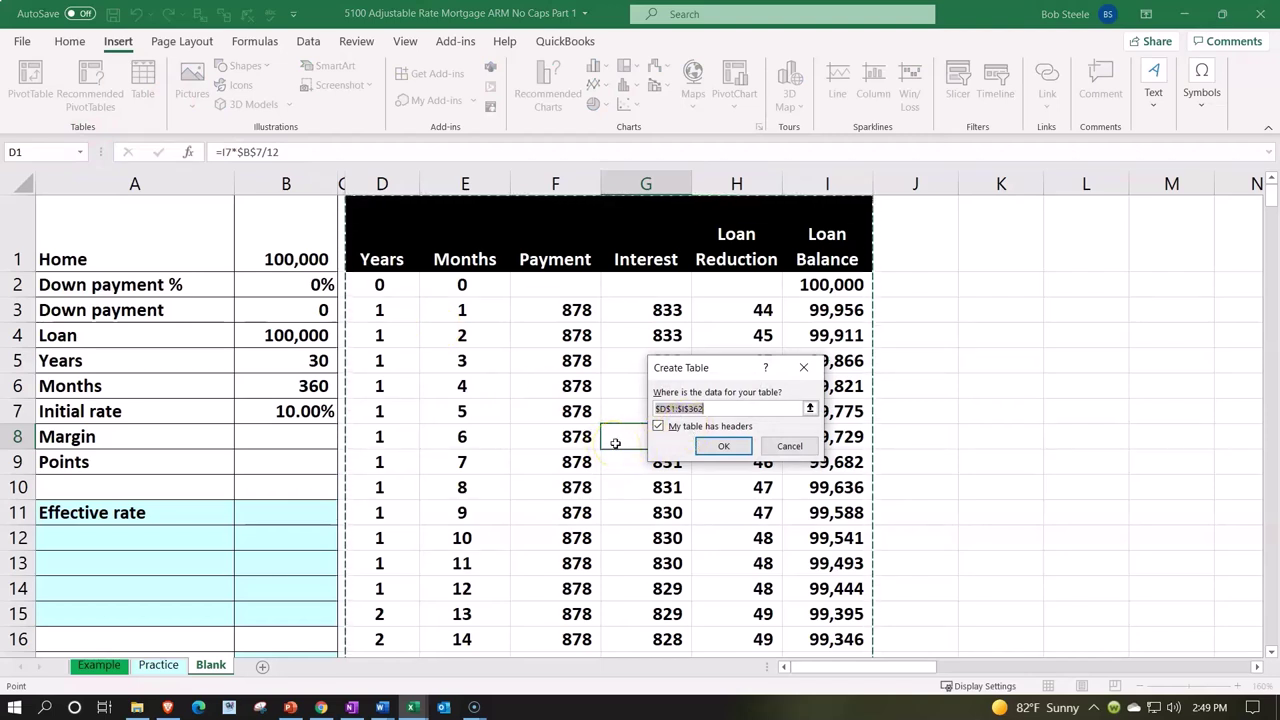
{"action": "left_click", "coordinate": [721, 445]}
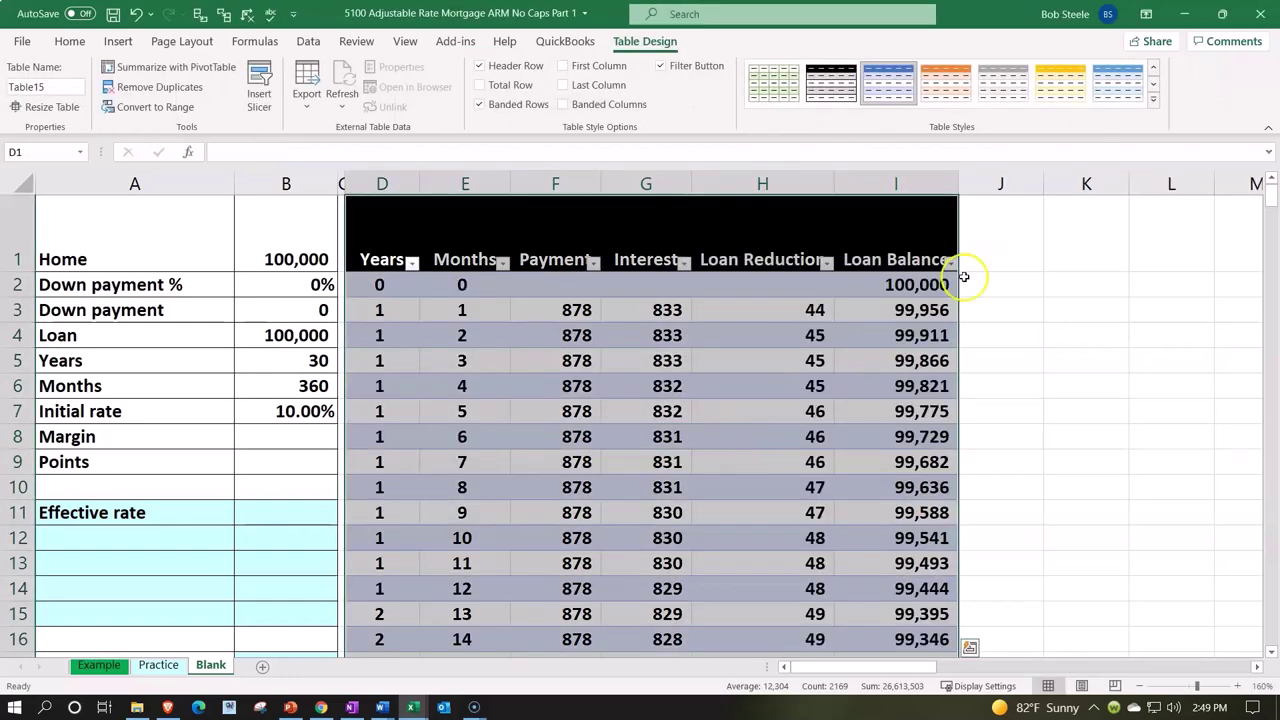
Apply the first, uncolored Light table style to the amortization table.
{"action": "left_click", "coordinate": [1153, 98]}
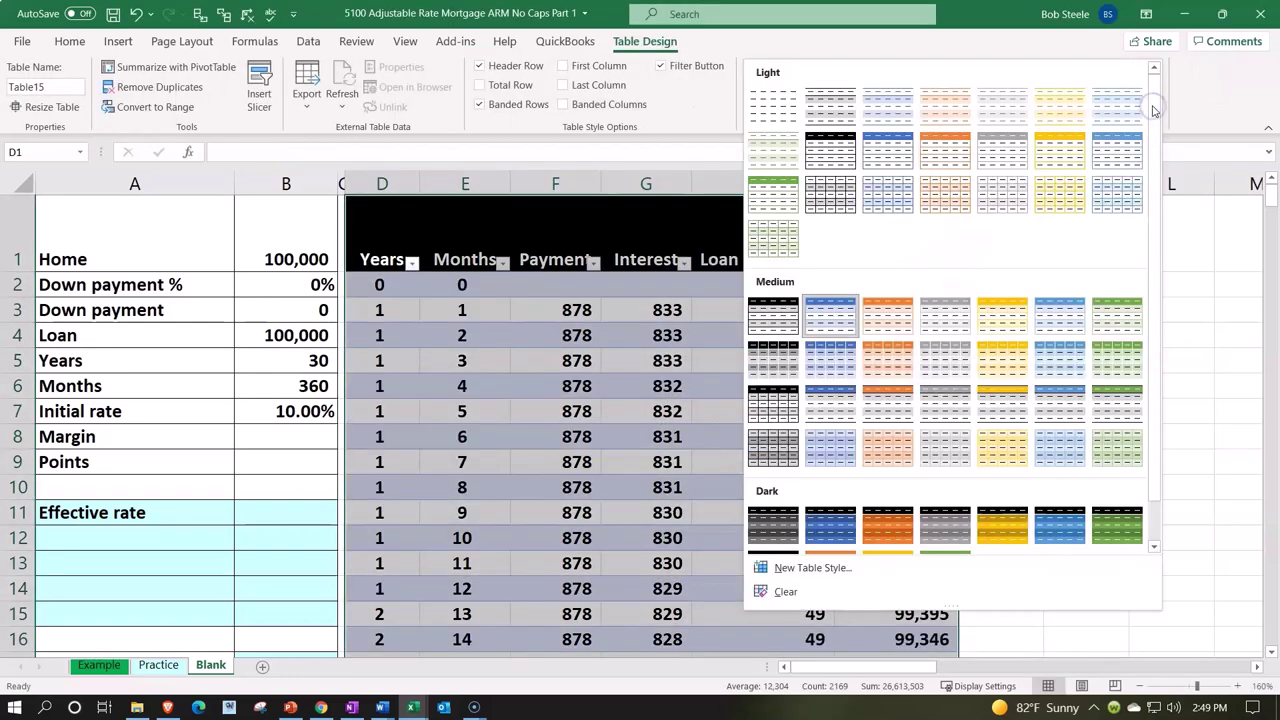
{"action": "left_click", "coordinate": [776, 118]}
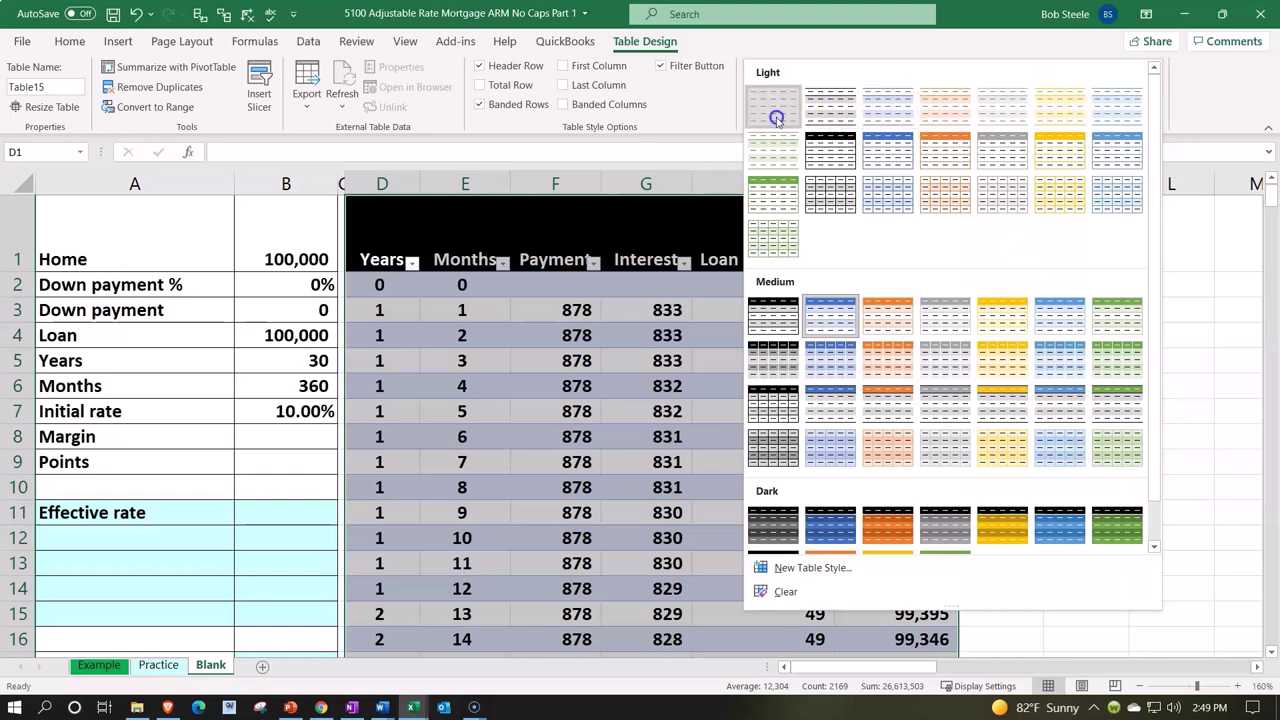
{"action": "left_click", "coordinate": [752, 370]}
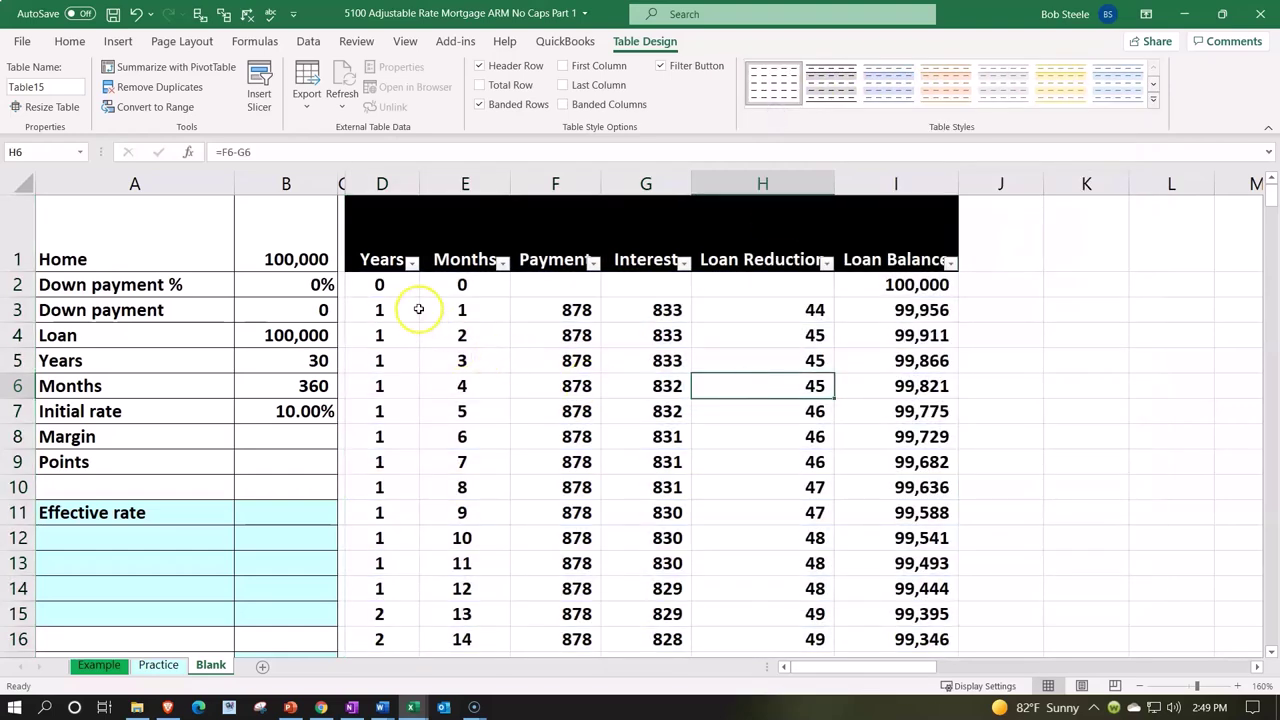
Apply All Borders to the amortization table's data rows, D2:I362.
{"action": "left_click_drag", "start_coordinate": [400, 282], "coordinate": [801, 456]}
{"action": "left_click_drag", "start_coordinate": [871, 659], "coordinate": [888, 615]}
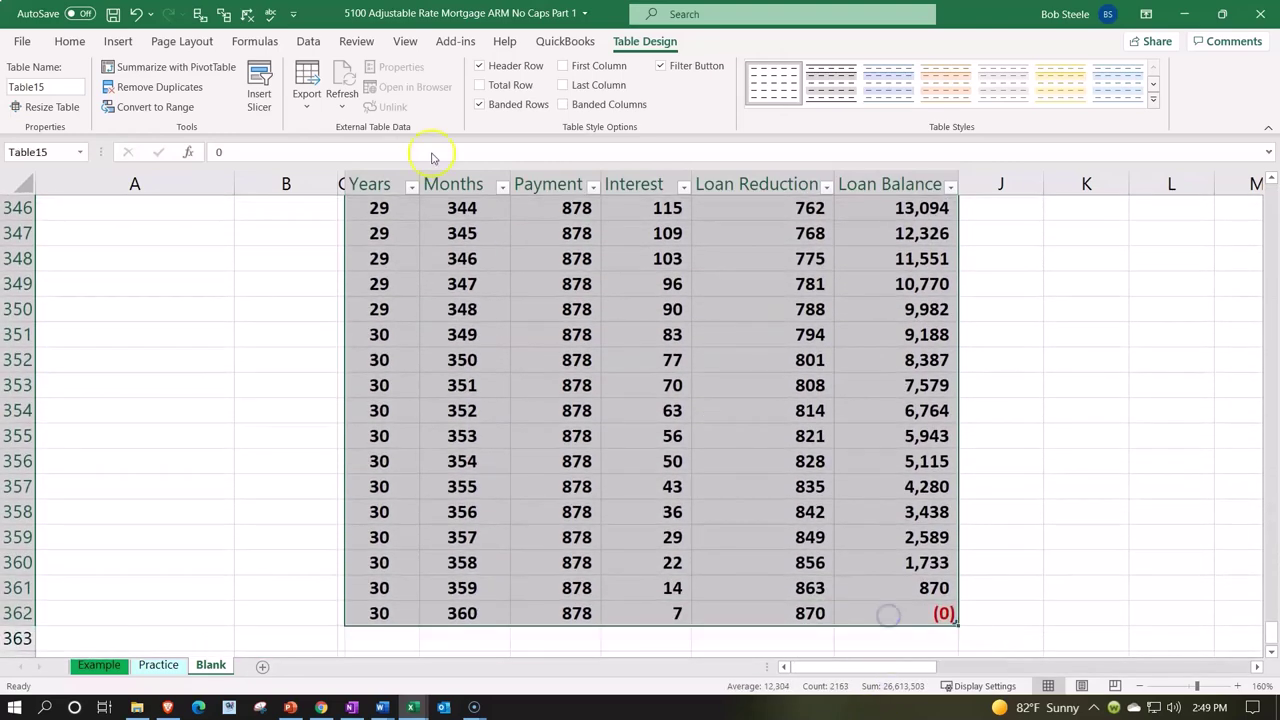
{"action": "left_click", "coordinate": [70, 41]}
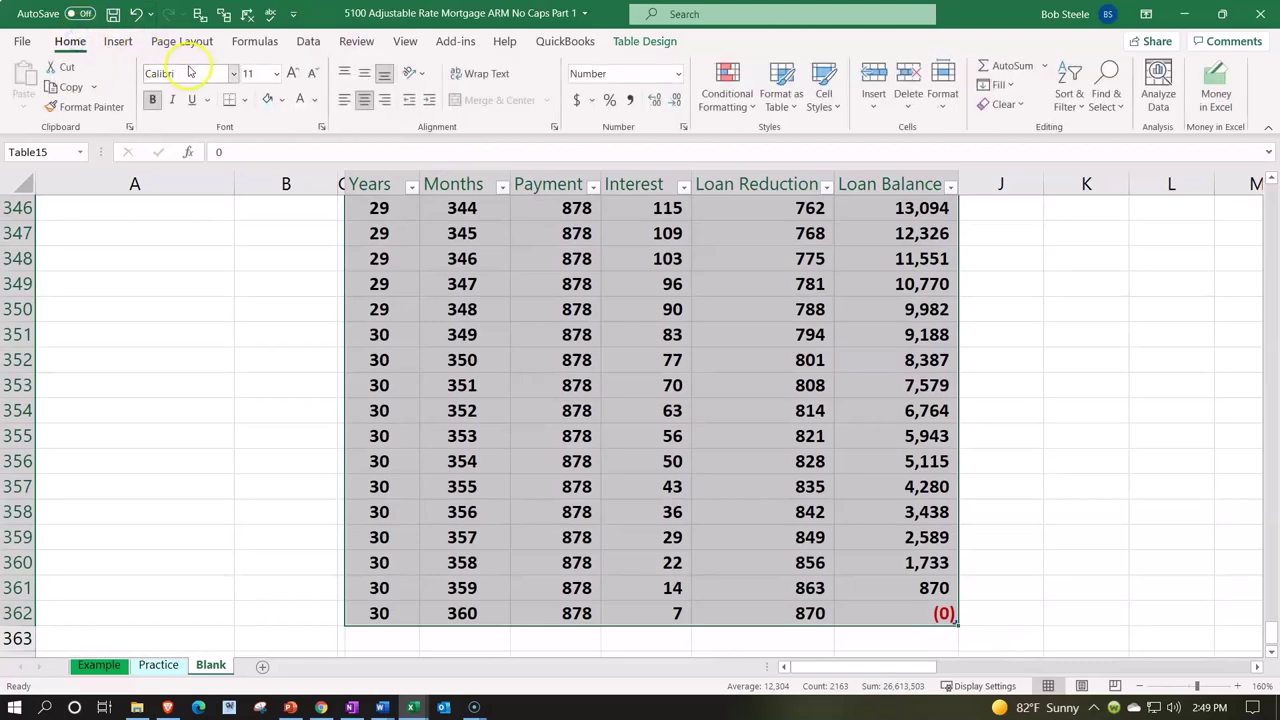
{"action": "left_click", "coordinate": [248, 100]}
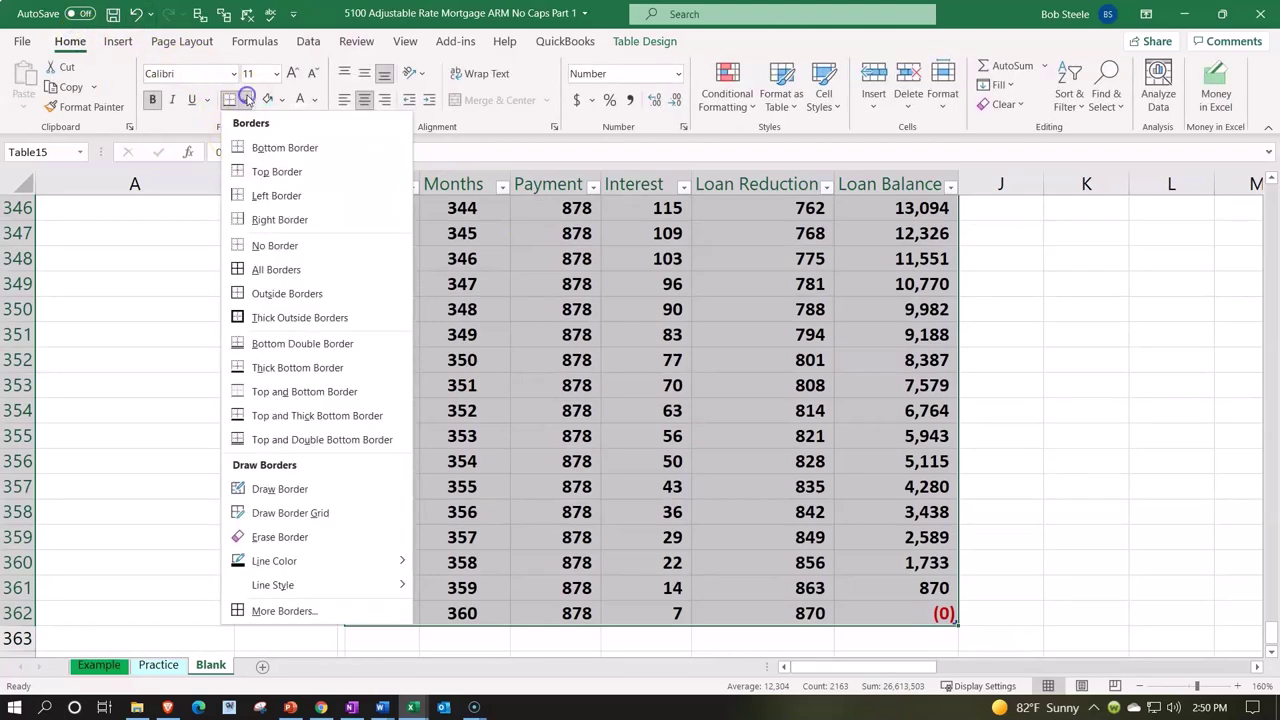
{"action": "left_click", "coordinate": [258, 276]}
{"action": "key", "text": "ctrl+Home"}
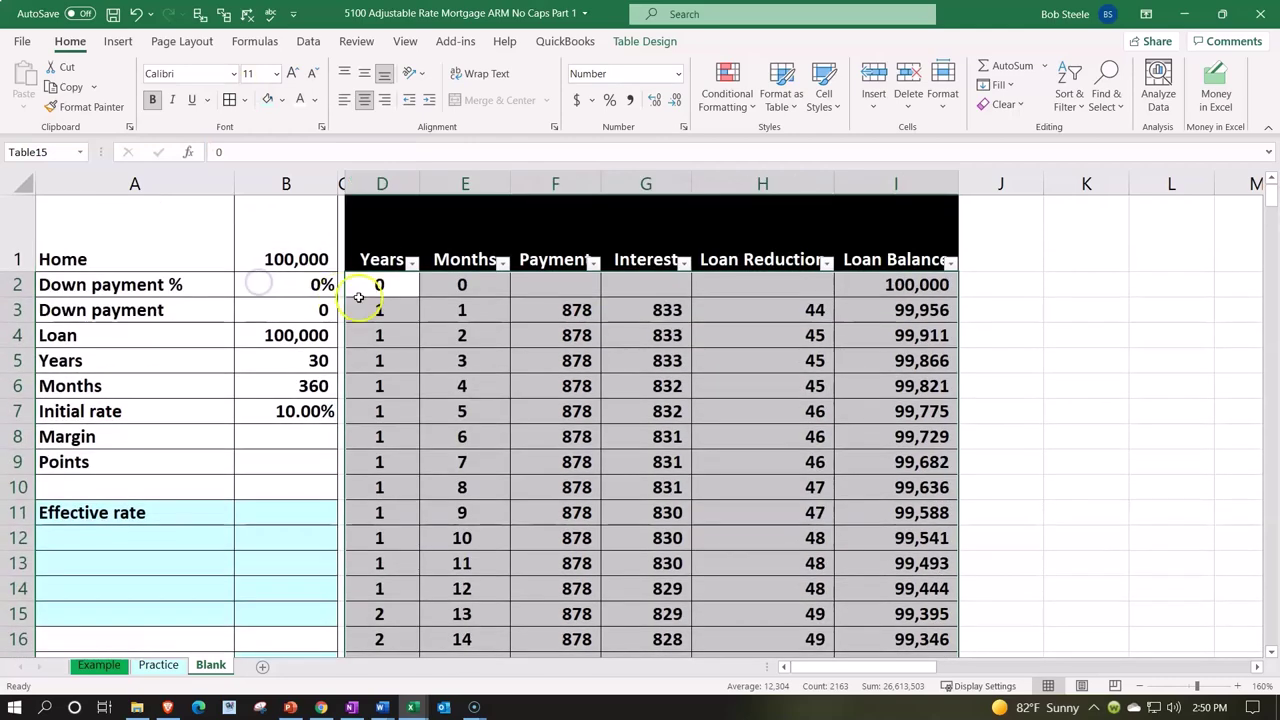
Resize columns D through I of the amortization table to one equal width.
{"action": "left_click_drag", "start_coordinate": [462, 360], "coordinate": [403, 317]}
{"action": "left_click_drag", "start_coordinate": [400, 183], "coordinate": [790, 165]}
{"action": "left_click", "coordinate": [717, 355]}
Add a total row to the amortization table and clear its Loan Balance total in I363.
{"action": "left_click_drag", "start_coordinate": [1271, 199], "coordinate": [1269, 658]}
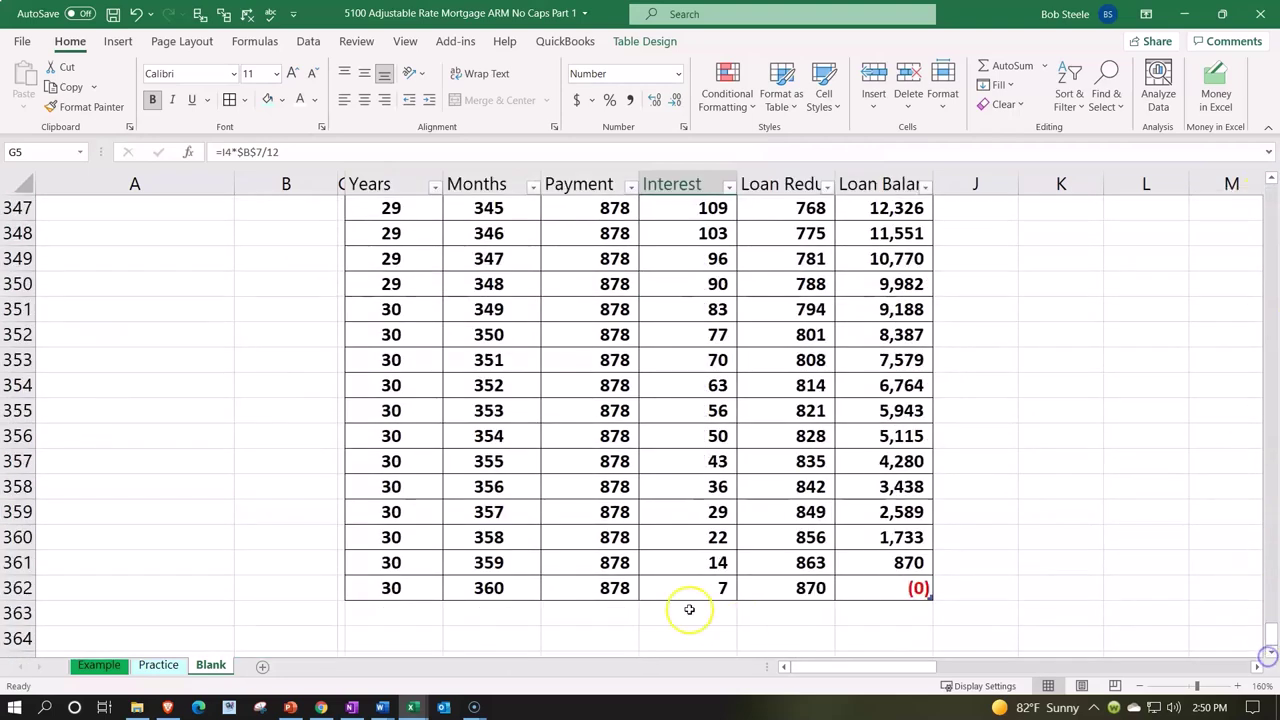
{"action": "left_click", "coordinate": [566, 535]}
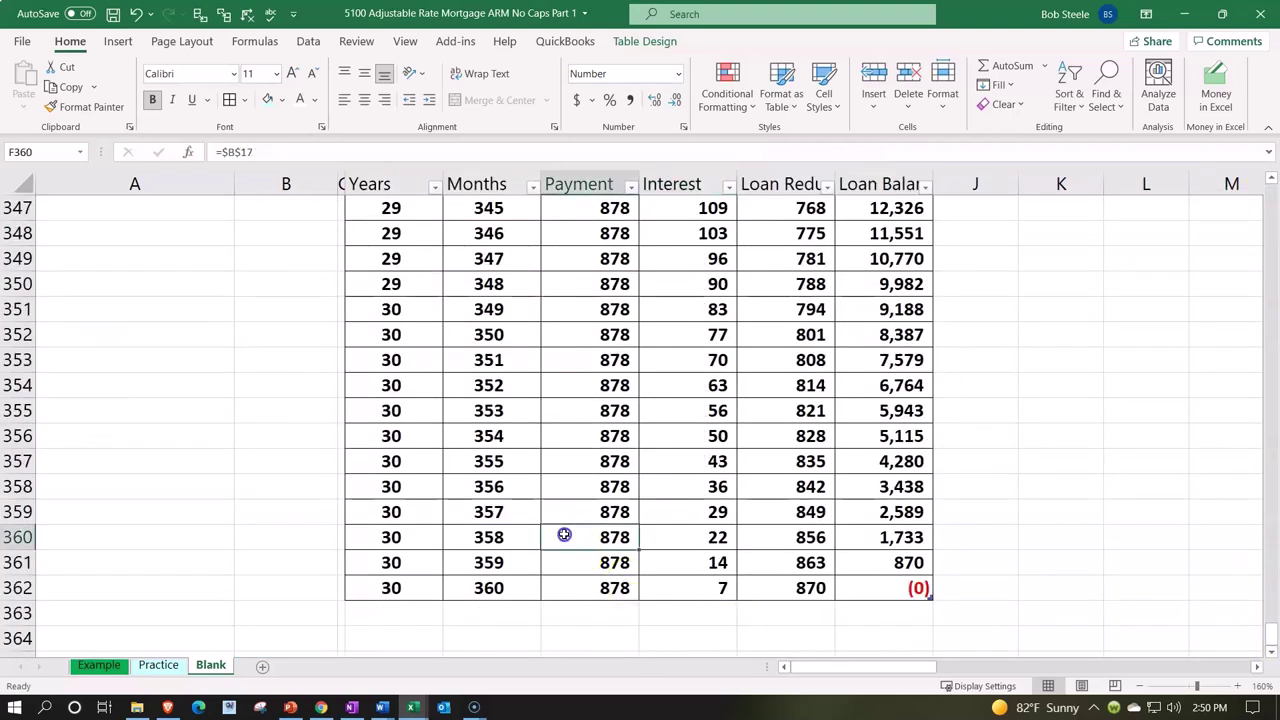
{"action": "left_click", "coordinate": [632, 45]}
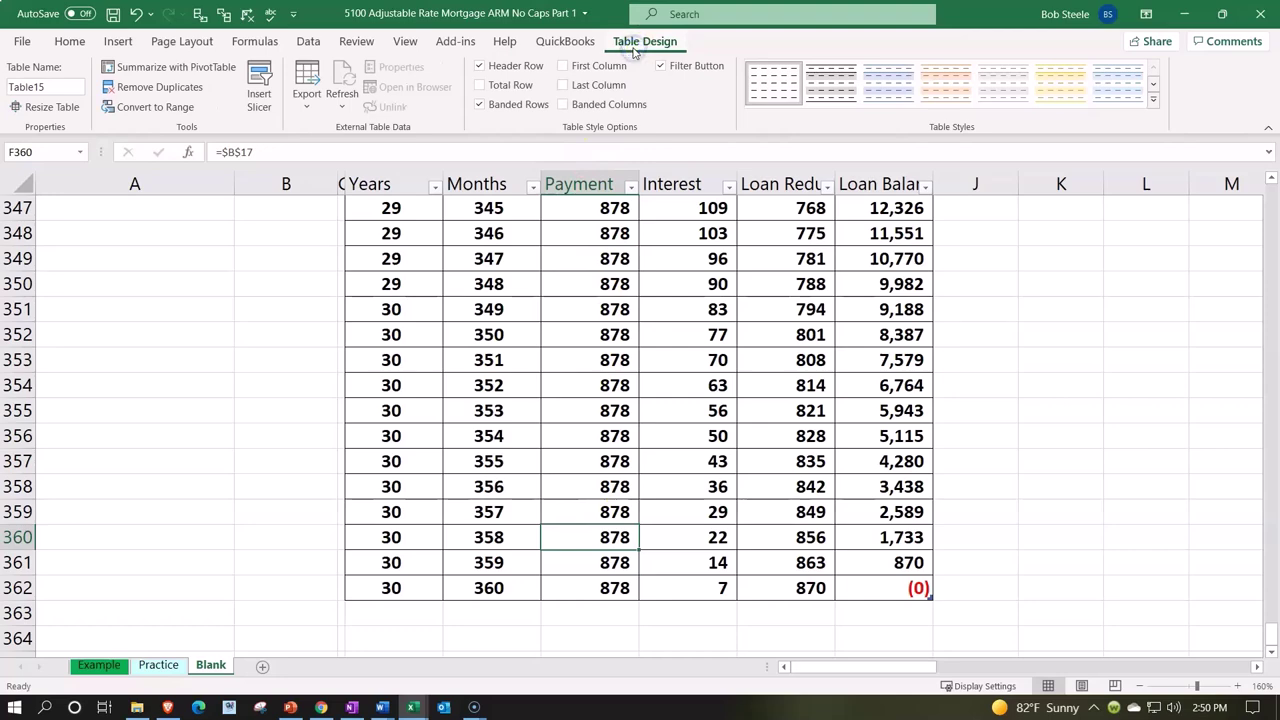
{"action": "left_click", "coordinate": [478, 86]}
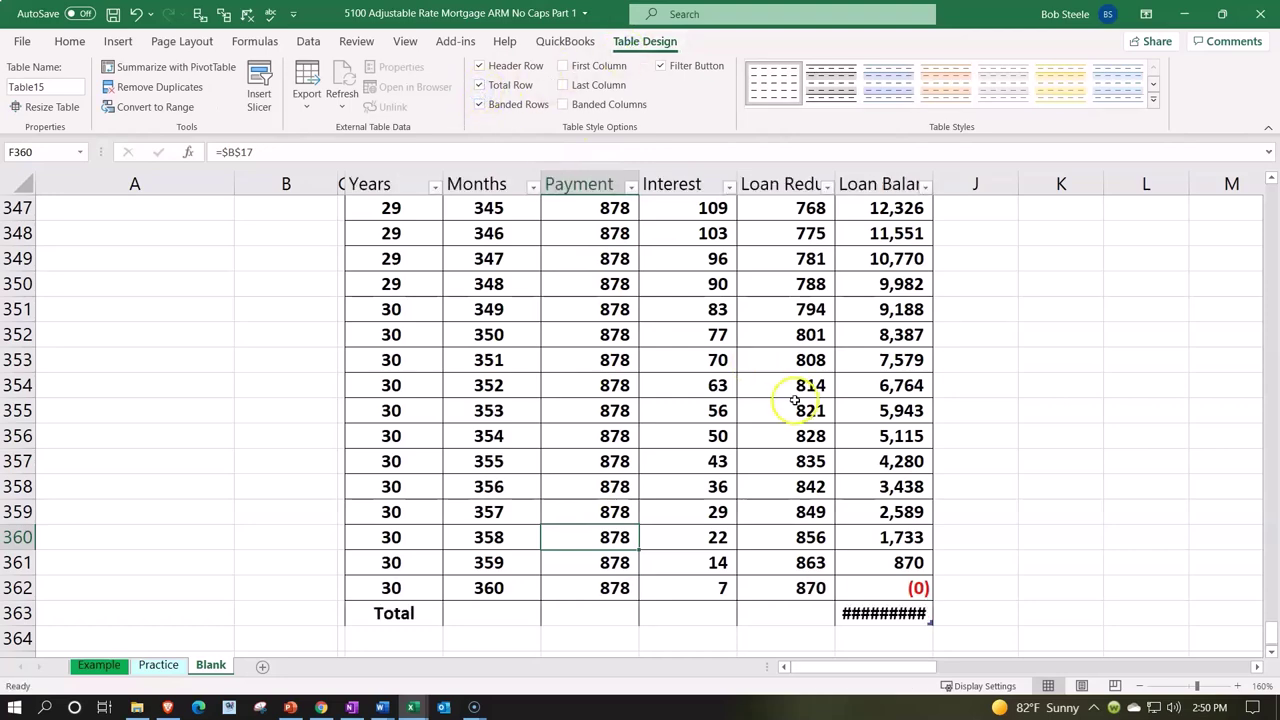
{"action": "scroll", "coordinate": [820, 440], "scroll_direction": "down", "scroll_amount": 1}
{"action": "left_click", "coordinate": [875, 538]}
{"action": "key", "text": "Delete"}
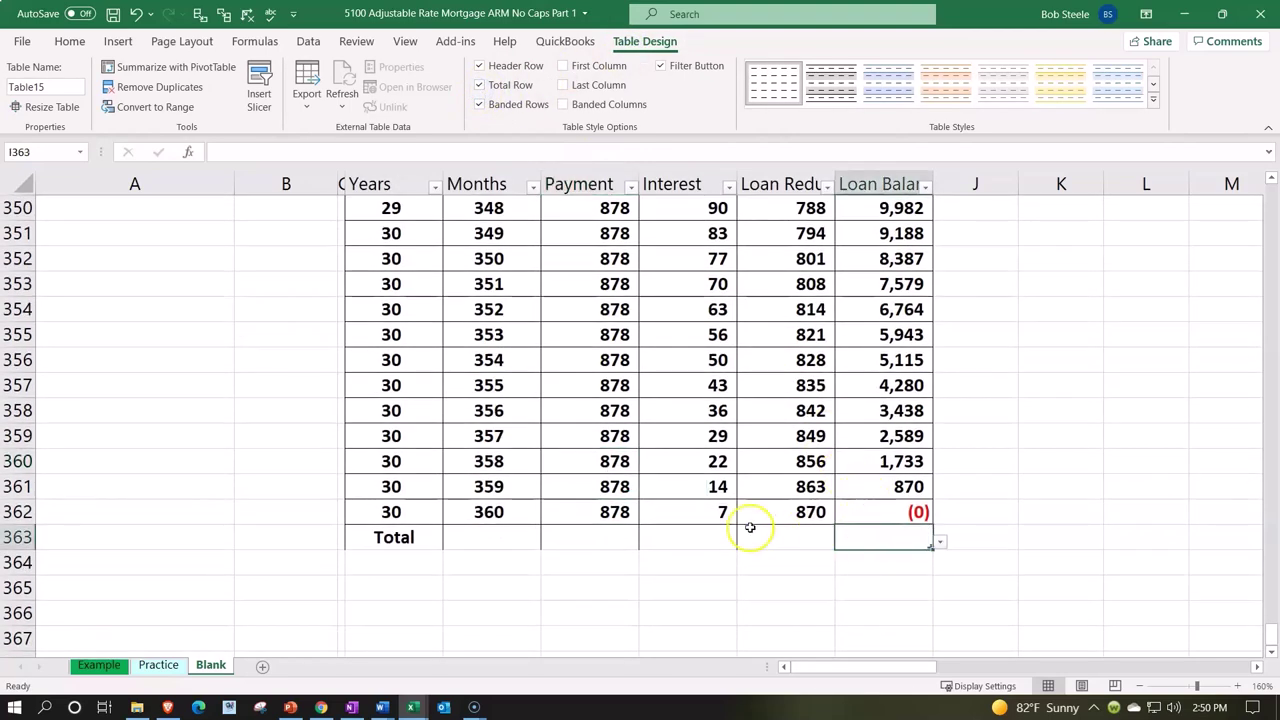
Set the total row to Sum for the Payment, Interest and Loan Reduction columns in F363:H363.
{"action": "left_click", "coordinate": [624, 536]}
{"action": "left_click", "coordinate": [647, 542]}
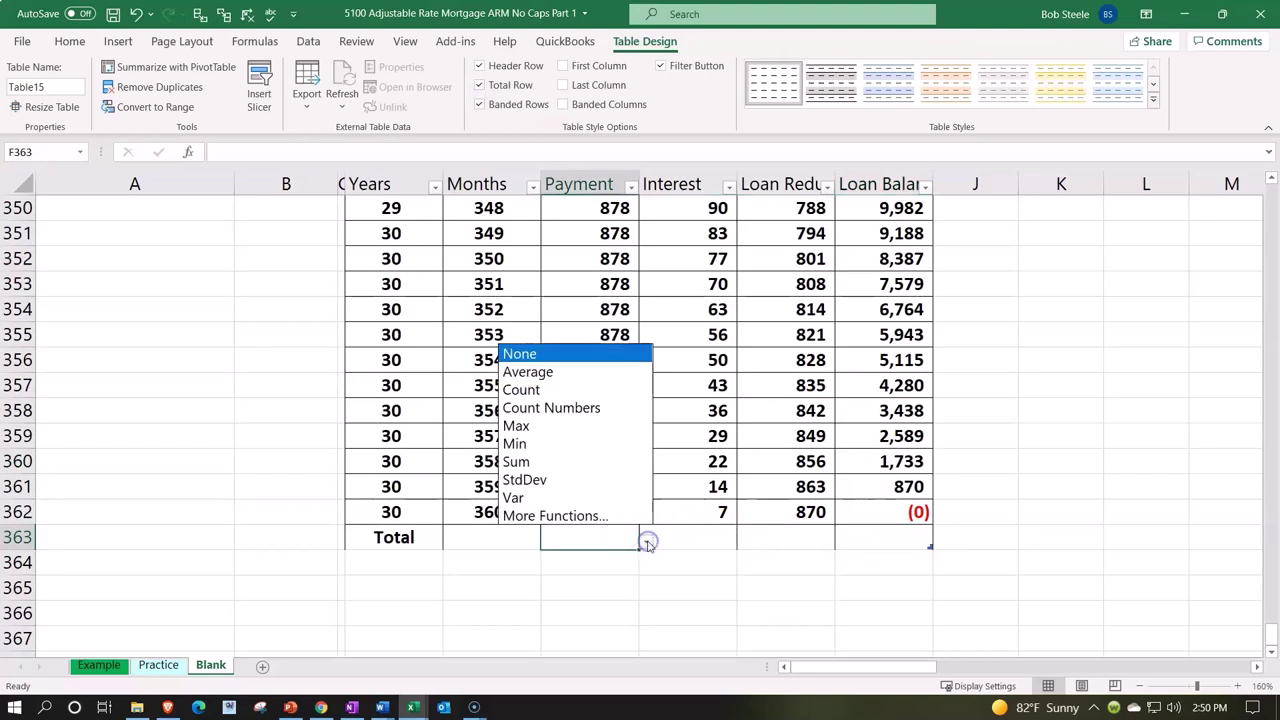
{"action": "left_click", "coordinate": [573, 466]}
{"action": "left_click", "coordinate": [725, 540]}
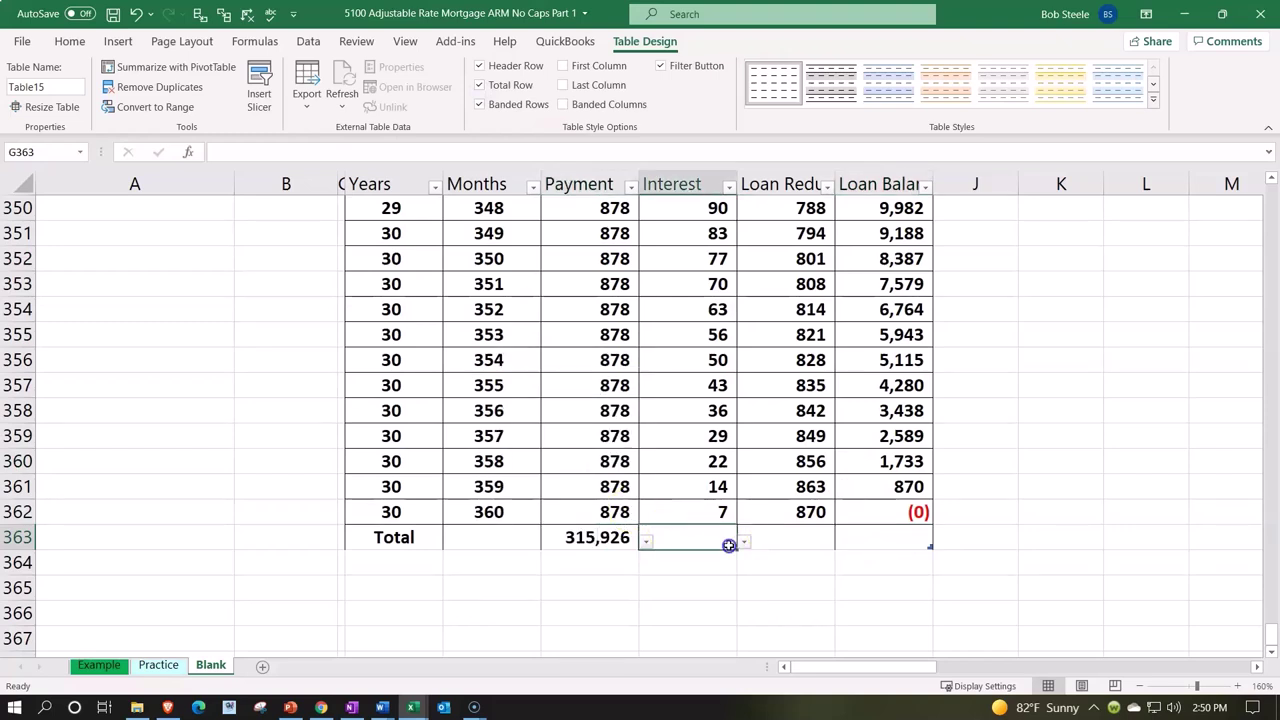
{"action": "left_click", "coordinate": [741, 541]}
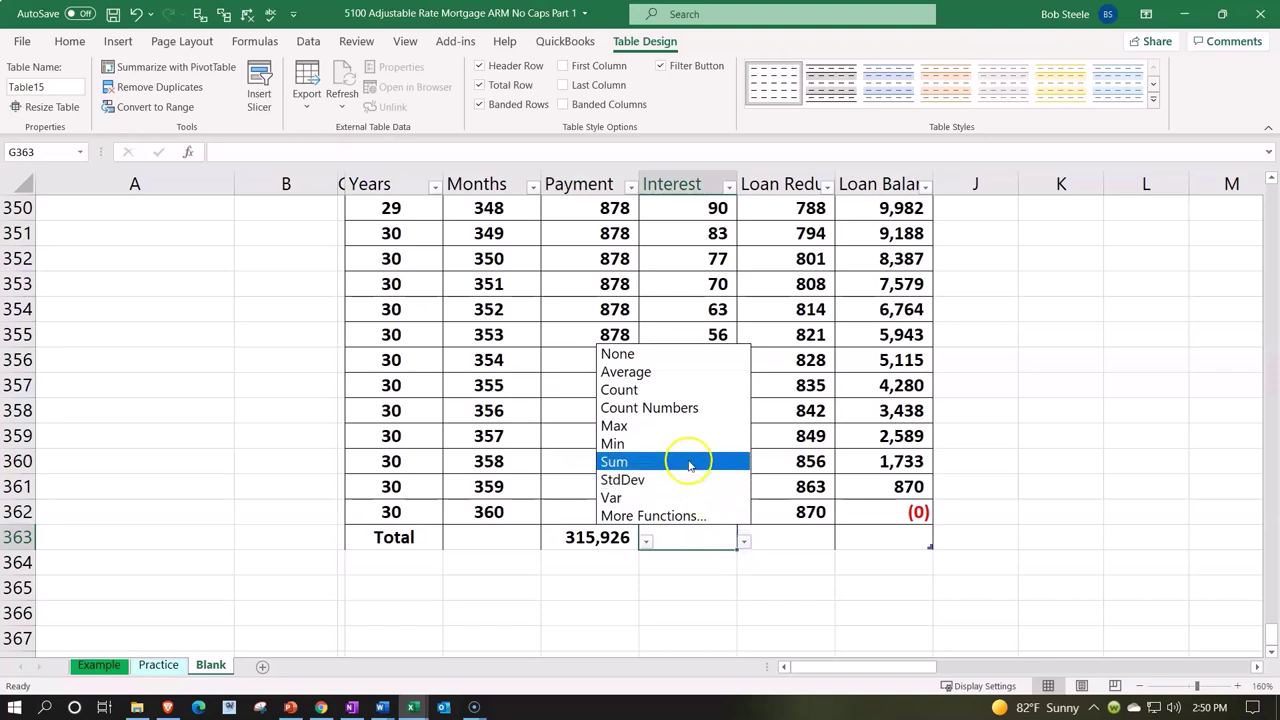
{"action": "left_click", "coordinate": [689, 459]}
{"action": "left_click", "coordinate": [824, 536]}
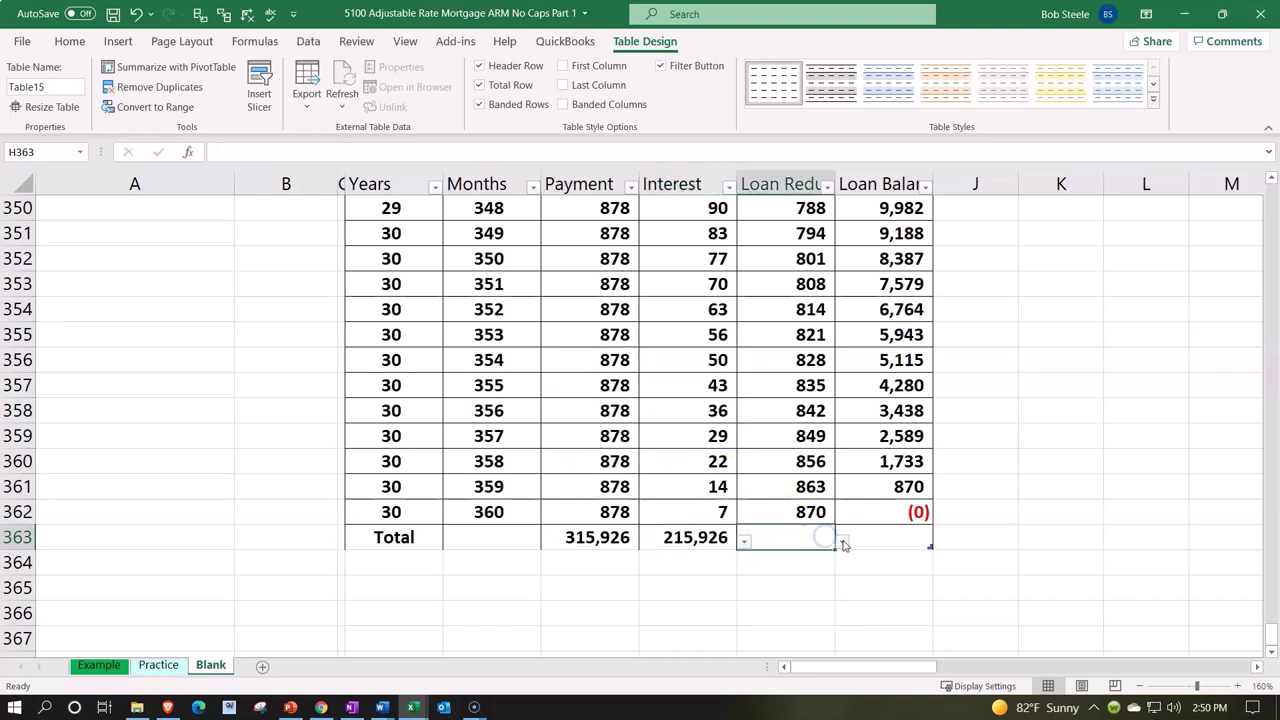
{"action": "left_click", "coordinate": [841, 541]}
{"action": "left_click", "coordinate": [763, 461]}
{"action": "left_click", "coordinate": [750, 590]}
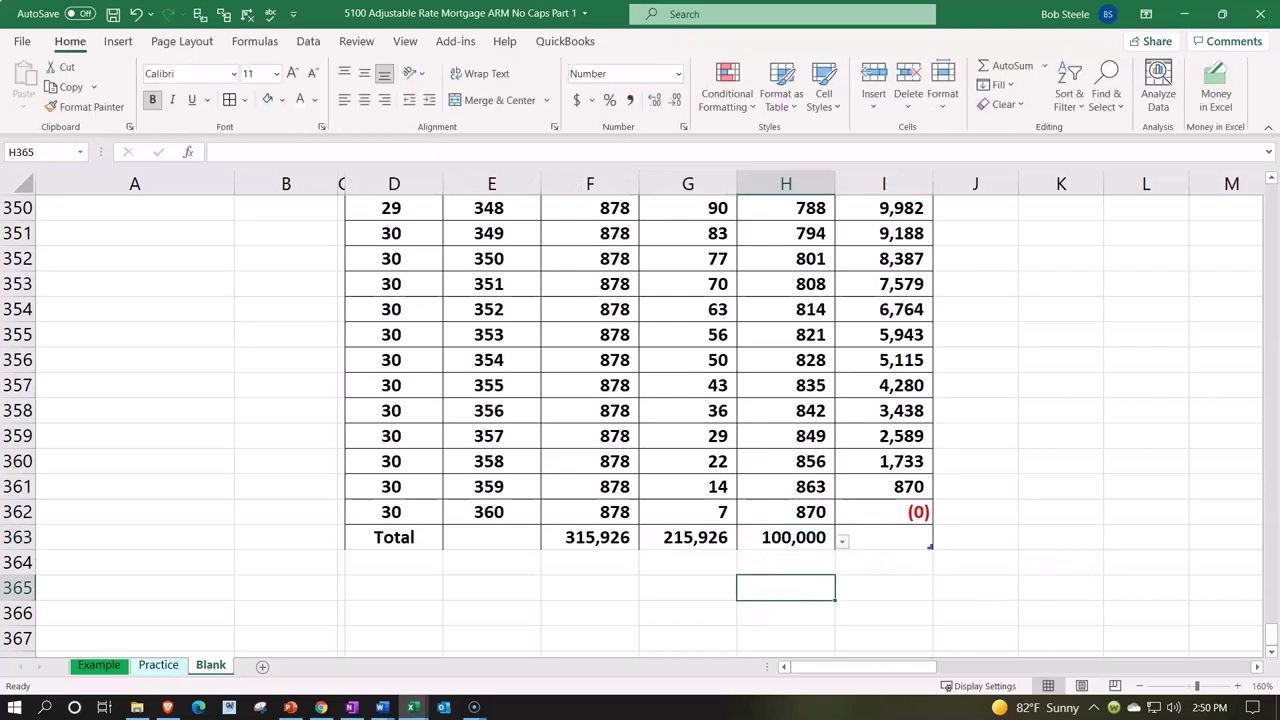
Copy the loan data columns A:C to the columns starting at K and narrow column J to a thin spacer.
{"action": "left_click_drag", "start_coordinate": [1267, 628], "coordinate": [1225, 110]}
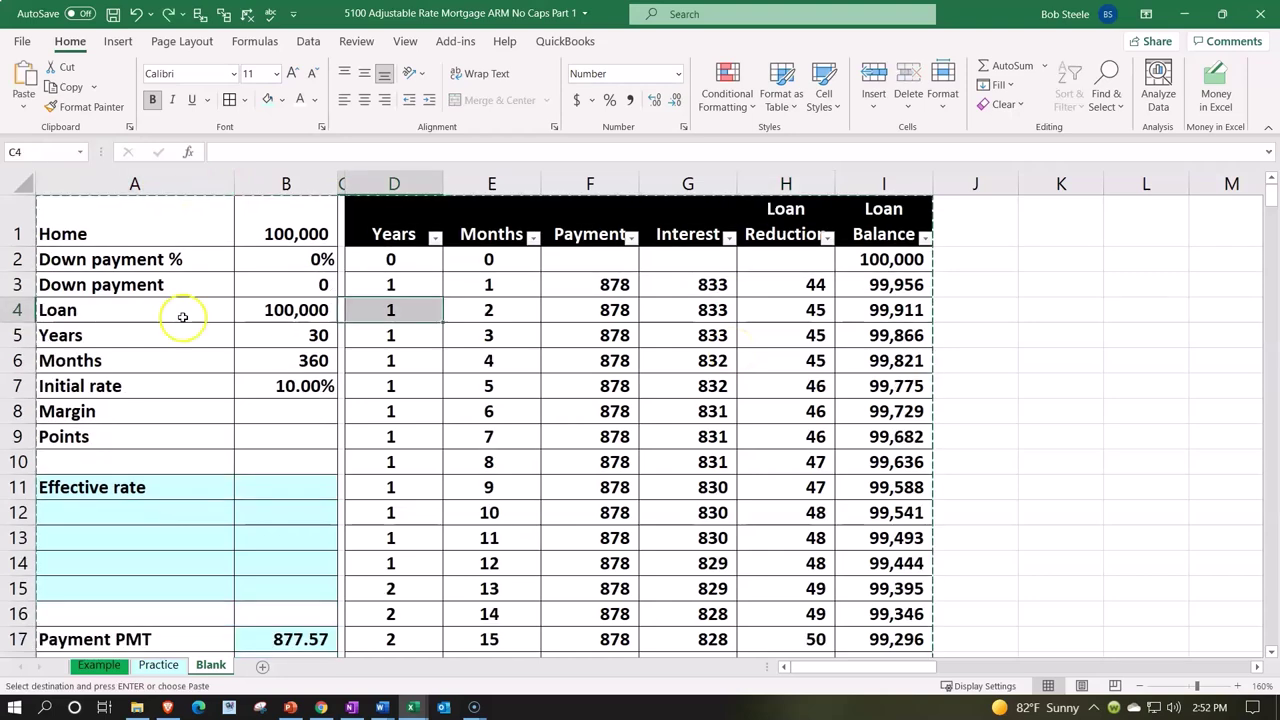
{"action": "double_click", "coordinate": [176, 308]}
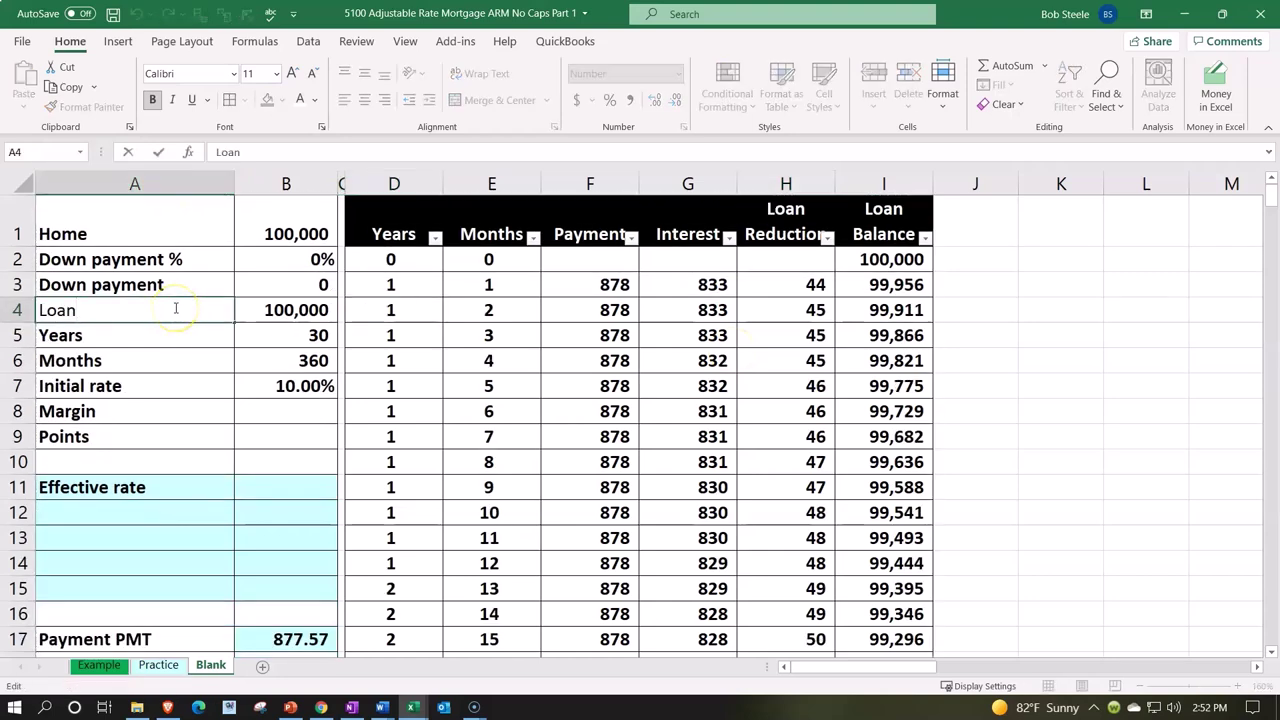
{"action": "key", "text": "Return"}
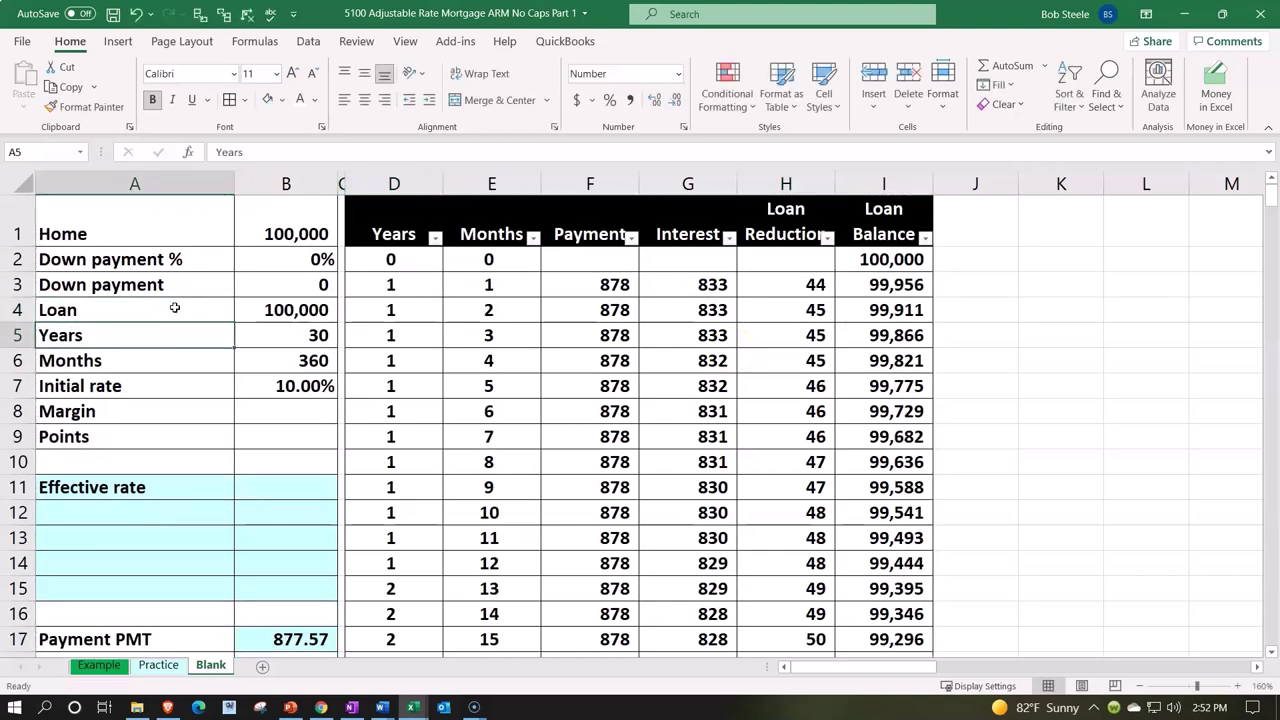
{"action": "left_click", "coordinate": [127, 183]}
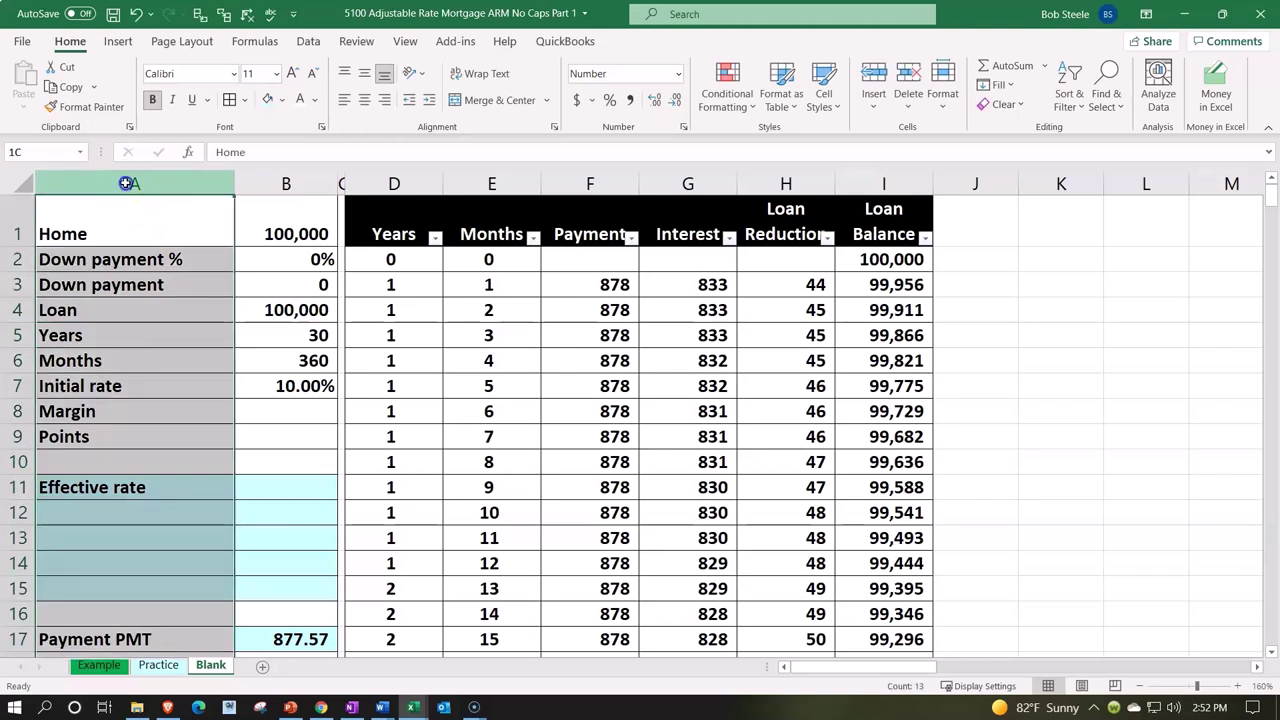
{"action": "left_click_drag", "start_coordinate": [127, 183], "coordinate": [335, 186]}
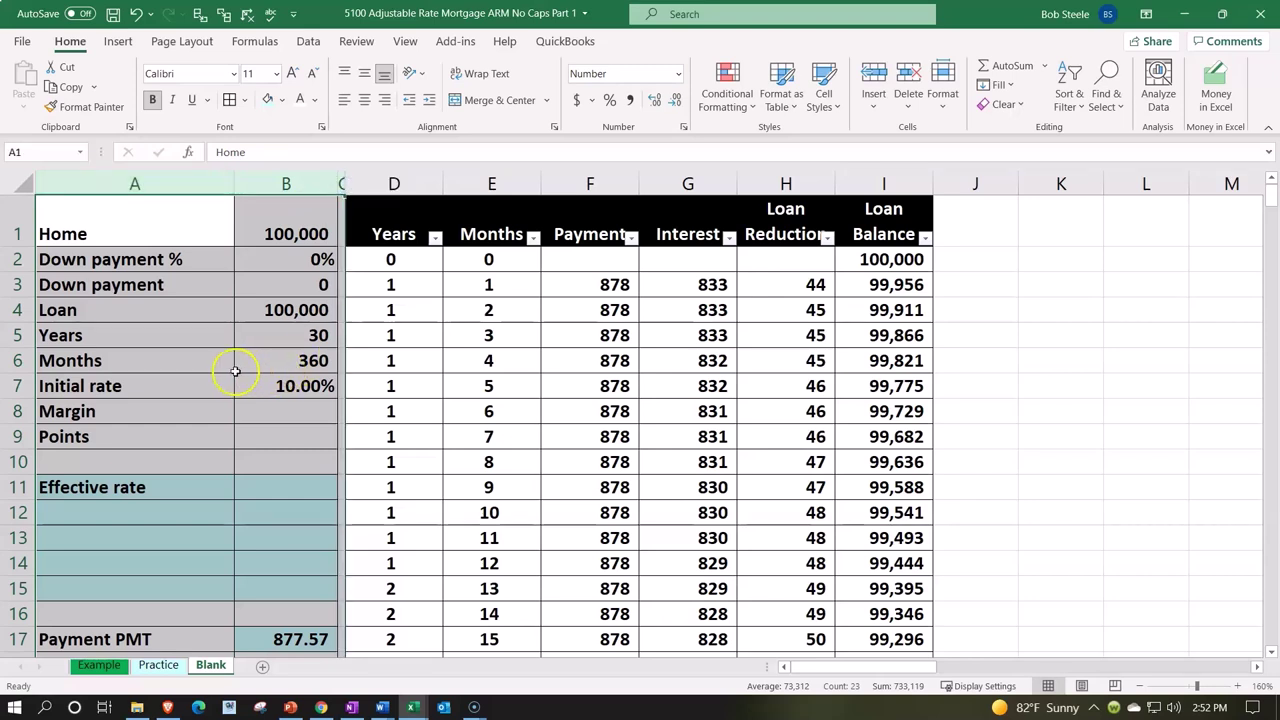
{"action": "right_click", "coordinate": [196, 347]}
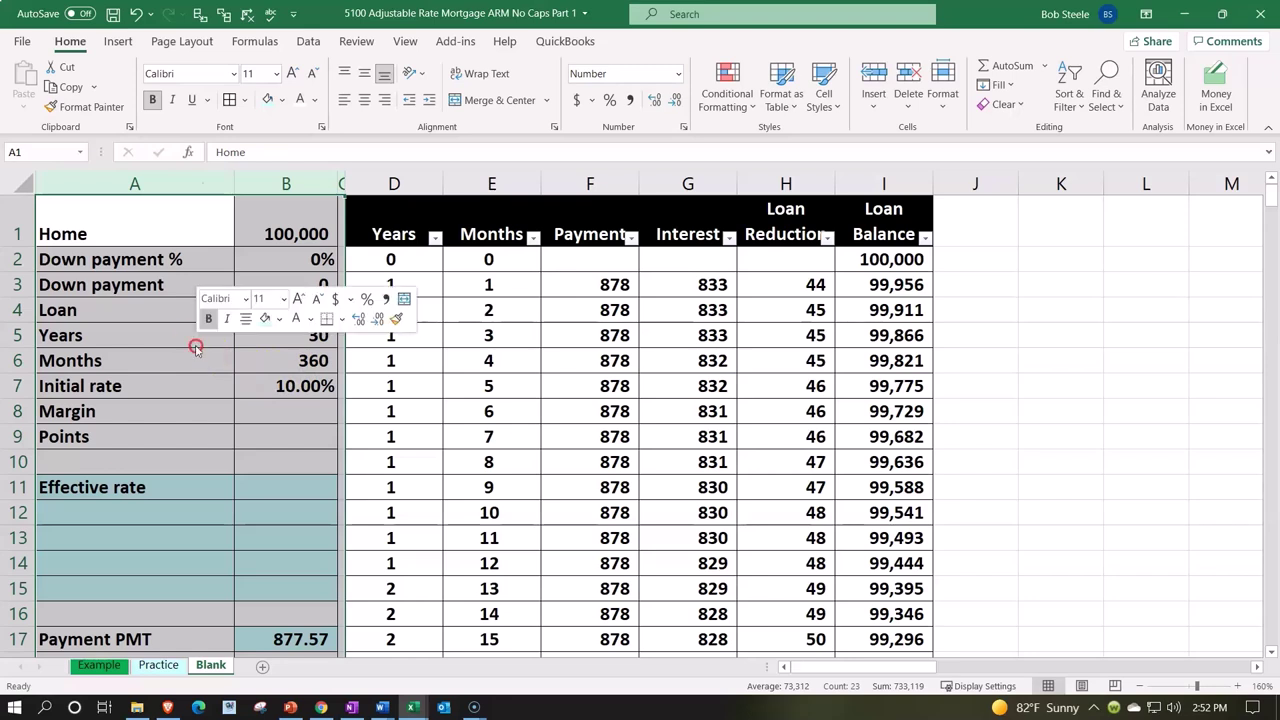
{"action": "right_click", "coordinate": [143, 337]}
{"action": "left_click", "coordinate": [181, 374]}
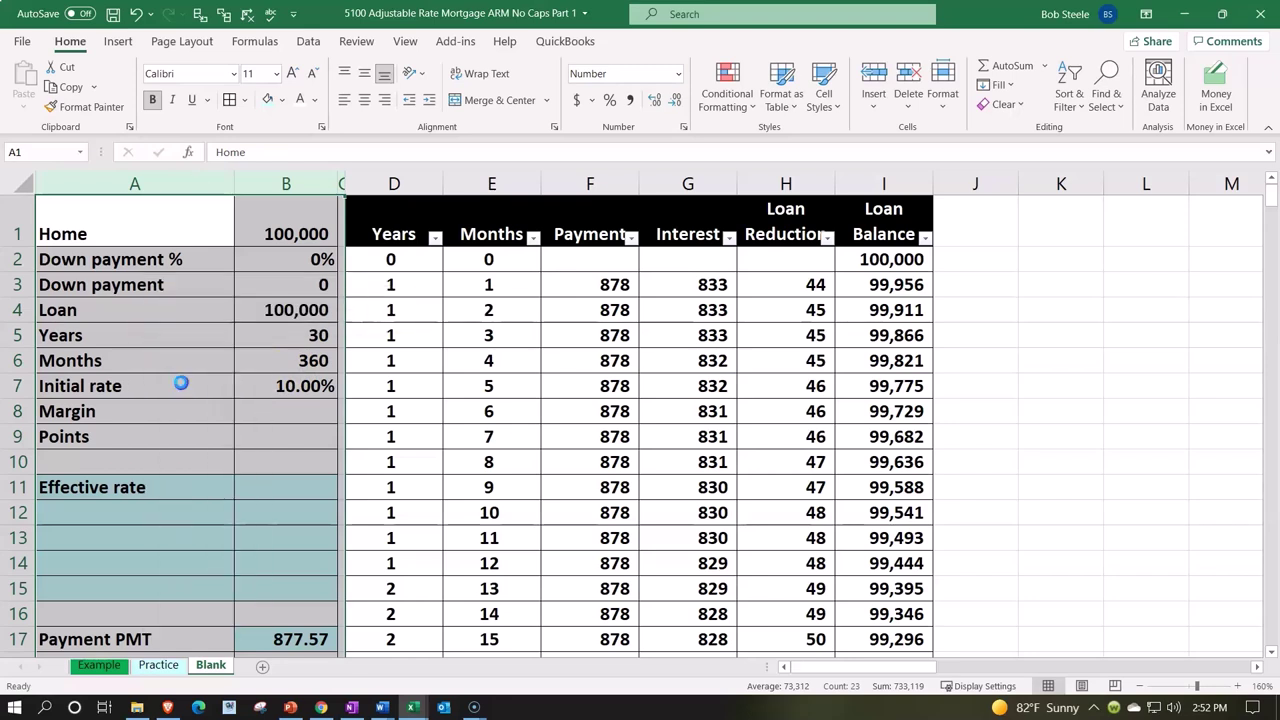
{"action": "left_click", "coordinate": [1036, 221]}
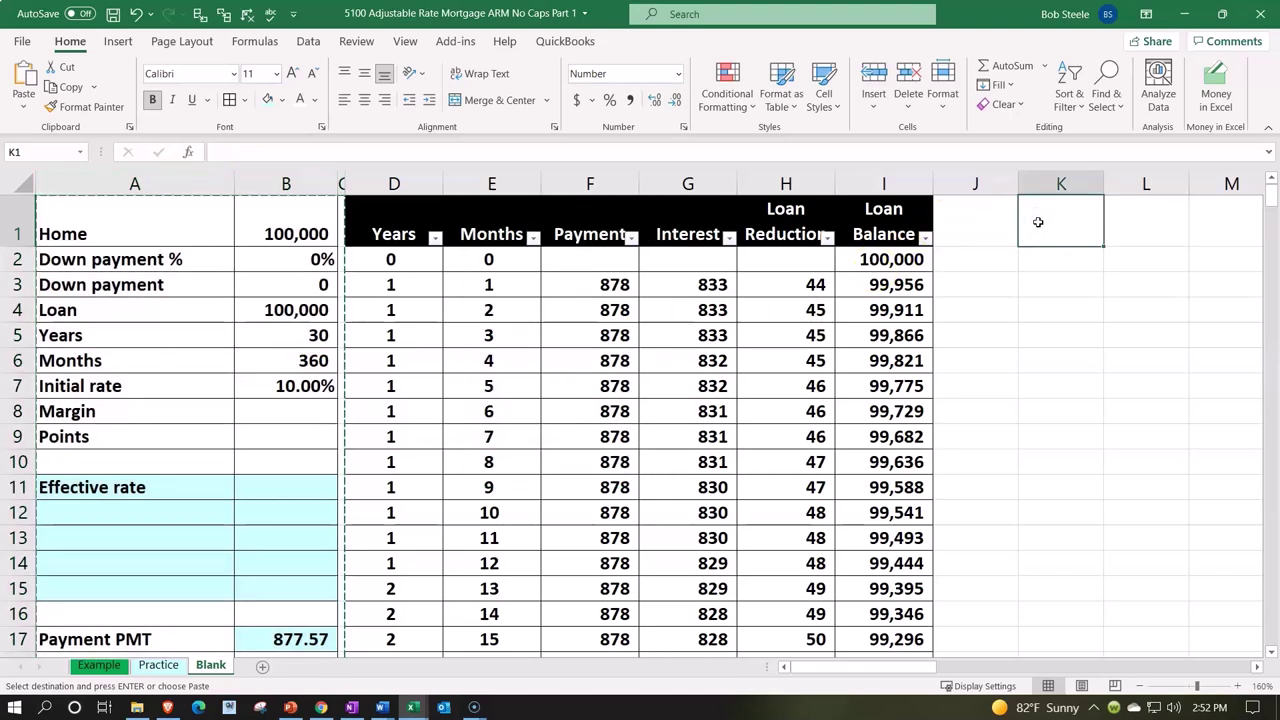
{"action": "key", "text": "ctrl+v"}
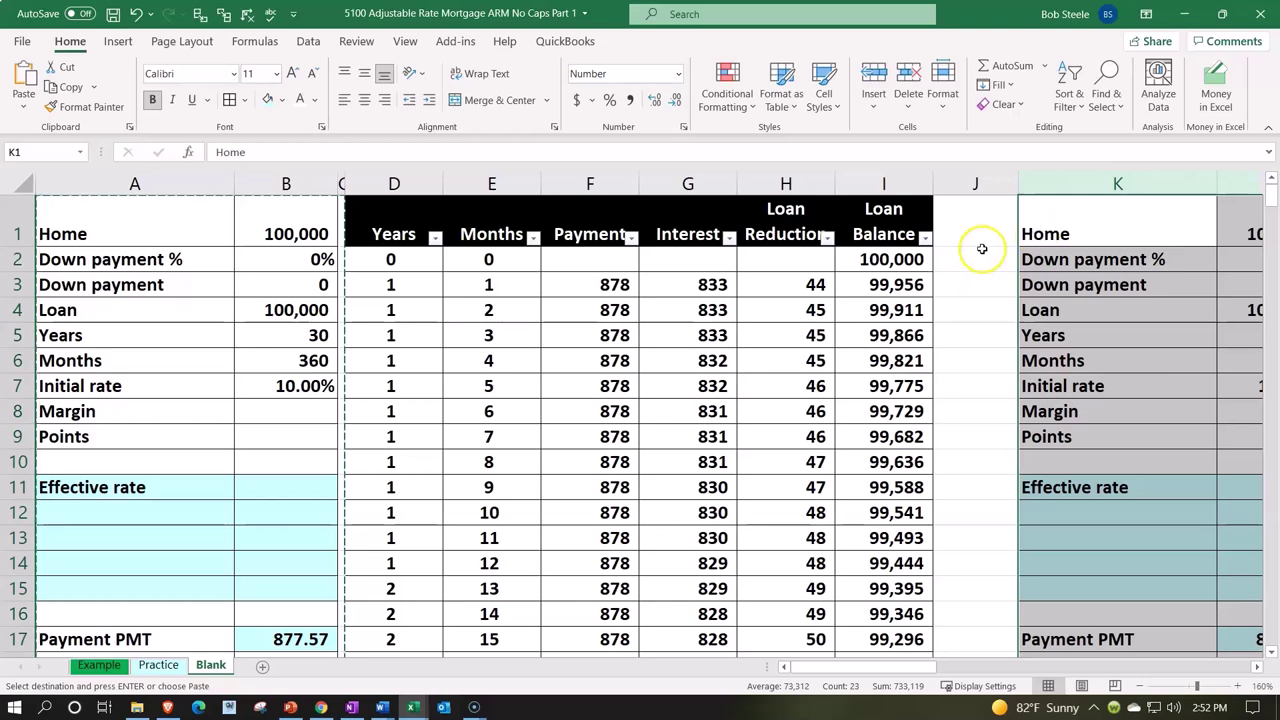
{"action": "left_click_drag", "start_coordinate": [1020, 181], "coordinate": [952, 202]}
Enter the headers Year, Index and Rate in N1:P1, beside the copied loan data.
{"action": "left_click", "coordinate": [1026, 225]}
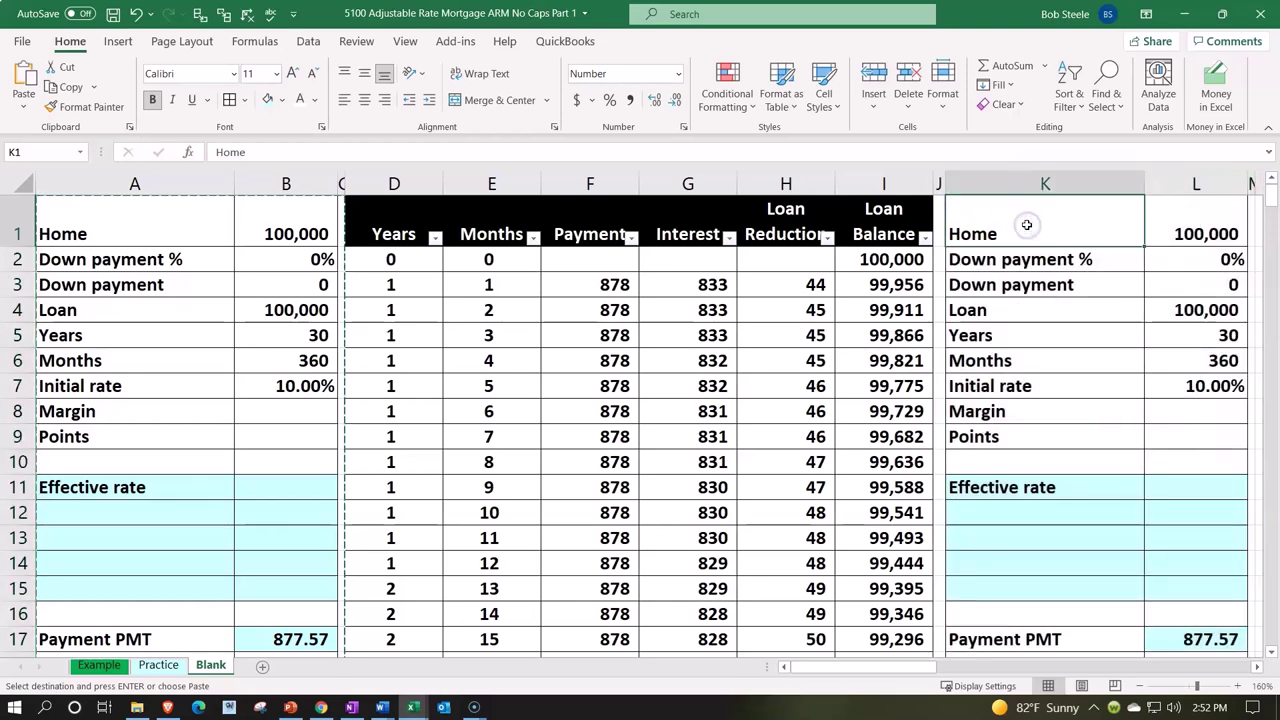
{"action": "key", "text": "Right"}
{"action": "key", "text": "Right"}
{"action": "key", "text": "Right"}
{"action": "key", "text": "Right"}
{"action": "key", "text": "Right"}
{"action": "key", "text": "Right"}
{"action": "key", "text": "Right"}
{"action": "key", "text": "Right"}
{"action": "key", "text": "Right"}
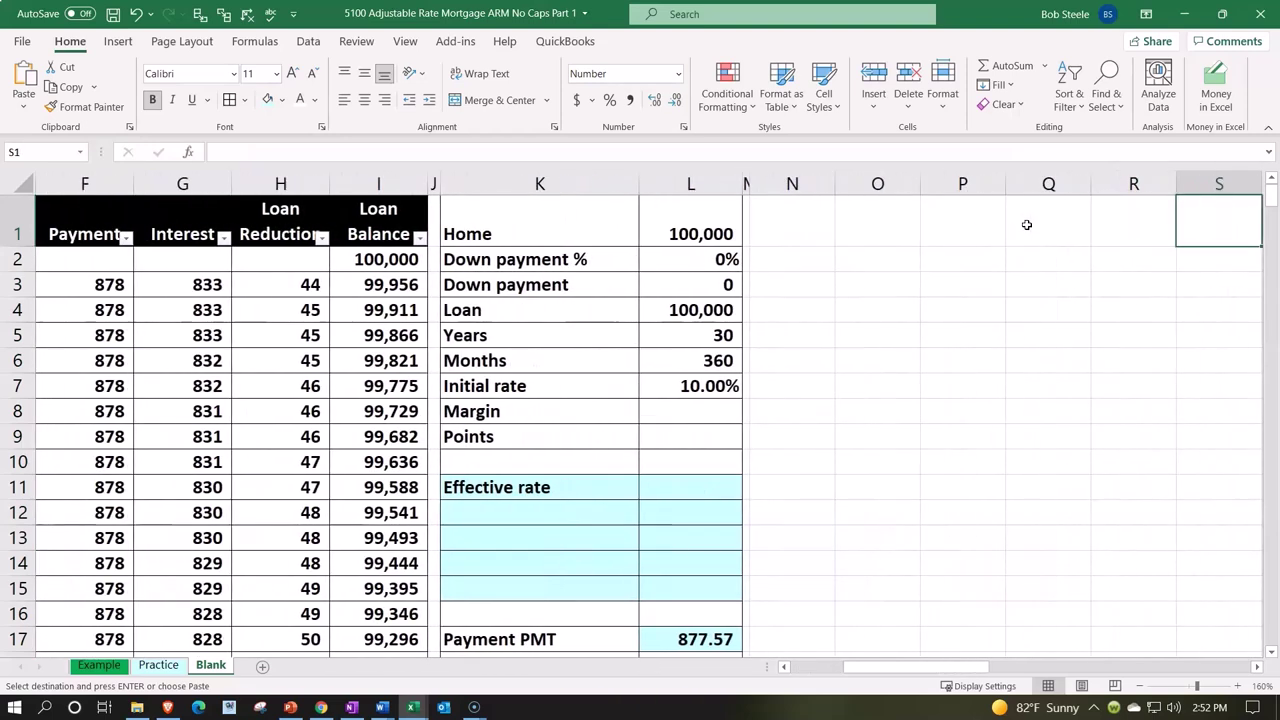
{"action": "key", "text": "Right"}
{"action": "key", "text": "Right"}
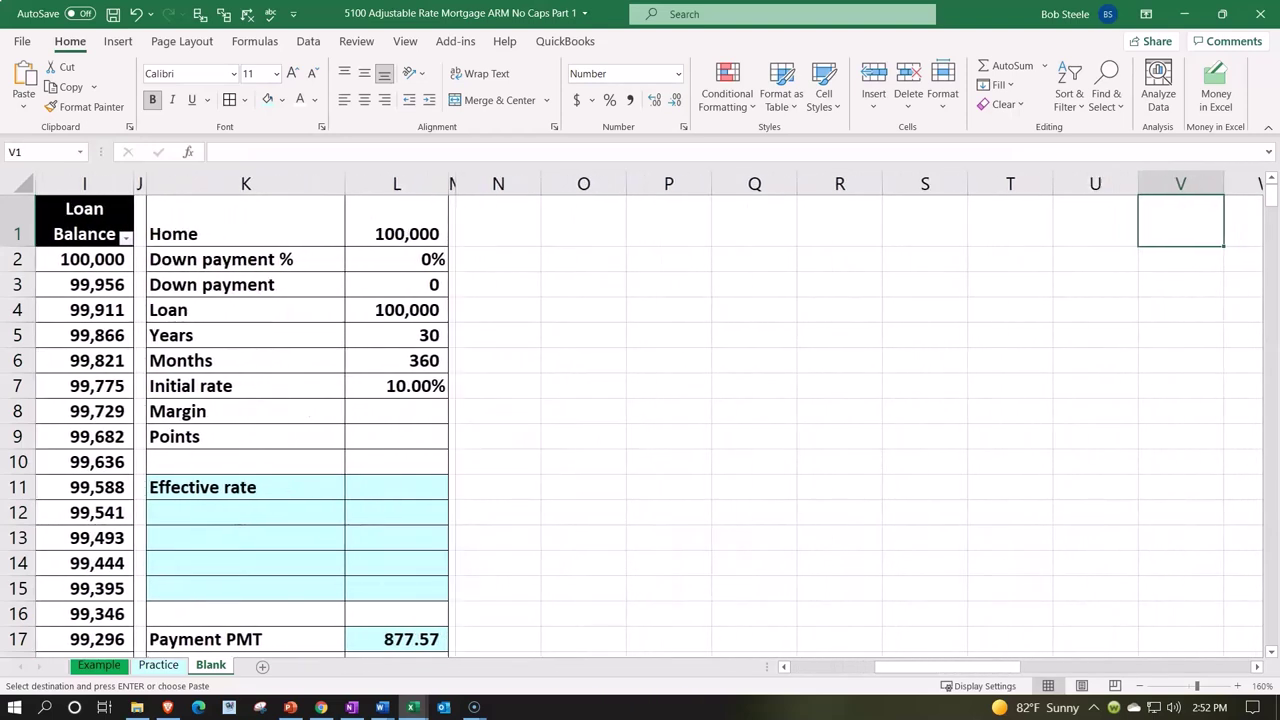
{"action": "key", "text": "Right"}
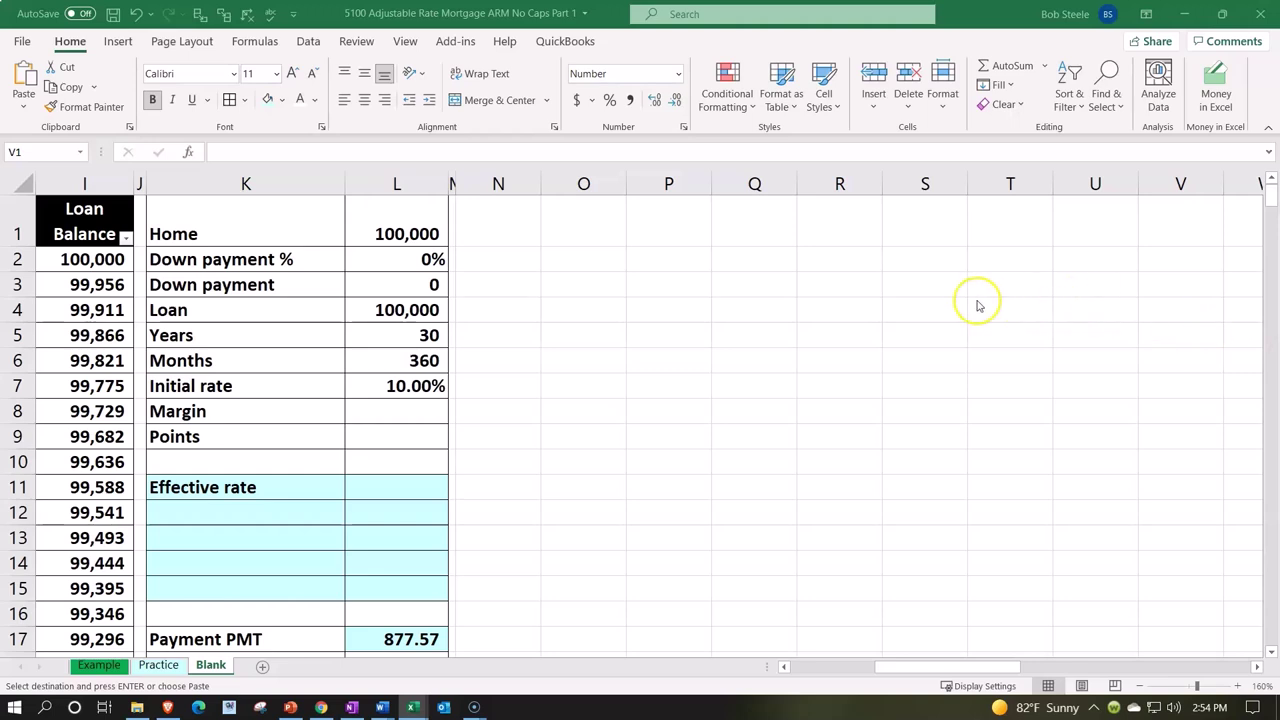
{"action": "left_click", "coordinate": [521, 215]}
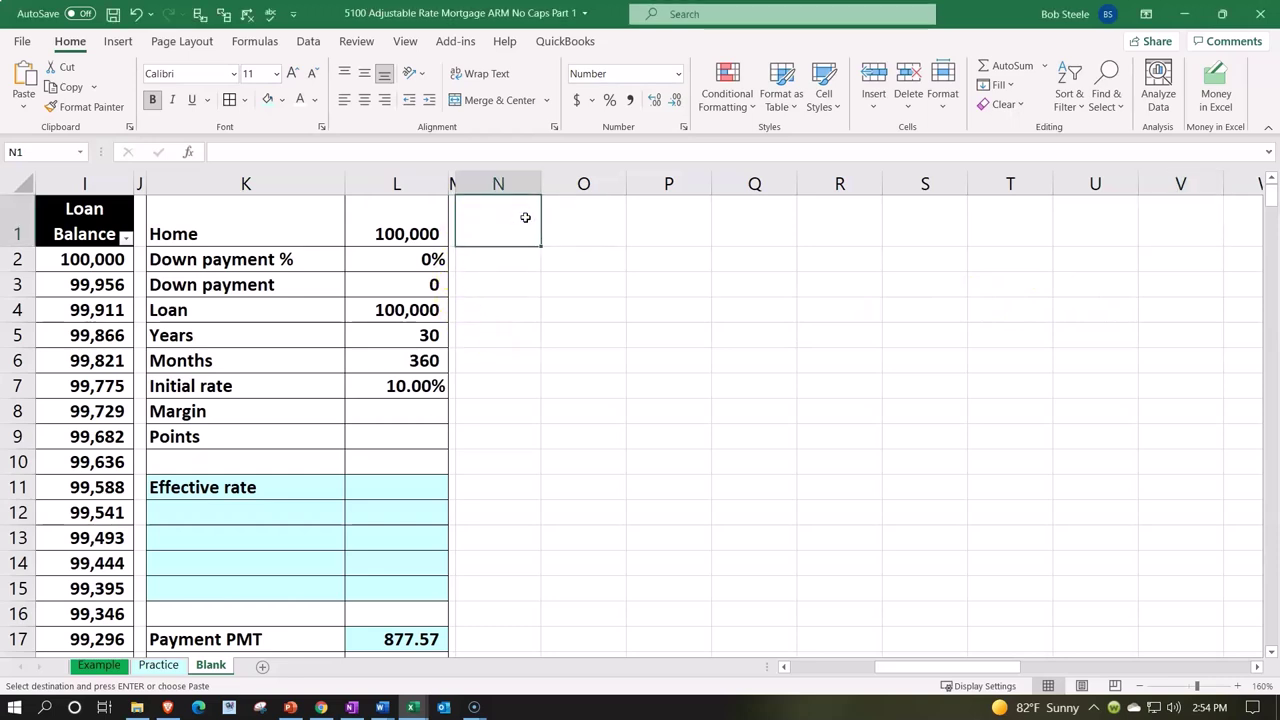
{"action": "type", "text": "Year"}
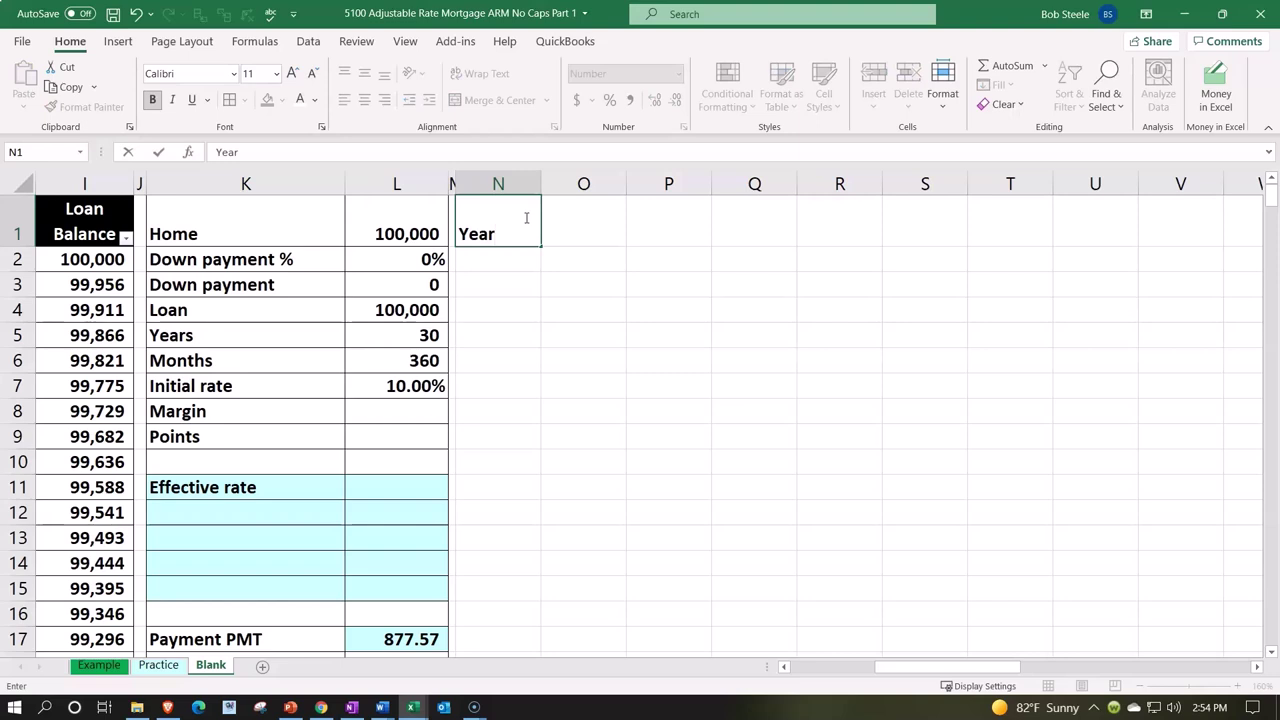
{"action": "key", "text": "Tab"}
{"action": "type", "text": "Index"}
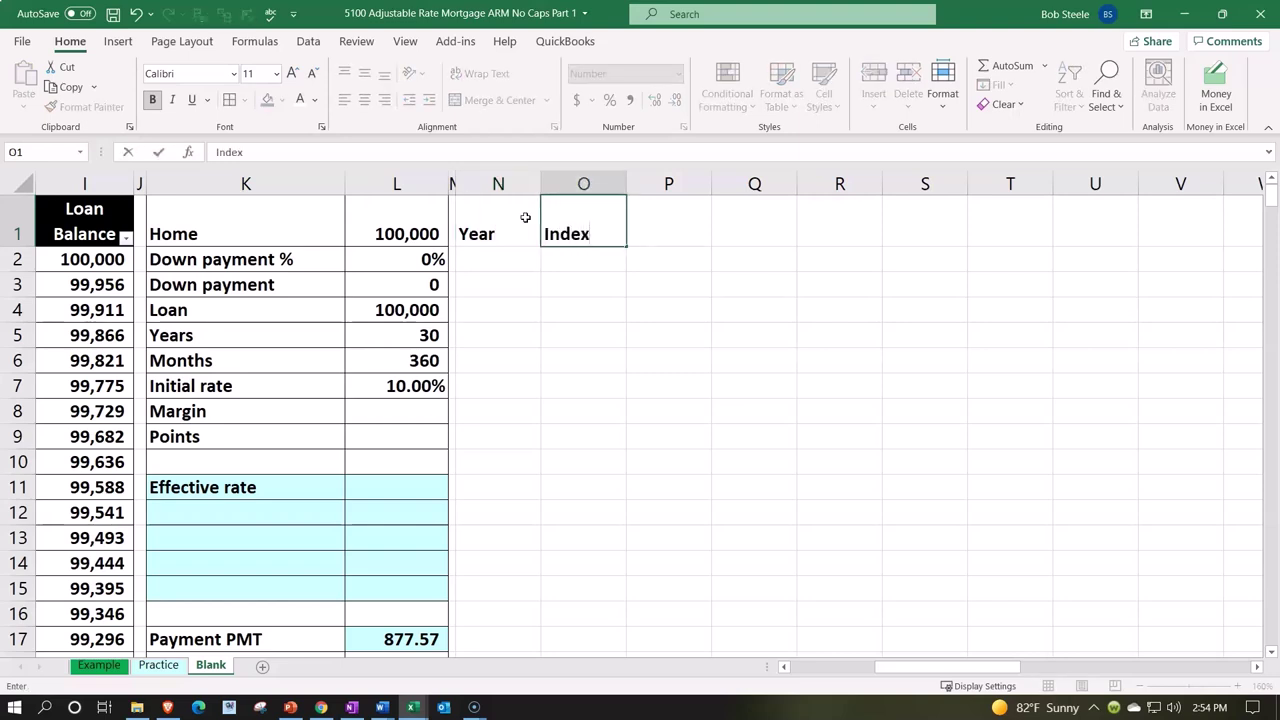
{"action": "key", "text": "Tab"}
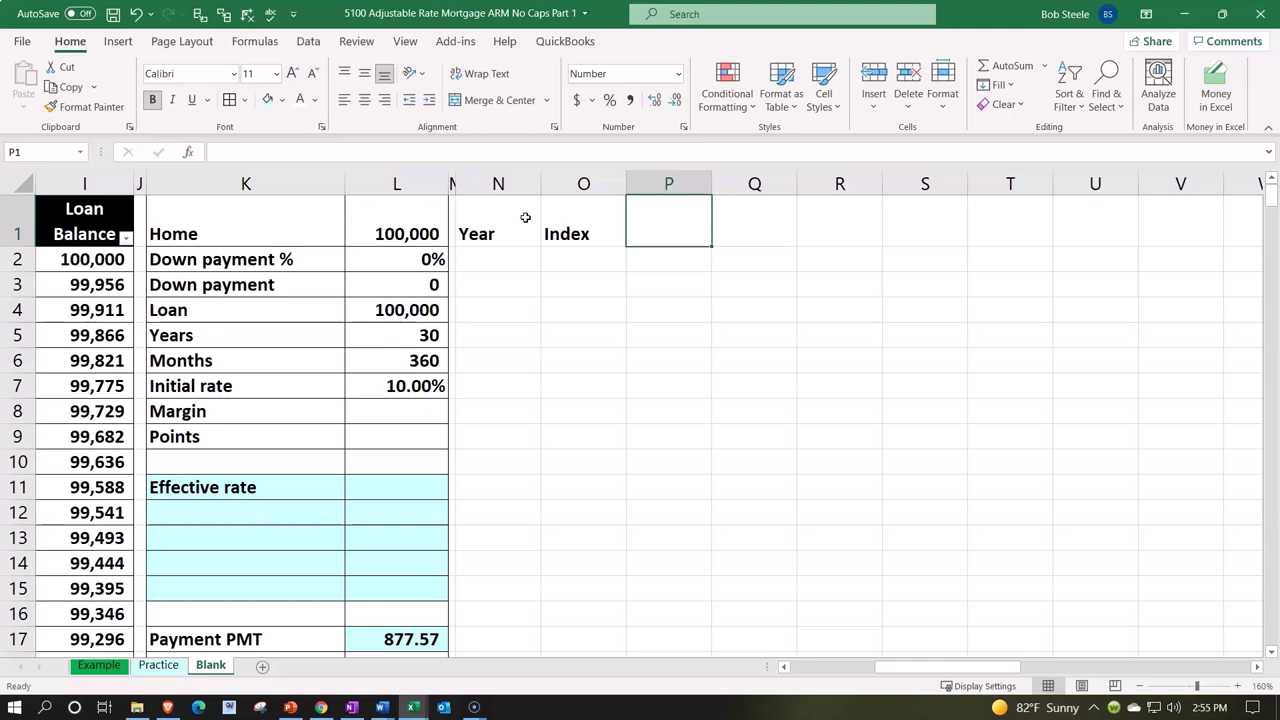
{"action": "type", "text": "Rate"}
{"action": "key", "text": "Tab"}
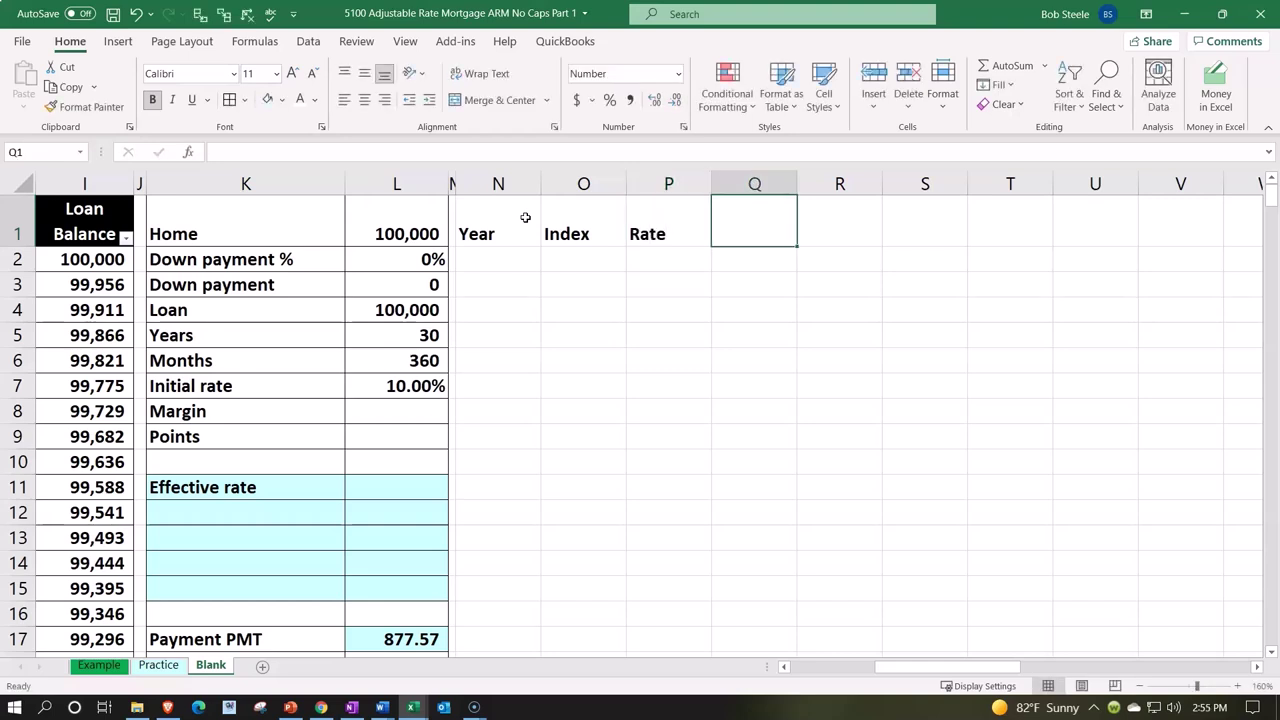
Enter the headers Payment, Balance and Cash in Q1:S1.
{"action": "type", "text": "Paymnt"}
{"action": "key", "text": "BackSpace"}
{"action": "key", "text": "BackSpace"}
{"action": "key", "text": "BackSpace"}
{"action": "type", "text": "ment"}
{"action": "key", "text": "Tab"}
{"action": "type", "text": "Balance"}
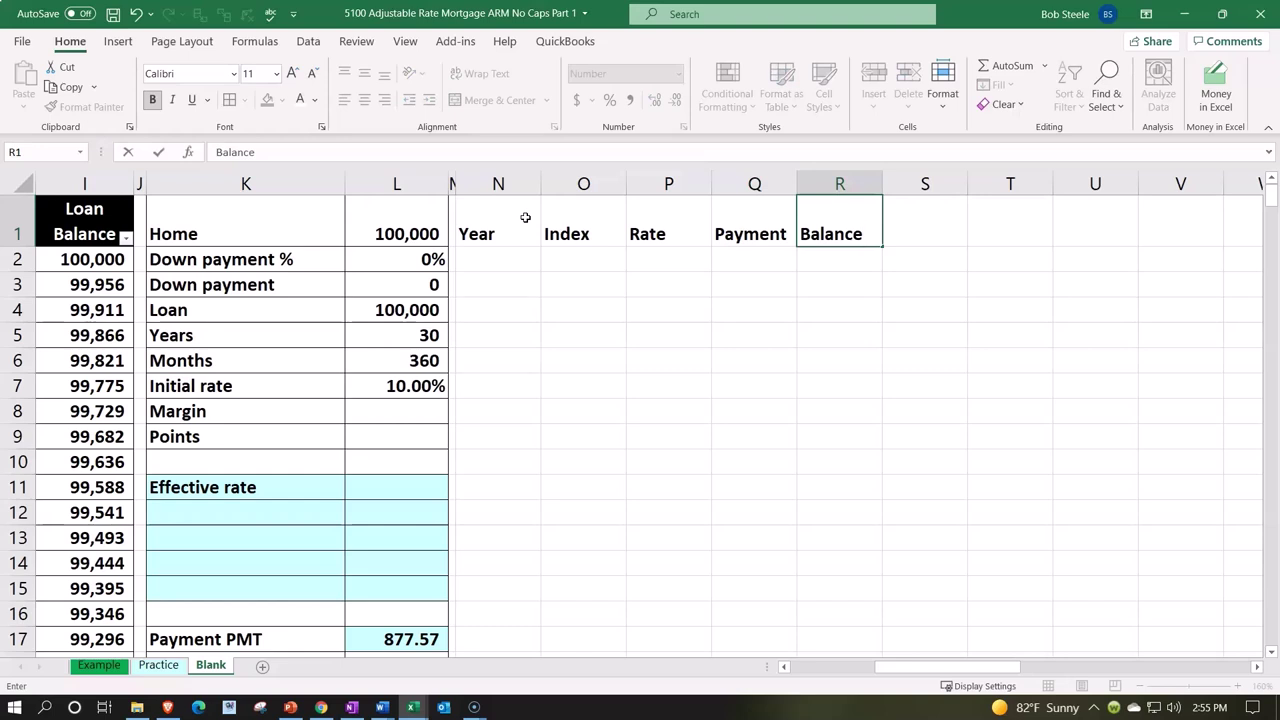
{"action": "key", "text": "Tab"}
{"action": "type", "text": "Cash"}
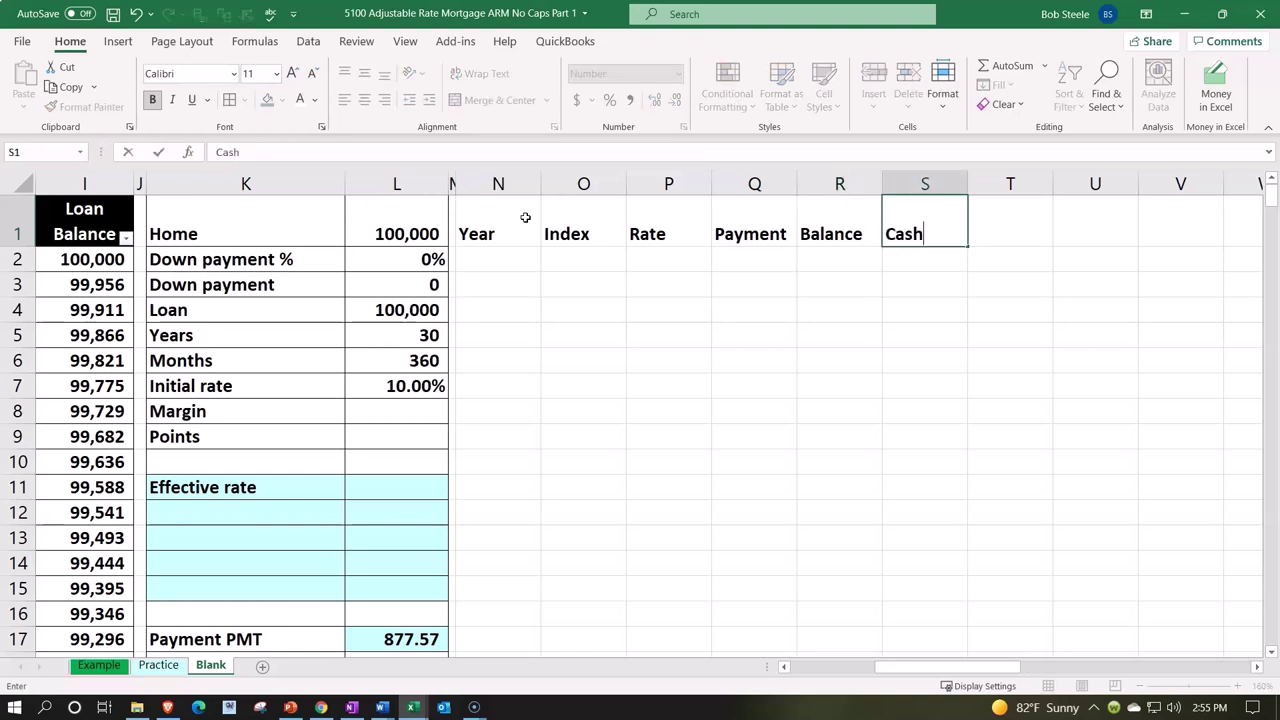
{"action": "key", "text": "Return"}
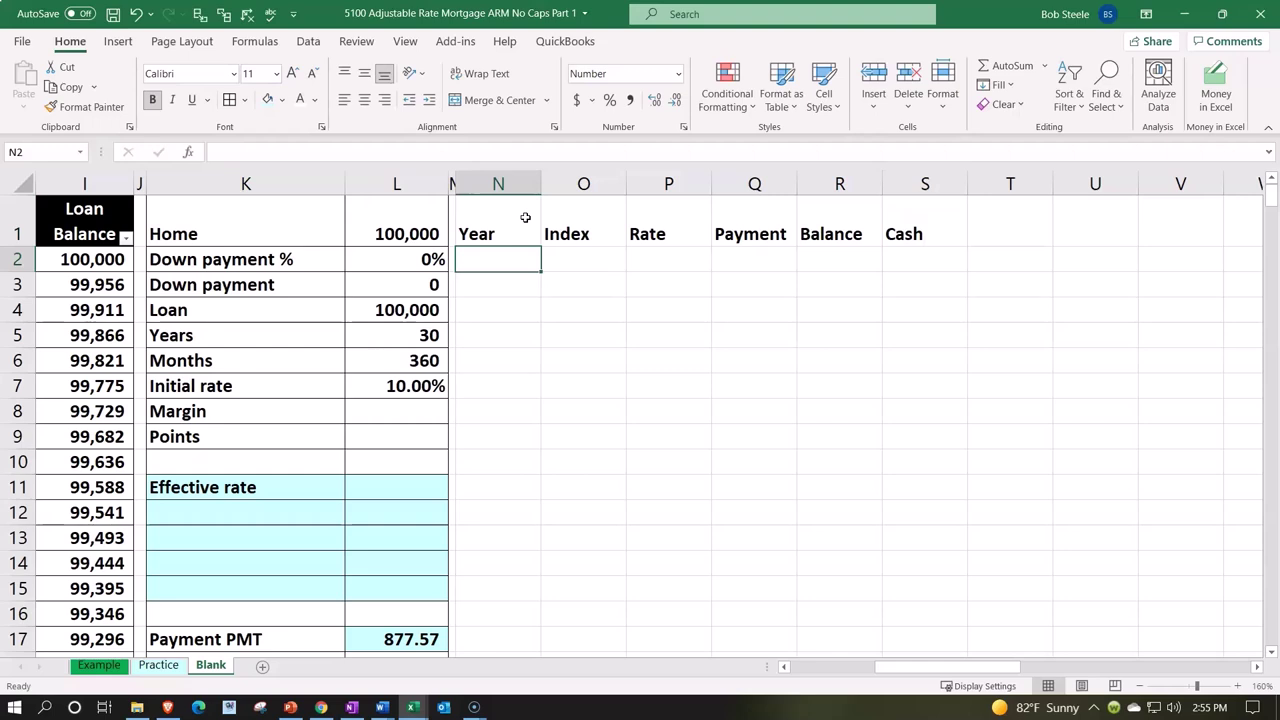
Format the headers in N1:S1 with a black fill, white font and centered alignment.
{"action": "left_click_drag", "start_coordinate": [525, 217], "coordinate": [903, 238]}
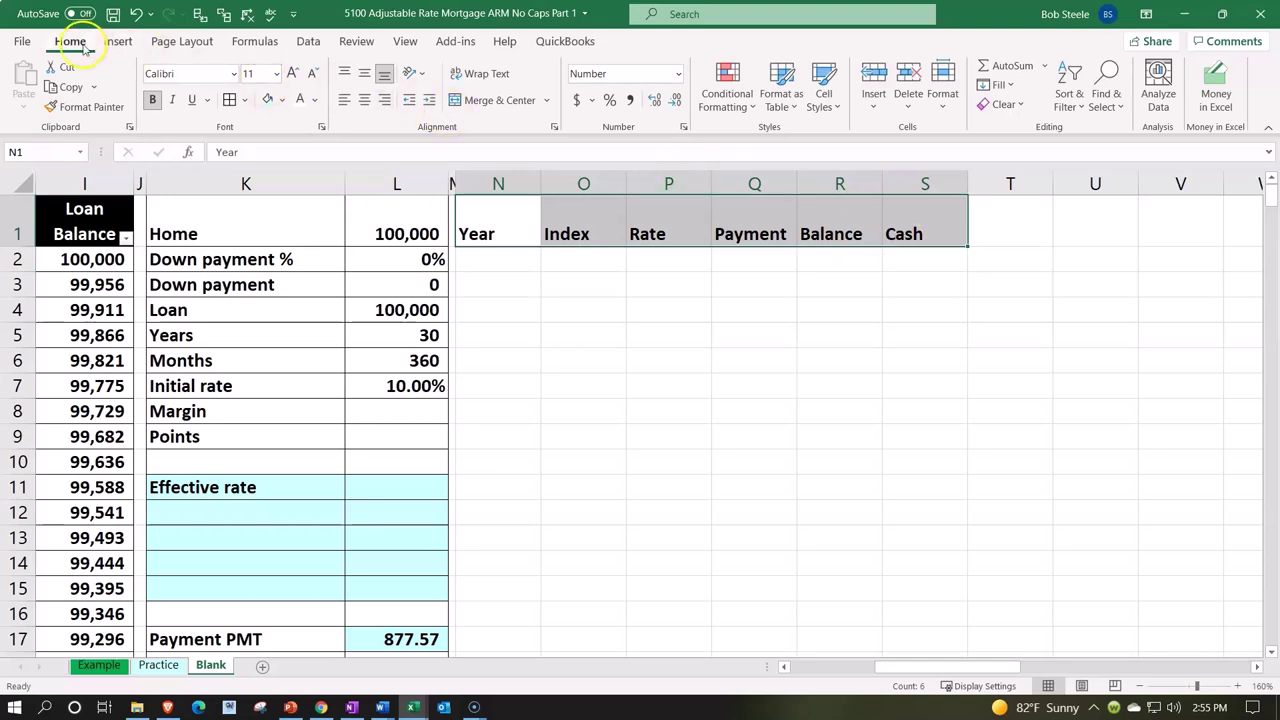
{"action": "left_click", "coordinate": [282, 100]}
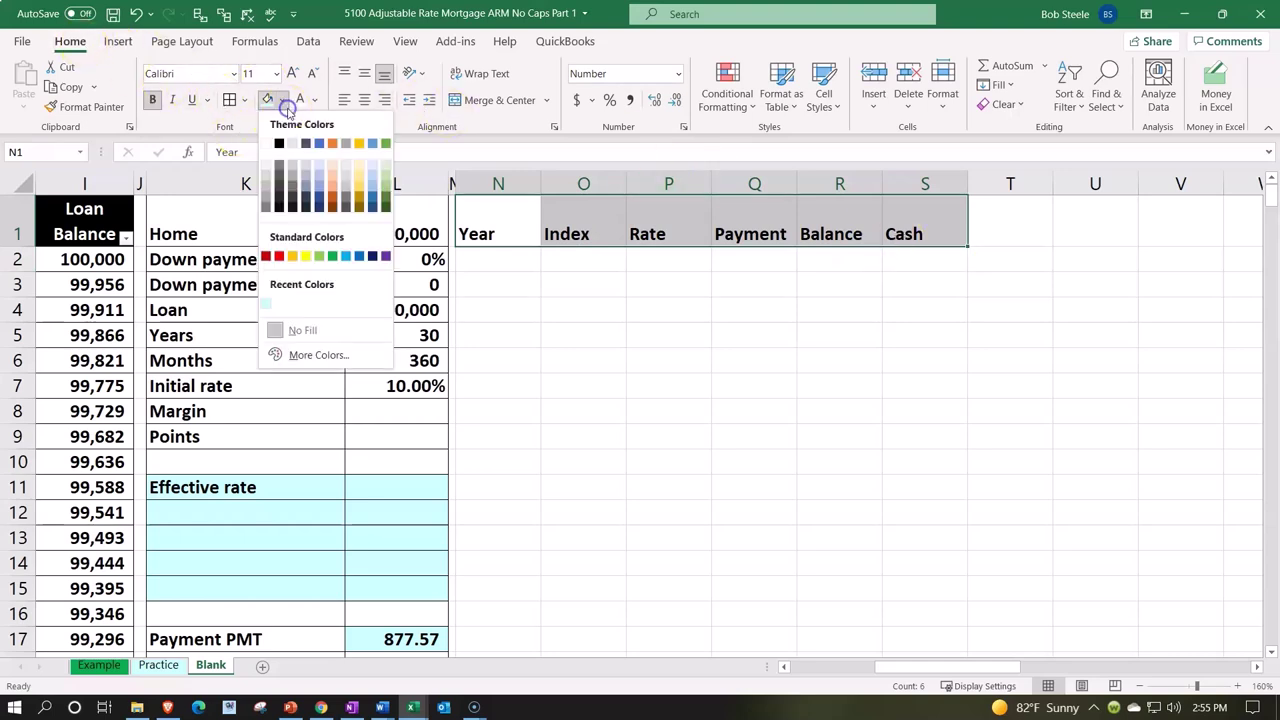
{"action": "left_click", "coordinate": [280, 143]}
{"action": "left_click", "coordinate": [300, 100]}
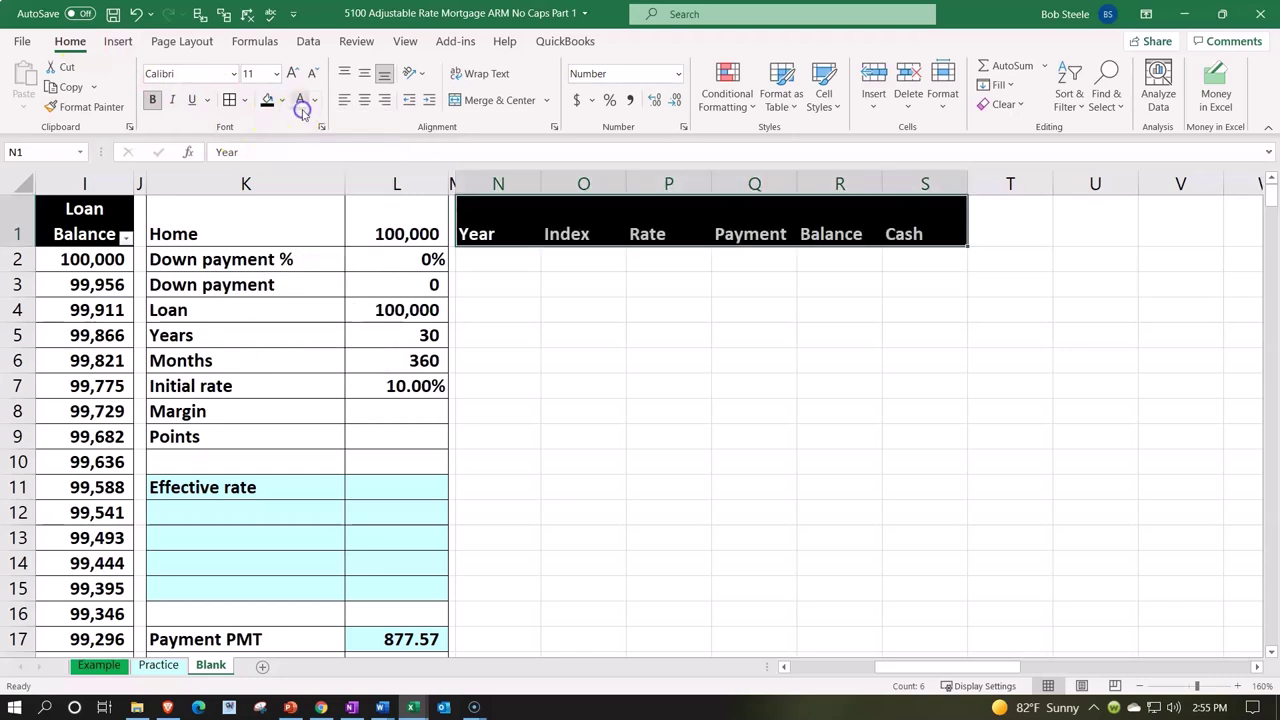
{"action": "left_click", "coordinate": [364, 100]}
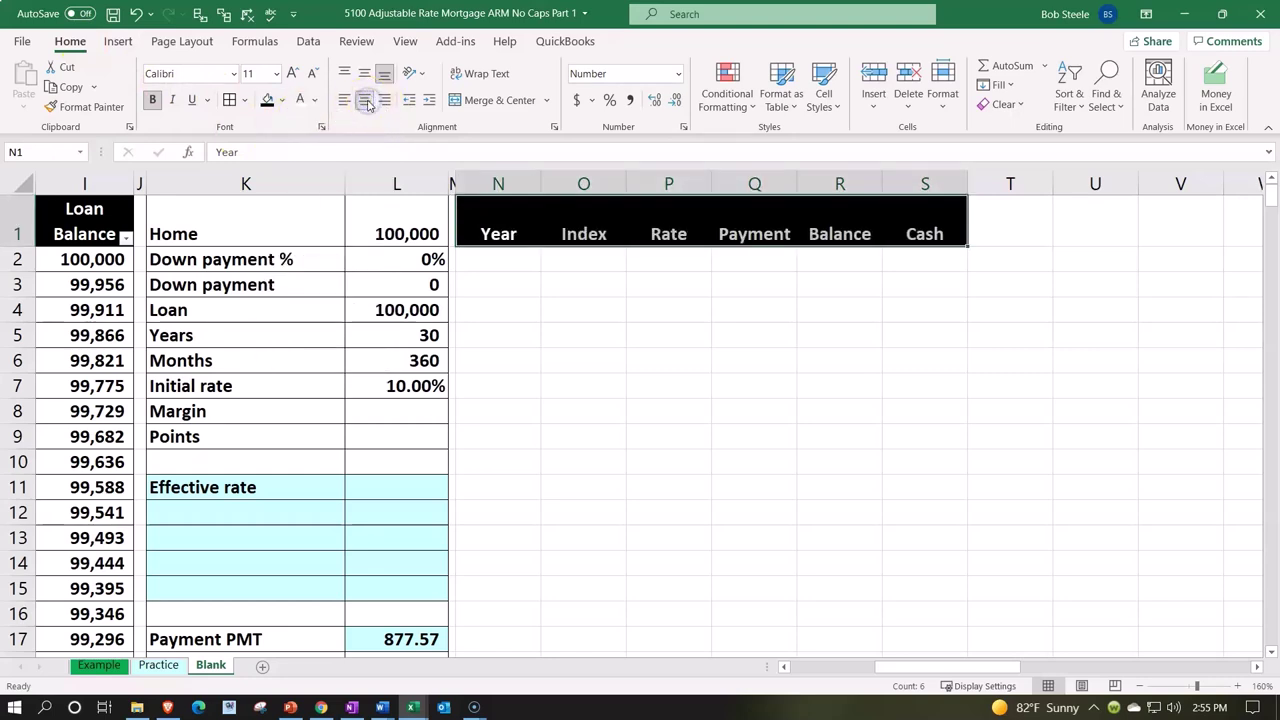
Set the initial rate in L7 of the copied loan data to 8%.
{"action": "left_click", "coordinate": [309, 238]}
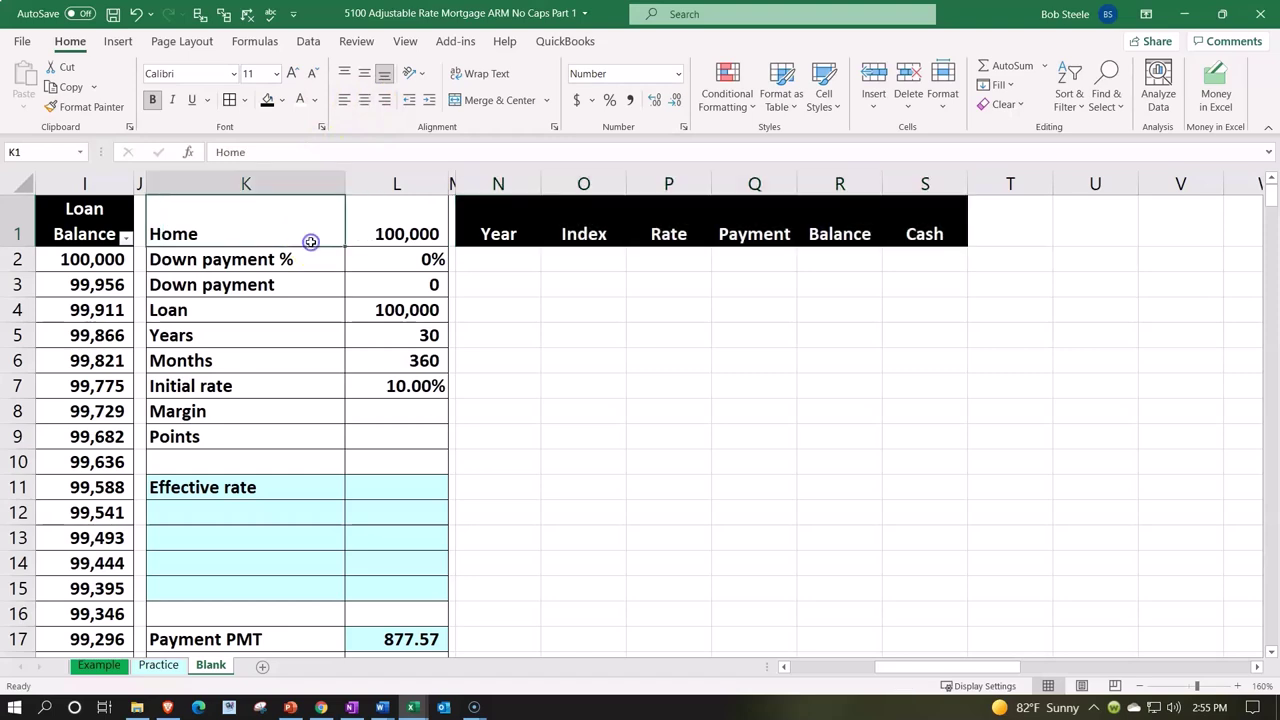
{"action": "key", "text": "Down"}
{"action": "key", "text": "Down"}
{"action": "key", "text": "Down"}
{"action": "key", "text": "Right"}
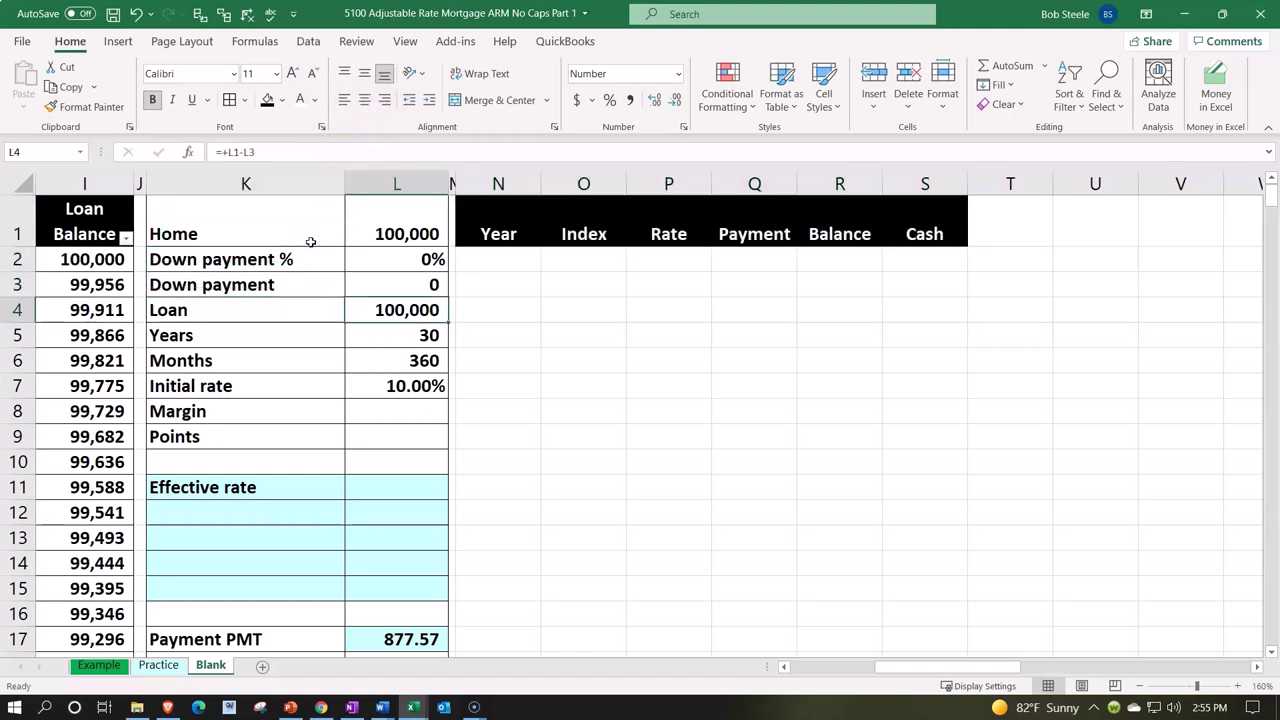
{"action": "key", "text": "Down"}
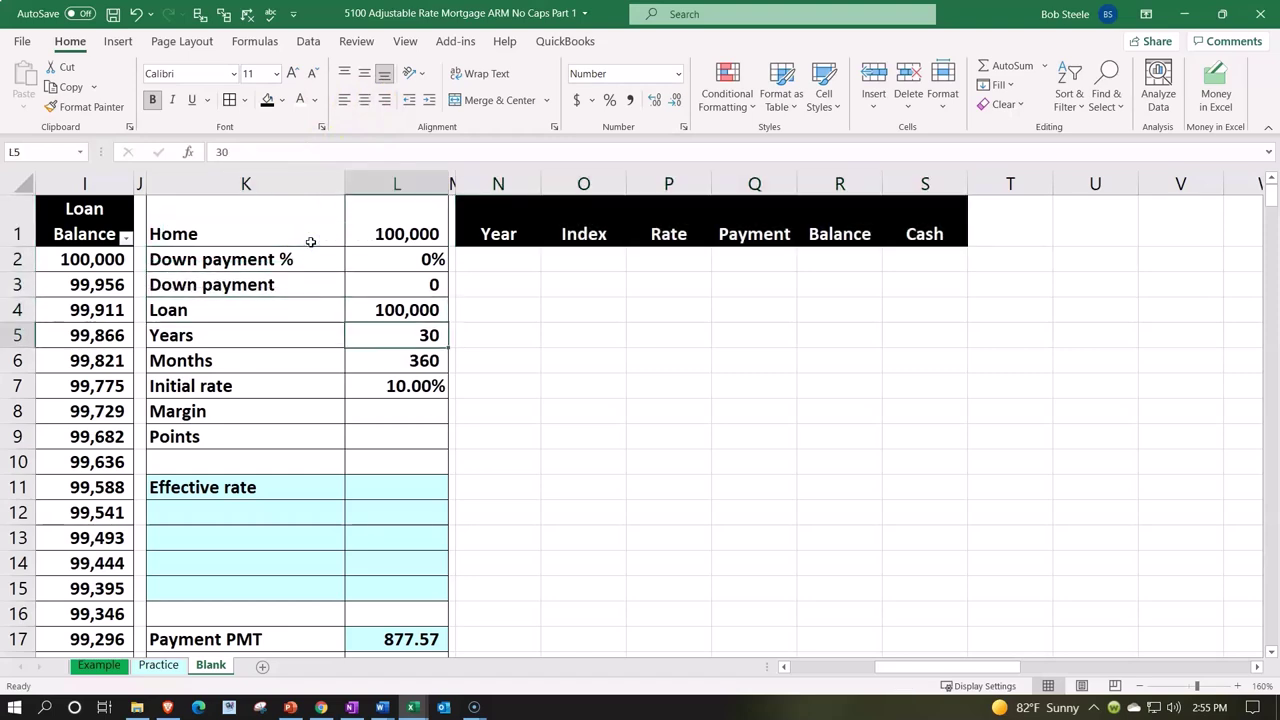
{"action": "key", "text": "Down"}
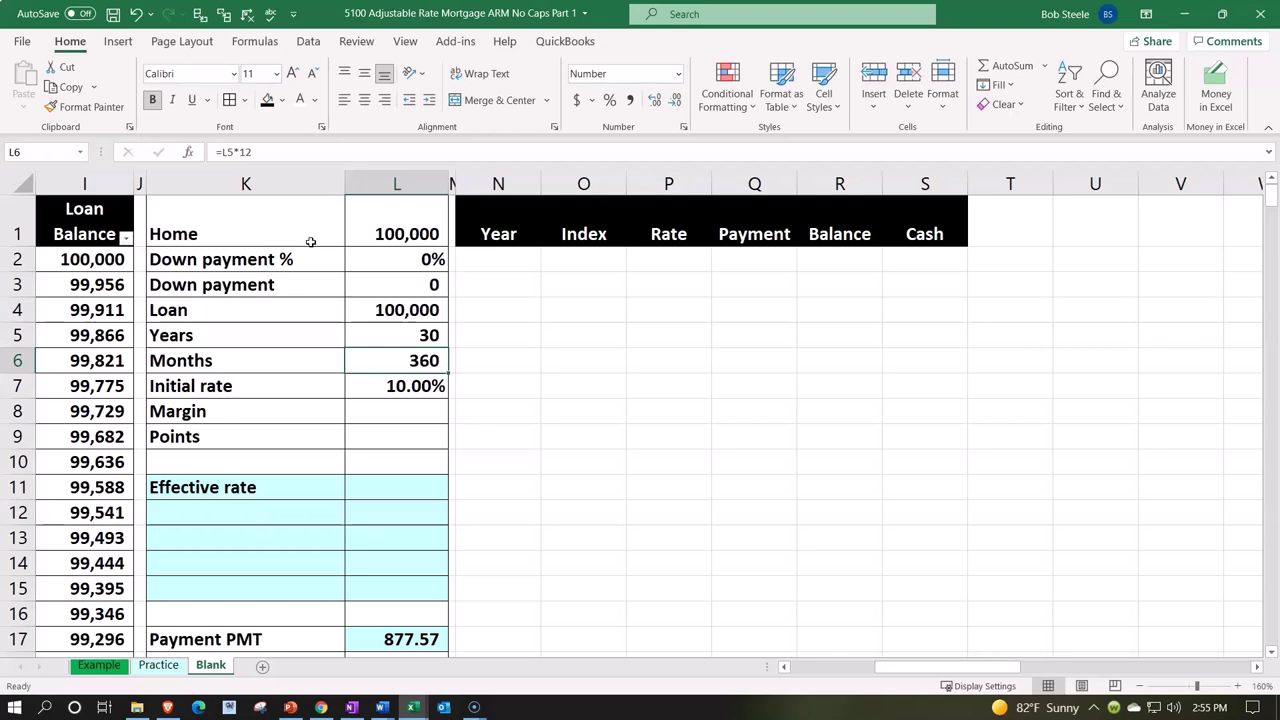
{"action": "key", "text": "Down"}
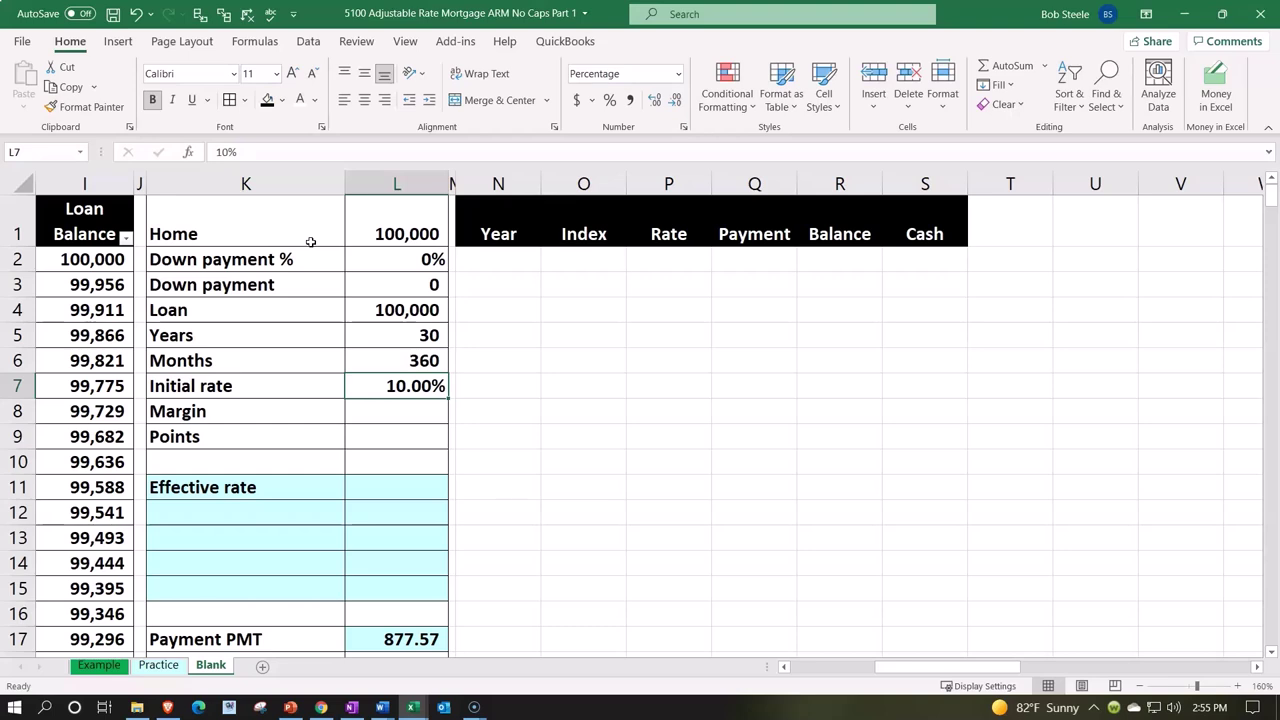
{"action": "type", "text": "8%"}
{"action": "key", "text": "Return"}
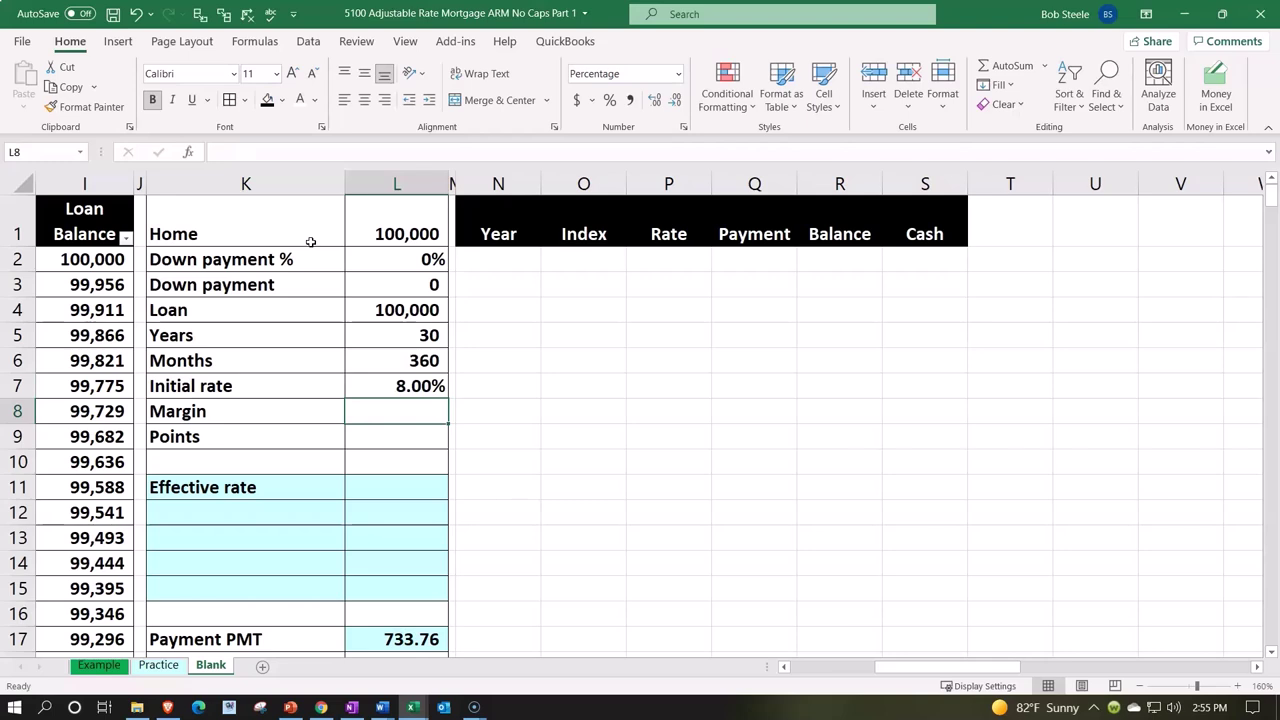
Enter a margin of 2% in L8.
{"action": "key", "text": "Left"}
{"action": "key", "text": "Right"}
{"action": "type", "text": "2"}
{"action": "key", "text": "Return"}
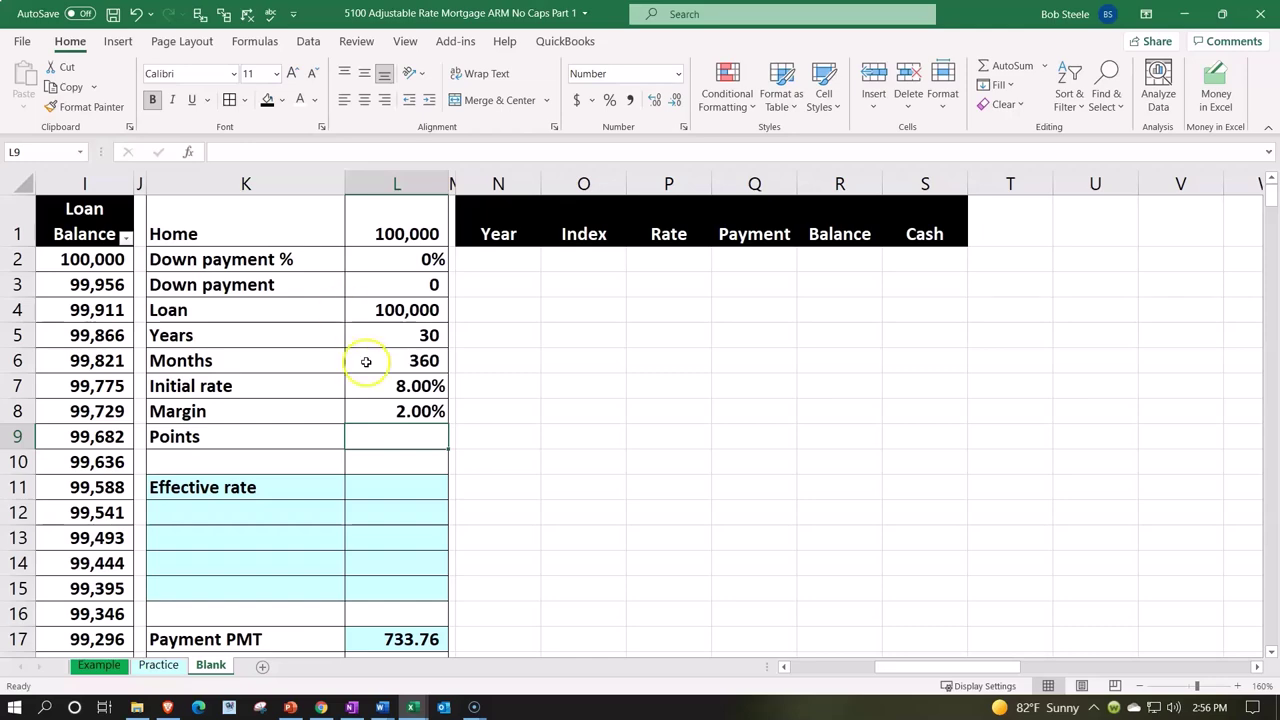
Examine the Payment PMT formula in L17 and the margin, home price and down payment entries in column L.
{"action": "scroll", "coordinate": [380, 400], "scroll_direction": "down", "scroll_amount": 1}
{"action": "left_click", "coordinate": [405, 537]}
{"action": "double_click", "coordinate": [405, 537]}
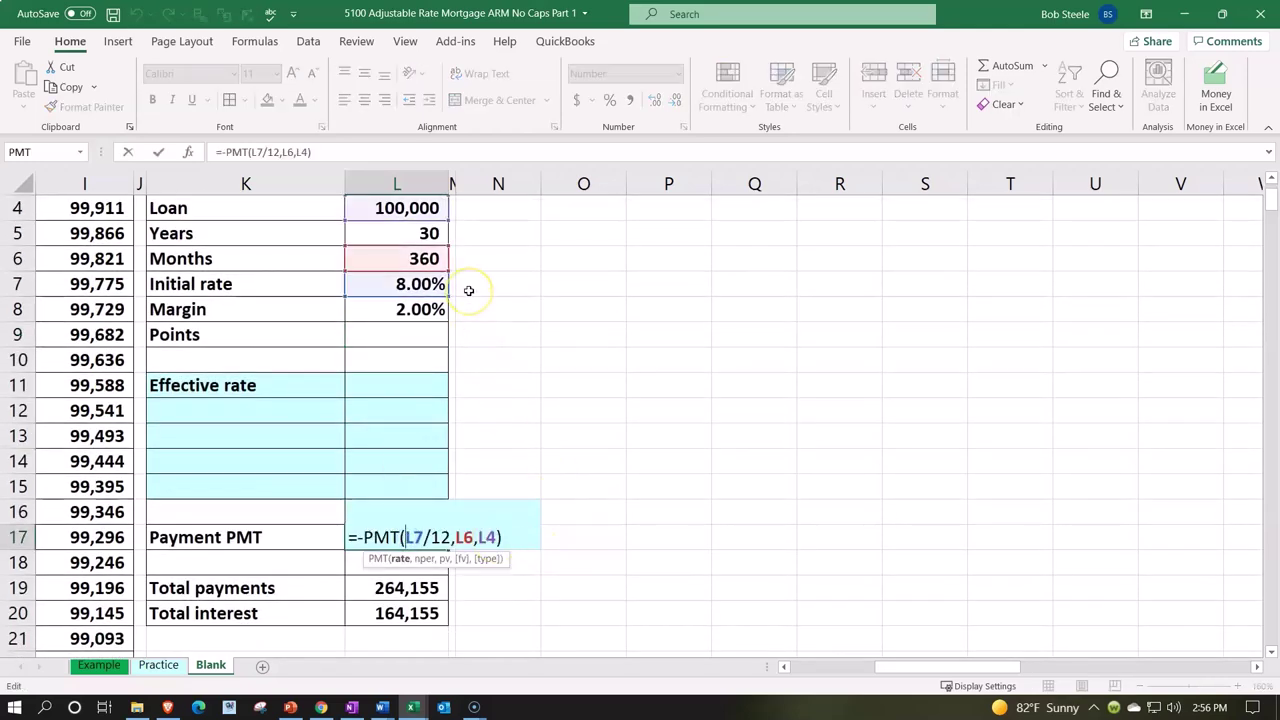
{"action": "key", "text": "Return"}
{"action": "key", "text": "Up"}
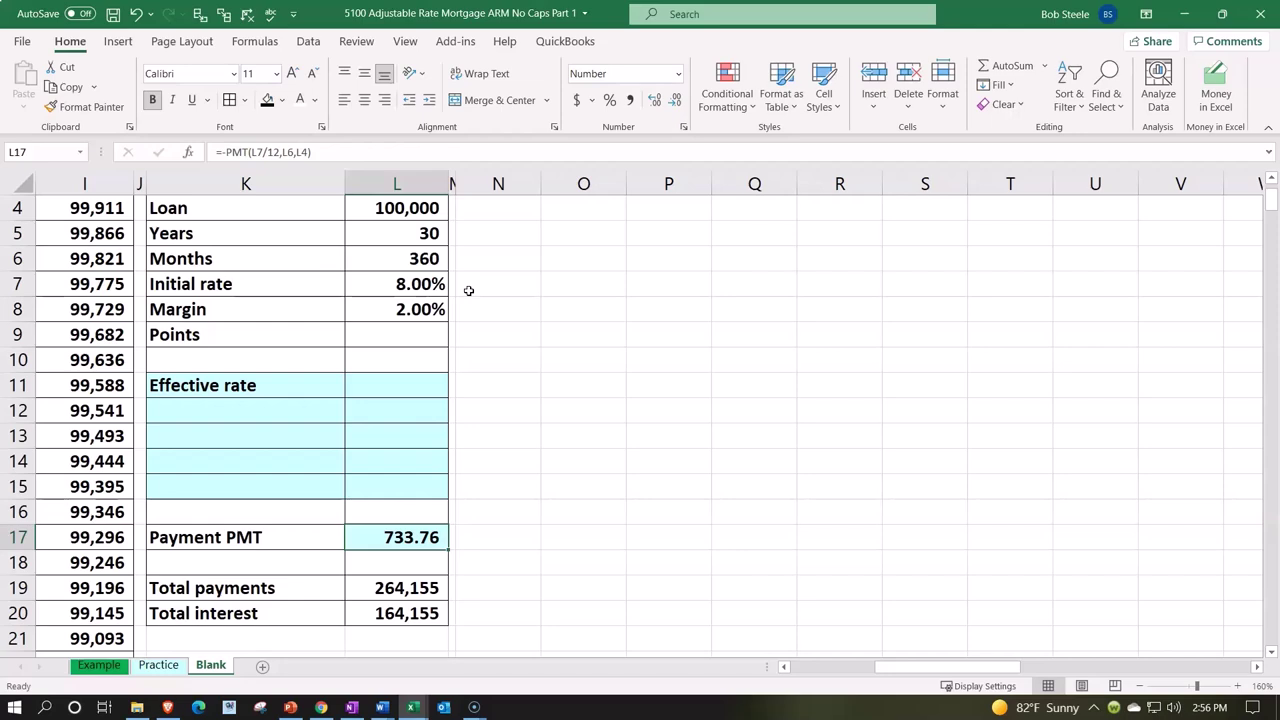
{"action": "scroll", "coordinate": [470, 297], "scroll_direction": "up", "scroll_amount": 1}
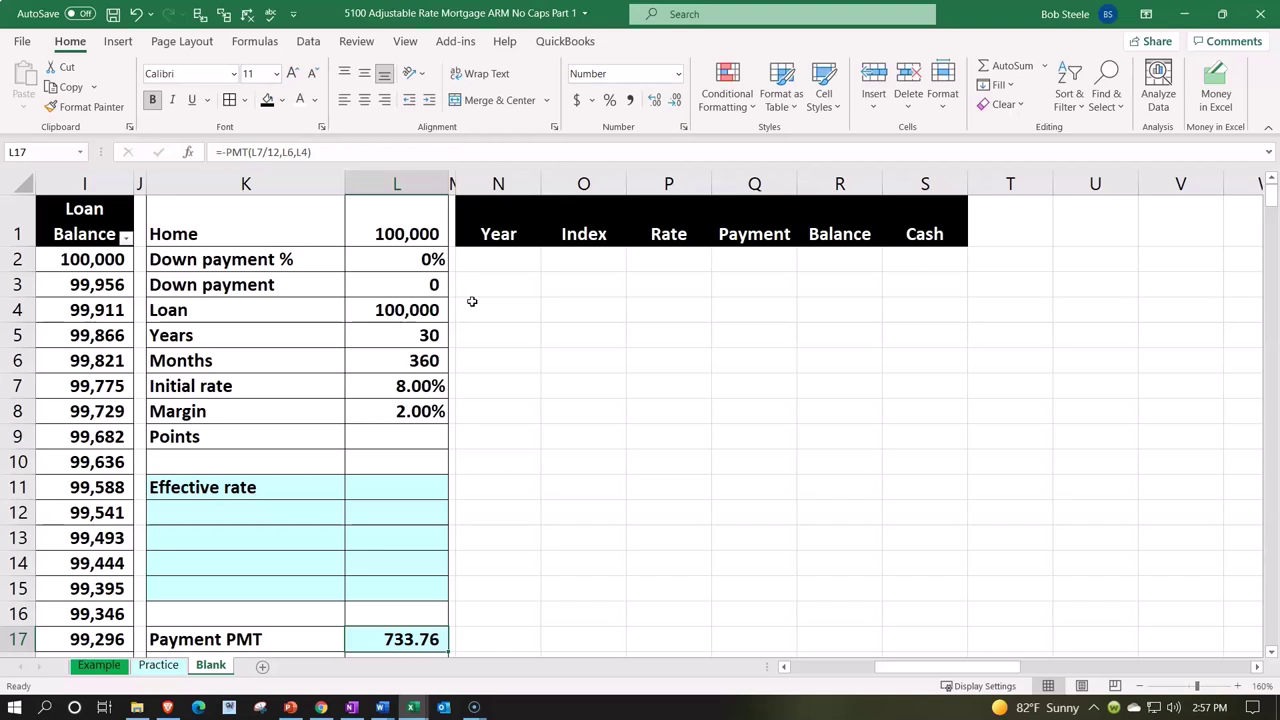
{"action": "left_click", "coordinate": [414, 410]}
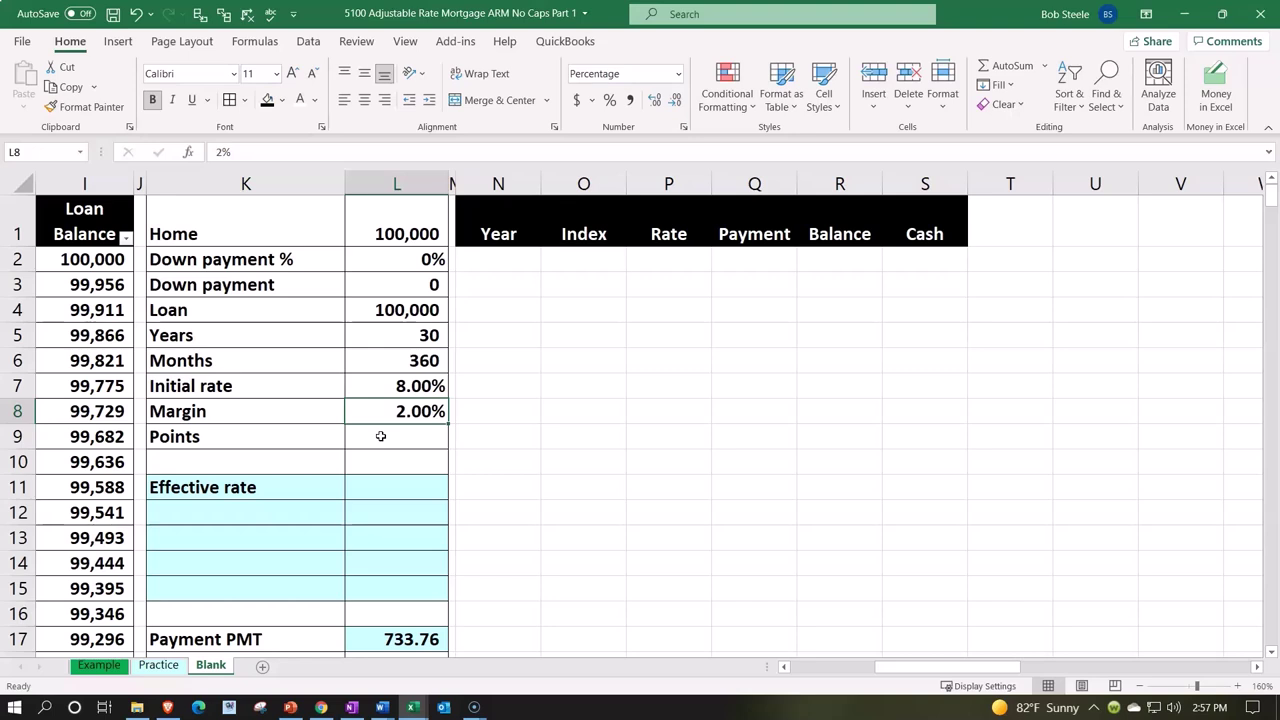
{"action": "left_click", "coordinate": [395, 236]}
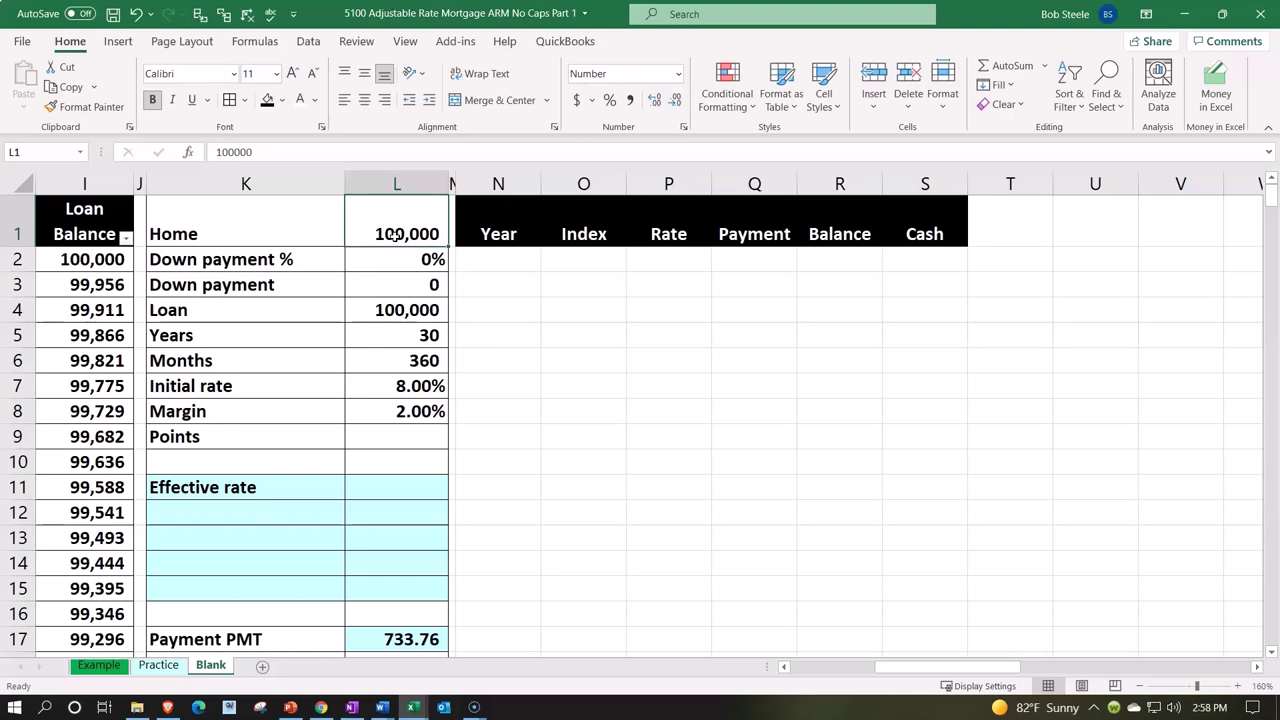
{"action": "left_click", "coordinate": [394, 266]}
Enter the years 0 through 5 in N2:N7 and center them.
{"action": "left_click", "coordinate": [497, 259]}
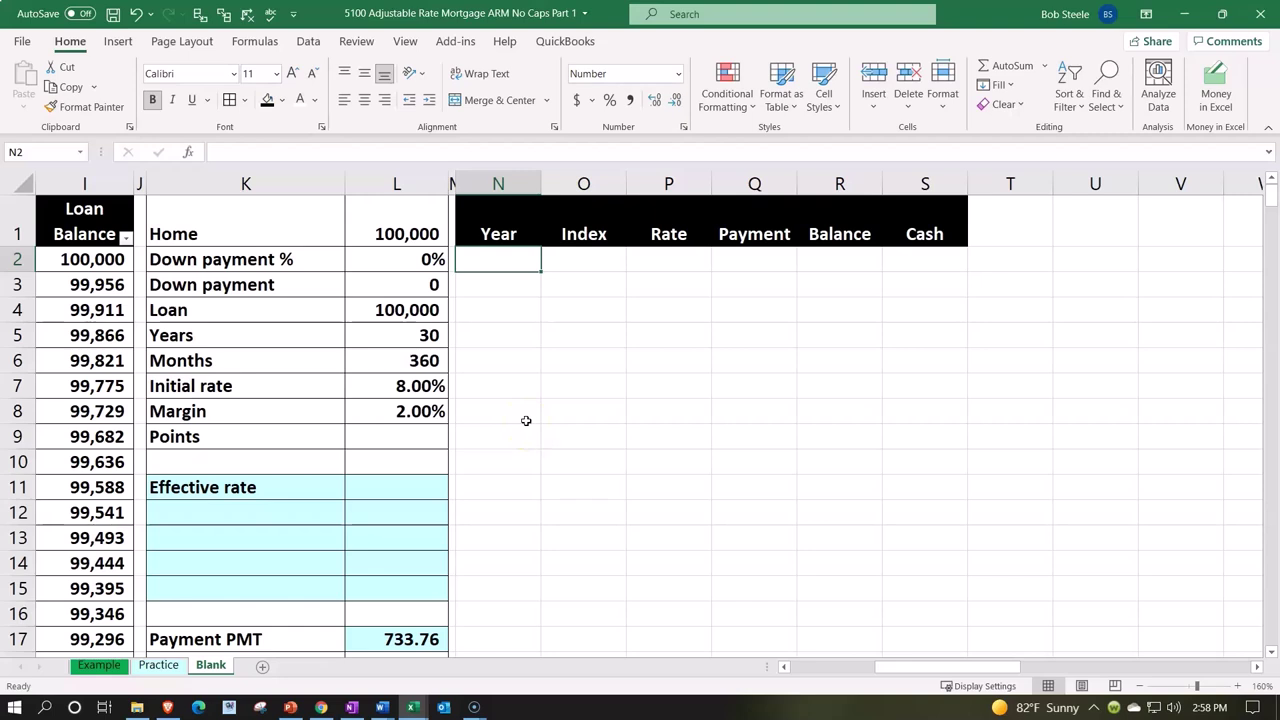
{"action": "type", "text": "0"}
{"action": "key", "text": "Return"}
{"action": "type", "text": "1"}
{"action": "key", "text": "Return"}
{"action": "type", "text": "2"}
{"action": "key", "text": "Return"}
{"action": "type", "text": "3"}
{"action": "key", "text": "Return"}
{"action": "type", "text": "4"}
{"action": "key", "text": "Return"}
{"action": "type", "text": "5"}
{"action": "key", "text": "Return"}
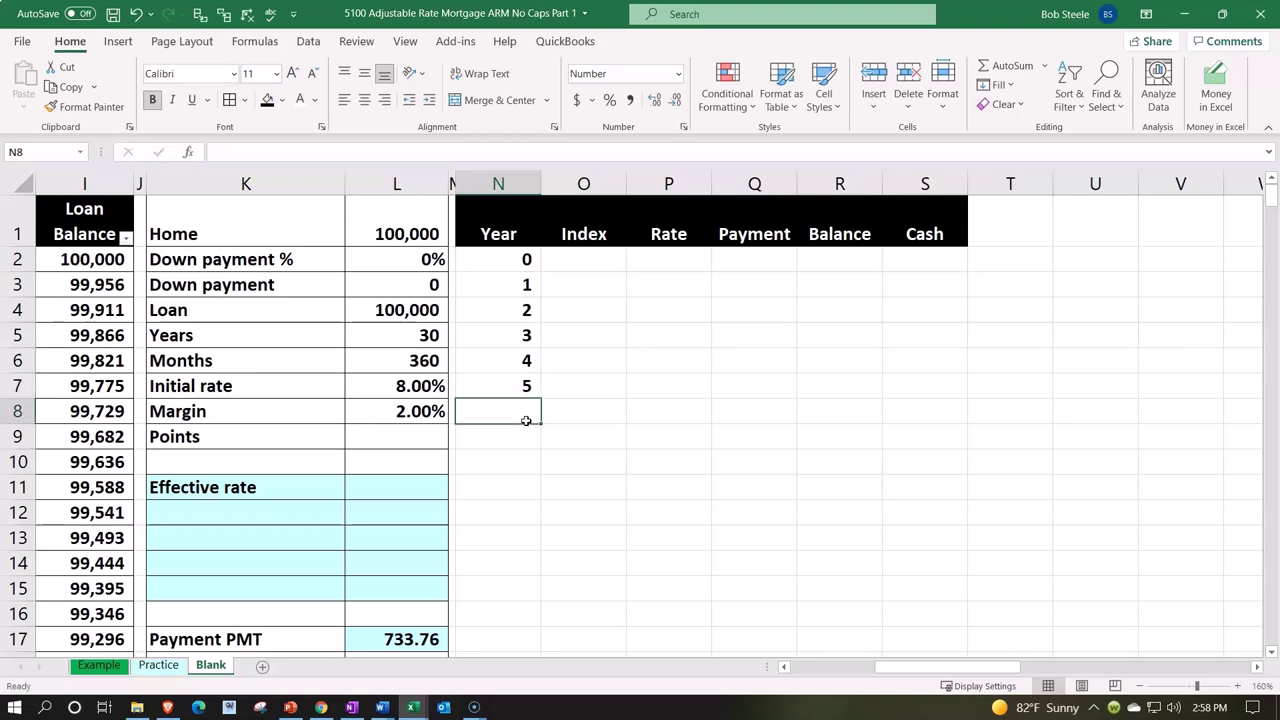
{"action": "left_click_drag", "start_coordinate": [500, 260], "coordinate": [497, 376]}
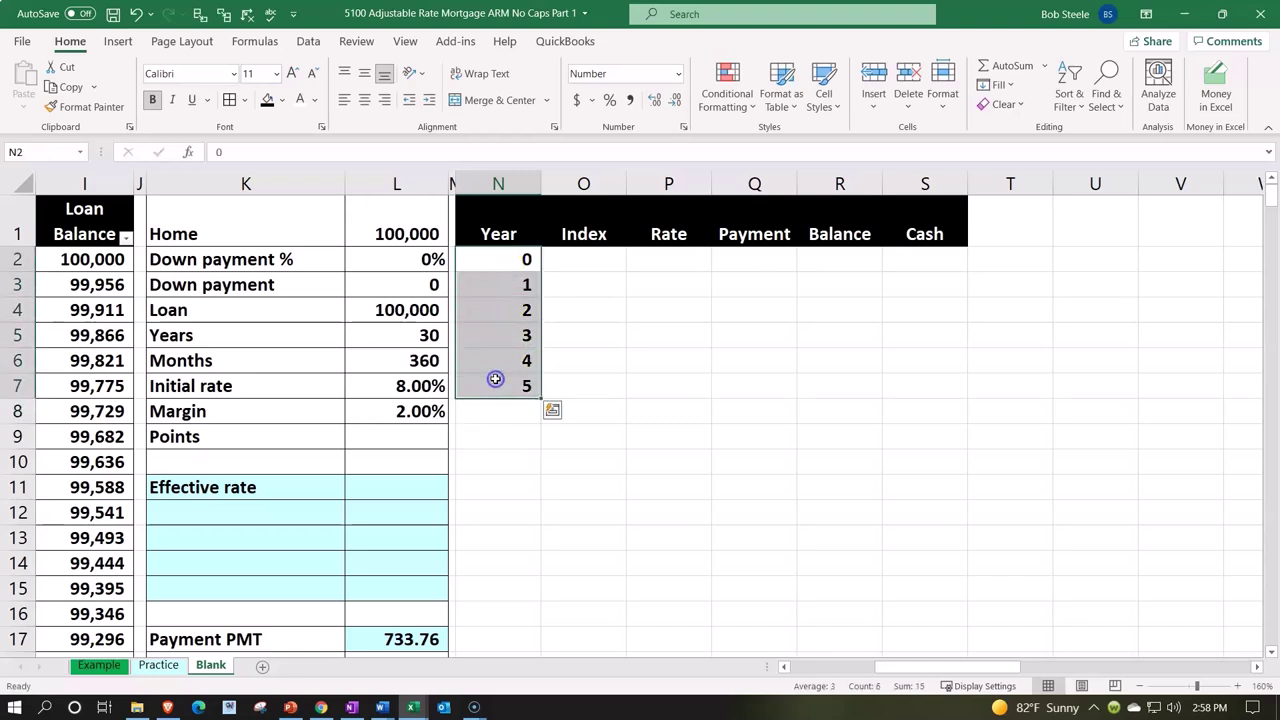
{"action": "left_click", "coordinate": [362, 108]}
Link the year 1 rate in P3 to the initial rate in L7 with the formula =L7.
{"action": "left_click", "coordinate": [582, 287]}
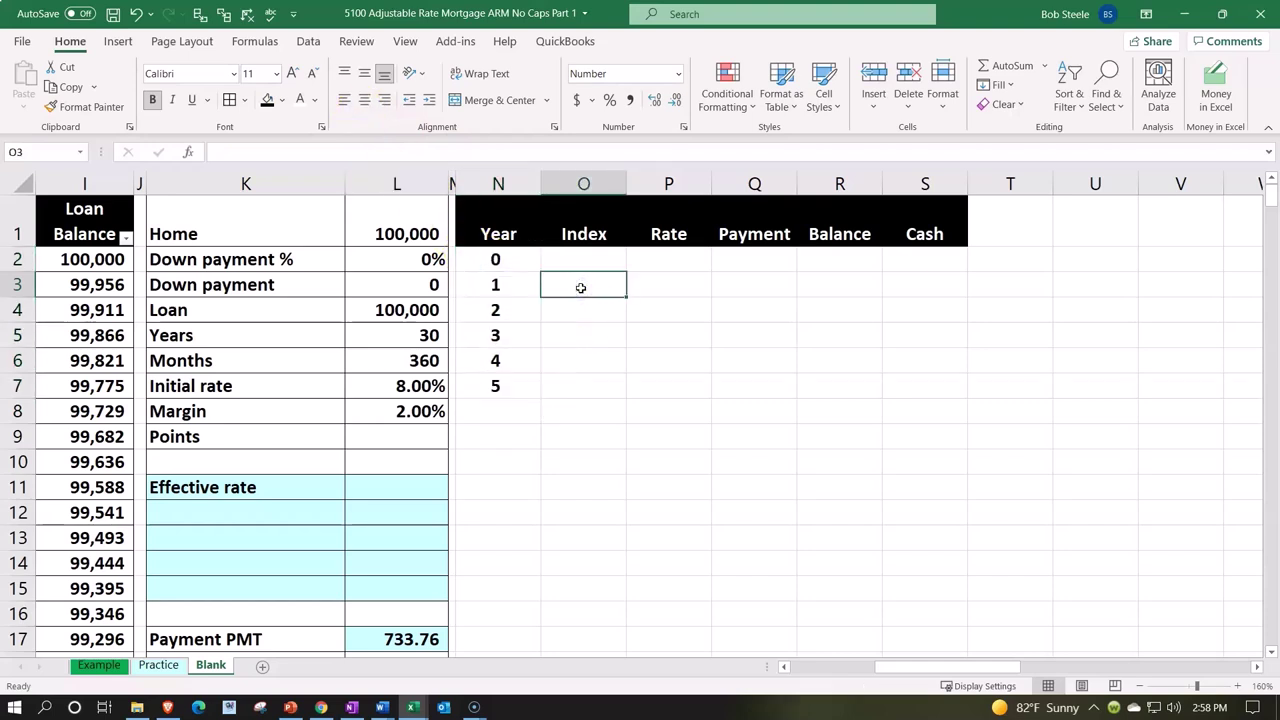
{"action": "key", "text": "Down"}
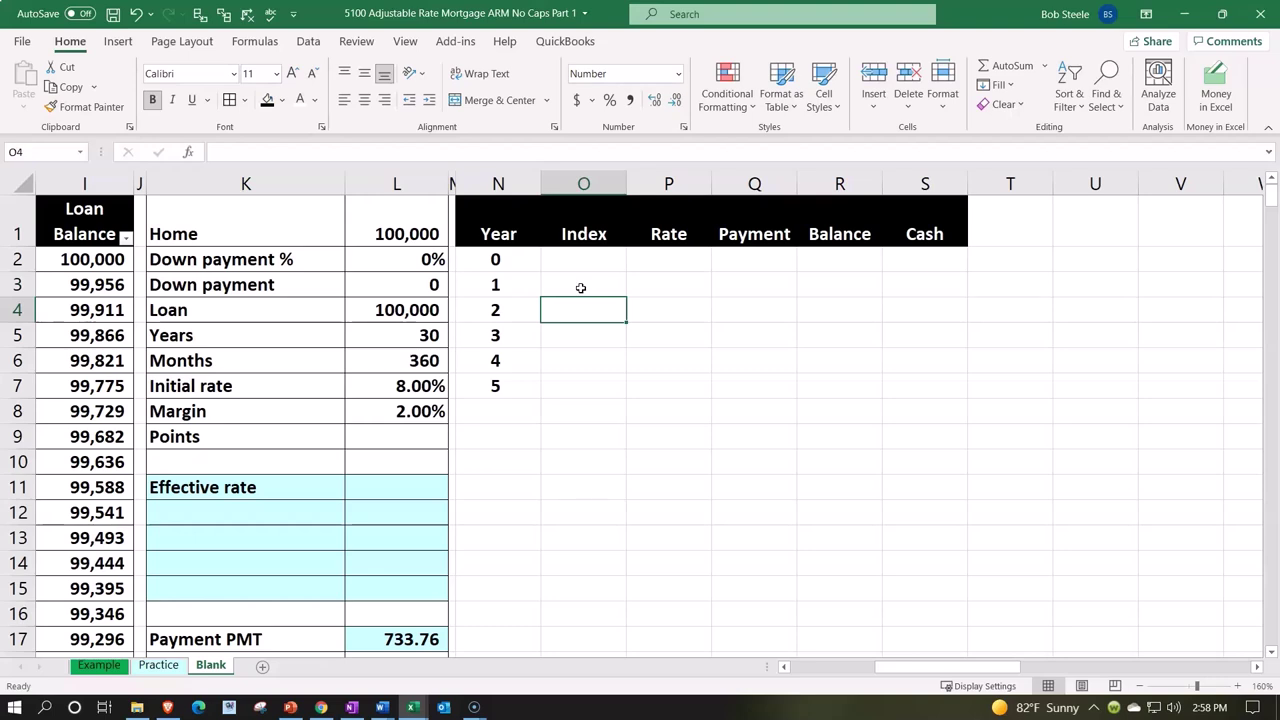
{"action": "left_click", "coordinate": [425, 390]}
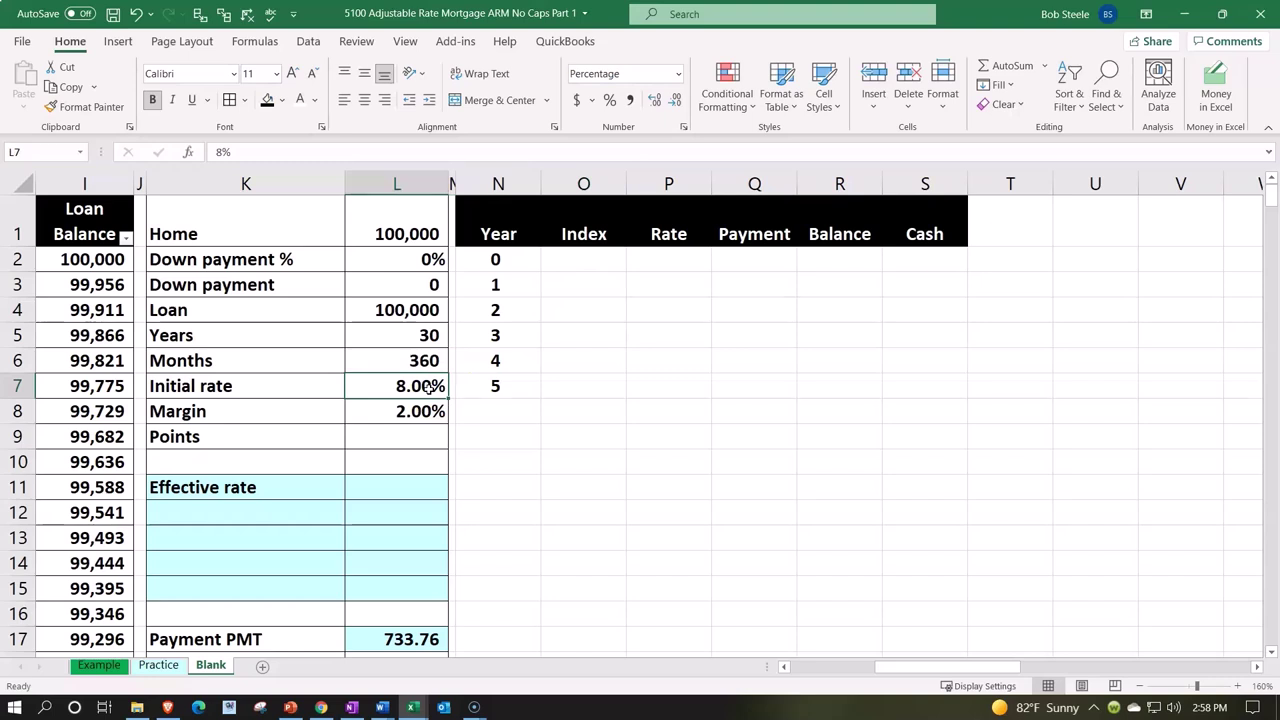
{"action": "left_click", "coordinate": [670, 280]}
{"action": "type", "text": "="}
{"action": "key", "text": "Left"}
{"action": "key", "text": "Left"}
{"action": "key", "text": "Left"}
{"action": "key", "text": "Left"}
{"action": "key", "text": "Down"}
{"action": "key", "text": "Down"}
{"action": "key", "text": "Down"}
{"action": "key", "text": "Down"}
{"action": "key", "text": "Return"}
Format the Index and Rate cells O2:P7 as percentages with two decimal places.
{"action": "left_click", "coordinate": [675, 274]}
{"action": "left_click_drag", "start_coordinate": [586, 262], "coordinate": [635, 381]}
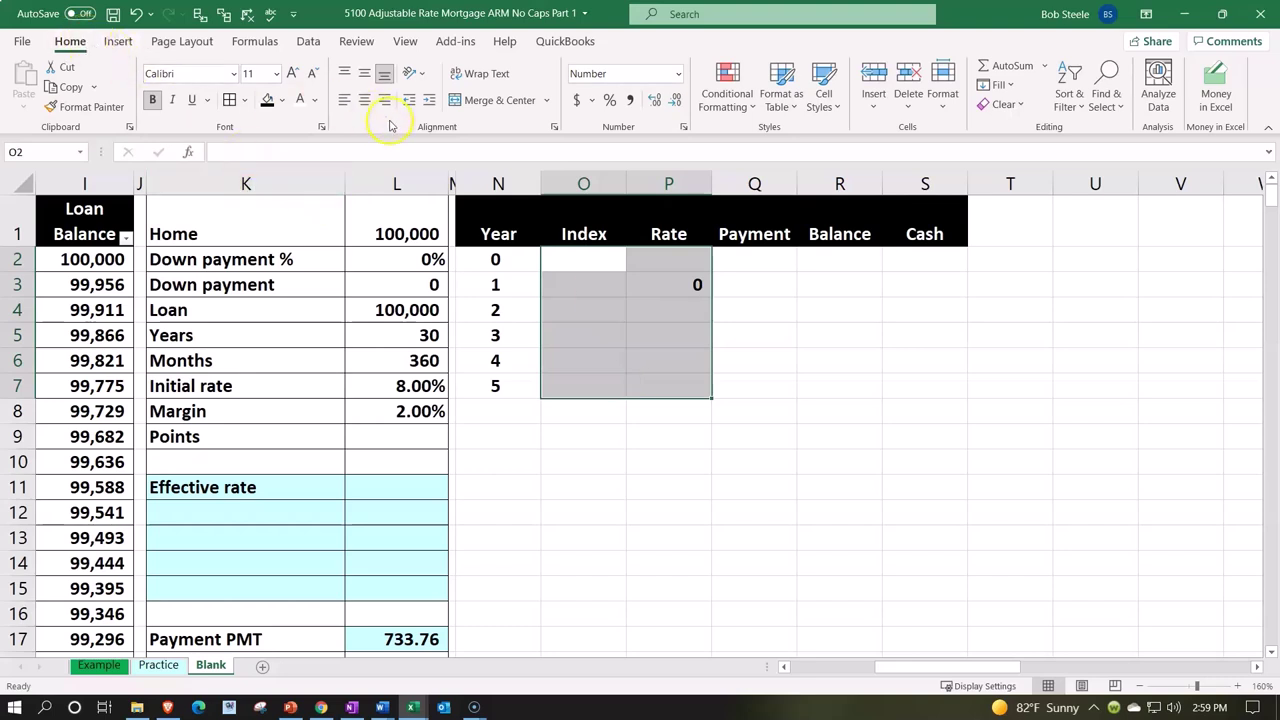
{"action": "left_click", "coordinate": [610, 101]}
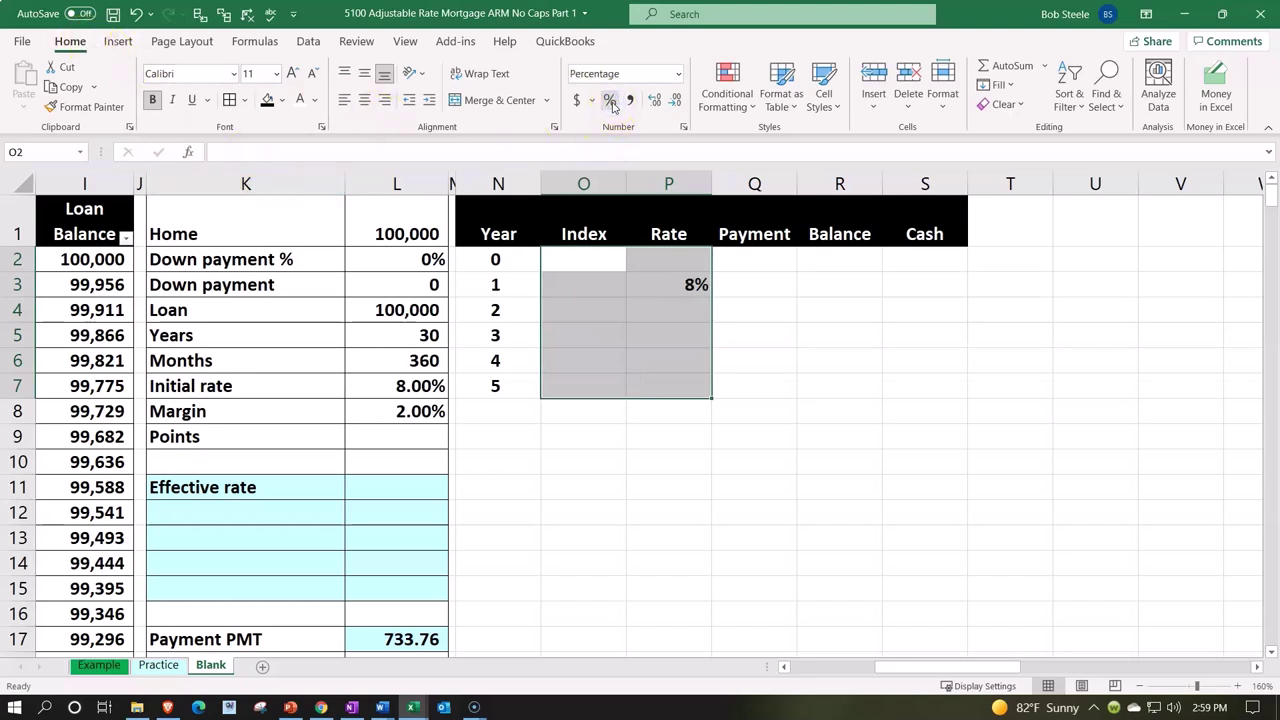
{"action": "left_click", "coordinate": [654, 100]}
{"action": "left_click", "coordinate": [654, 100]}
Enter the index rates 10%, 13%, 15% and 10% for years 2 to 5 in O4:O7.
{"action": "left_click", "coordinate": [599, 310]}
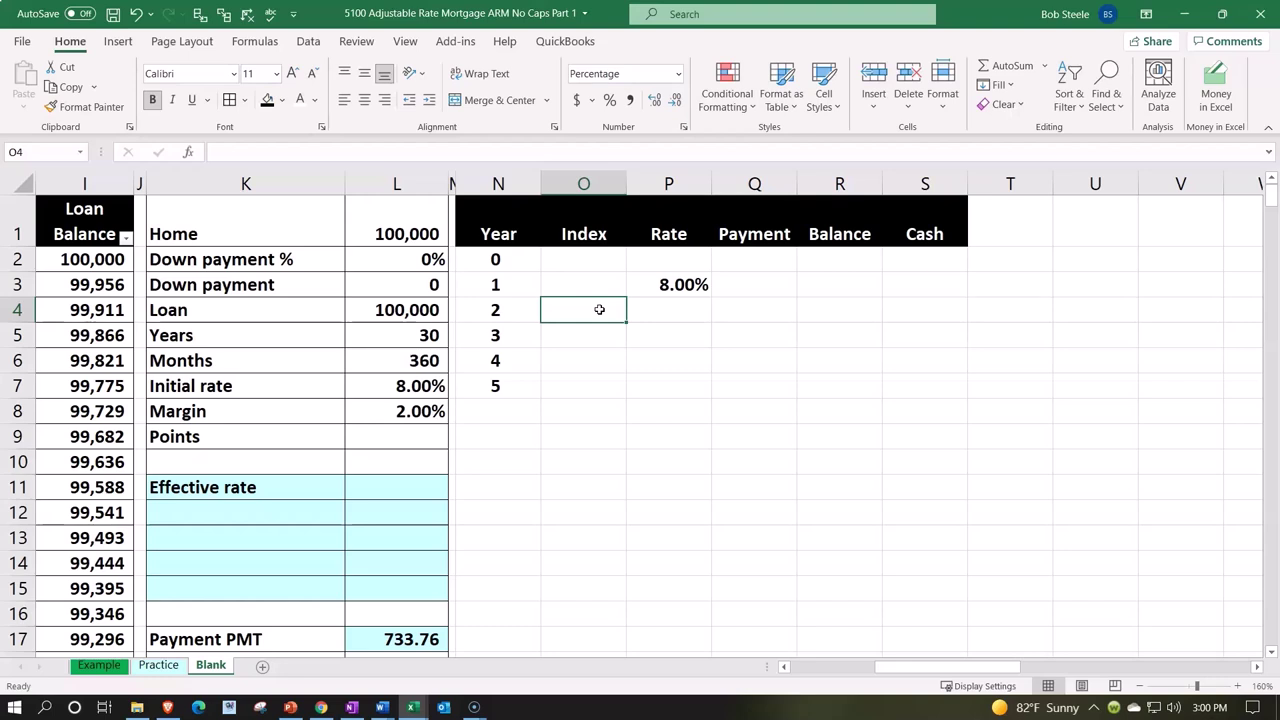
{"action": "type", "text": "10"}
{"action": "key", "text": "Return"}
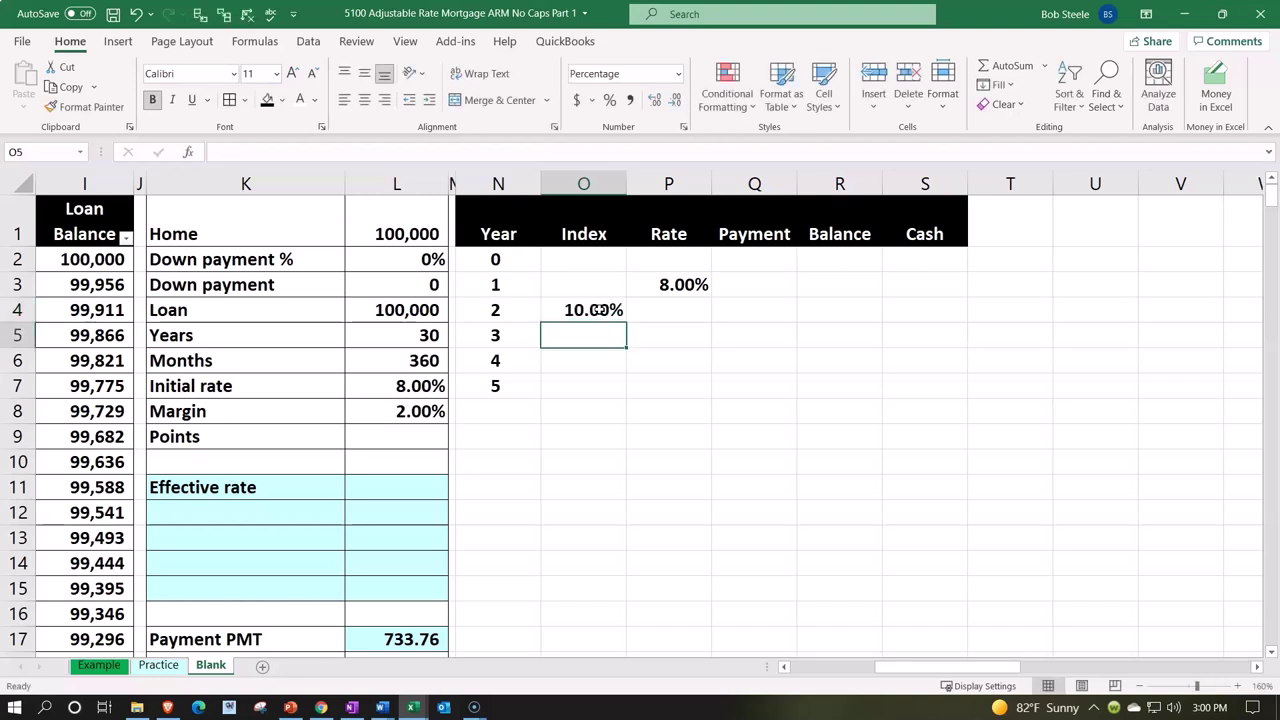
{"action": "type", "text": "13"}
{"action": "key", "text": "Return"}
{"action": "type", "text": "15"}
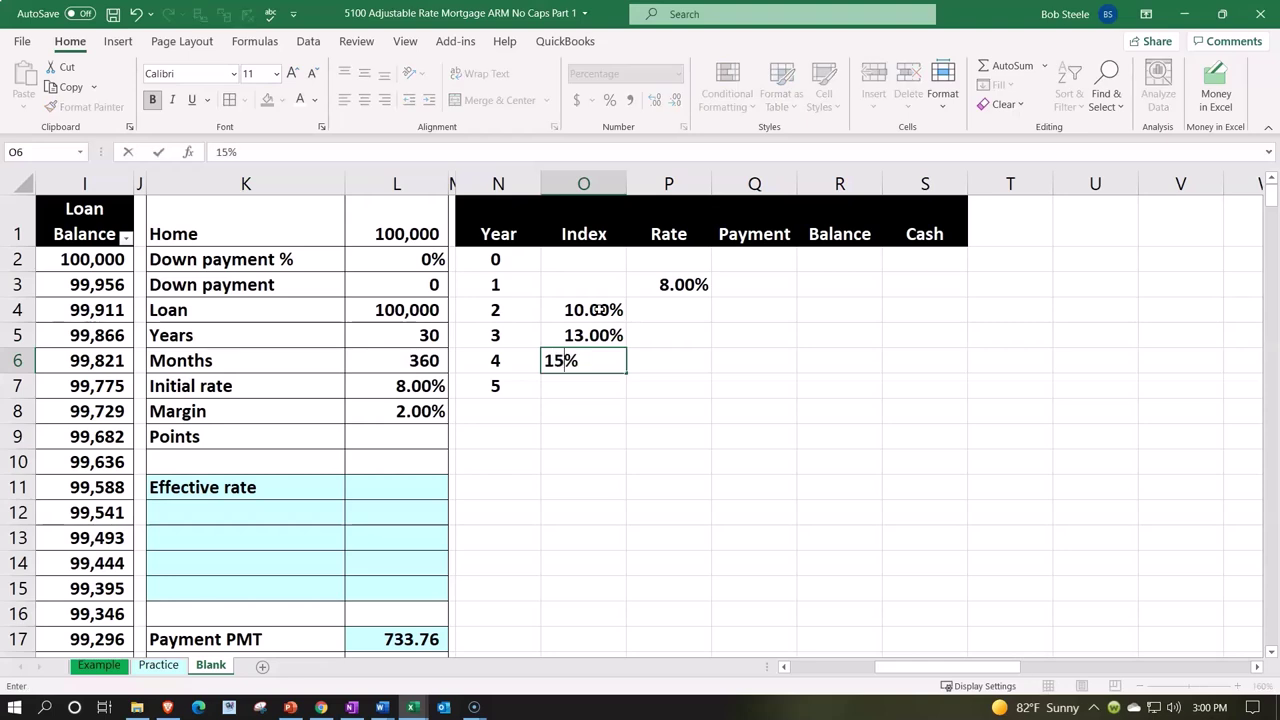
{"action": "key", "text": "Return"}
{"action": "type", "text": "10"}
{"action": "key", "text": "Return"}
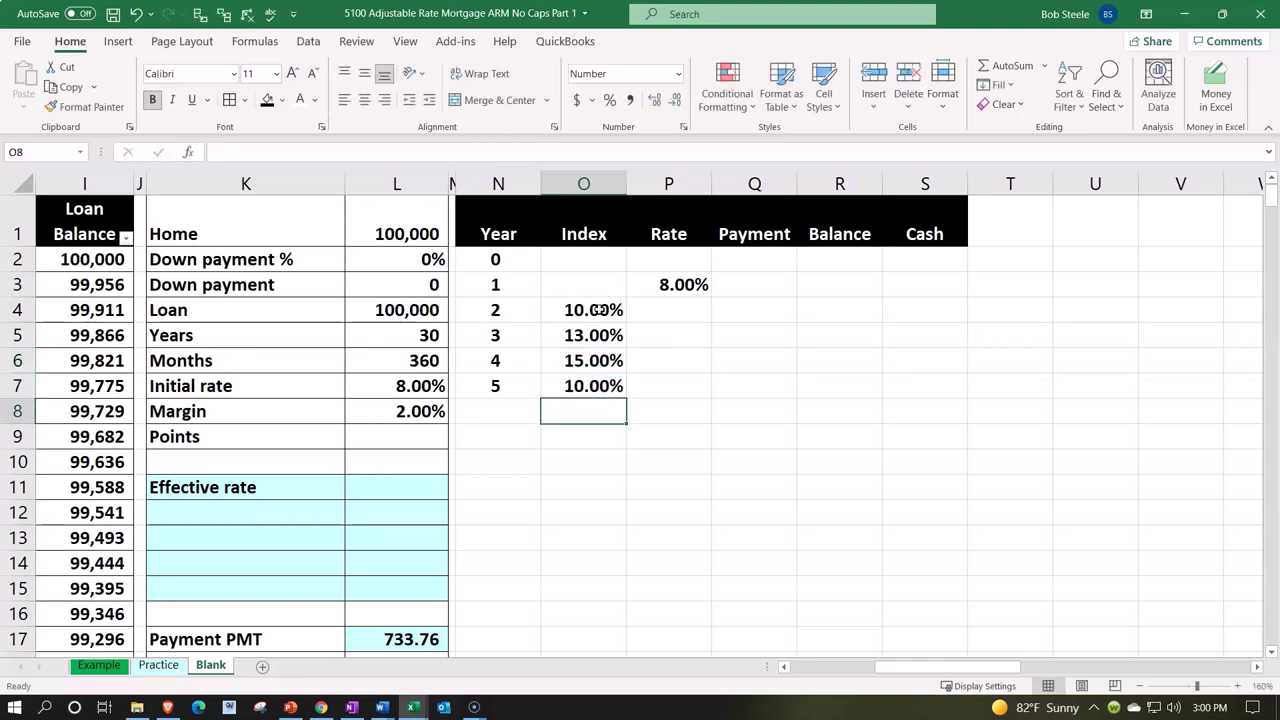
{"action": "left_click", "coordinate": [597, 310]}
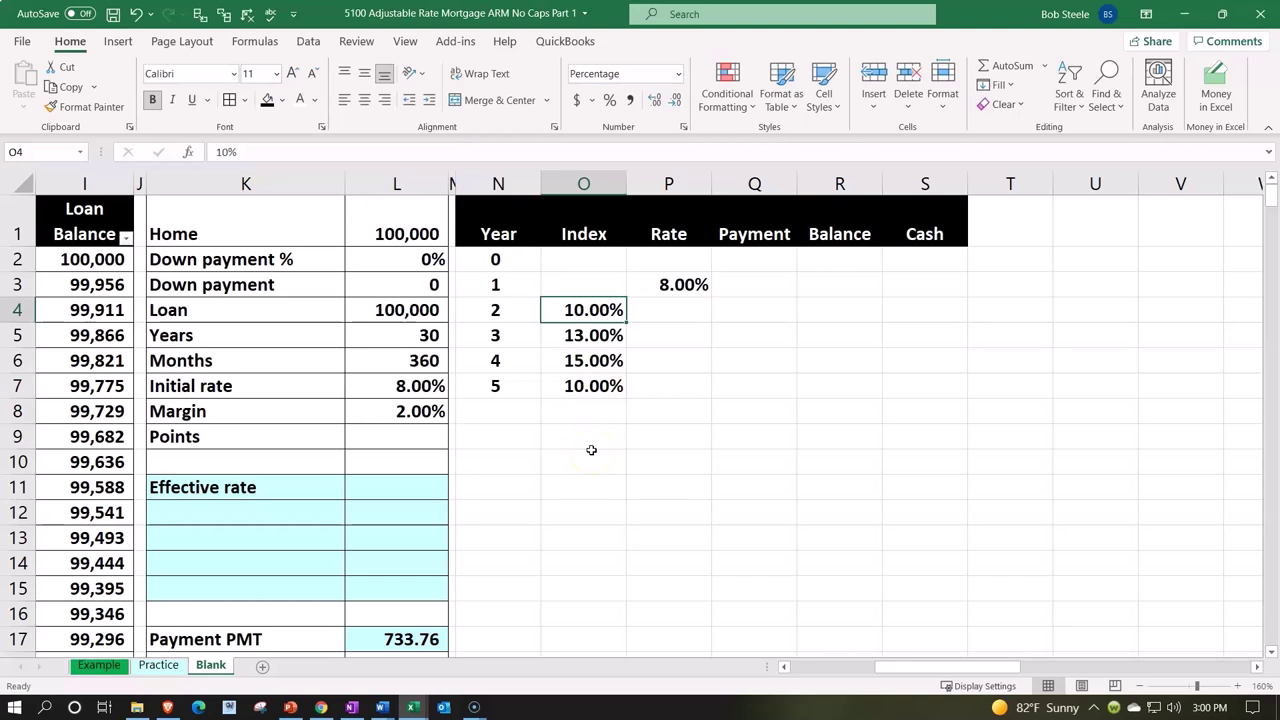
{"action": "key", "text": "Down"}
{"action": "key", "text": "Down"}
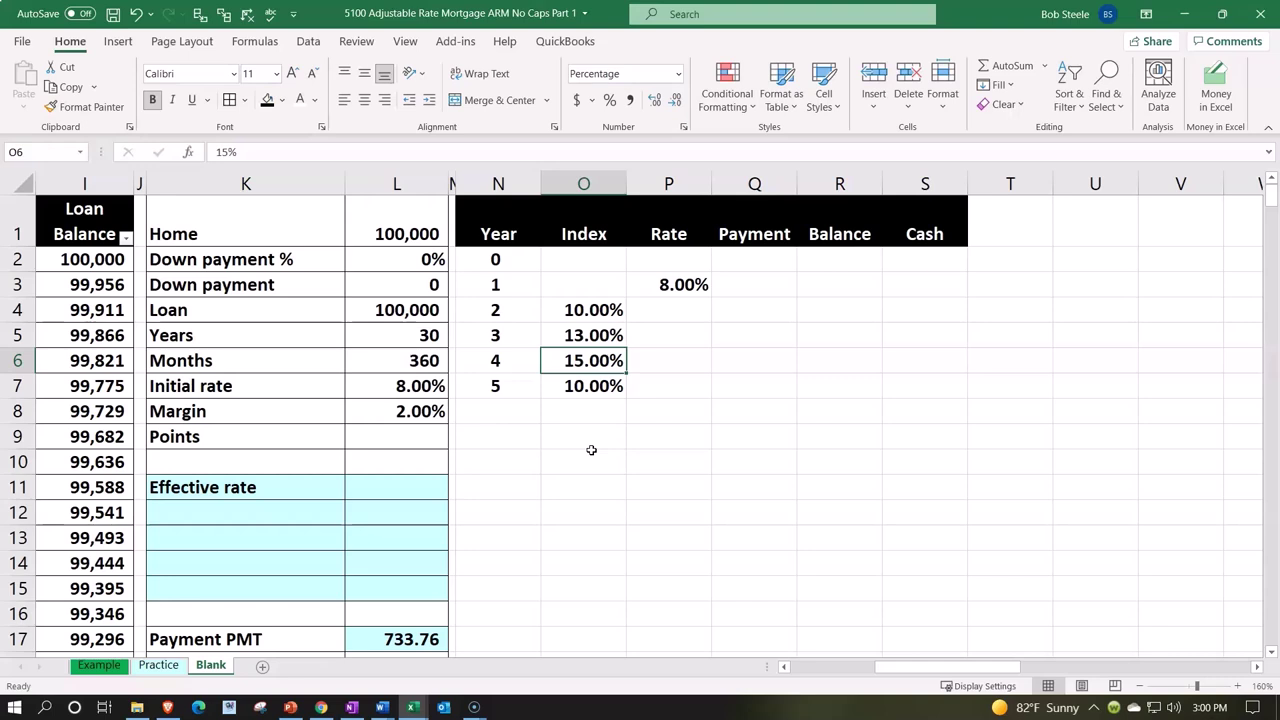
Try calculating the year 2 rate in P4 as the index times the margin, with the formula =O4*$L$8.
{"action": "left_click", "coordinate": [683, 311]}
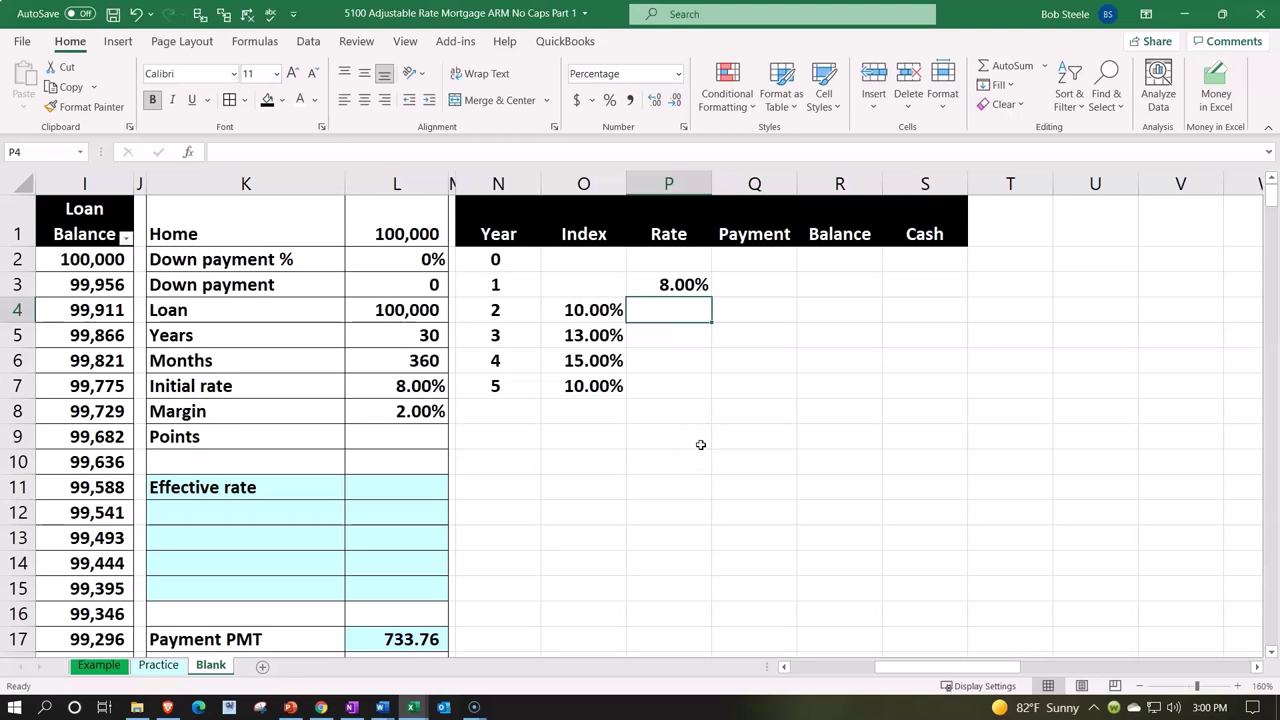
{"action": "type", "text": "="}
{"action": "key", "text": "Left"}
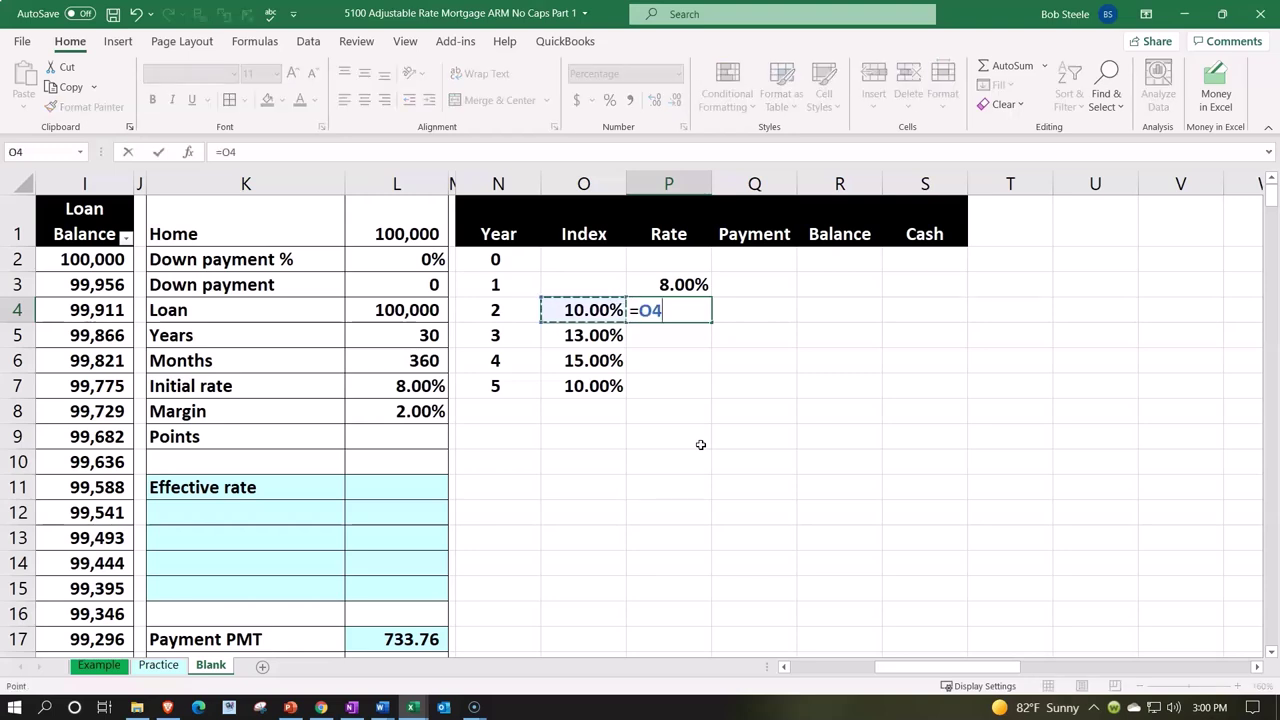
{"action": "type", "text": "*"}
{"action": "key", "text": "Down"}
{"action": "key", "text": "Down"}
{"action": "key", "text": "Down"}
{"action": "key", "text": "Left"}
{"action": "key", "text": "Left"}
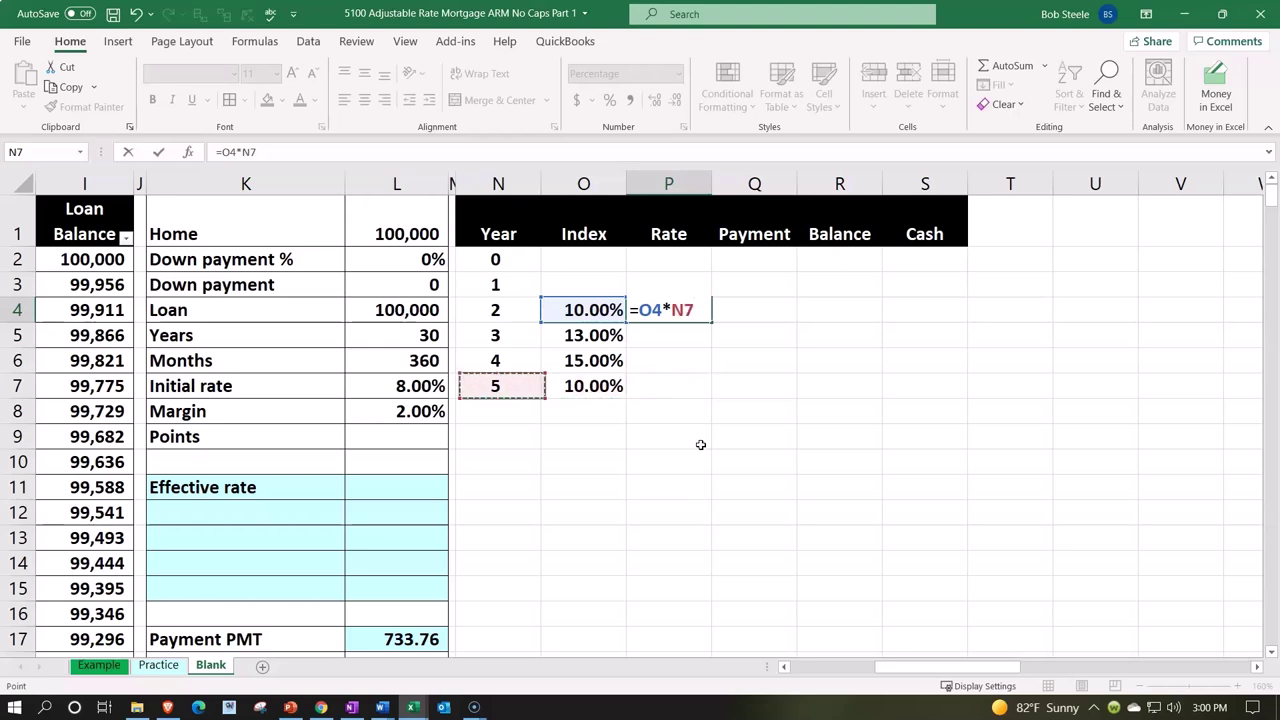
{"action": "key", "text": "Left"}
{"action": "key", "text": "Left"}
{"action": "key", "text": "Down"}
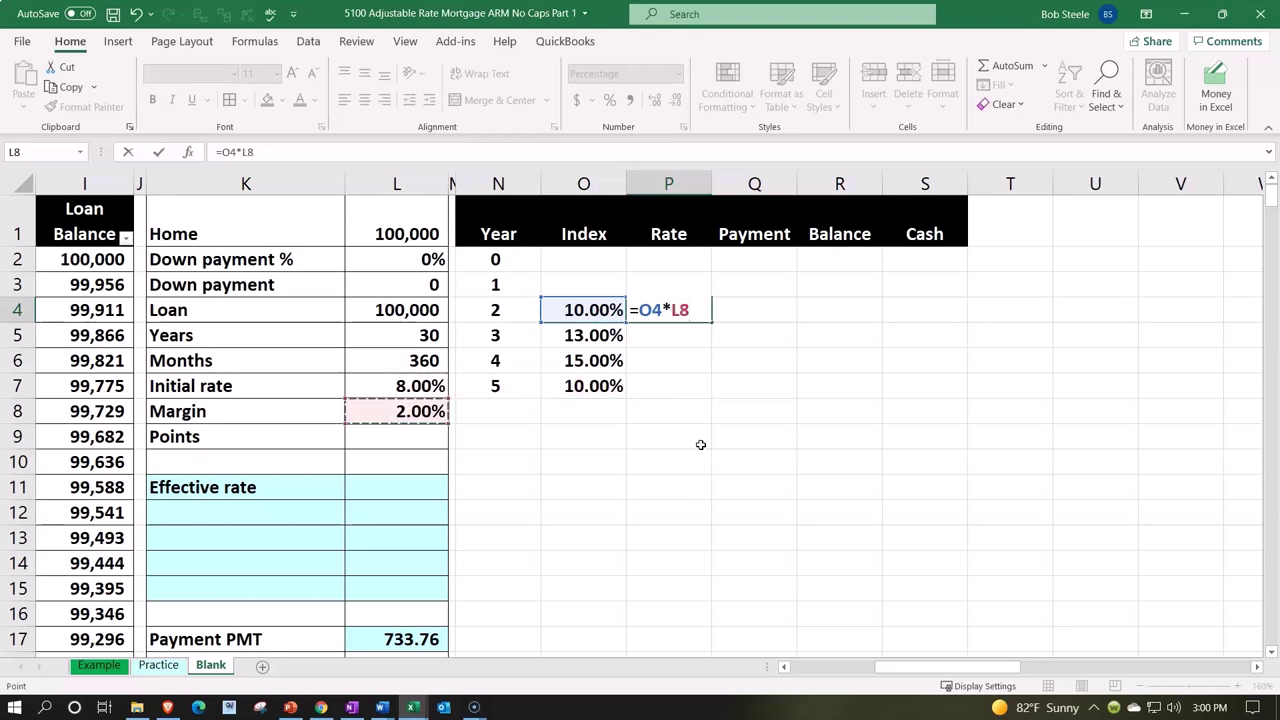
{"action": "key", "text": "F4"}
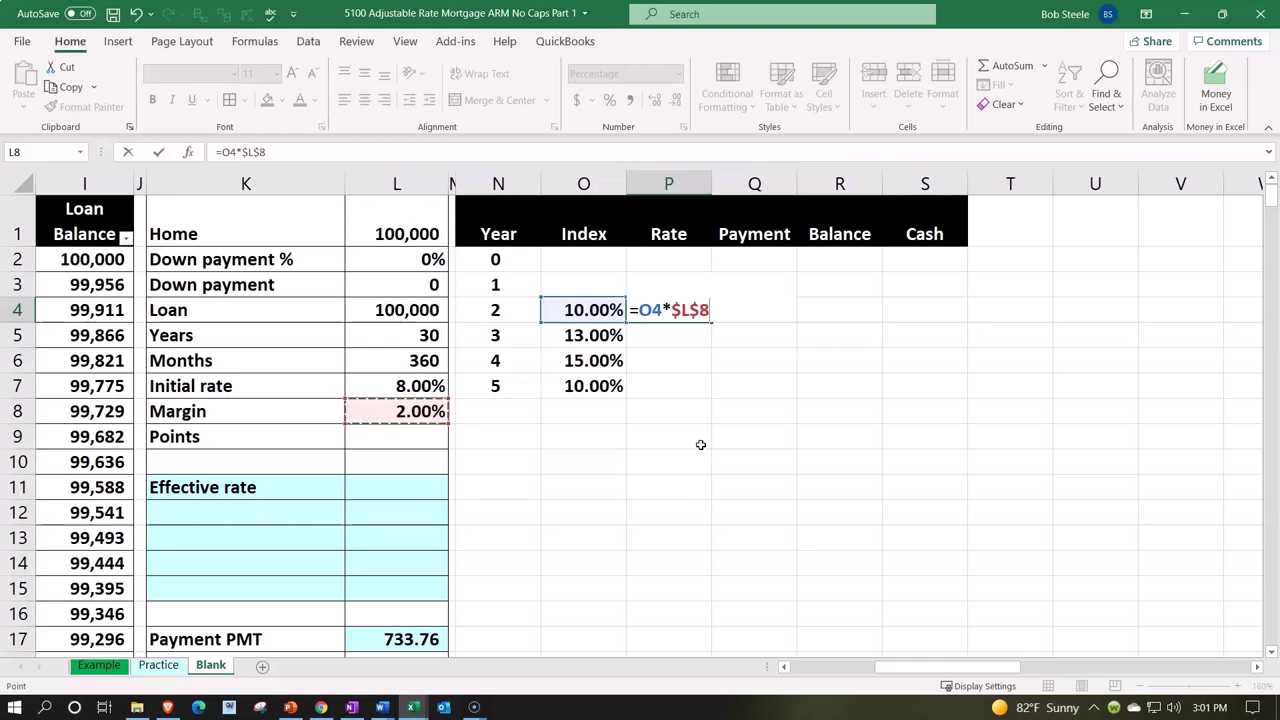
{"action": "key", "text": "Return"}
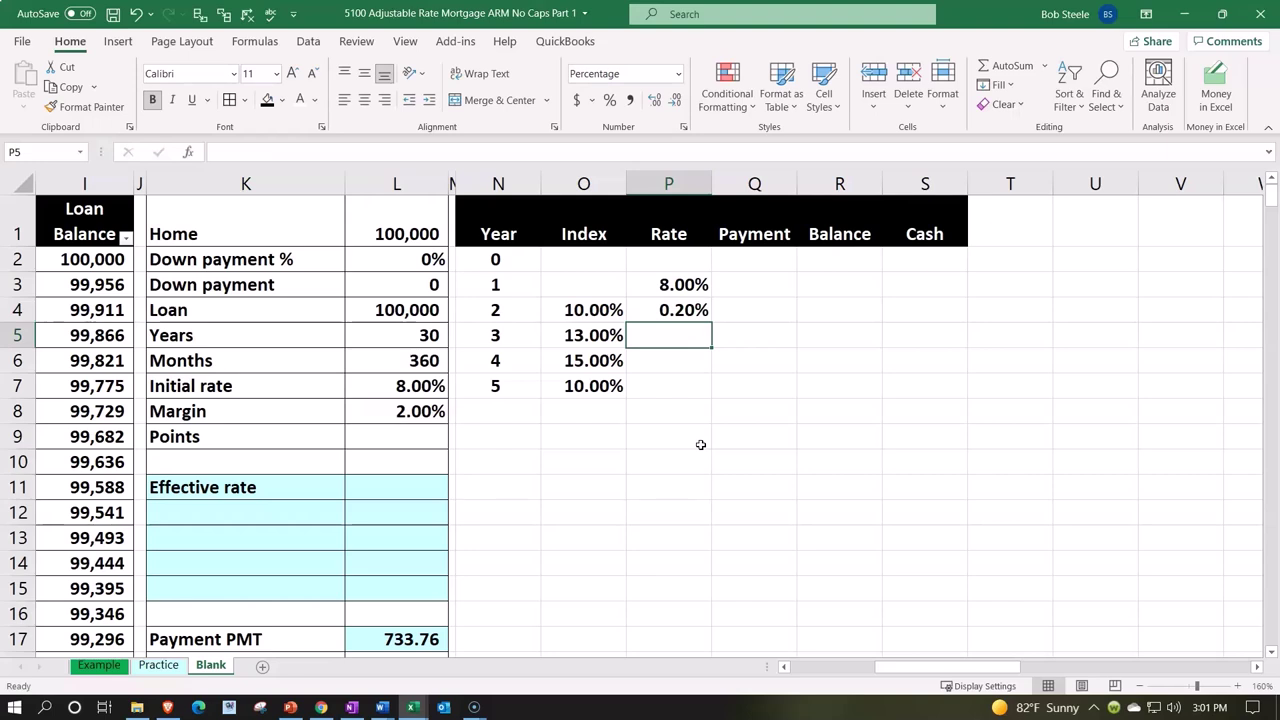
Calculate the year 3 rate in P5 as the index plus the margin, with the formula =O5+L8.
{"action": "type", "text": "="}
{"action": "key", "text": "Left"}
{"action": "type", "text": "+"}
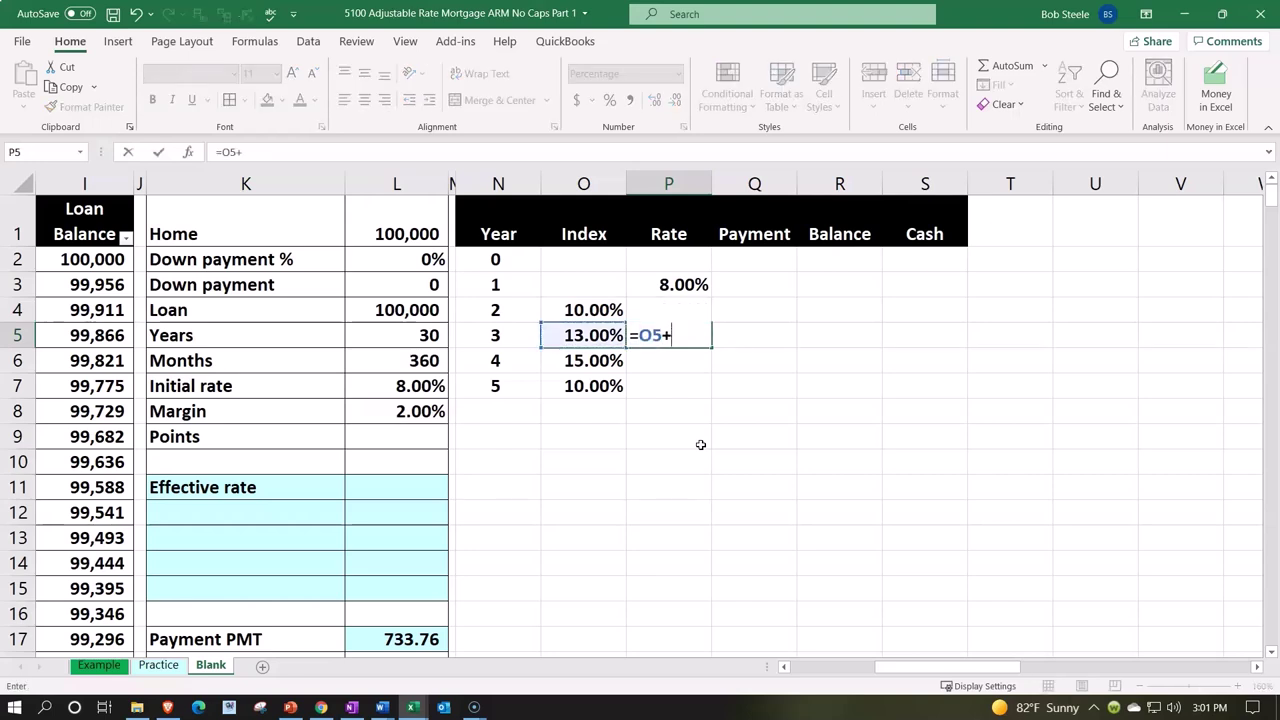
{"action": "key", "text": "Down"}
{"action": "key", "text": "Down"}
{"action": "key", "text": "Left"}
{"action": "key", "text": "Left"}
{"action": "key", "text": "Left"}
{"action": "key", "text": "Left"}
{"action": "key", "text": "Down"}
{"action": "key", "text": "Return"}
Replace the year 2 rate formula in P4 with =O4+L8, so that the margin is added to the index.
{"action": "key", "text": "Up"}
{"action": "key", "text": "Up"}
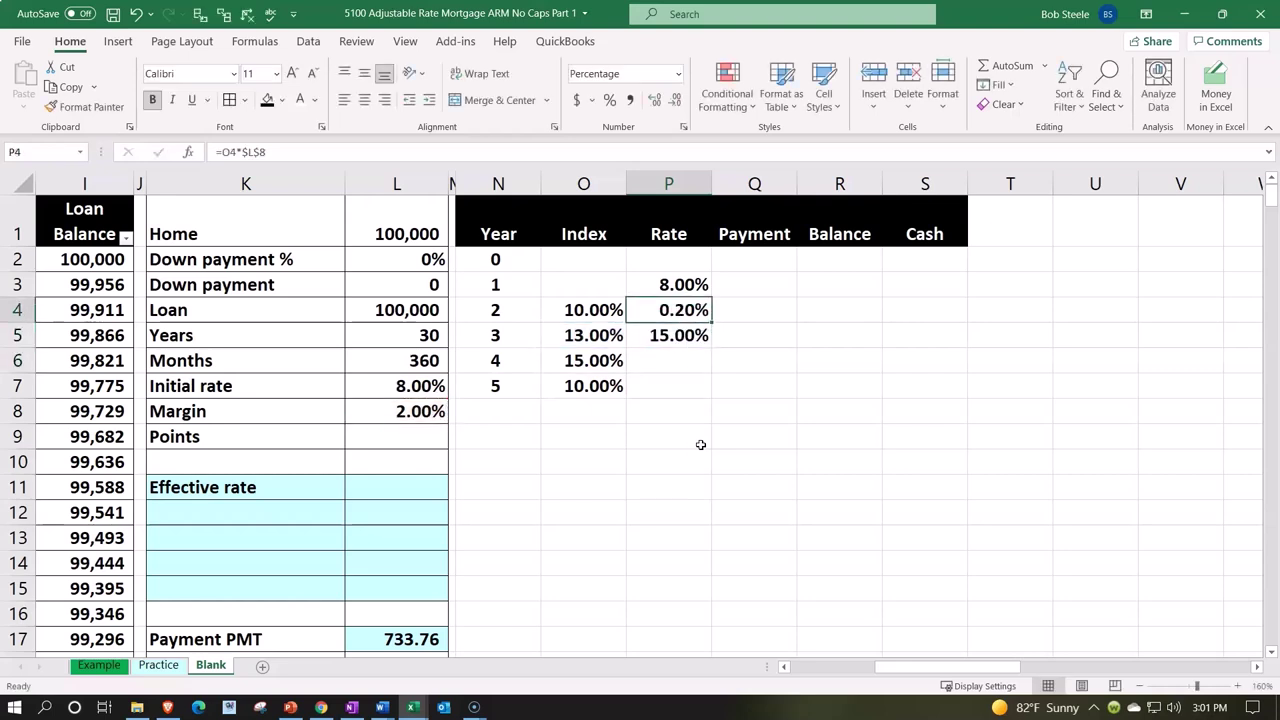
{"action": "type", "text": "="}
{"action": "key", "text": "Left"}
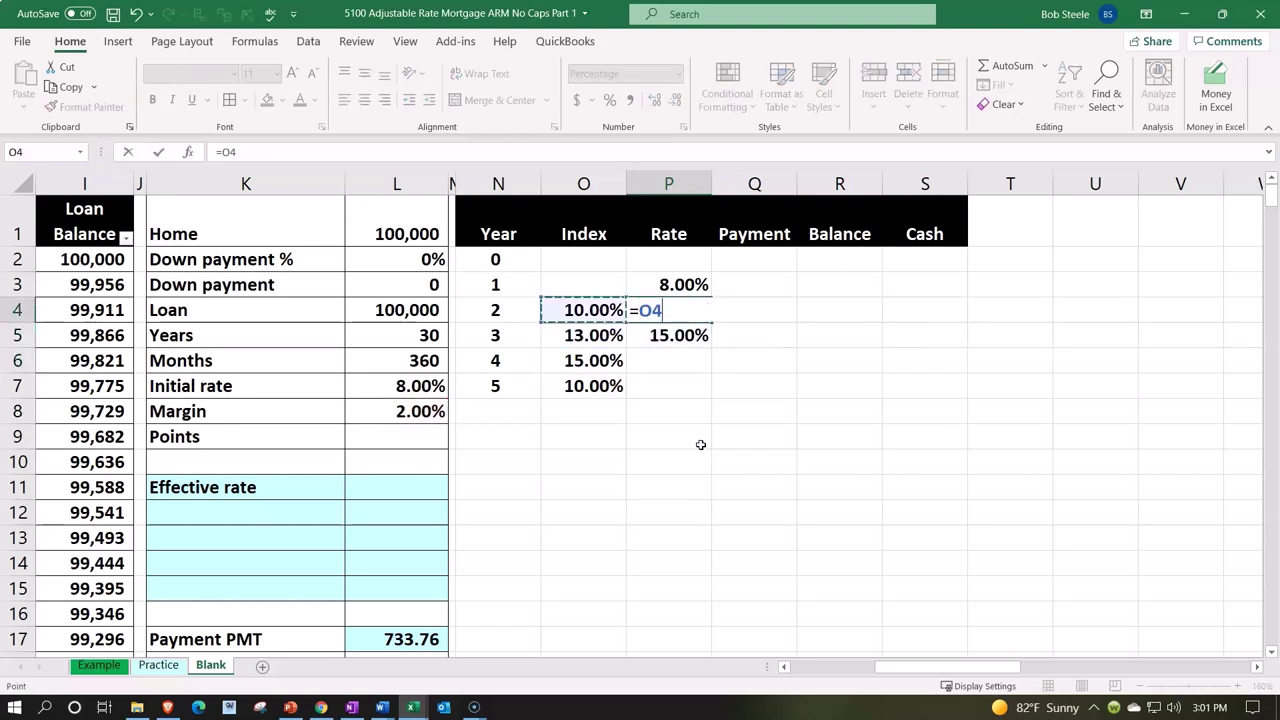
{"action": "type", "text": "+"}
{"action": "key", "text": "Down"}
{"action": "key", "text": "Down"}
{"action": "key", "text": "Left"}
{"action": "key", "text": "Left"}
{"action": "key", "text": "Left"}
{"action": "key", "text": "Down"}
{"action": "key", "text": "Left"}
{"action": "key", "text": "Down"}
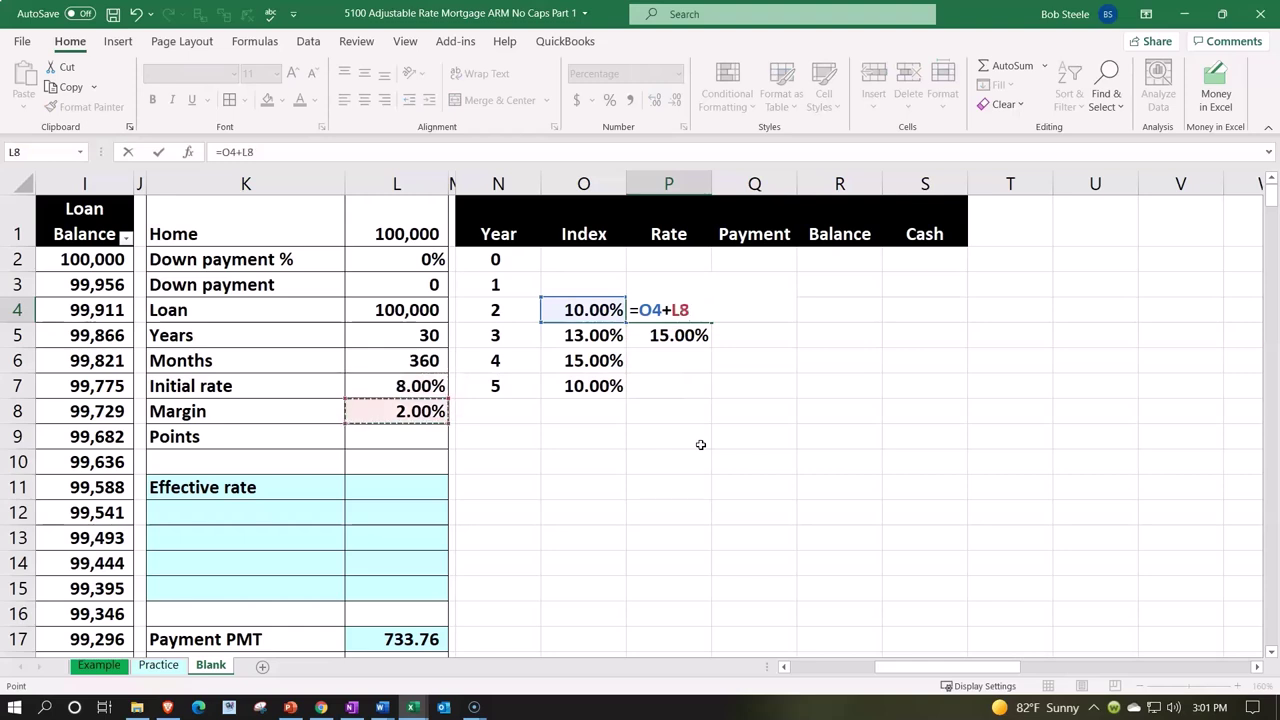
{"action": "key", "text": "Return"}
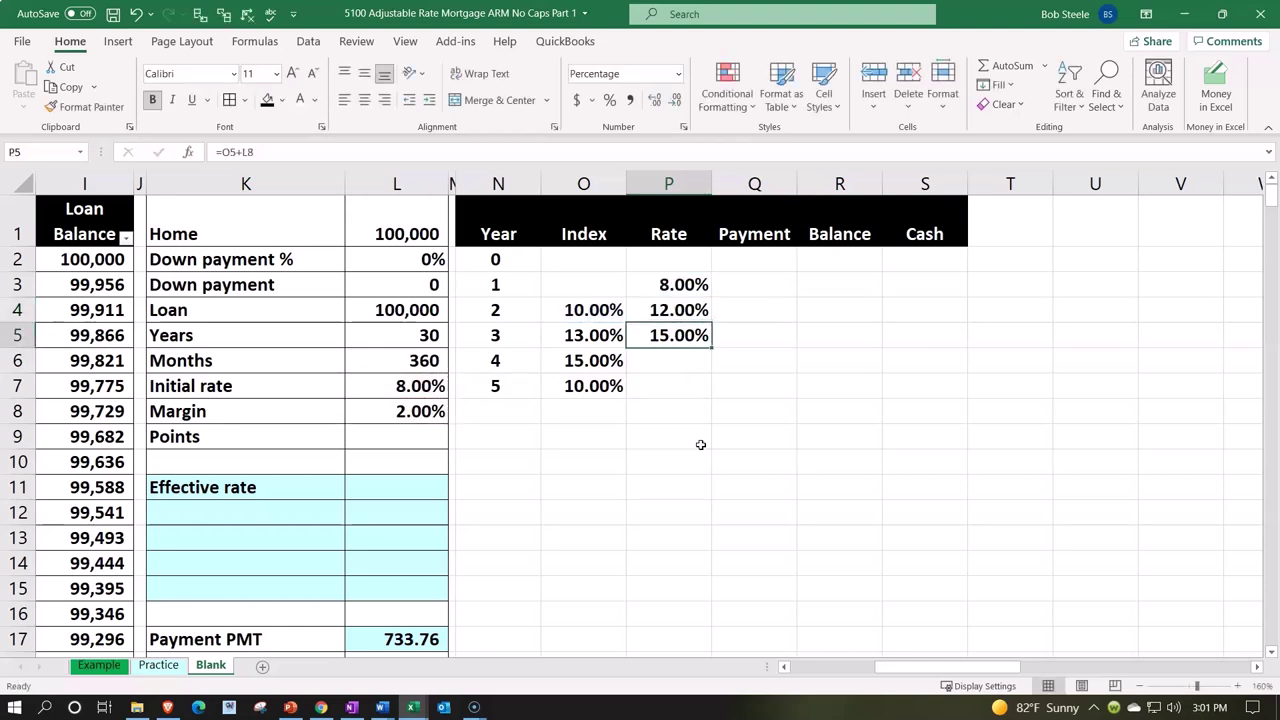
Calculate the year 4 rate in P6 by adding the margin in L8 to the index in O6.
{"action": "key", "text": "Delete"}
{"action": "key", "text": "Down"}
{"action": "type", "text": "+"}
{"action": "key", "text": "Left"}
{"action": "type", "text": "+"}
{"action": "key", "text": "Down"}
{"action": "key", "text": "Left"}
{"action": "key", "text": "Left"}
{"action": "key", "text": "Left"}
{"action": "key", "text": "Down"}
{"action": "key", "text": "Return"}
Calculate the year 5 rate in P7 by adding the margin in L8 to the index in O7.
{"action": "type", "text": "="}
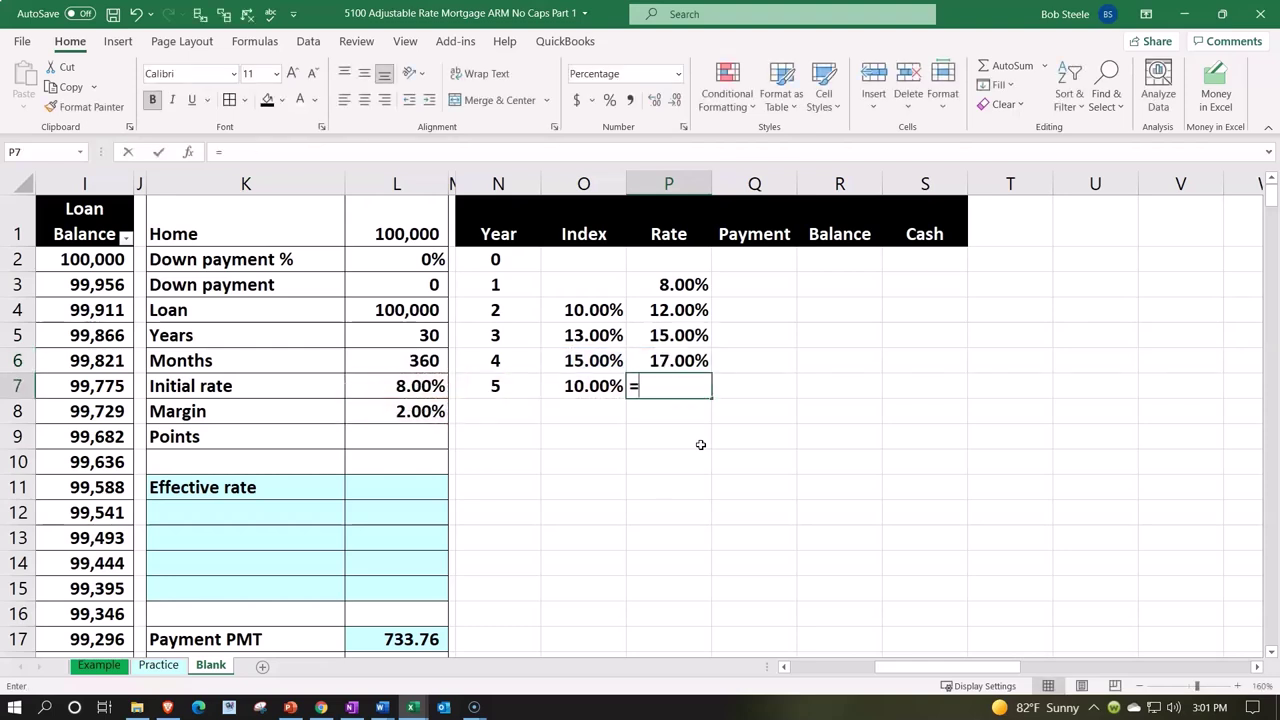
{"action": "key", "text": "Left"}
{"action": "key", "text": "Left"}
{"action": "key", "text": "Left"}
{"action": "key", "text": "Left"}
{"action": "key", "text": "Left"}
{"action": "key", "text": "Down"}
{"action": "key", "text": "Return"}
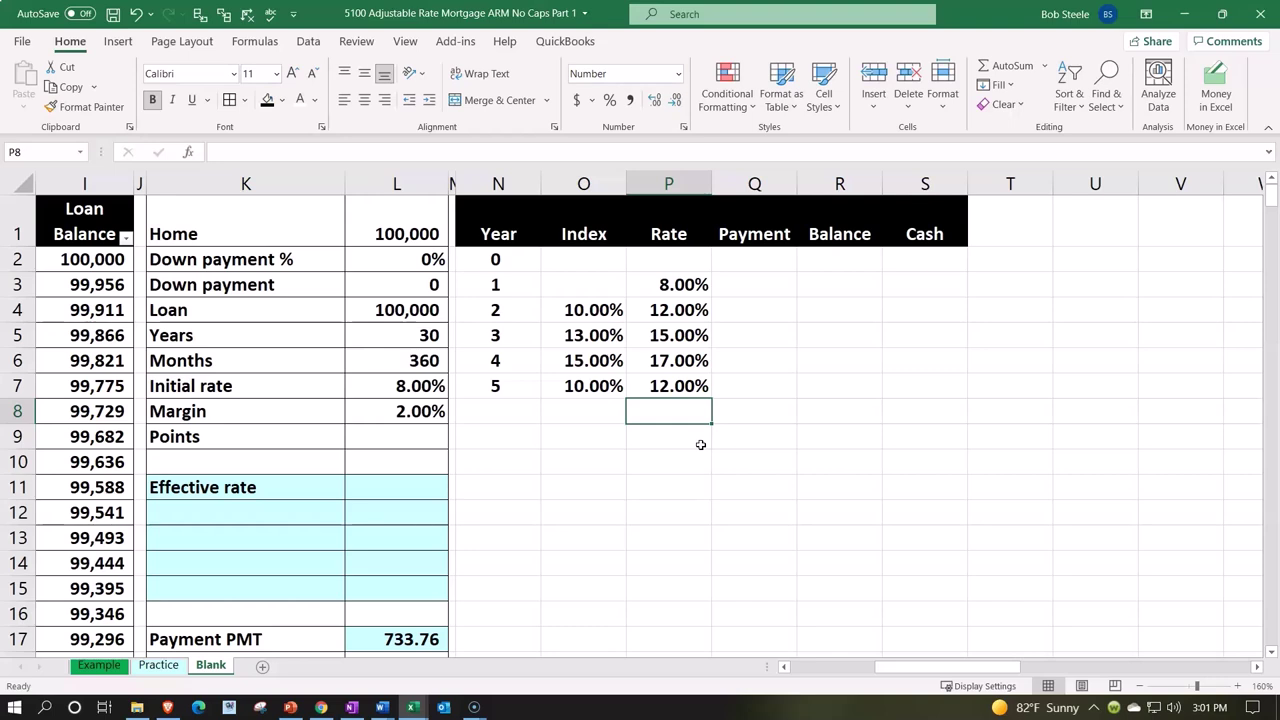
Clear the rates in P5:P7 and make the margin reference in P4 absolute, using the formula =O4+$L$8.
{"action": "left_click_drag", "start_coordinate": [683, 337], "coordinate": [682, 381]}
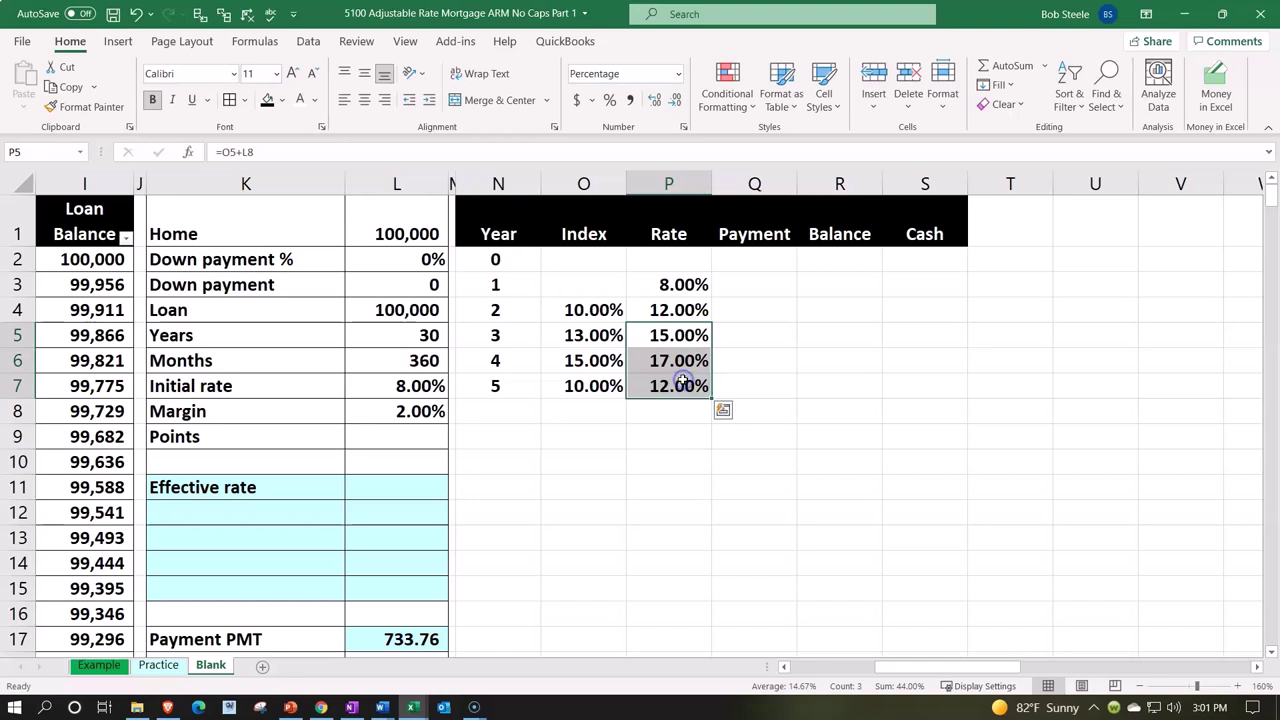
{"action": "key", "text": "Delete"}
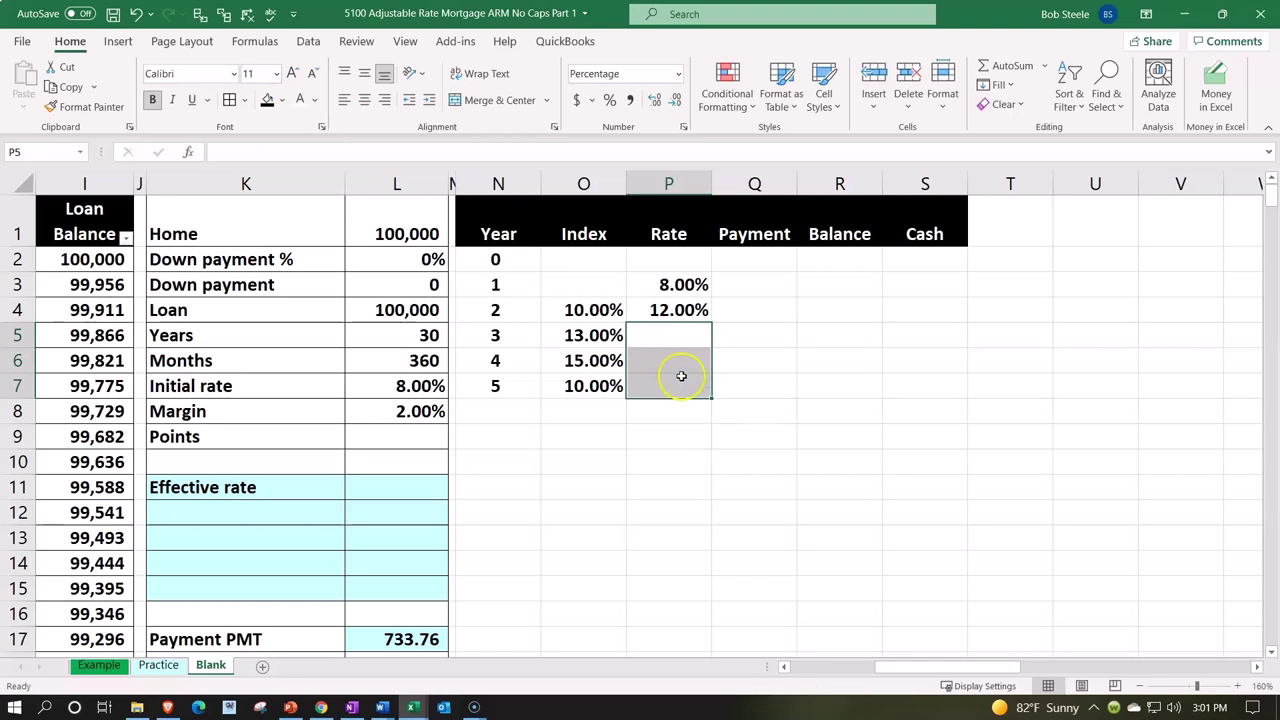
{"action": "double_click", "coordinate": [693, 310]}
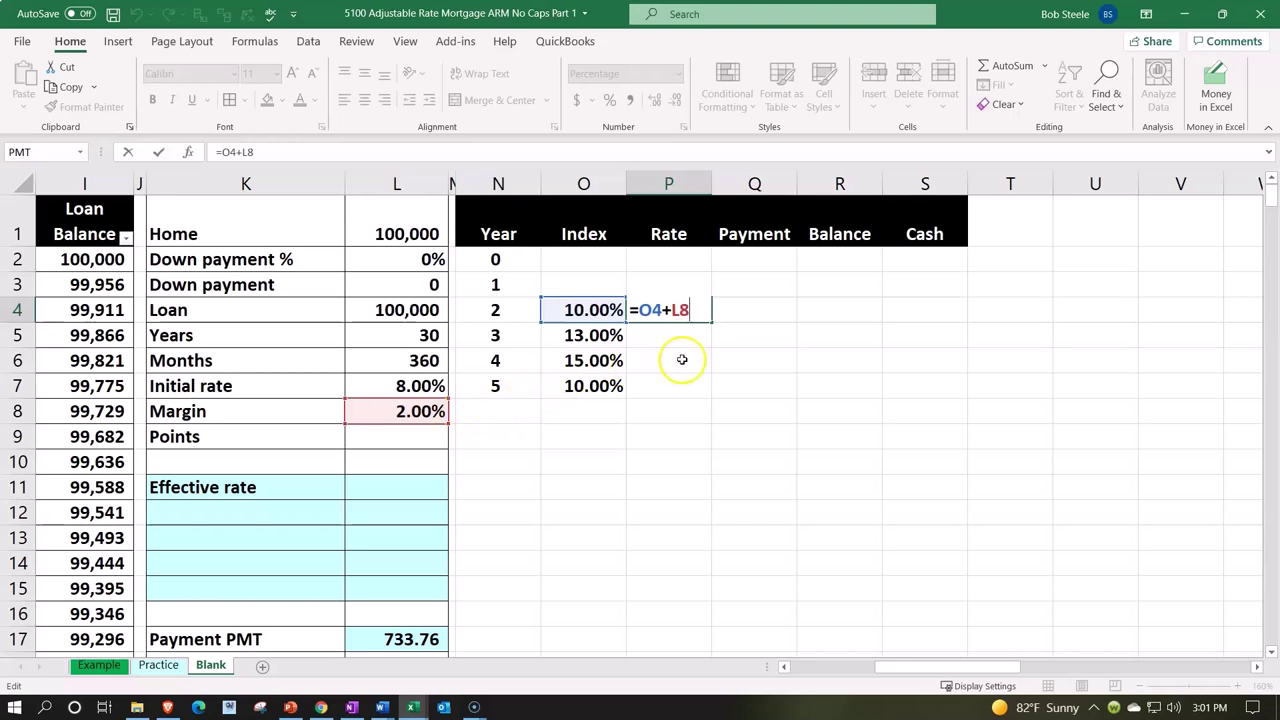
{"action": "key", "text": "F4"}
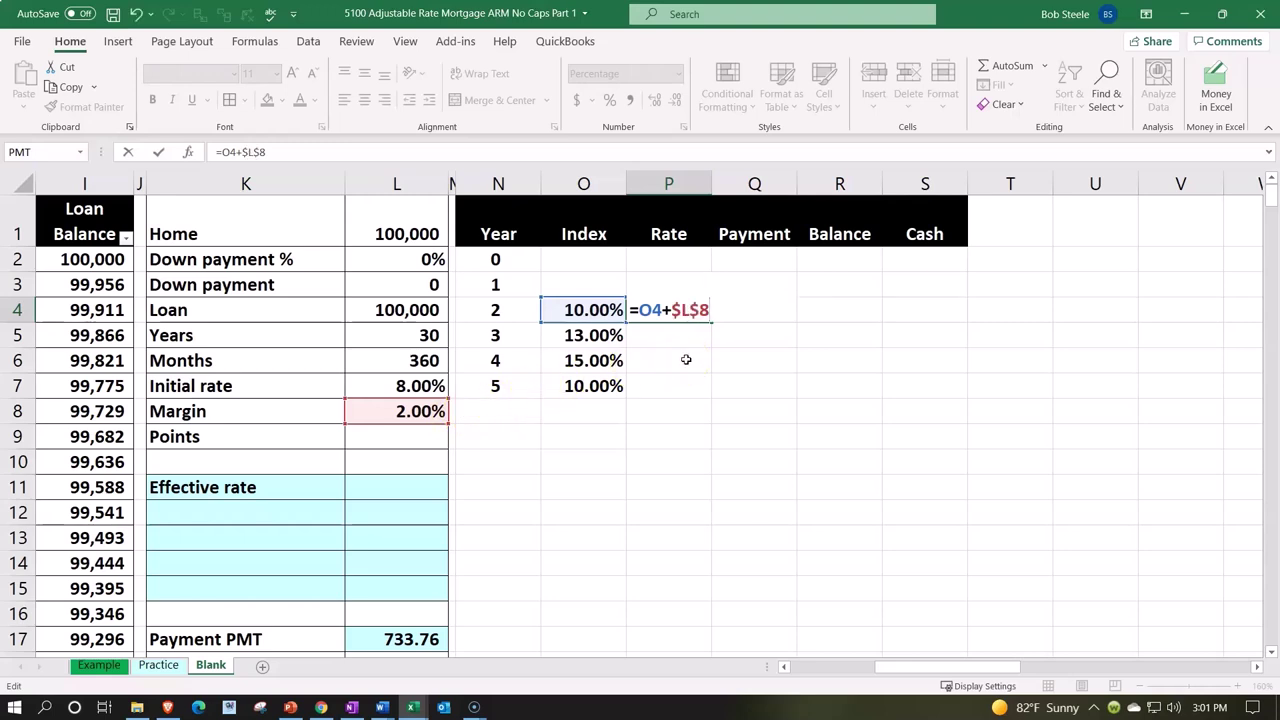
{"action": "key", "text": "Return"}
Fill the year 2 rate formula in P4 down through P7 for years 3 to 5.
{"action": "left_click", "coordinate": [697, 329]}
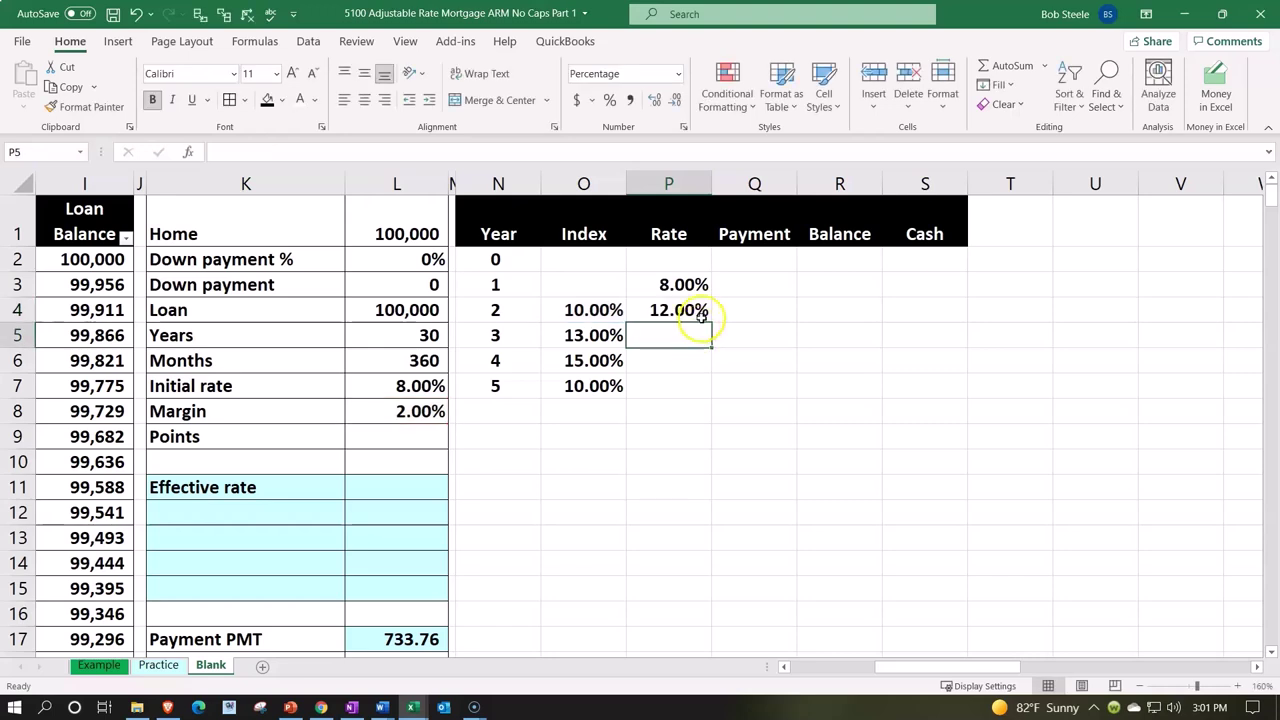
{"action": "left_click", "coordinate": [702, 316]}
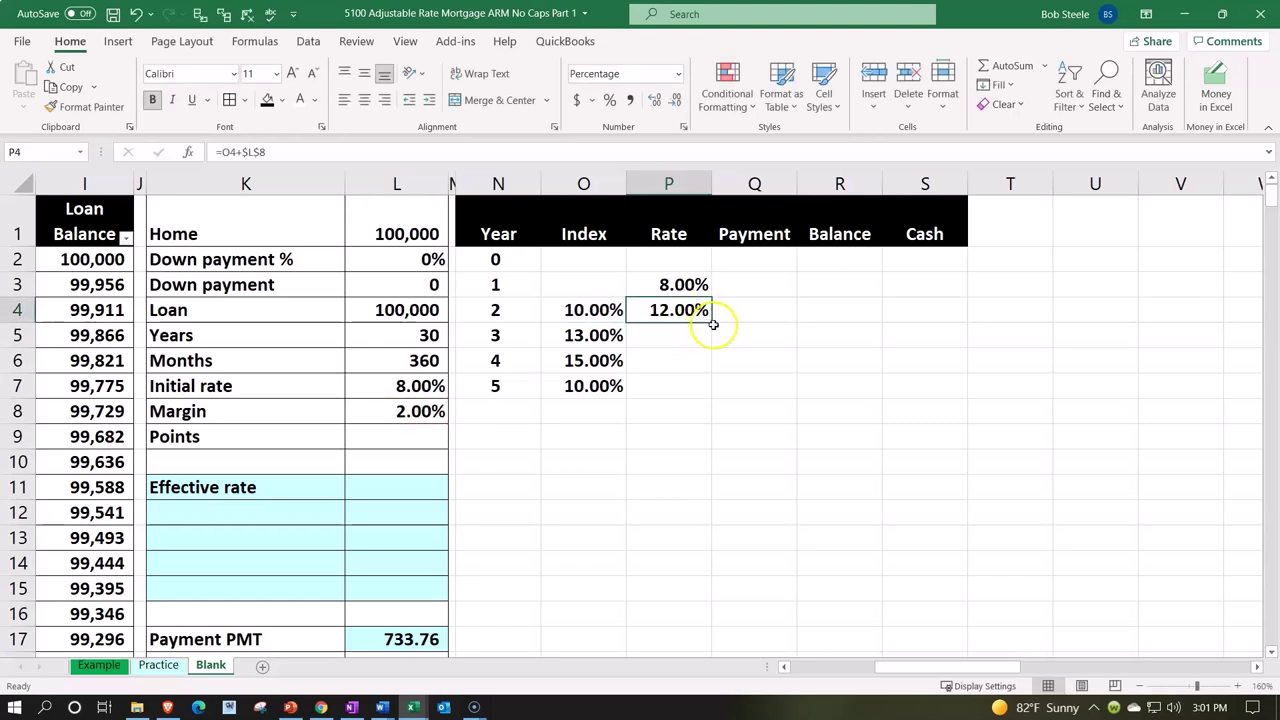
{"action": "left_click_drag", "start_coordinate": [709, 334], "coordinate": [710, 394]}
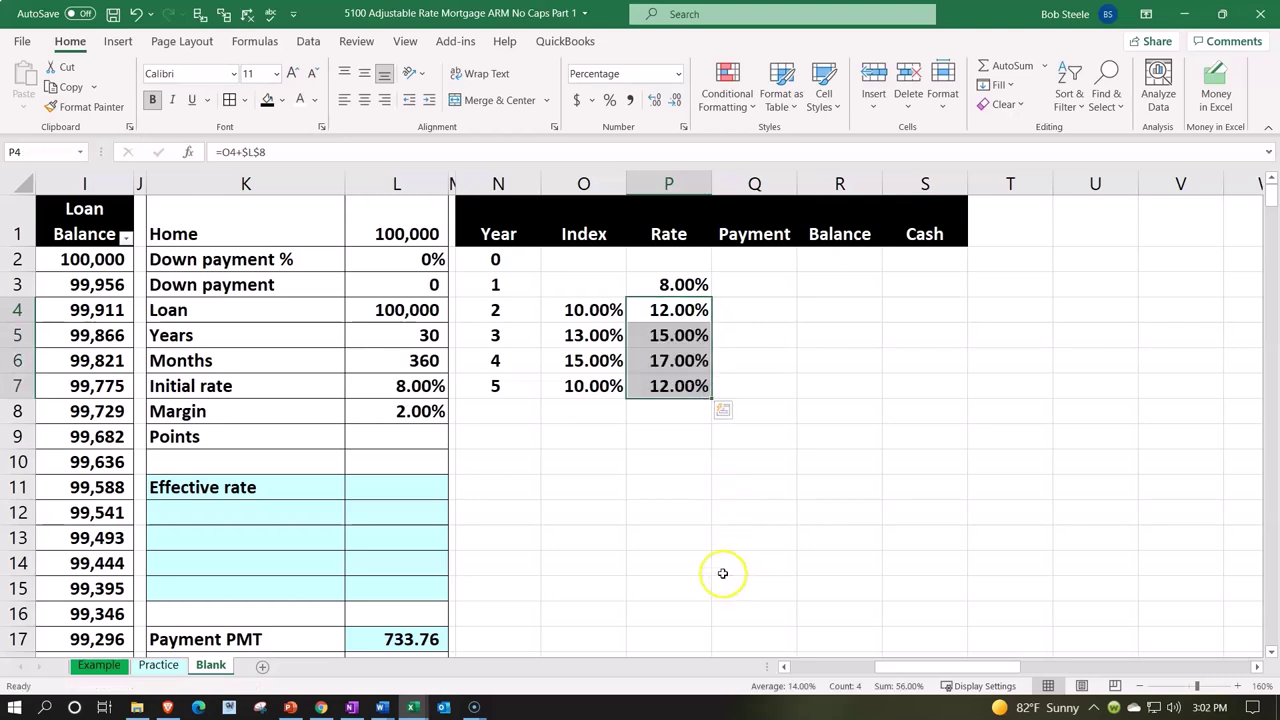
Insert a recommended line chart of the Index and Rate by year from the range N1:P7.
{"action": "left_click", "coordinate": [580, 287]}
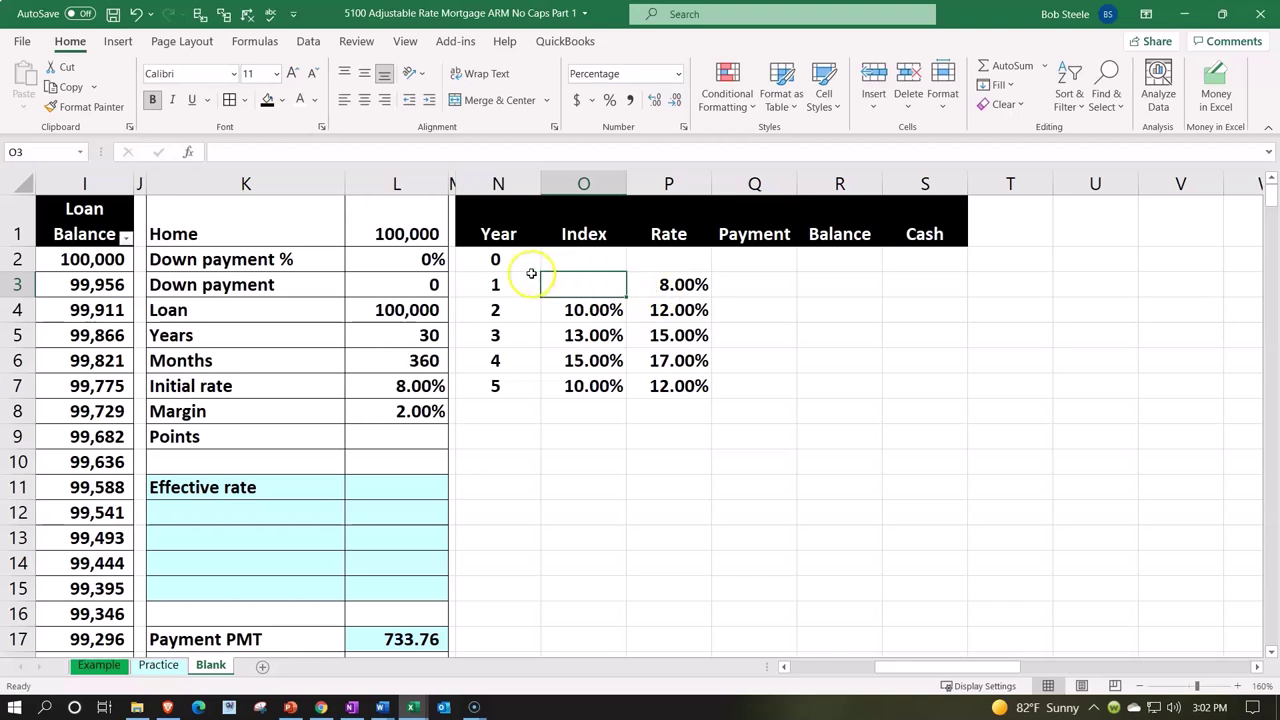
{"action": "left_click_drag", "start_coordinate": [507, 258], "coordinate": [654, 377]}
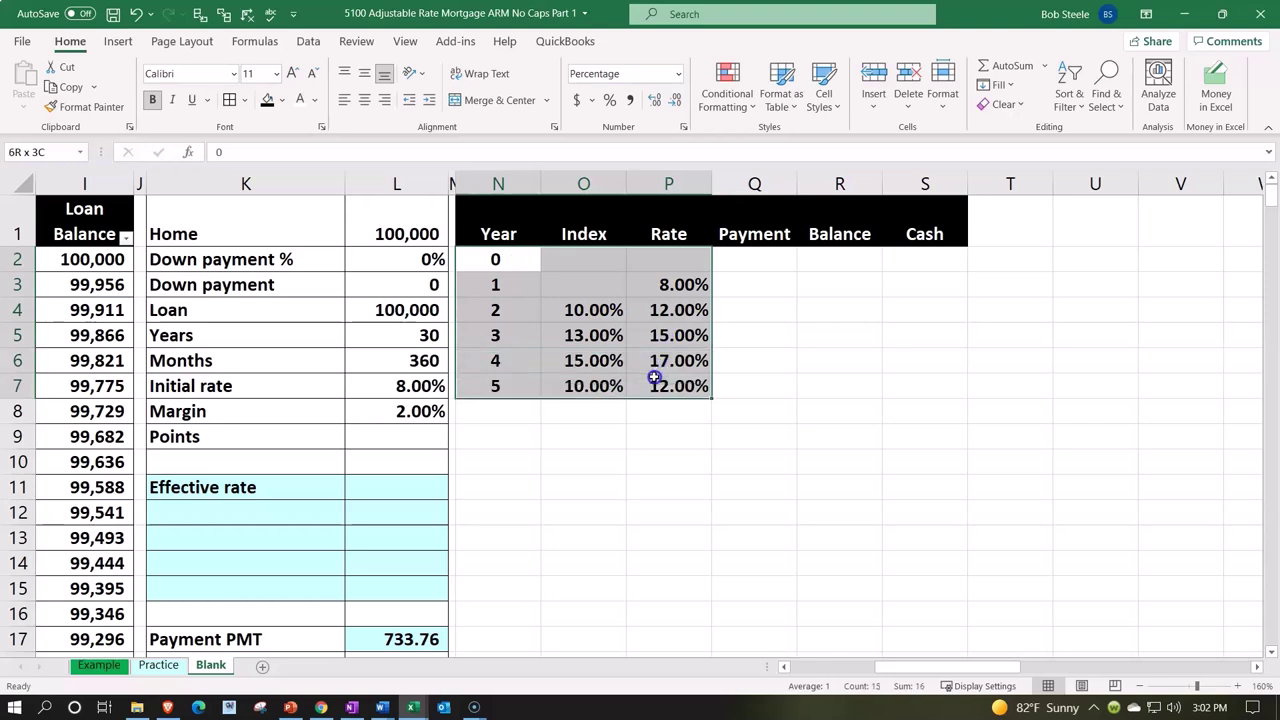
{"action": "left_click", "coordinate": [530, 285]}
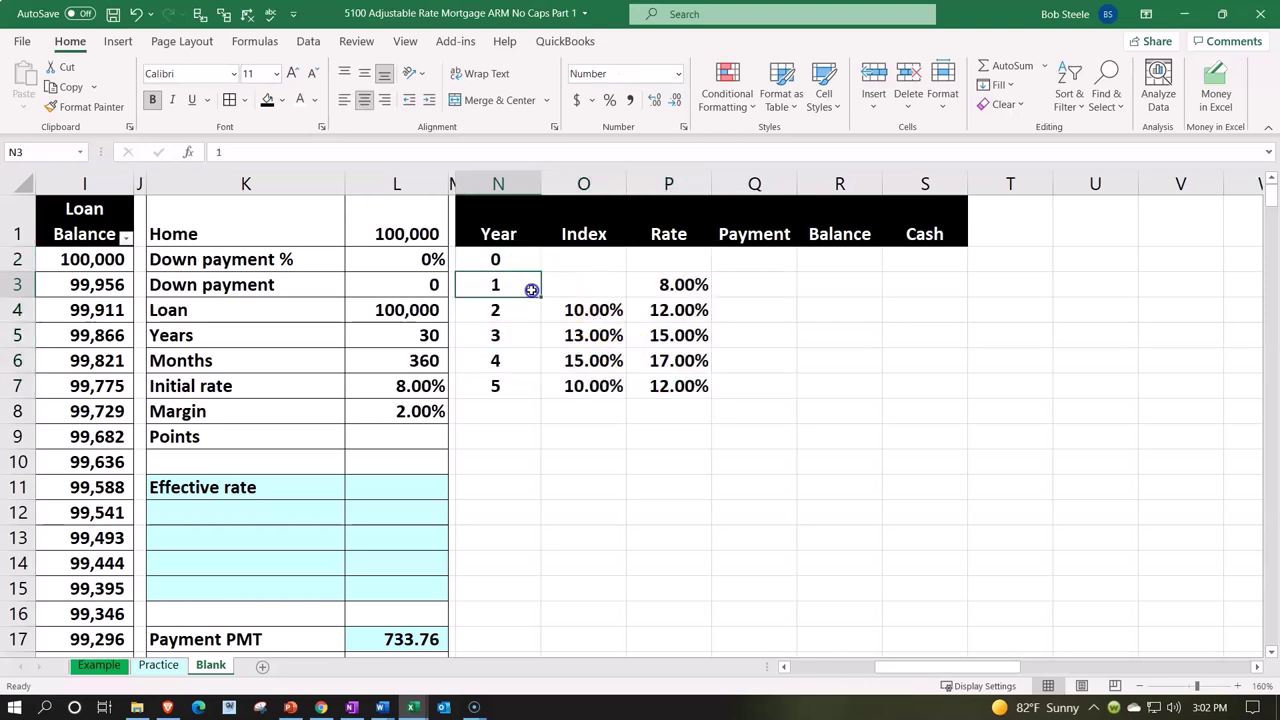
{"action": "left_click", "coordinate": [528, 244]}
{"action": "left_click_drag", "start_coordinate": [528, 246], "coordinate": [678, 392]}
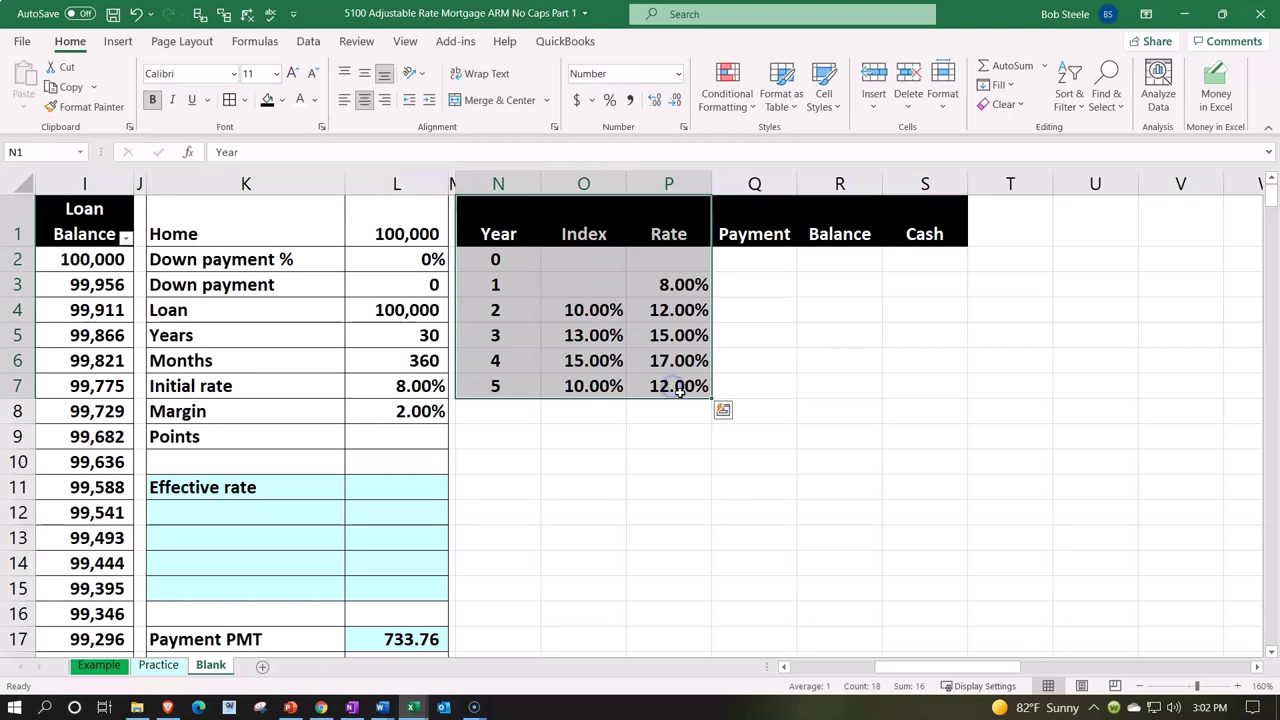
{"action": "left_click", "coordinate": [118, 41]}
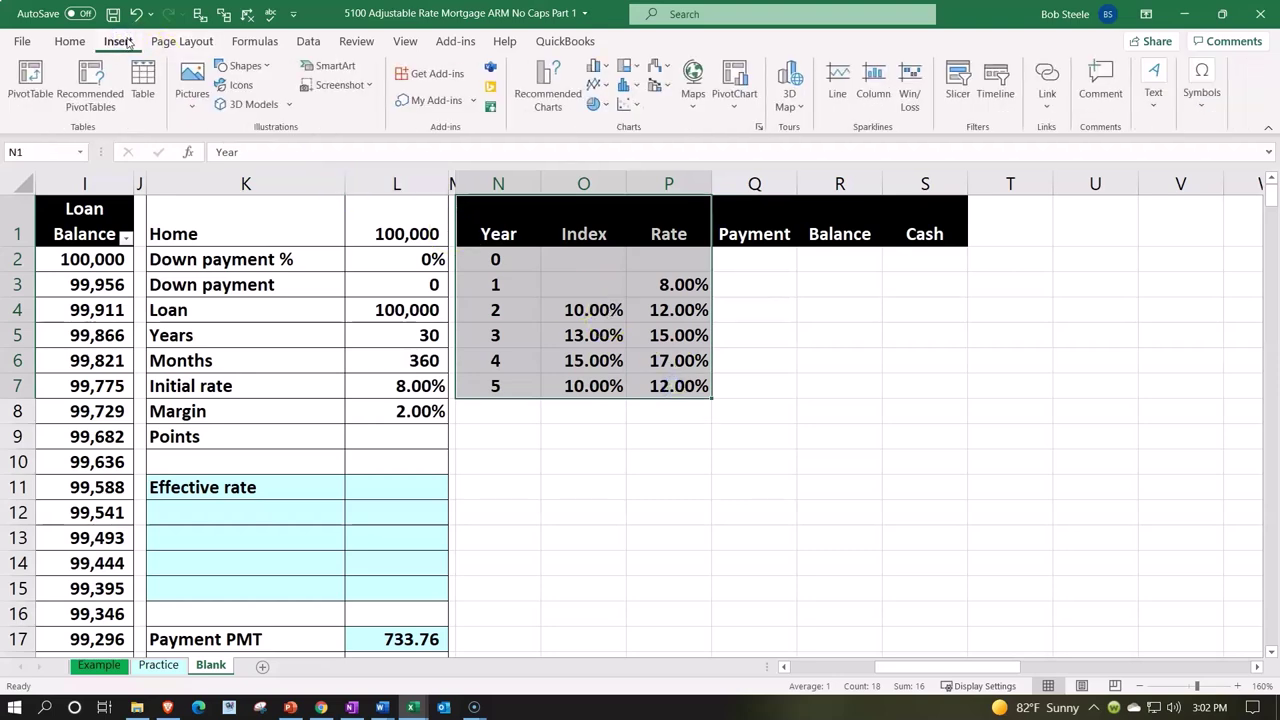
{"action": "left_click", "coordinate": [547, 126]}
{"action": "left_click", "coordinate": [550, 108]}
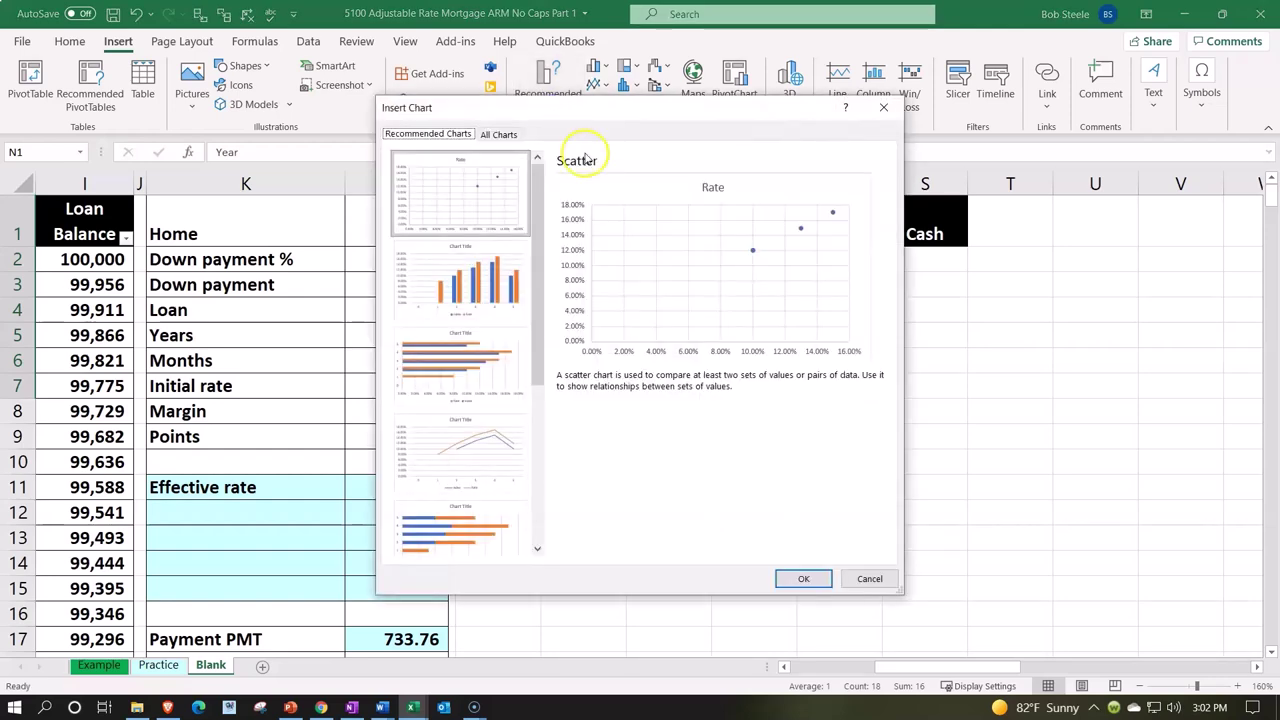
{"action": "left_click", "coordinate": [484, 452]}
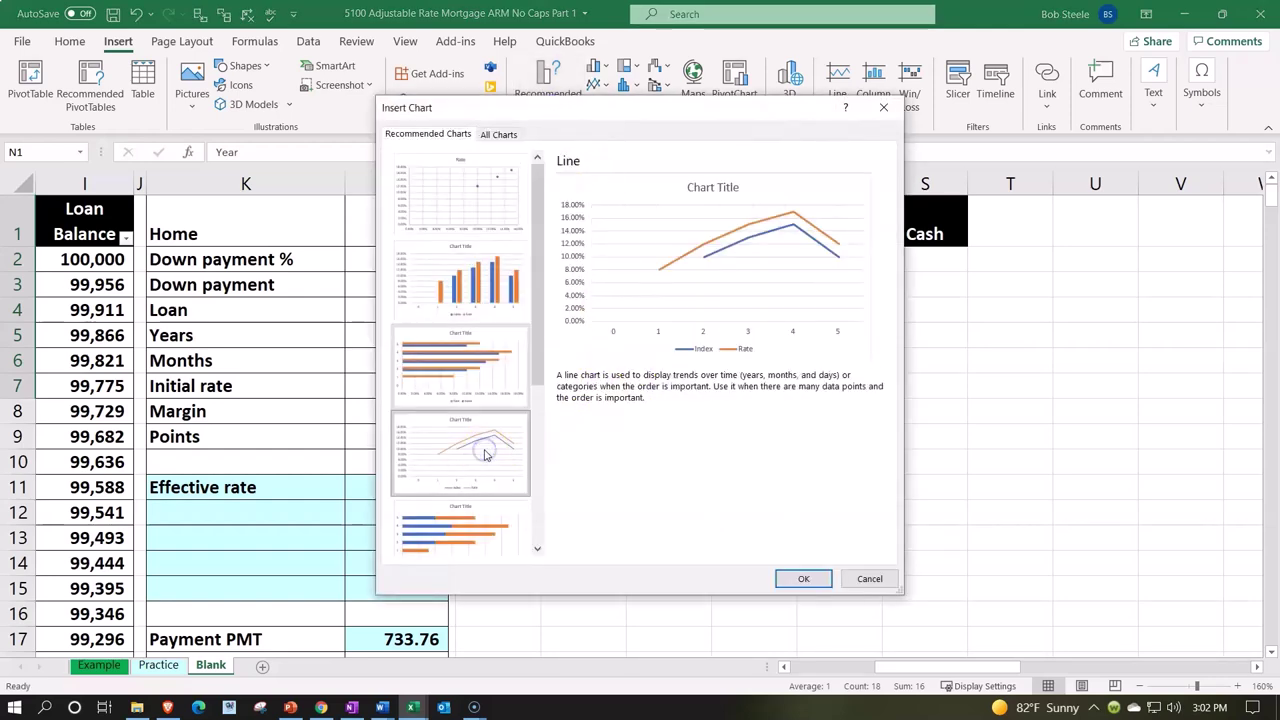
{"action": "left_click_drag", "start_coordinate": [627, 117], "coordinate": [982, 124]}
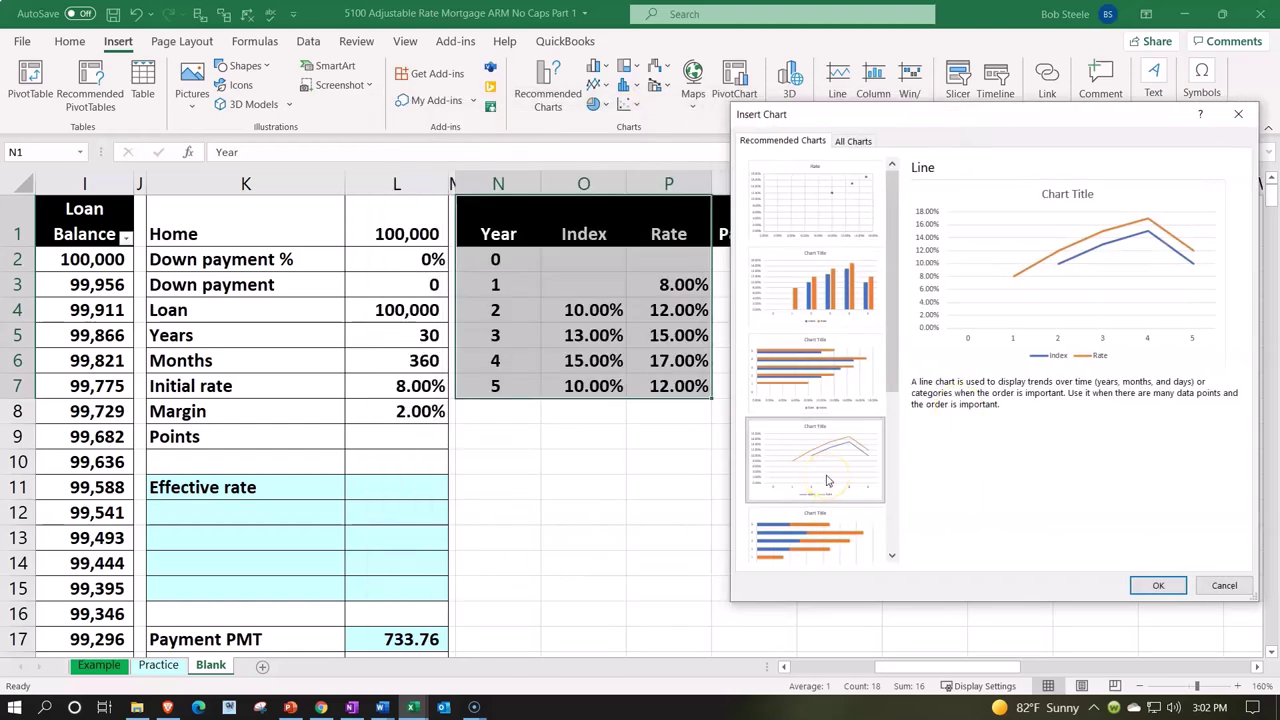
{"action": "left_click", "coordinate": [1140, 585]}
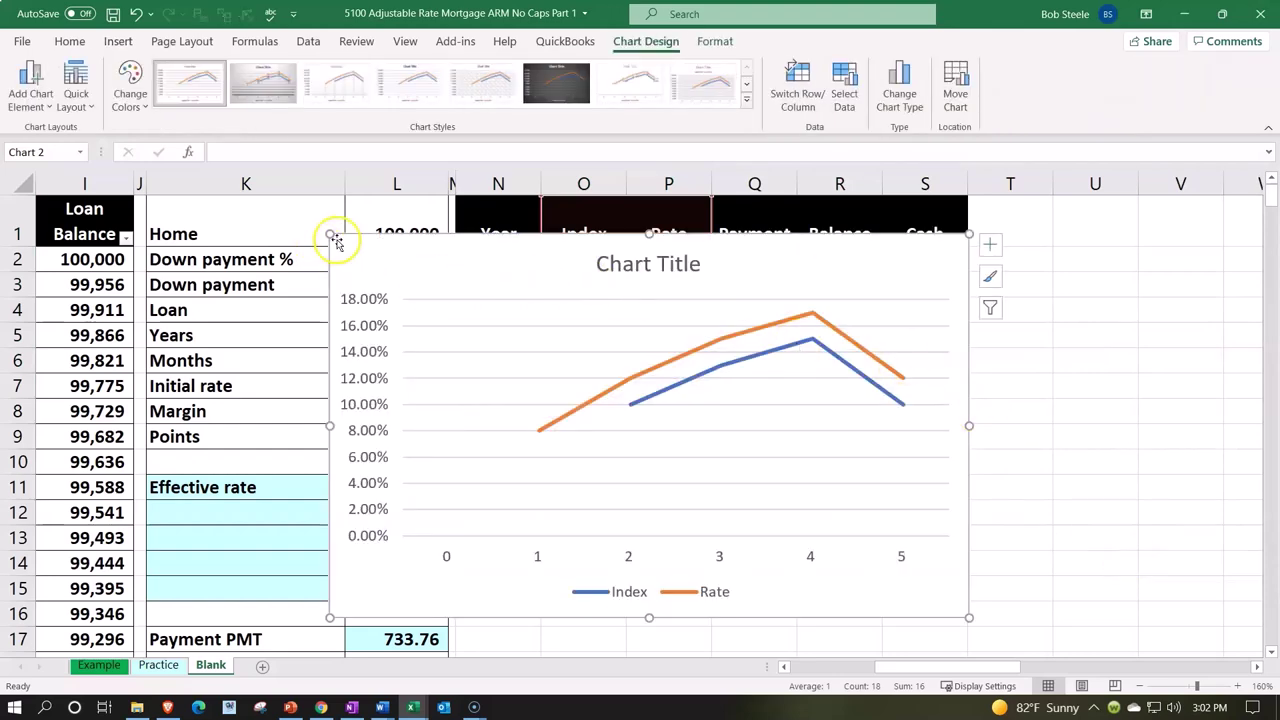
Delete the placeholder title from the Index and Rate line chart.
{"action": "mouse_move", "coordinate": [331, 234]}
{"action": "left_mouse_down"}
{"action": "mouse_move", "coordinate": [466, 266]}
{"action": "mouse_move", "coordinate": [333, 237]}
{"action": "left_mouse_up"}
{"action": "left_click", "coordinate": [590, 273]}
{"action": "left_click_drag", "start_coordinate": [634, 280], "coordinate": [636, 282]}
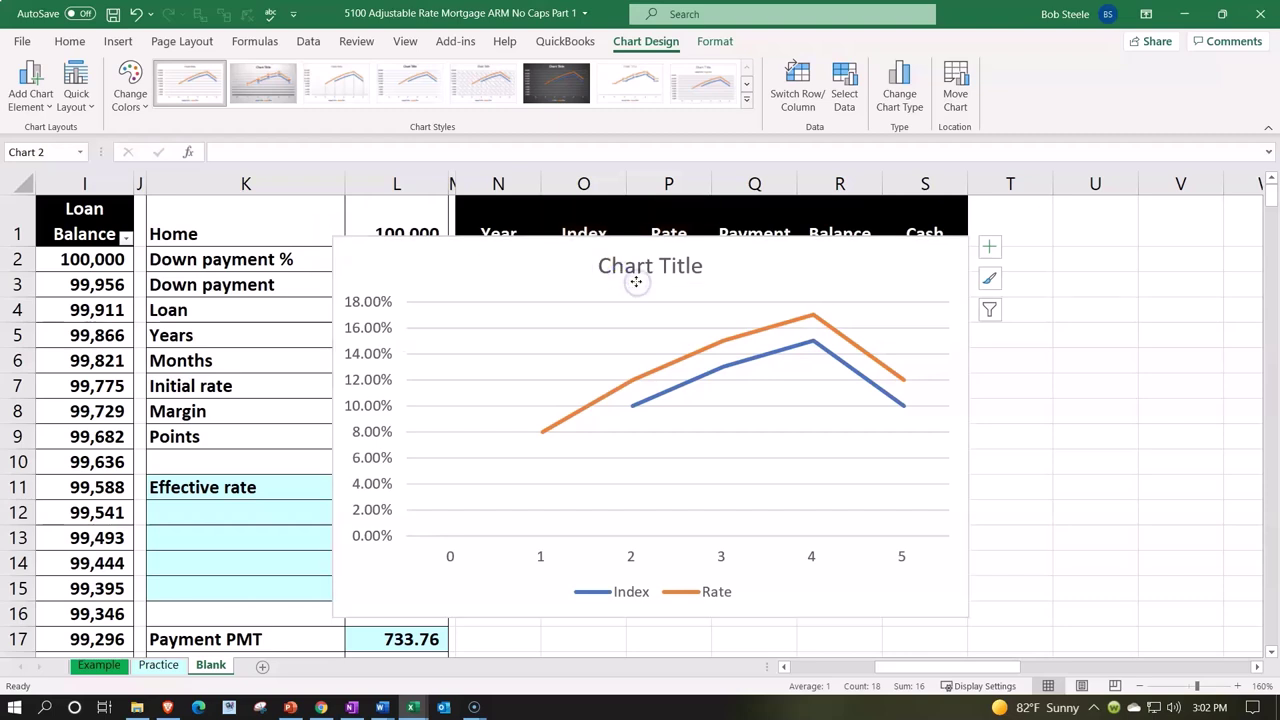
{"action": "key", "text": "Delete"}
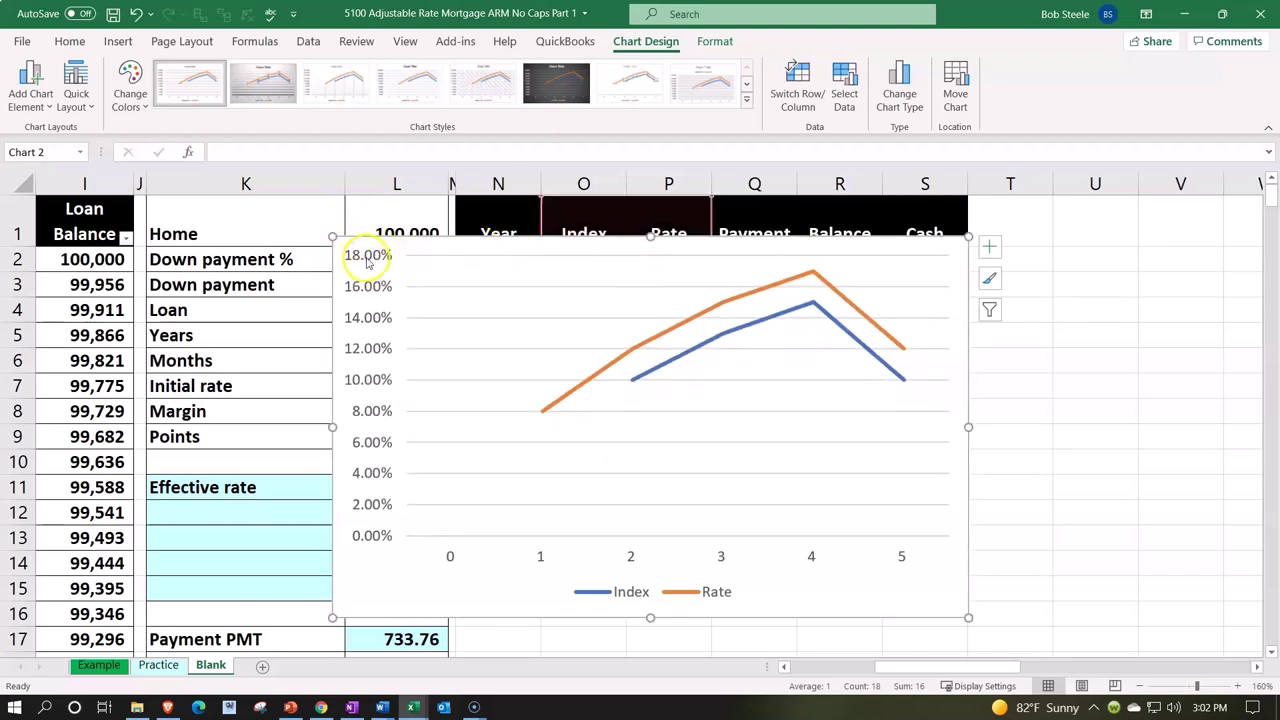
Shrink the line chart and move it below the schedule, starting at about row 9 under the Year column.
{"action": "left_click_drag", "start_coordinate": [333, 238], "coordinate": [478, 311]}
{"action": "left_click_drag", "start_coordinate": [565, 316], "coordinate": [566, 399]}
{"action": "scroll", "coordinate": [854, 306], "scroll_direction": "down", "scroll_amount": 1}
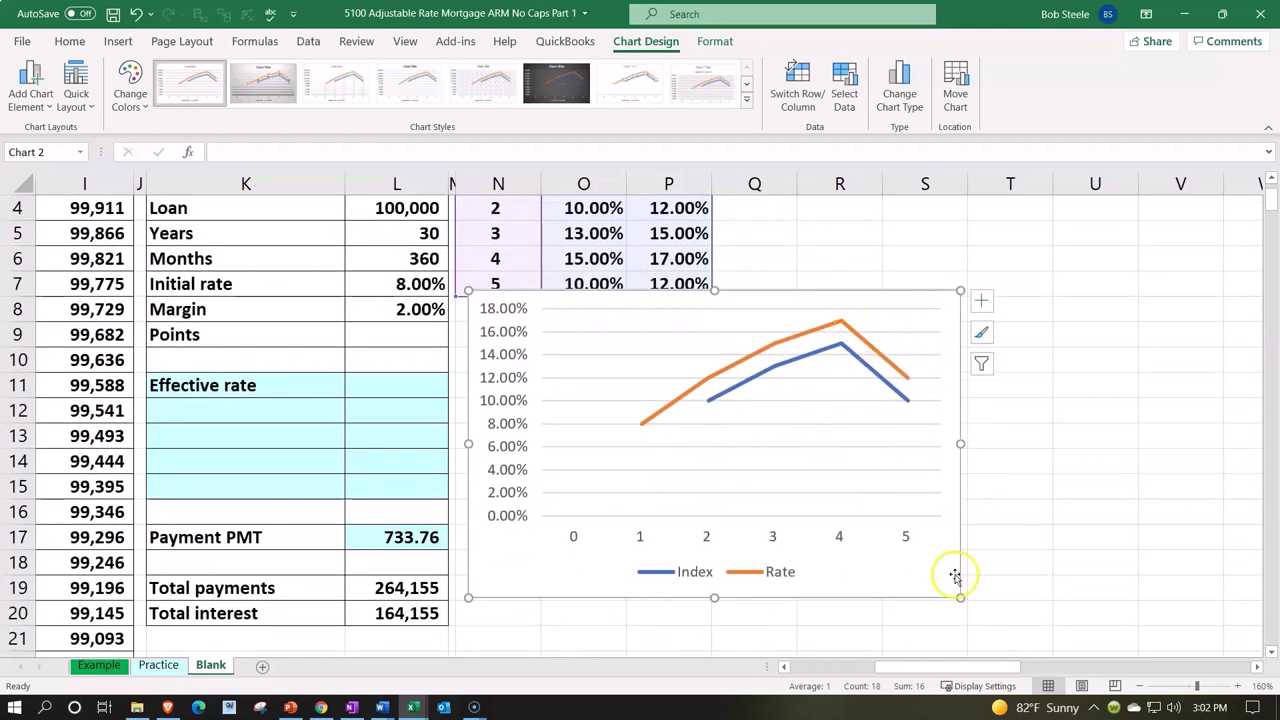
{"action": "left_click_drag", "start_coordinate": [959, 598], "coordinate": [909, 580]}
{"action": "scroll", "coordinate": [1080, 409], "scroll_direction": "up", "scroll_amount": 1}
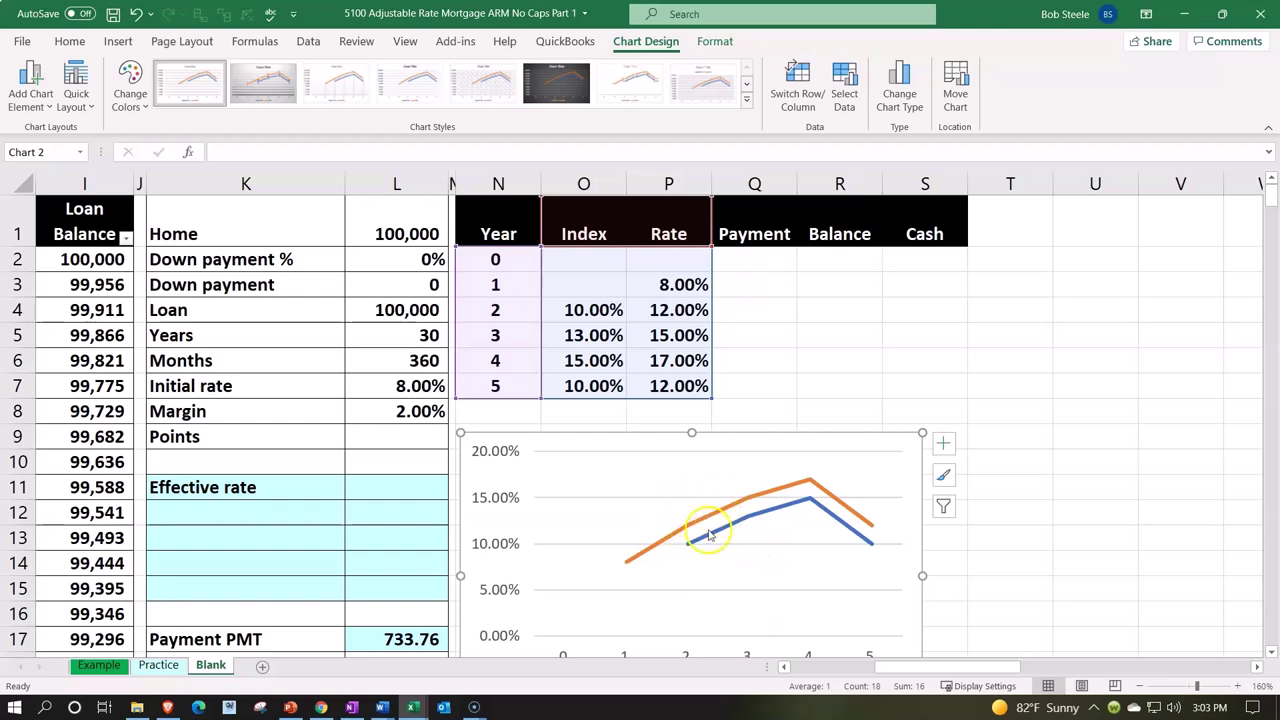
Widen the line chart slightly so that it reaches nearly to the outer edge of column S, and deselect it.
{"action": "left_click", "coordinate": [1066, 494]}
{"action": "scroll", "coordinate": [1030, 515], "scroll_direction": "down", "scroll_amount": 1}
{"action": "left_click", "coordinate": [923, 606]}
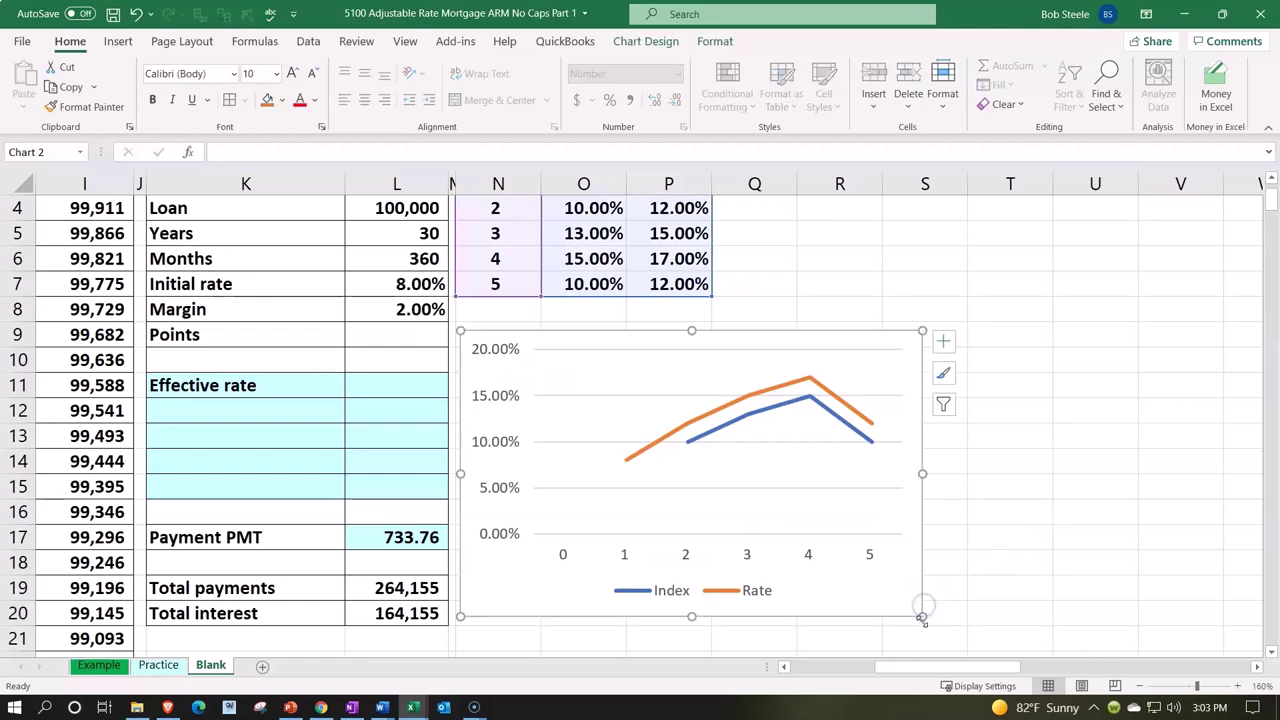
{"action": "left_click_drag", "start_coordinate": [922, 613], "coordinate": [953, 611]}
{"action": "left_click", "coordinate": [1023, 564]}
{"action": "scroll", "coordinate": [1023, 562], "scroll_direction": "up", "scroll_amount": 1}
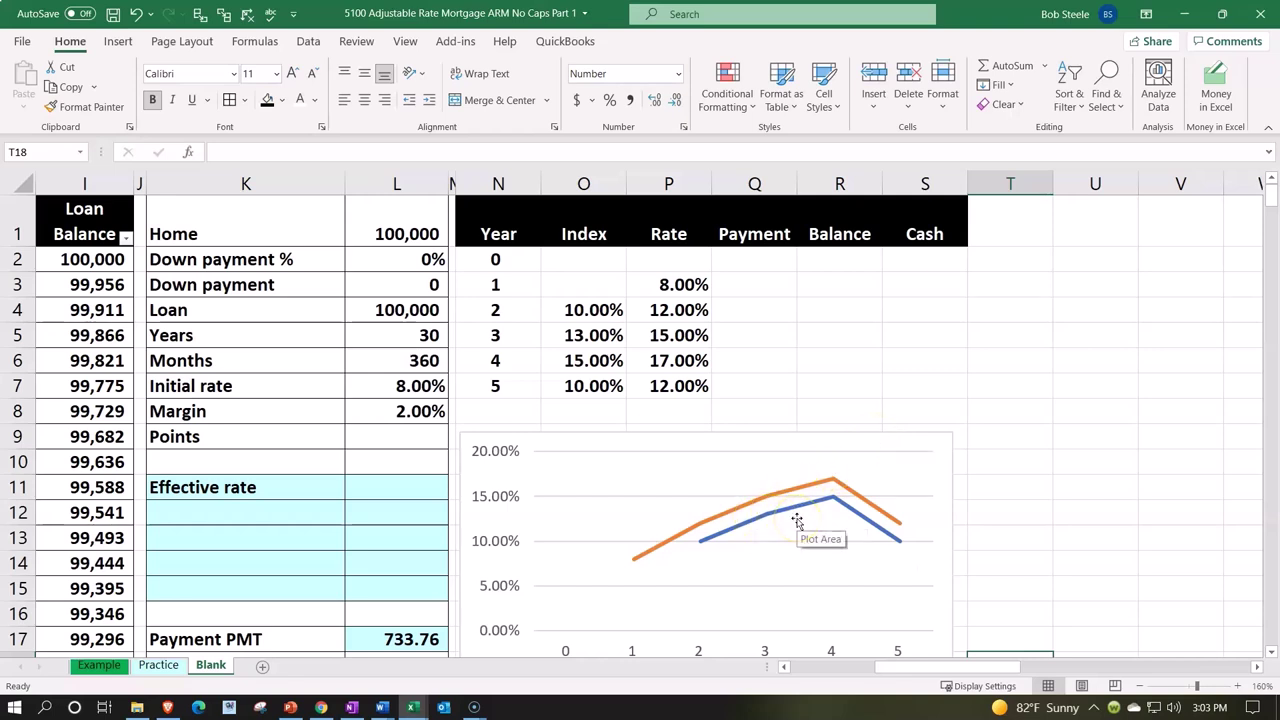
Examine the home price, loan amount and the year 1 and year 2 rate formulas that the Payment column depends on.
{"action": "left_click", "coordinate": [807, 472]}
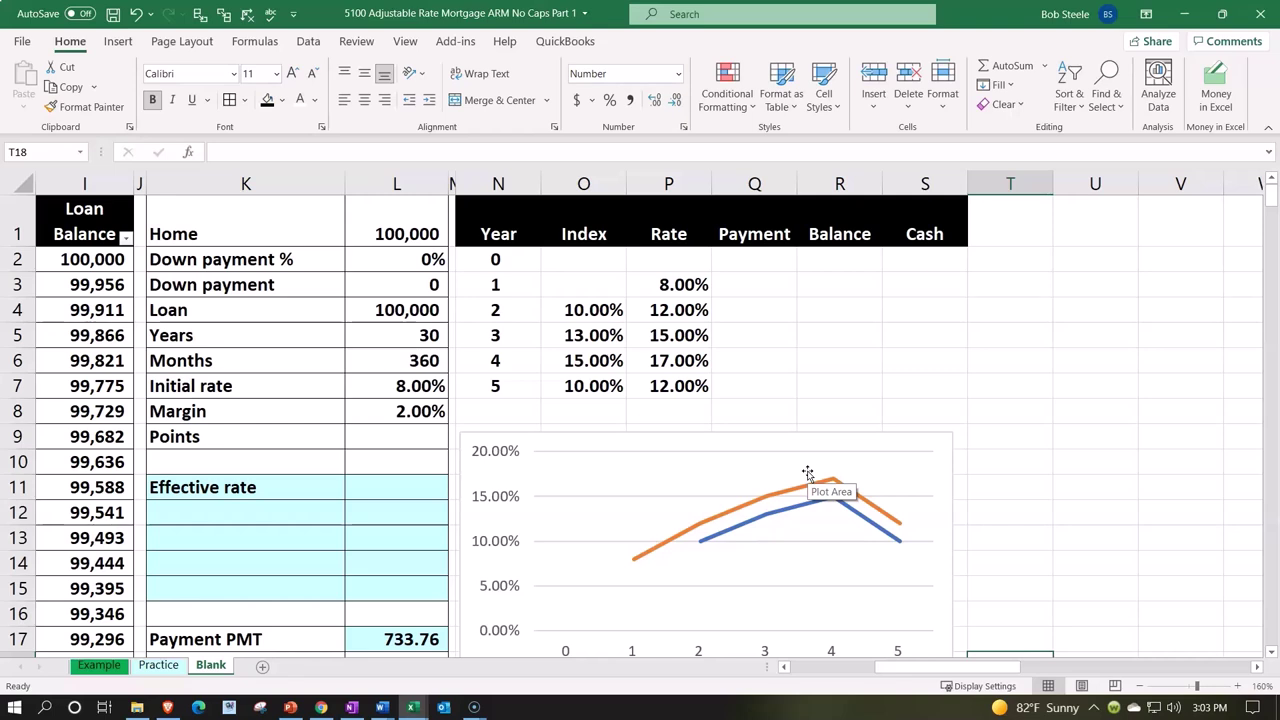
{"action": "left_click", "coordinate": [1046, 432]}
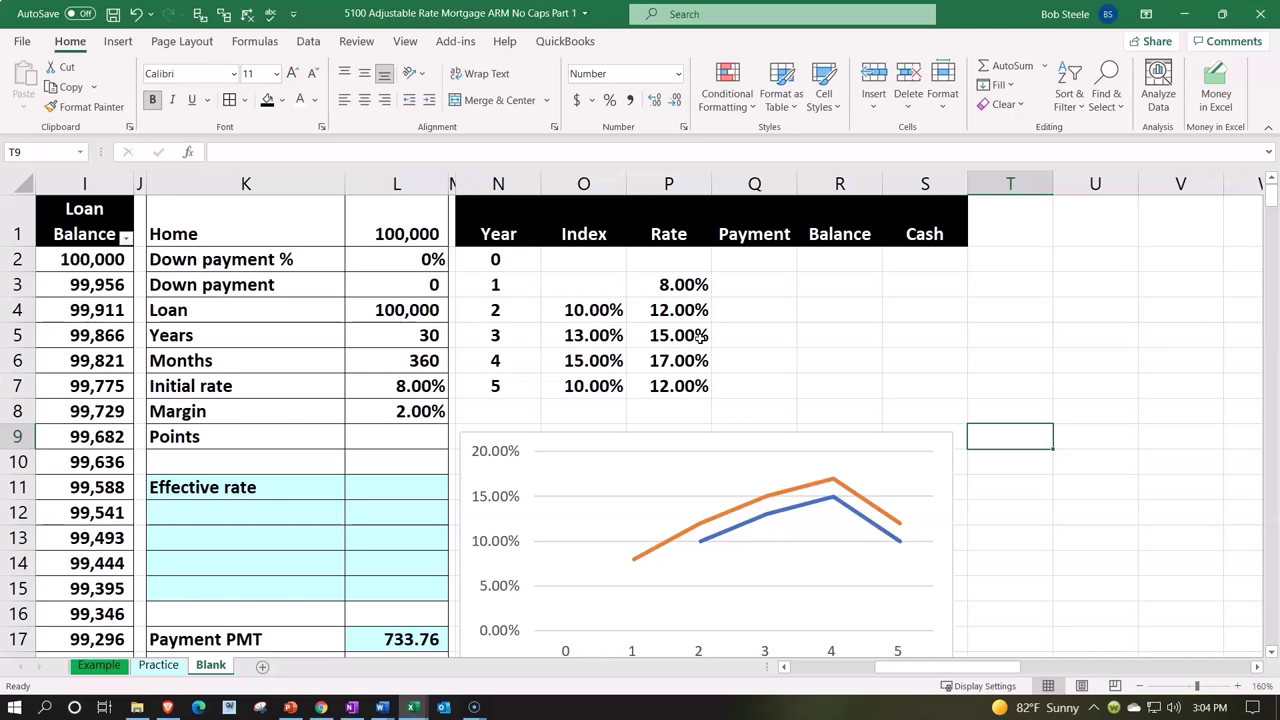
{"action": "left_click", "coordinate": [910, 362]}
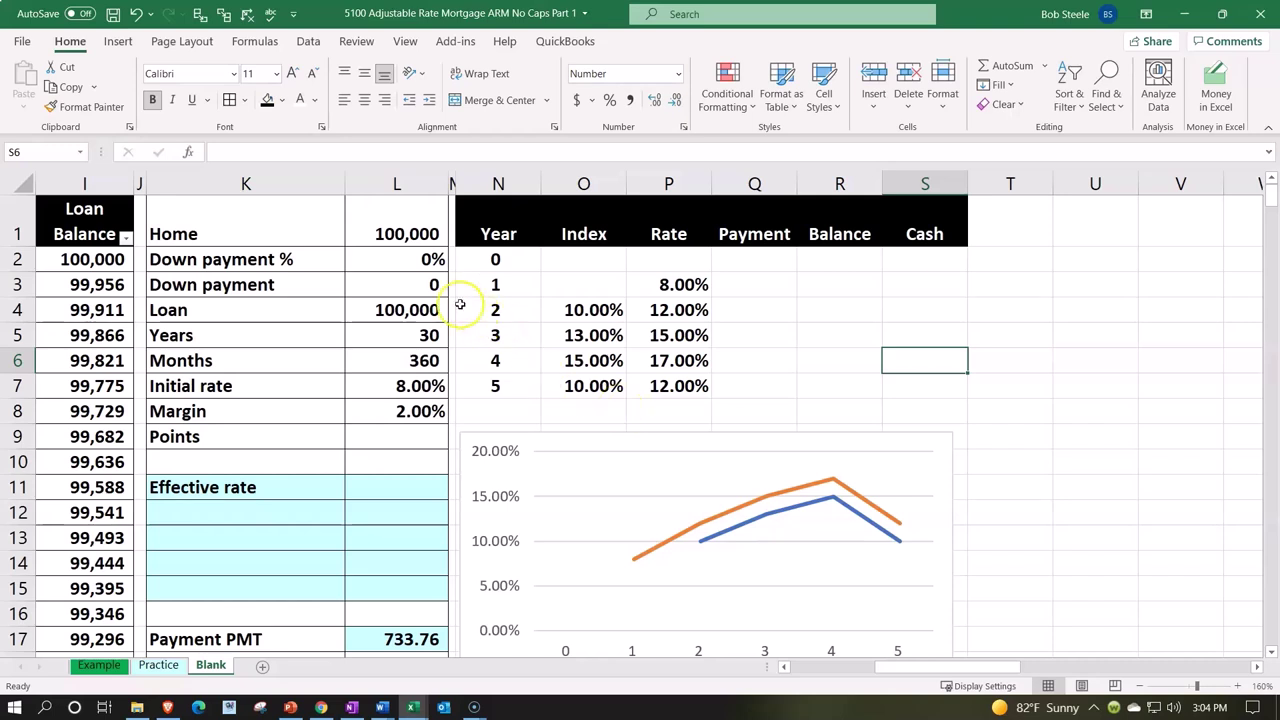
{"action": "left_click", "coordinate": [377, 236]}
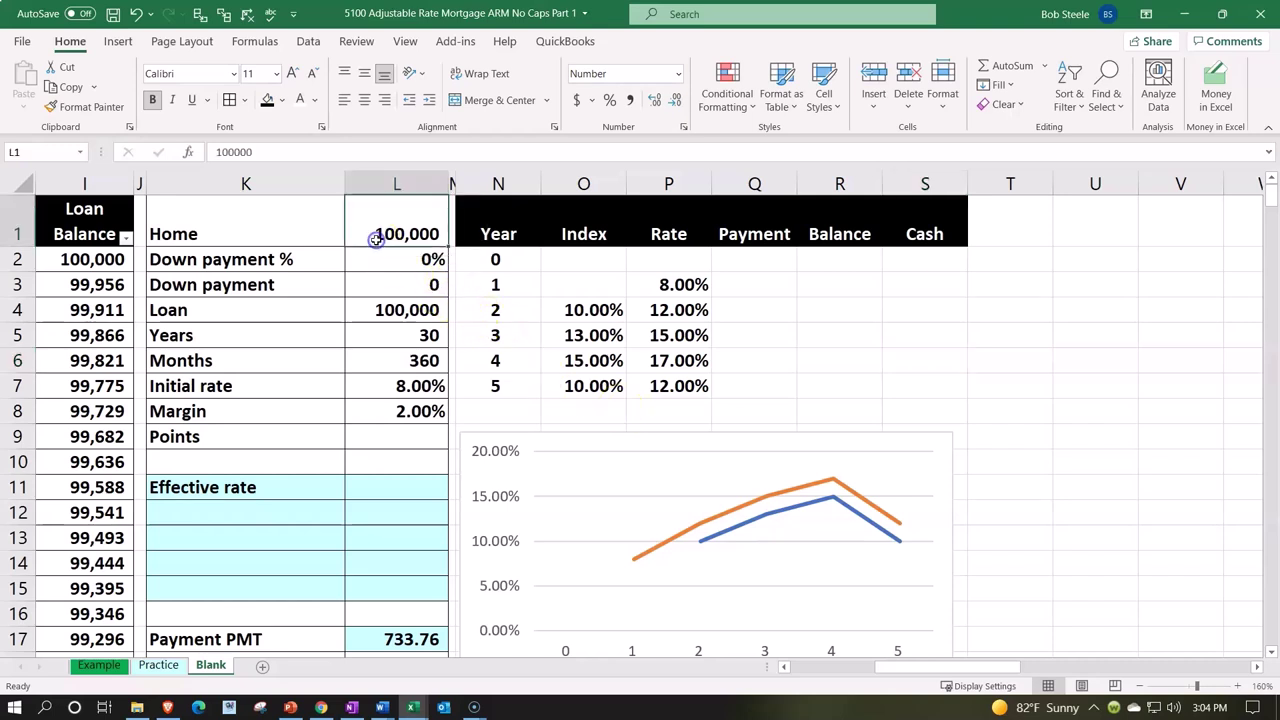
{"action": "left_click", "coordinate": [366, 306]}
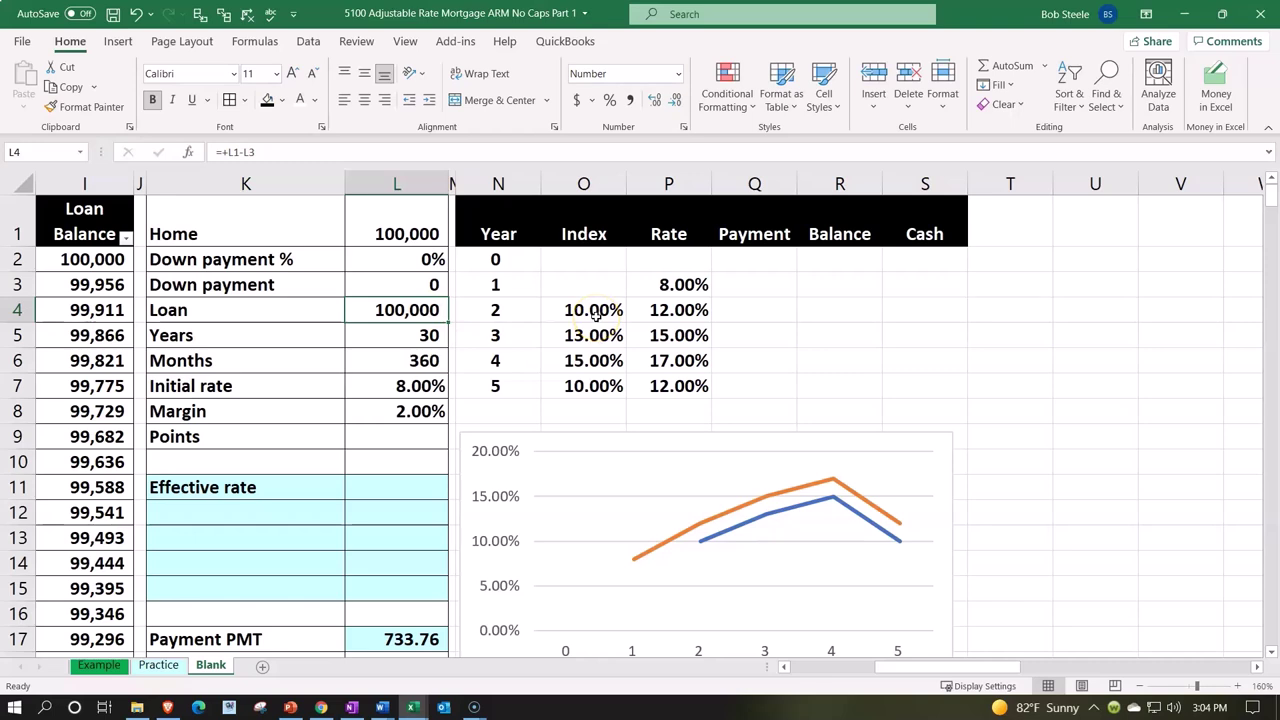
{"action": "left_click", "coordinate": [751, 304]}
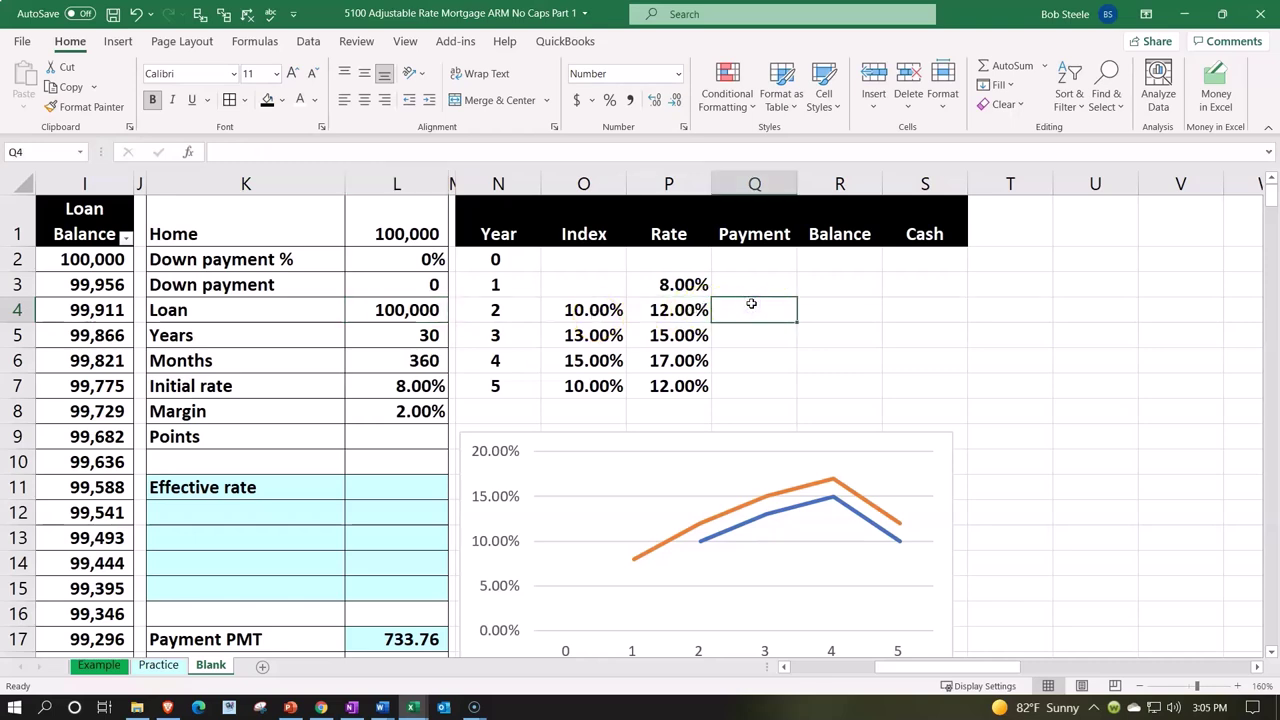
{"action": "key", "text": "Up"}
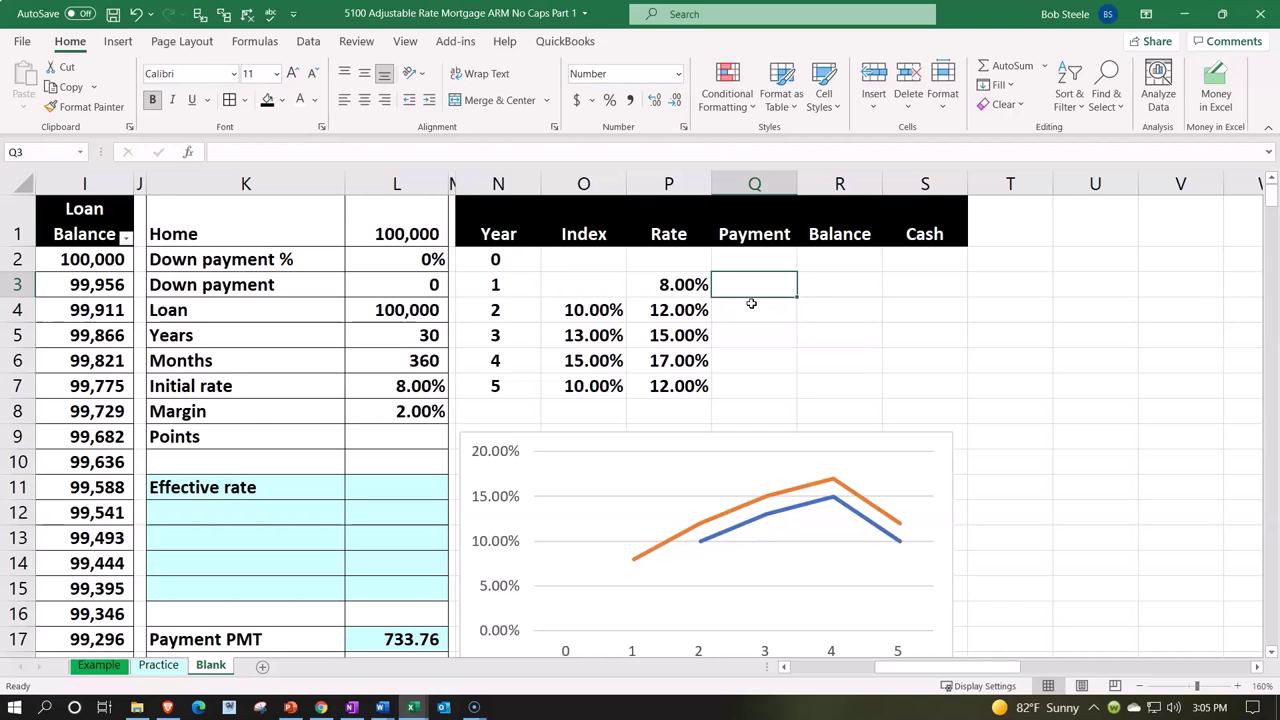
{"action": "key", "text": "Left"}
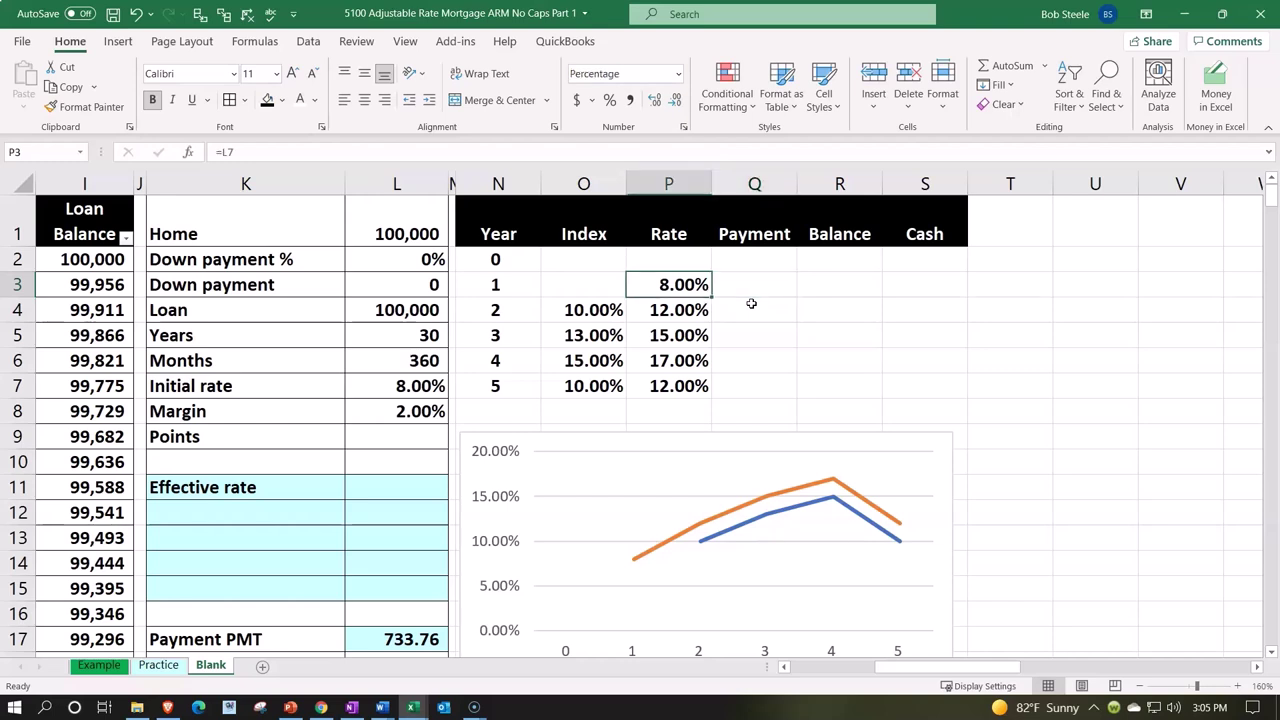
{"action": "key", "text": "Right"}
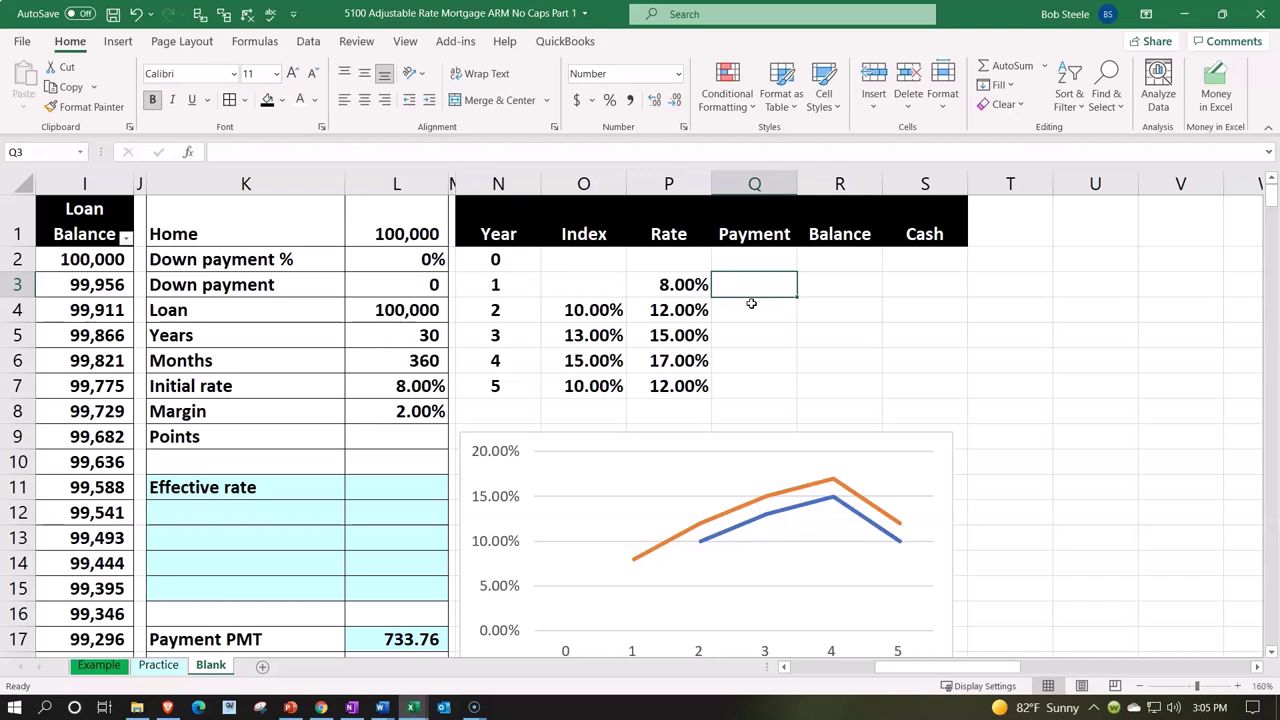
{"action": "key", "text": "Left"}
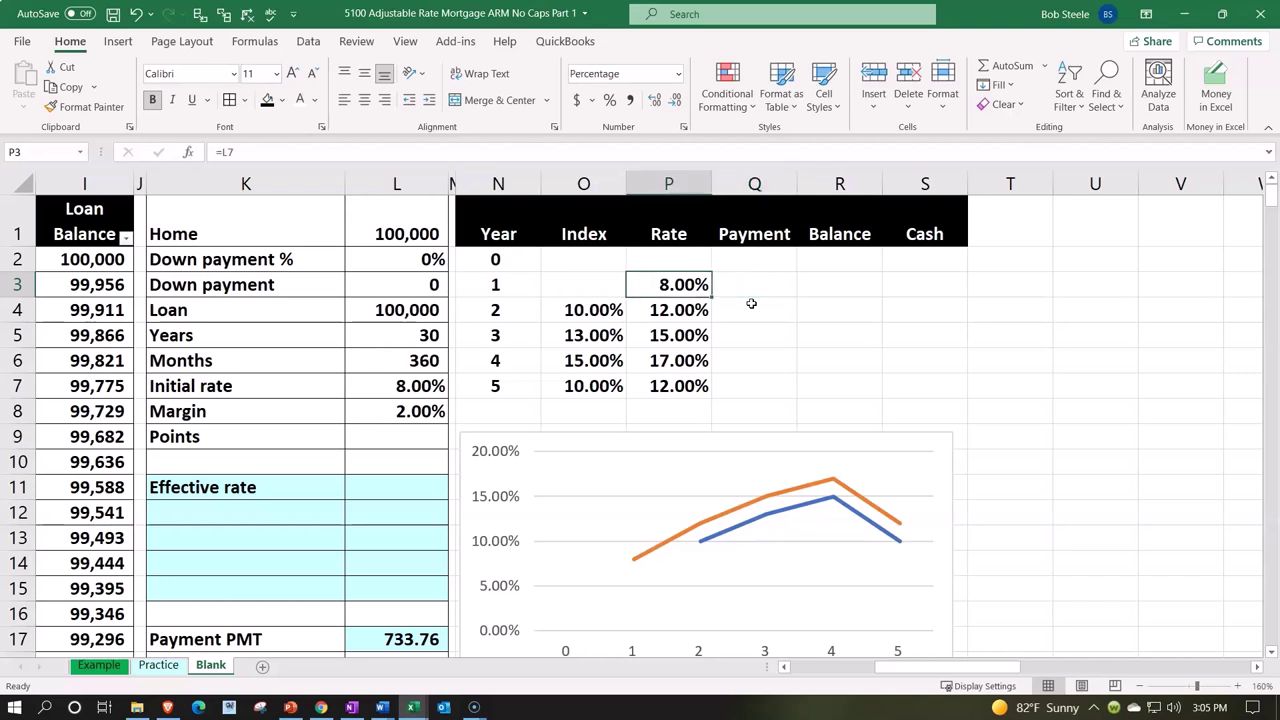
{"action": "left_click", "coordinate": [751, 303]}
{"action": "key", "text": "Left"}
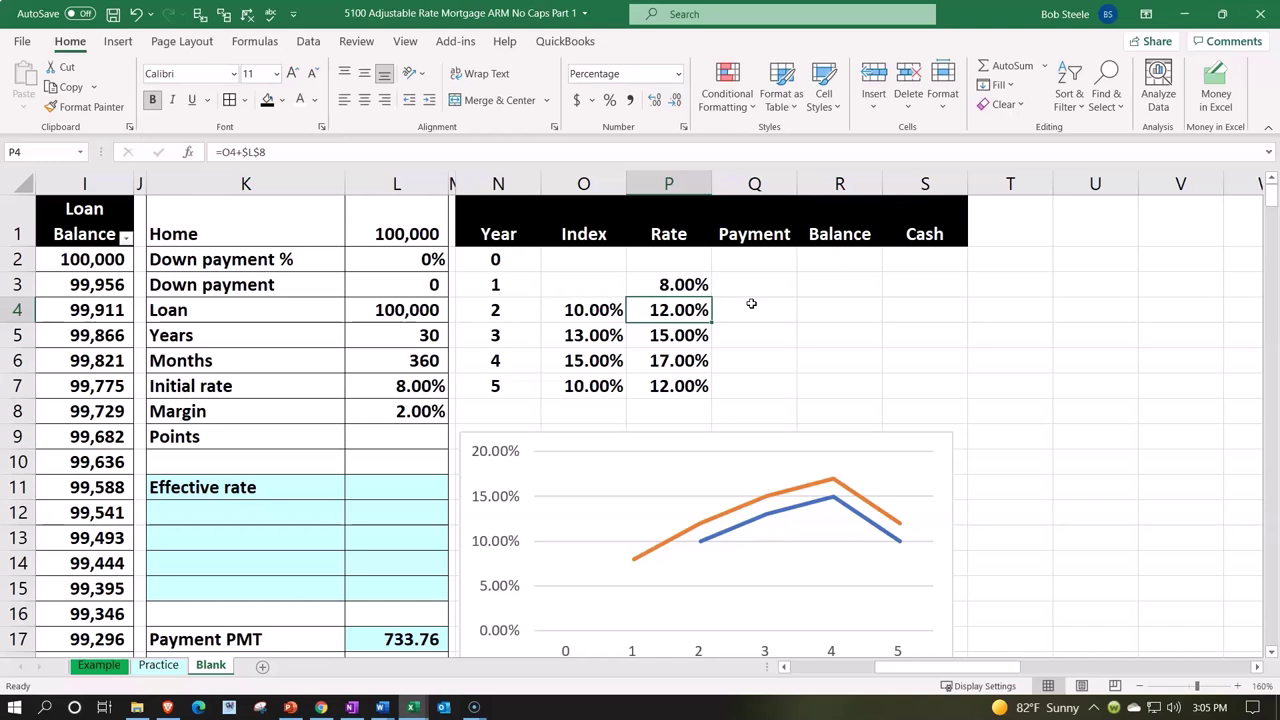
Start a PMT formula in Q3 for the year 1 payment, using P3/12 as the monthly rate.
{"action": "key", "text": "Right"}
{"action": "key", "text": "Up"}
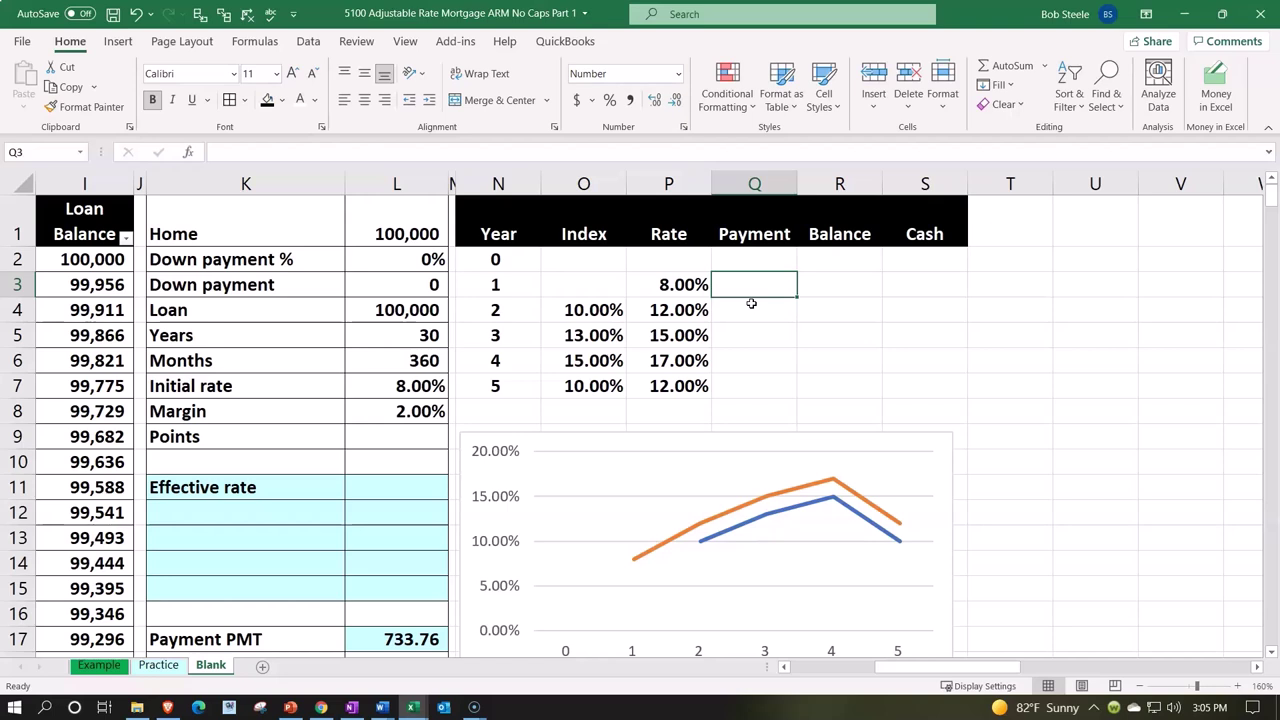
{"action": "type", "text": "=pm"}
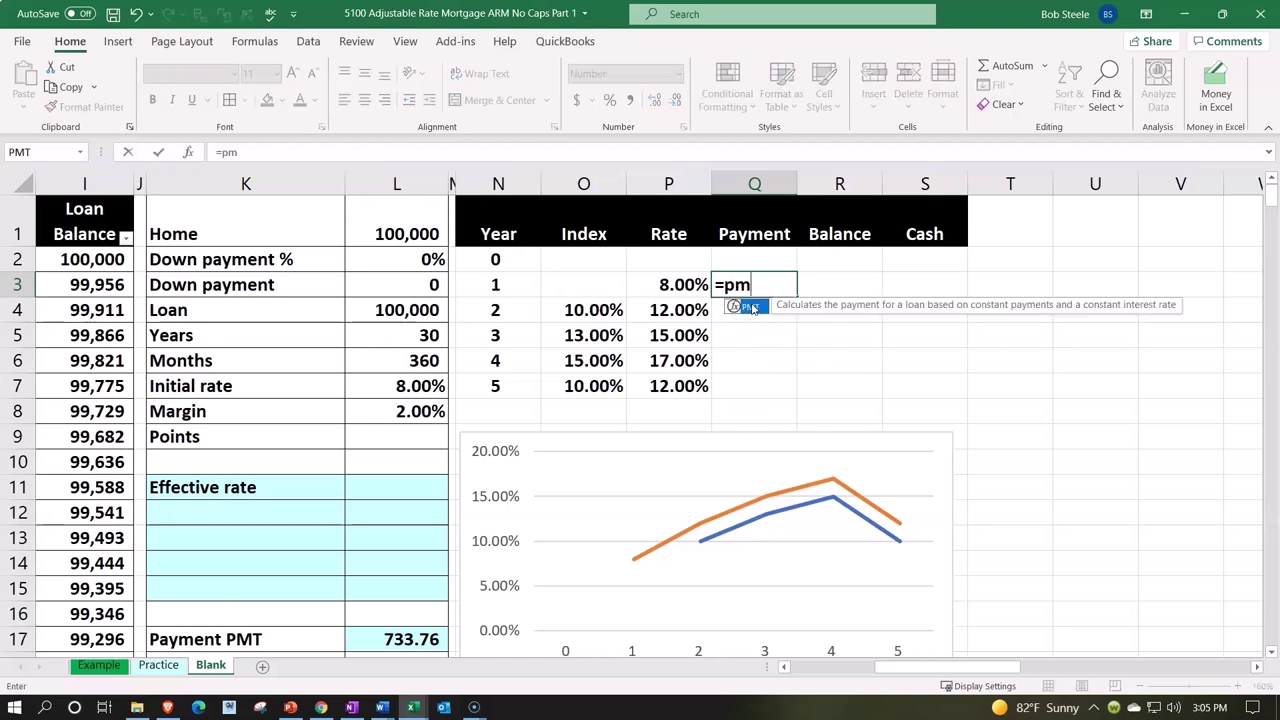
{"action": "type", "text": "t("}
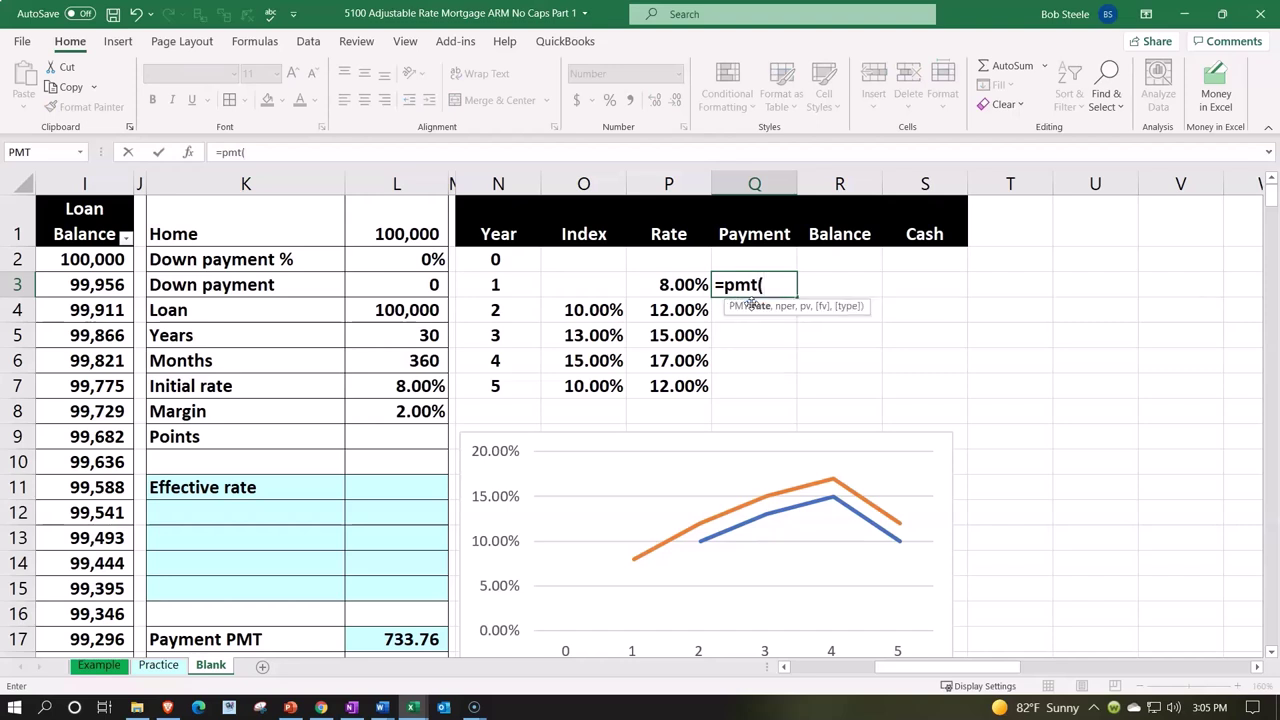
{"action": "key", "text": "Left"}
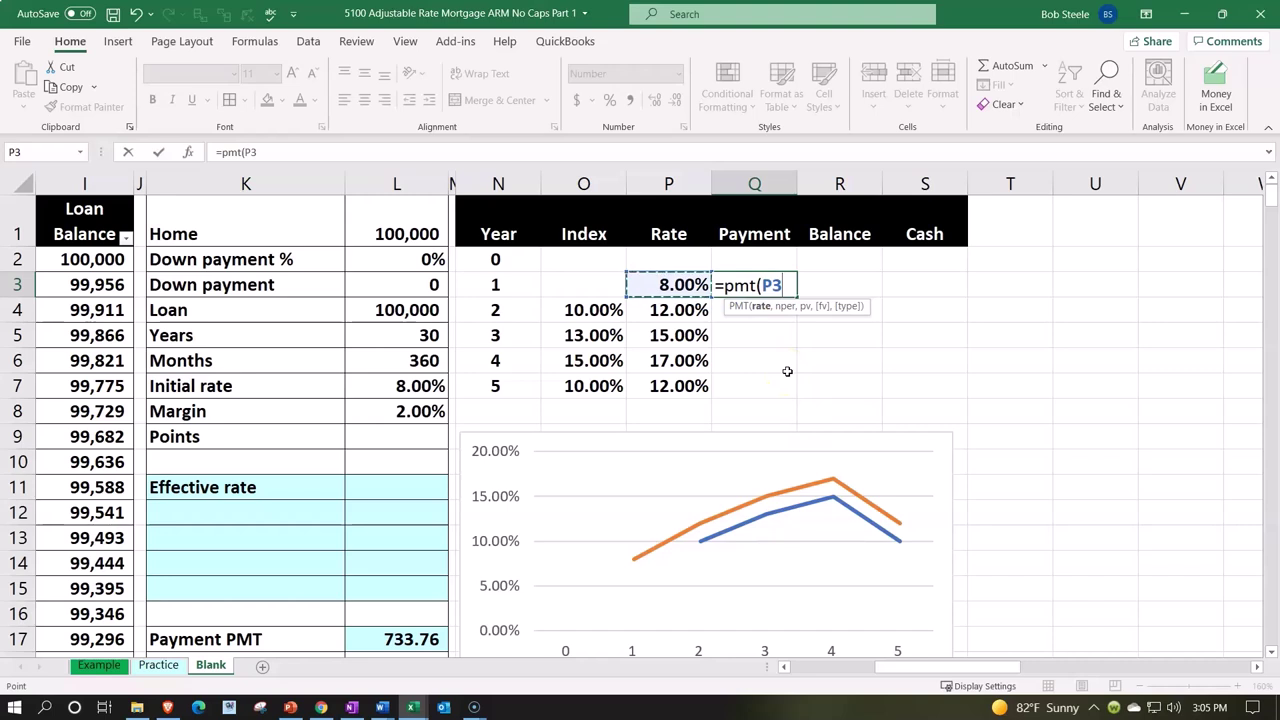
{"action": "type", "text": "/12"}
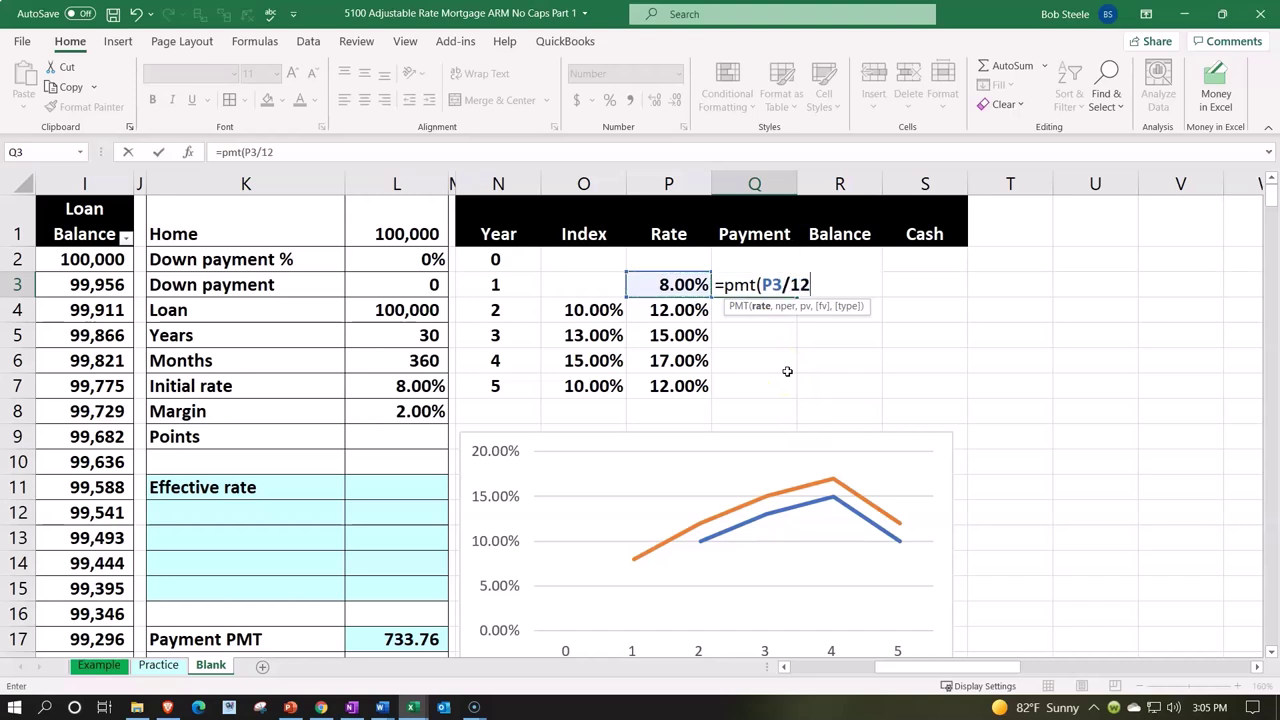
Set the PMT formula's number of periods to the remaining months, ($L$5-N3+1)*12.
{"action": "type", "text": ",("}
{"action": "left_click", "coordinate": [431, 338]}
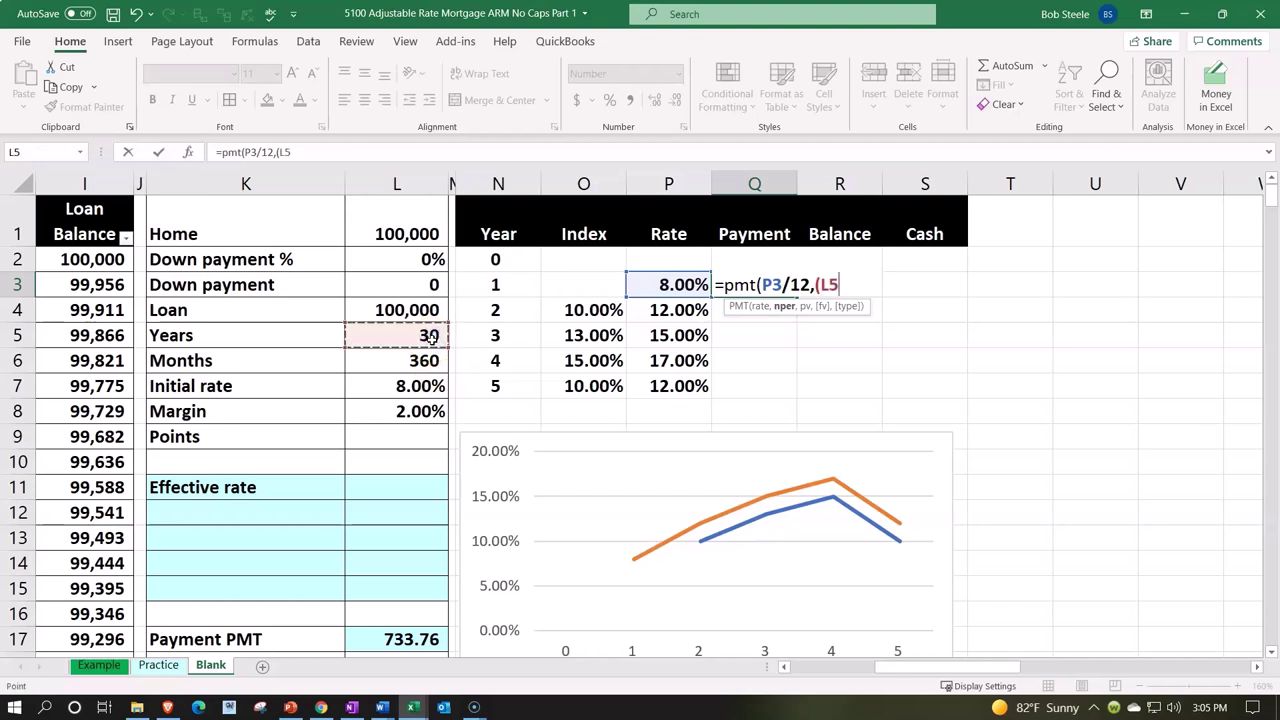
{"action": "key", "text": "F4"}
{"action": "type", "text": "-"}
{"action": "left_click", "coordinate": [489, 289]}
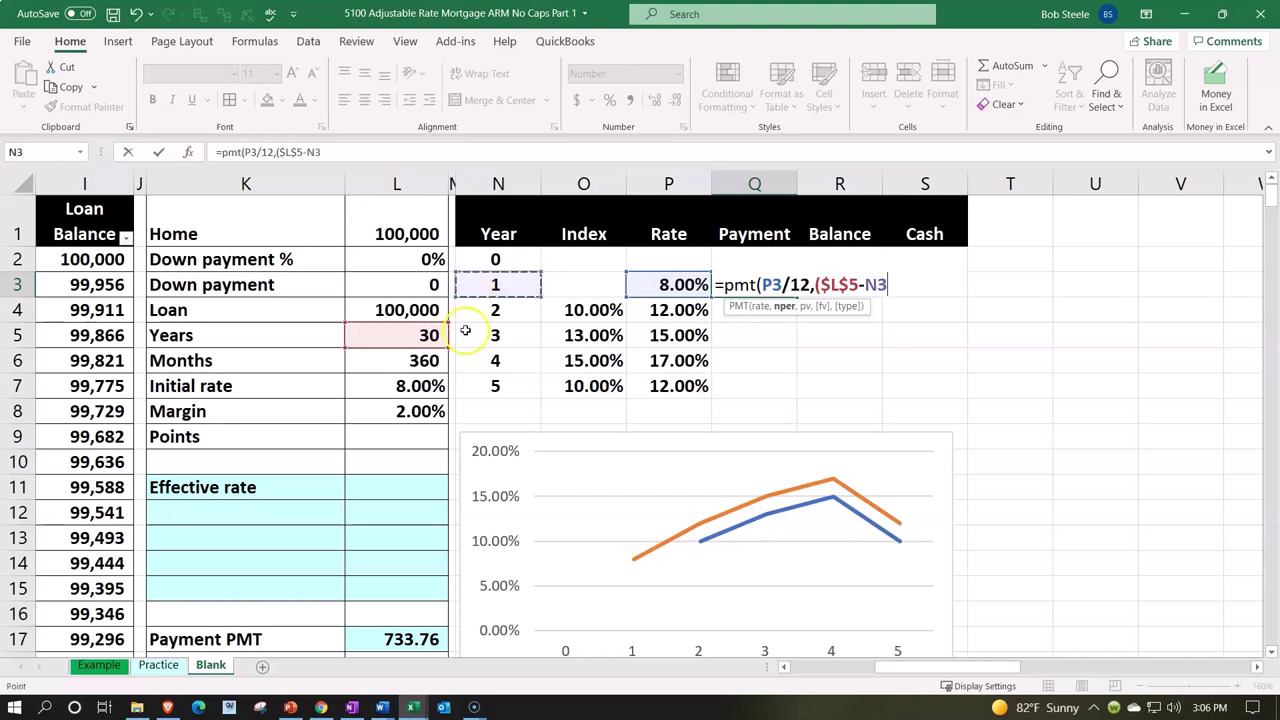
{"action": "type", "text": "+1"}
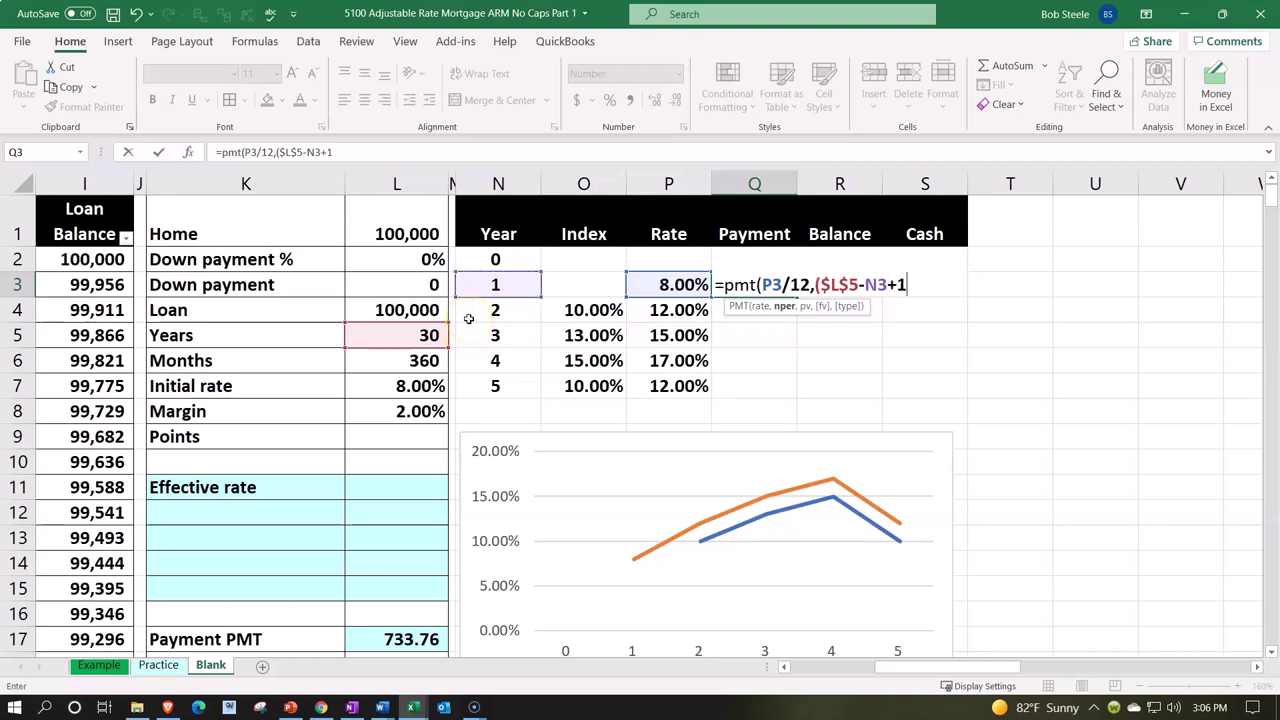
{"action": "type", "text": ")"}
{"action": "type", "text": "*12,"}
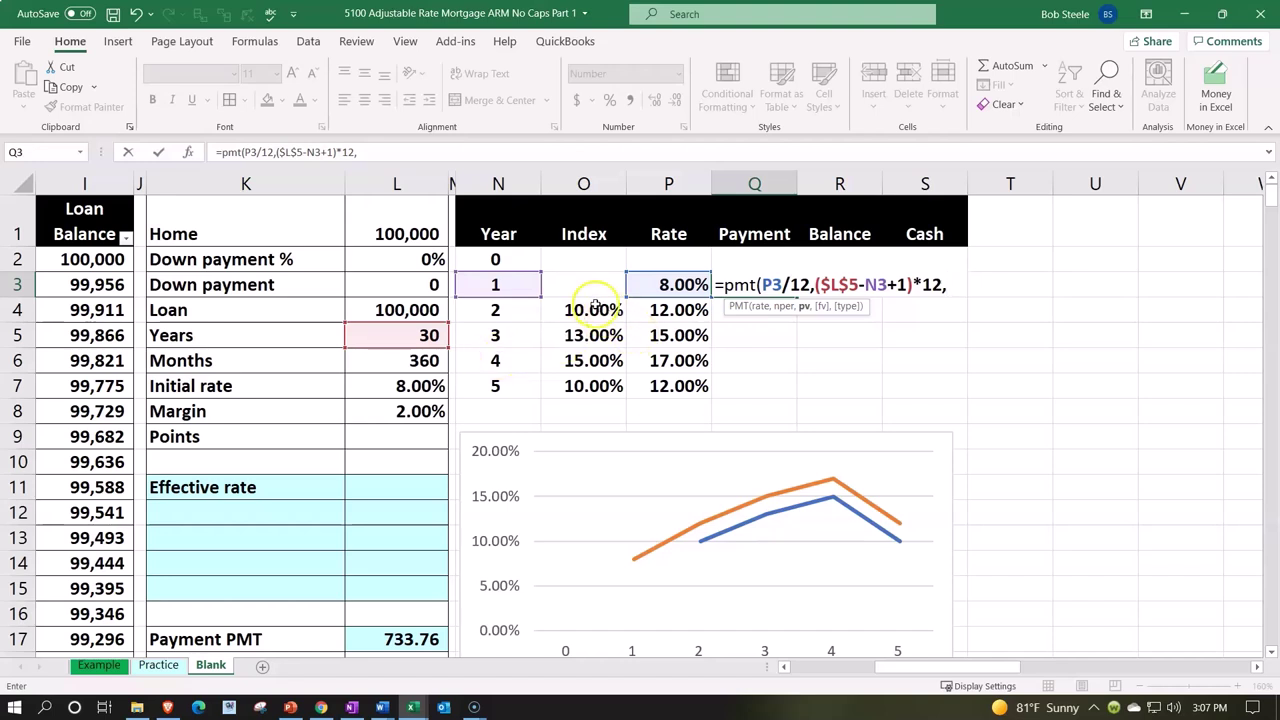
Use the loan amount in L4 as the PMT present value and complete the formula, accepting the closing parenthesis correction.
{"action": "left_click", "coordinate": [423, 305]}
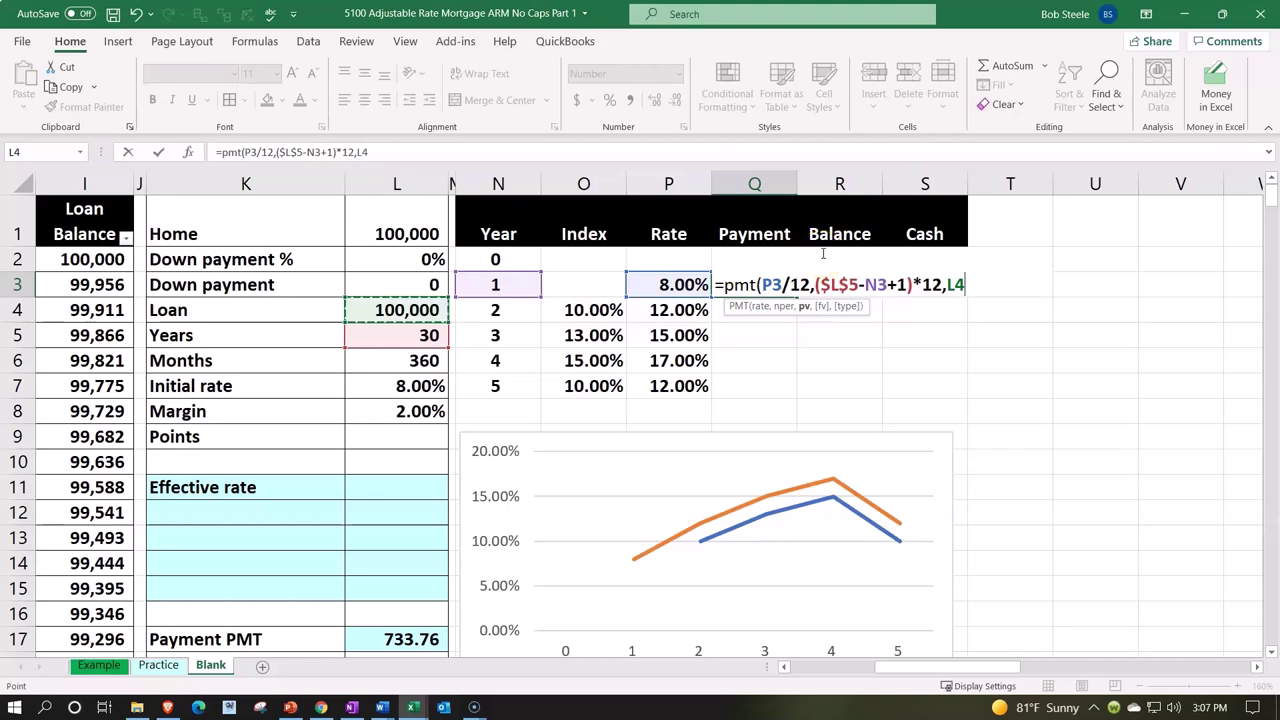
{"action": "key", "text": "Return"}
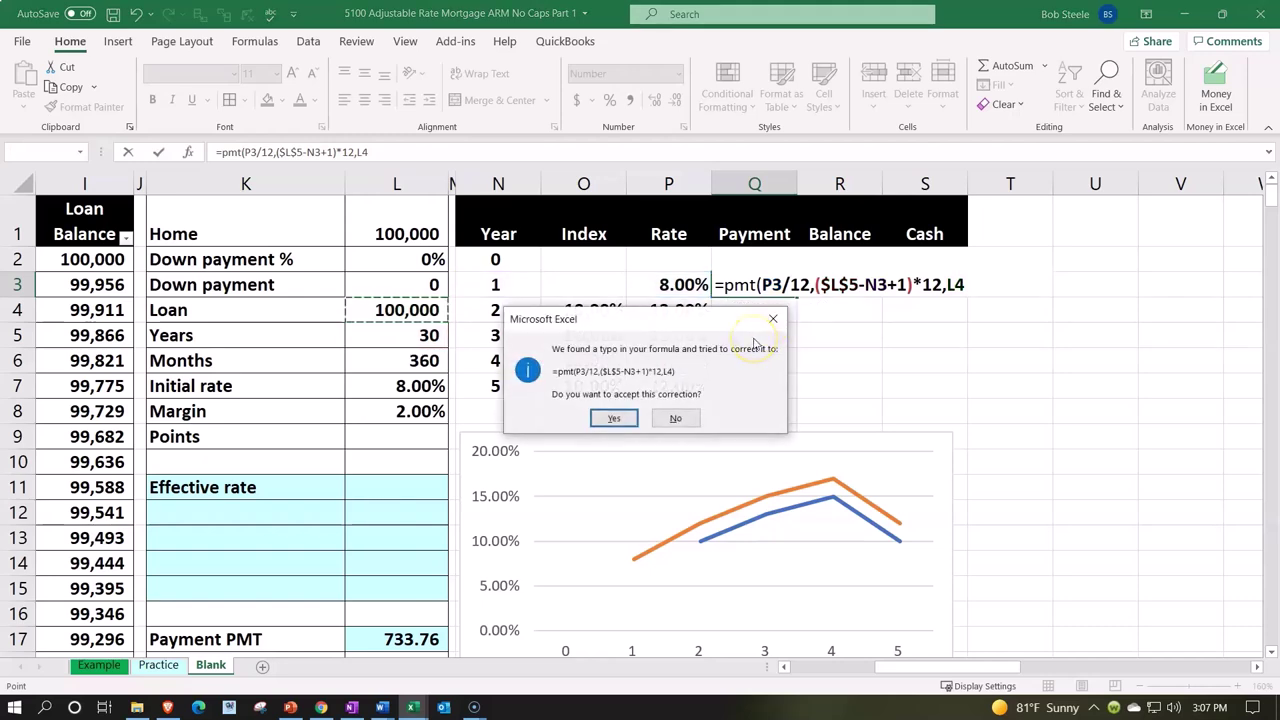
{"action": "key", "text": "Return"}
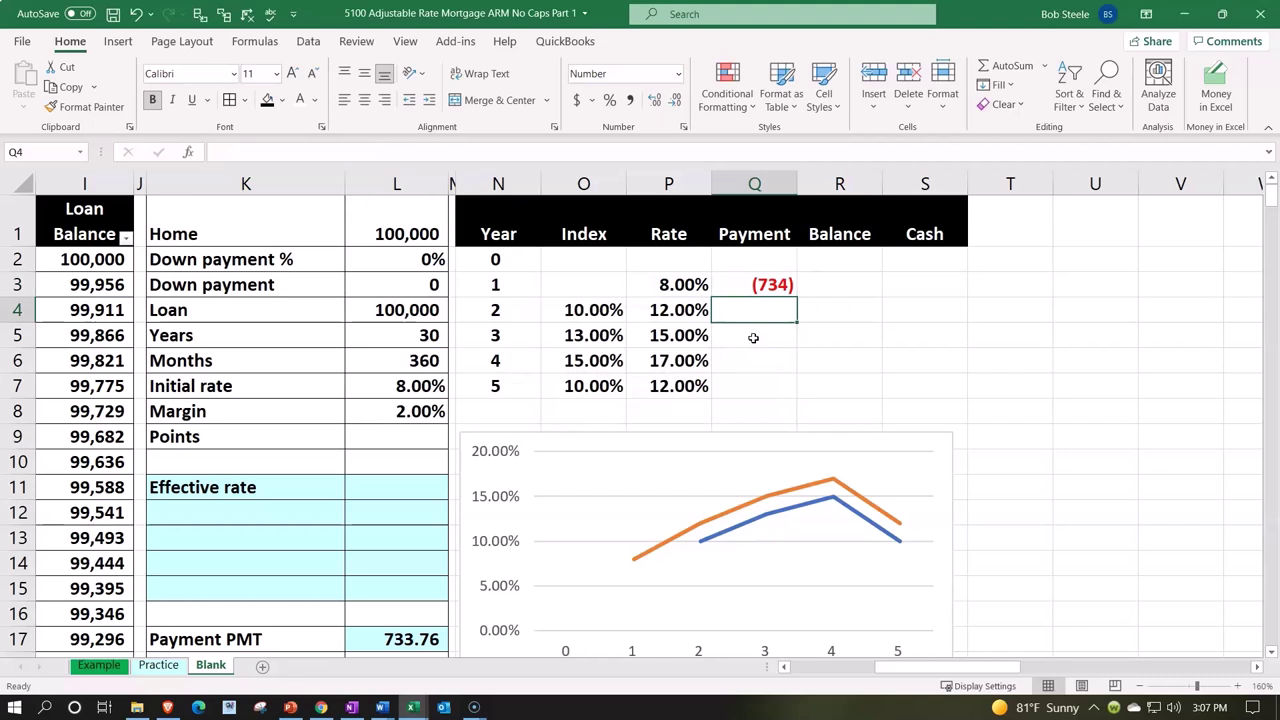
Format the payment cells Q2:Q7 with two decimal places.
{"action": "key", "text": "Up"}
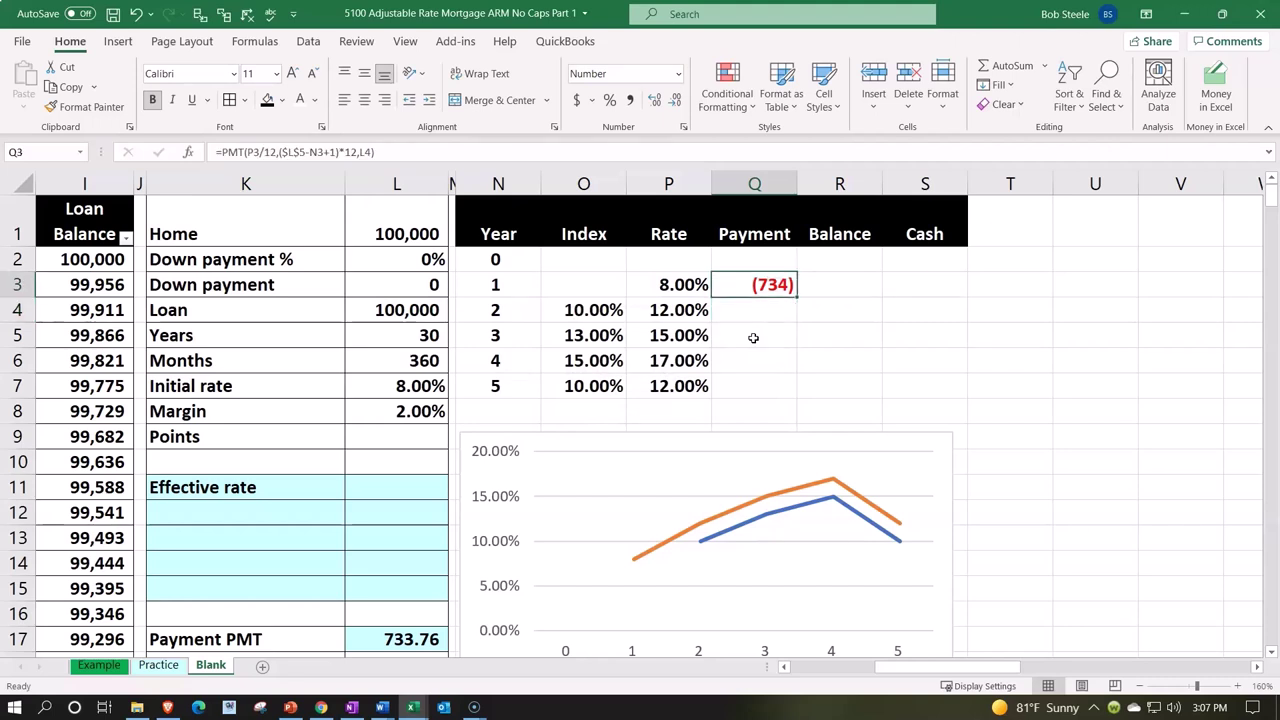
{"action": "left_click_drag", "start_coordinate": [737, 259], "coordinate": [743, 376]}
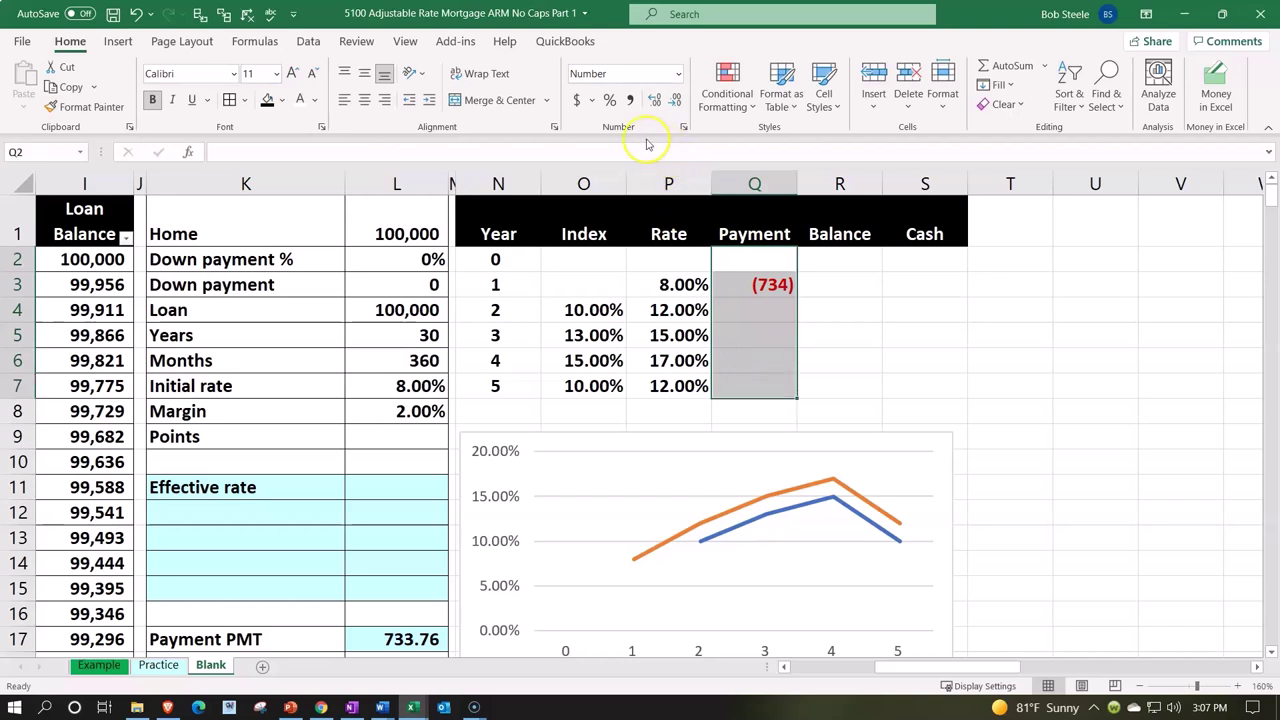
{"action": "left_click", "coordinate": [654, 100]}
{"action": "left_click", "coordinate": [654, 100]}
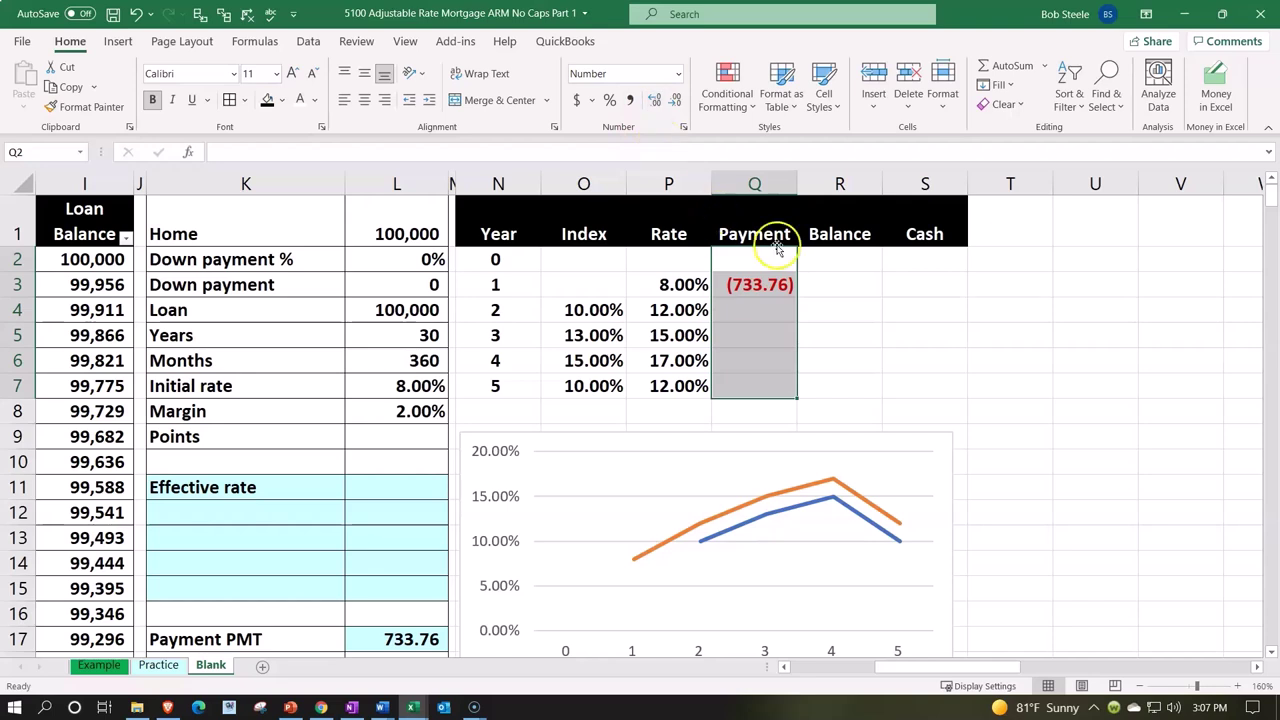
Link the year 0 balance in R2 to the loan amount with =L4.
{"action": "left_click", "coordinate": [834, 257]}
{"action": "type", "text": "="}
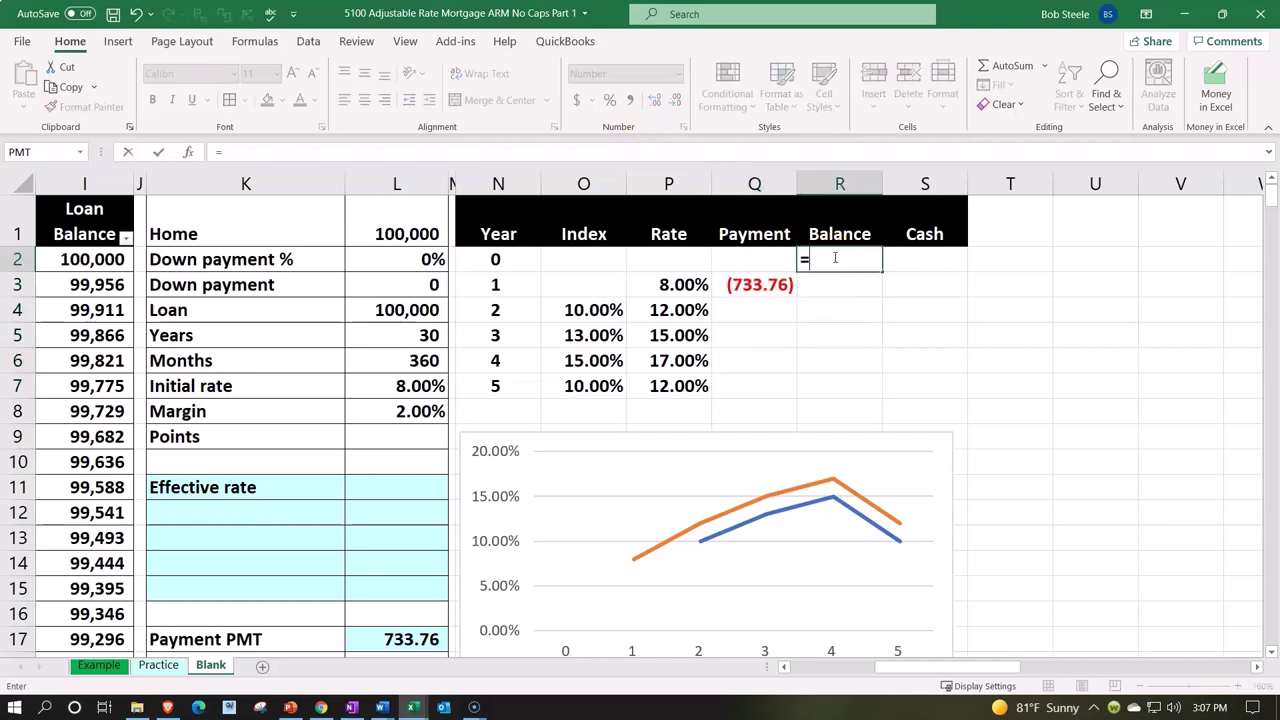
{"action": "key", "text": "Down"}
{"action": "key", "text": "Down"}
{"action": "key", "text": "Down"}
{"action": "key", "text": "Left"}
{"action": "key", "text": "Left"}
{"action": "key", "text": "Left"}
{"action": "key", "text": "Left"}
{"action": "key", "text": "Left"}
{"action": "key", "text": "Left"}
{"action": "key", "text": "Up"}
{"action": "key", "text": "Return"}
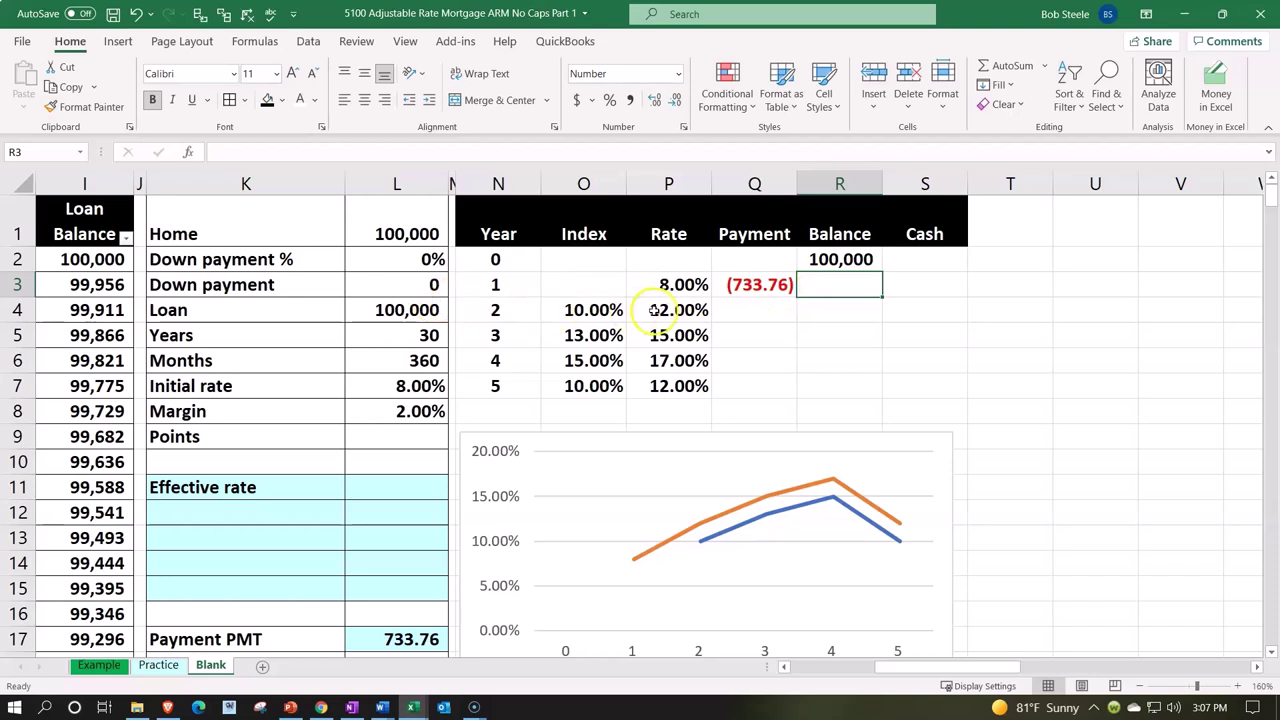
Remove the L4 present value reference from the year 1 PMT formula in Q3.
{"action": "double_click", "coordinate": [781, 281]}
{"action": "double_click", "coordinate": [960, 285]}
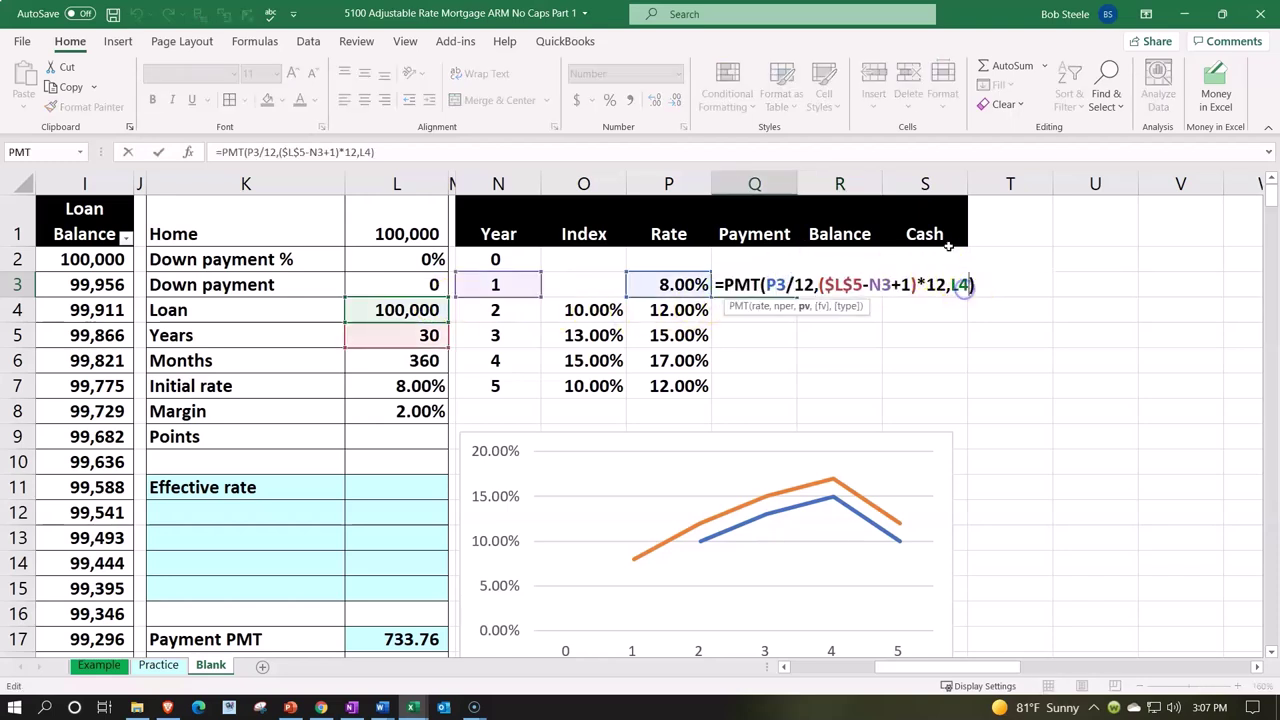
{"action": "key", "text": "BackSpace"}
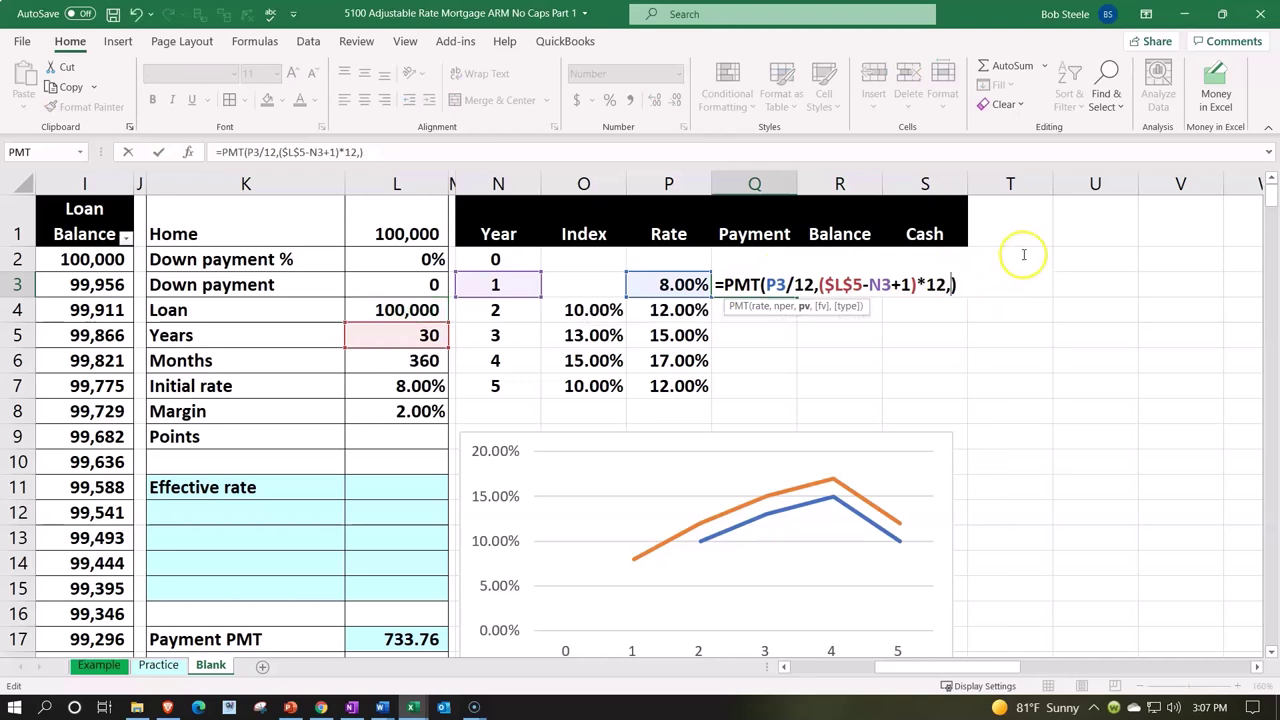
{"action": "key", "text": "Right"}
{"action": "left_click", "coordinate": [1110, 274]}
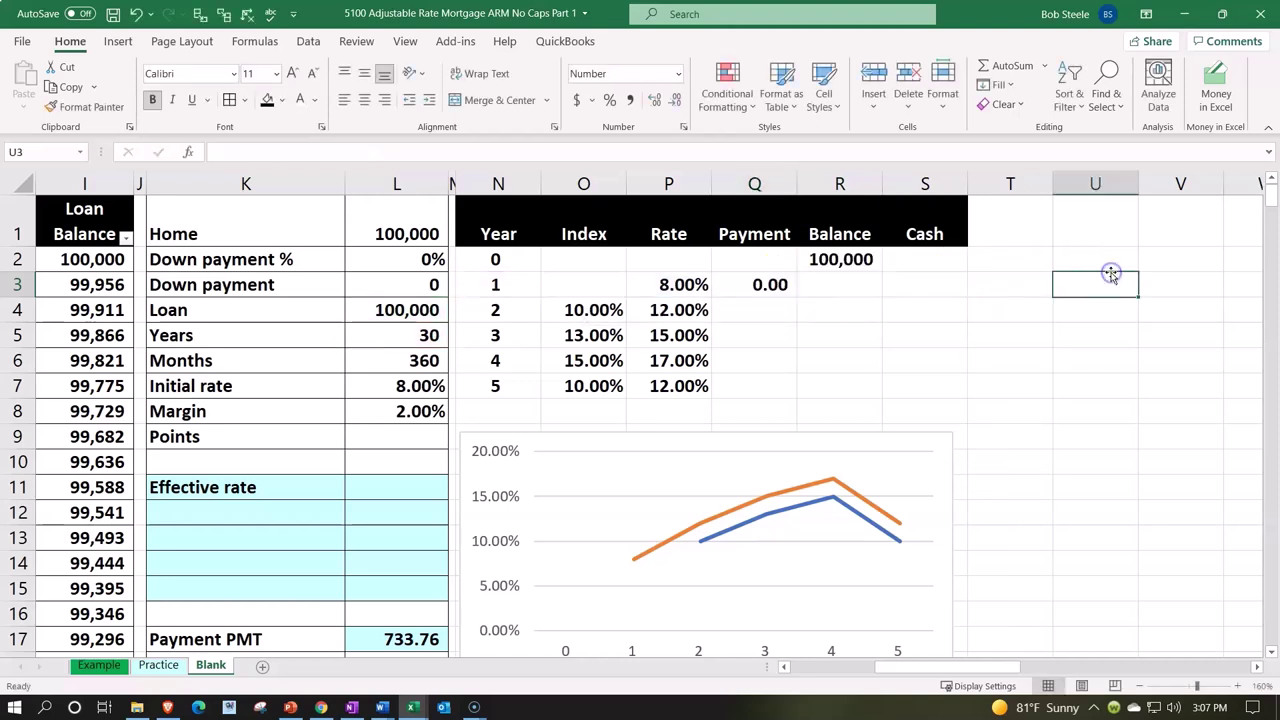
Set the present value of the year 1 PMT formula in Q3 to the year 0 balance, R2.
{"action": "double_click", "coordinate": [777, 285]}
{"action": "left_click", "coordinate": [953, 290]}
{"action": "type", "text": ","}
{"action": "left_click", "coordinate": [930, 326]}
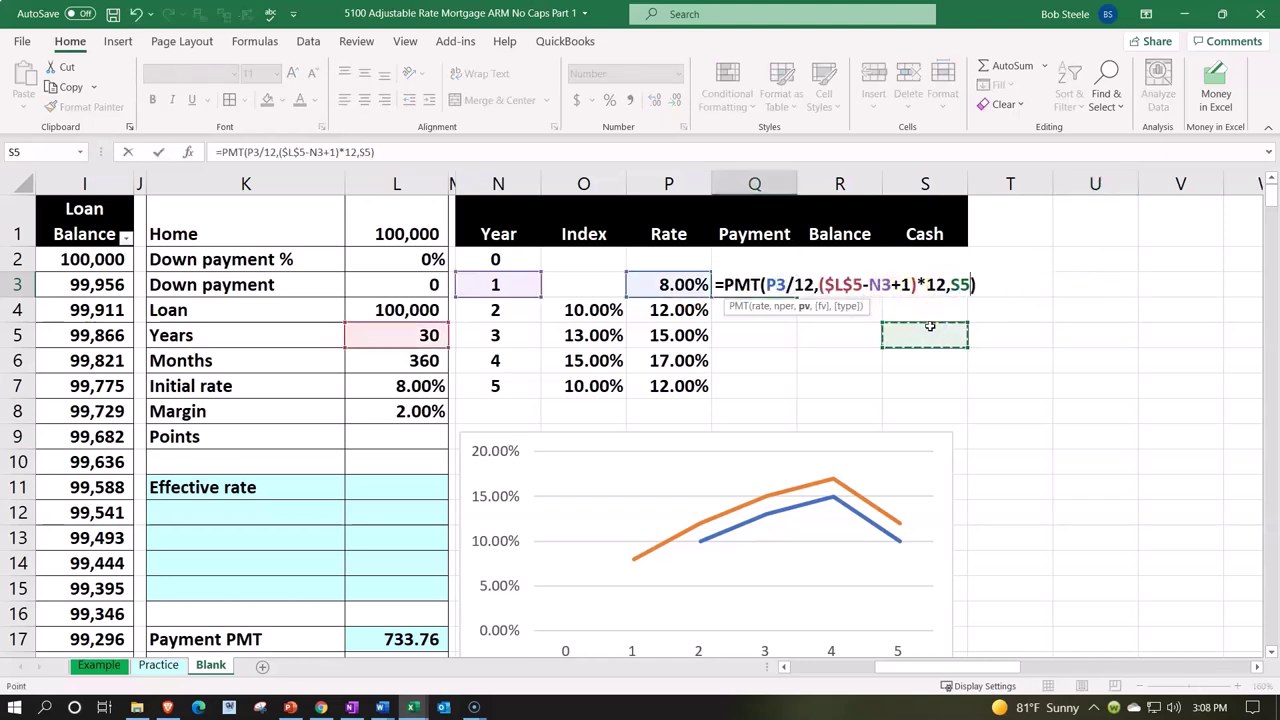
{"action": "key", "text": "Up"}
{"action": "key", "text": "Up"}
{"action": "key", "text": "Up"}
{"action": "key", "text": "Left"}
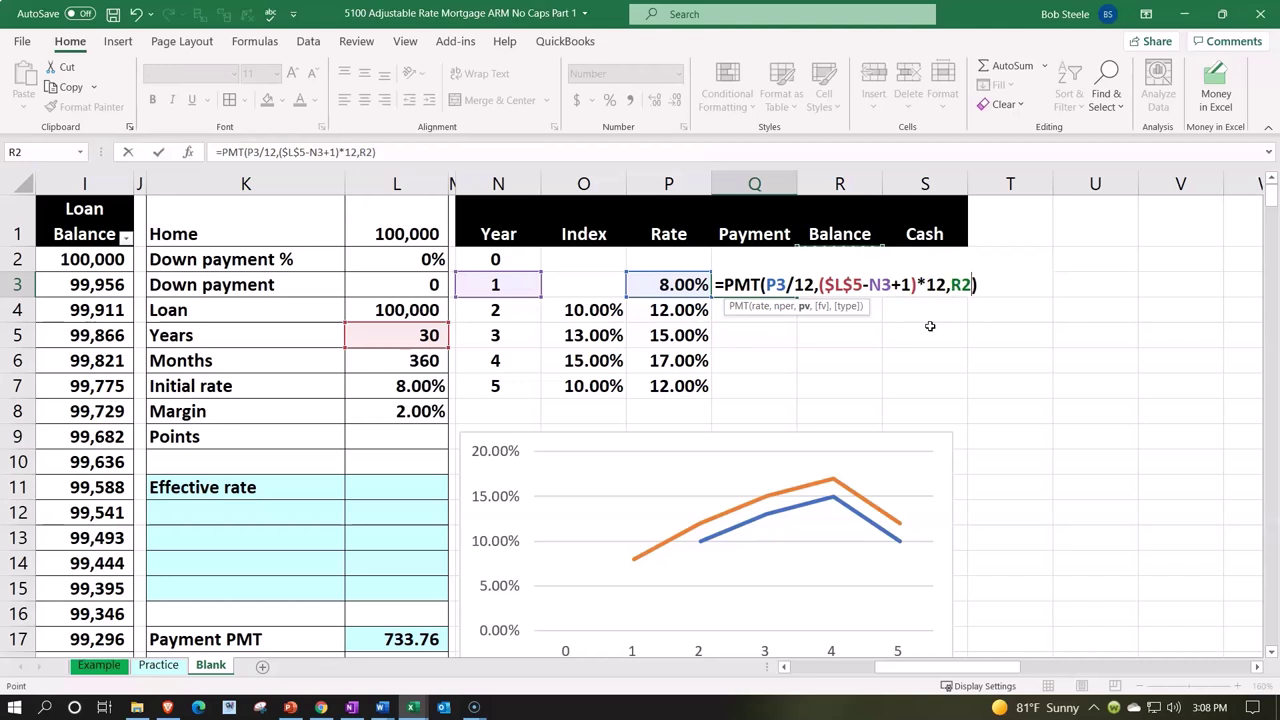
{"action": "key", "text": "Return"}
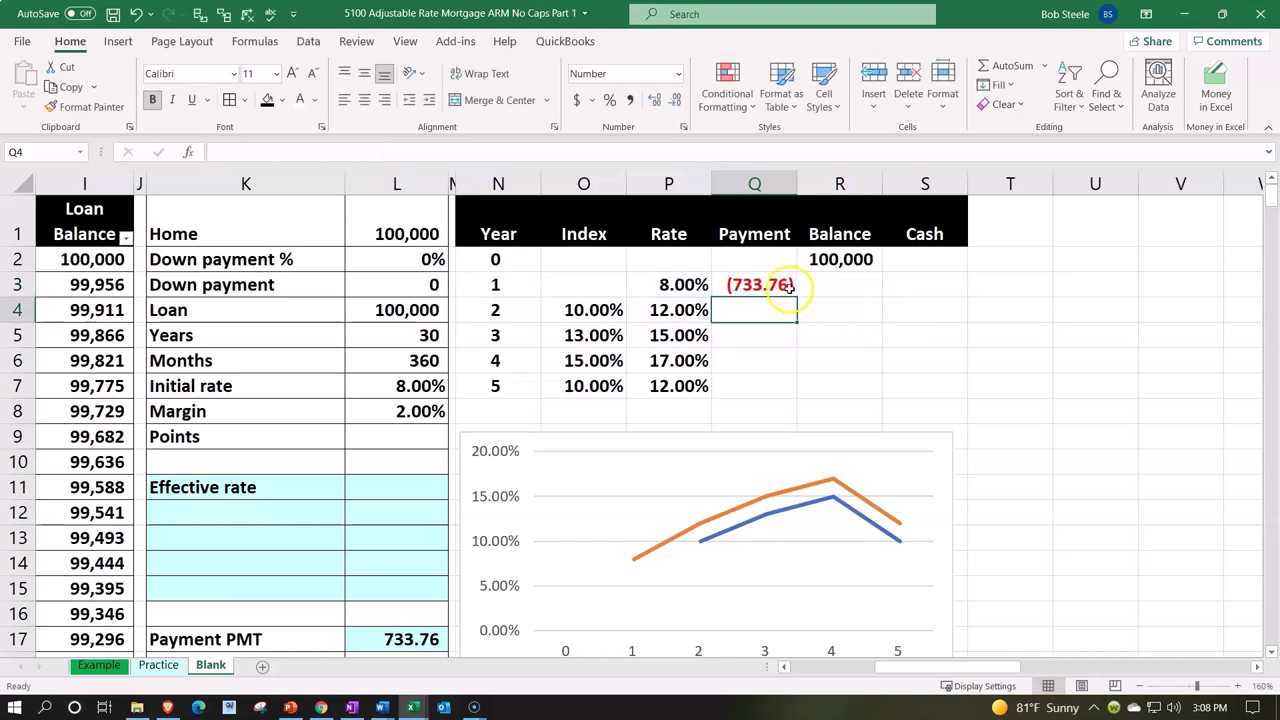
Negate the PMT formula in Q3 to give the year 1 payment as a positive amount.
{"action": "double_click", "coordinate": [755, 285]}
{"action": "left_click", "coordinate": [725, 285]}
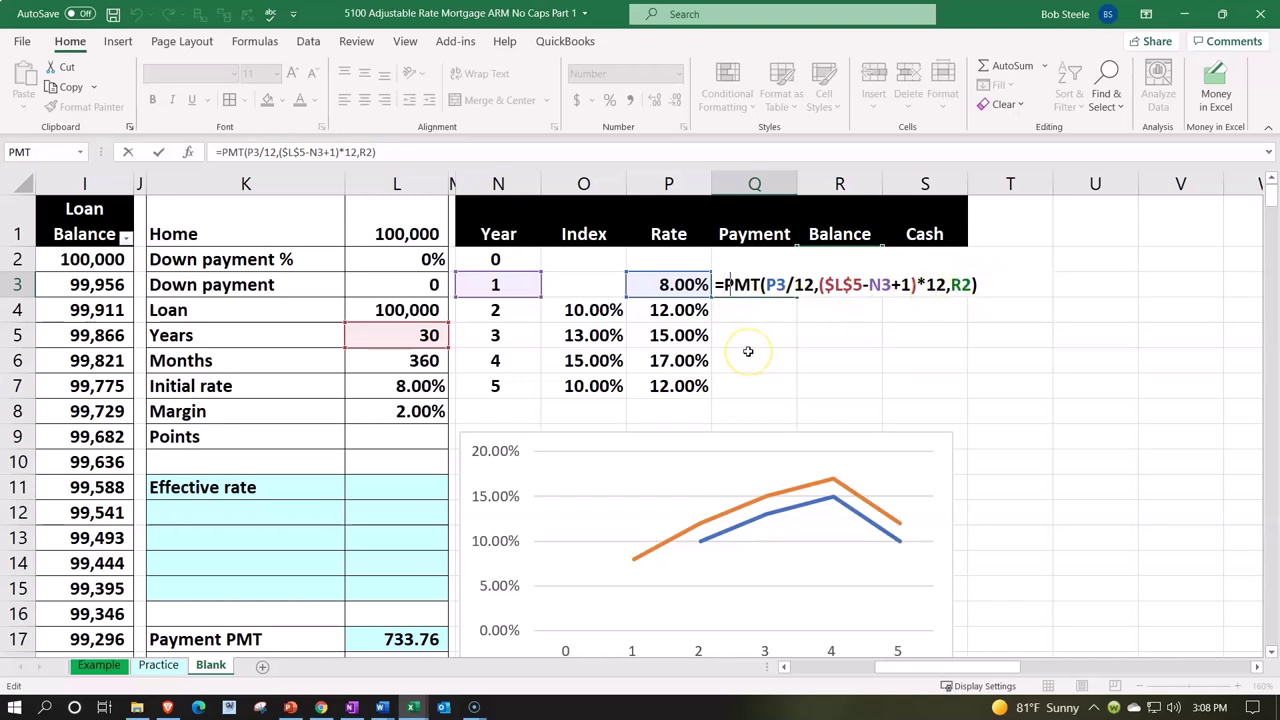
{"action": "key", "text": "Return"}
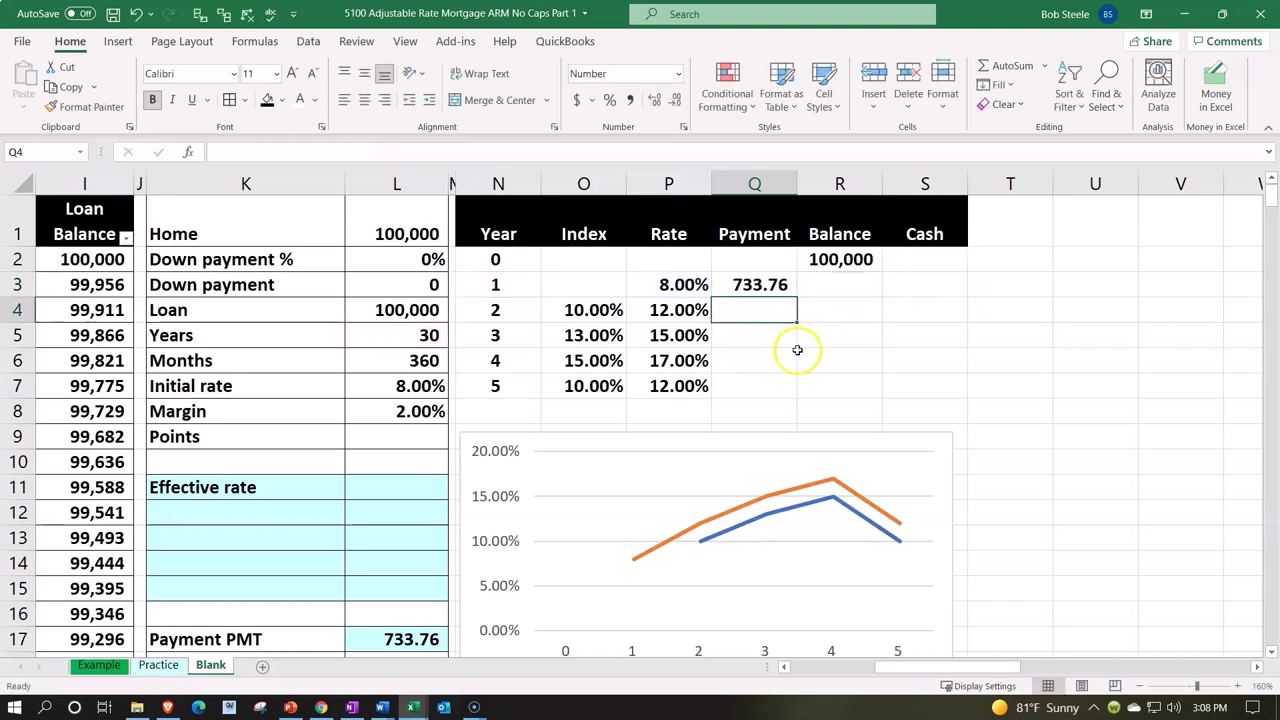
Select the year 1 Balance cell, R3, for its balance calculation.
{"action": "left_click", "coordinate": [831, 285]}
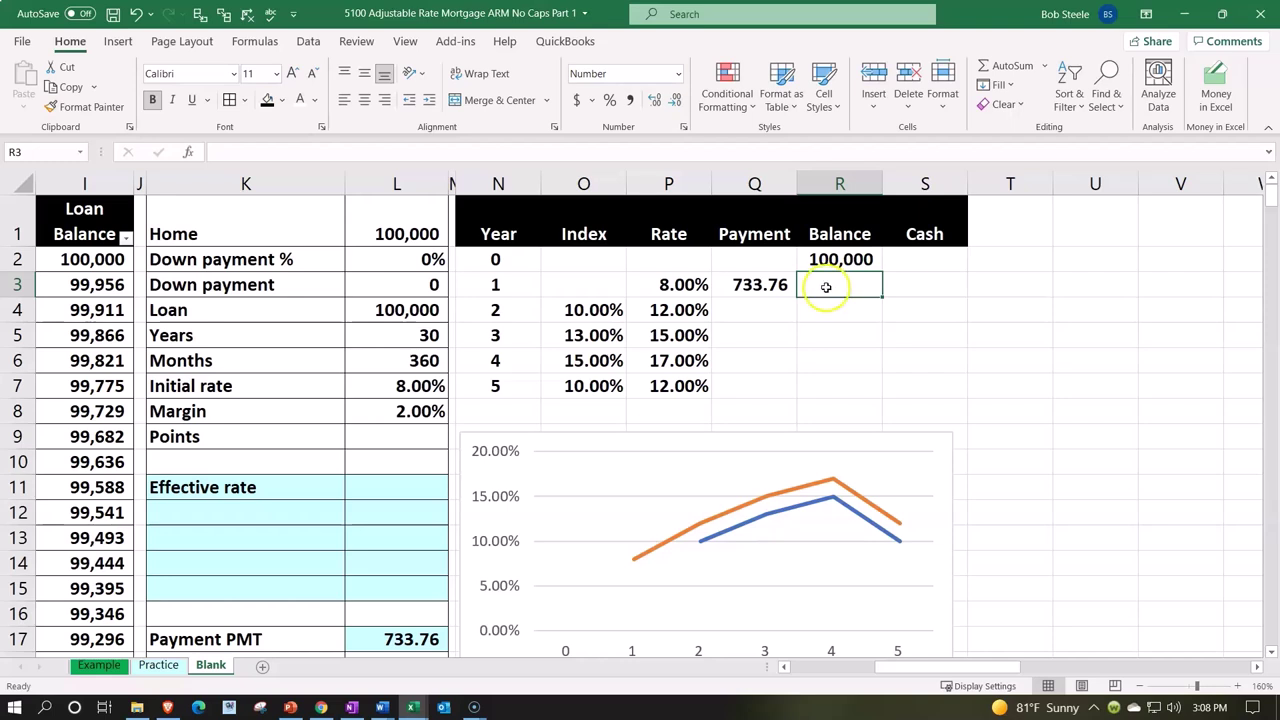
{"action": "left_click", "coordinate": [774, 309]}
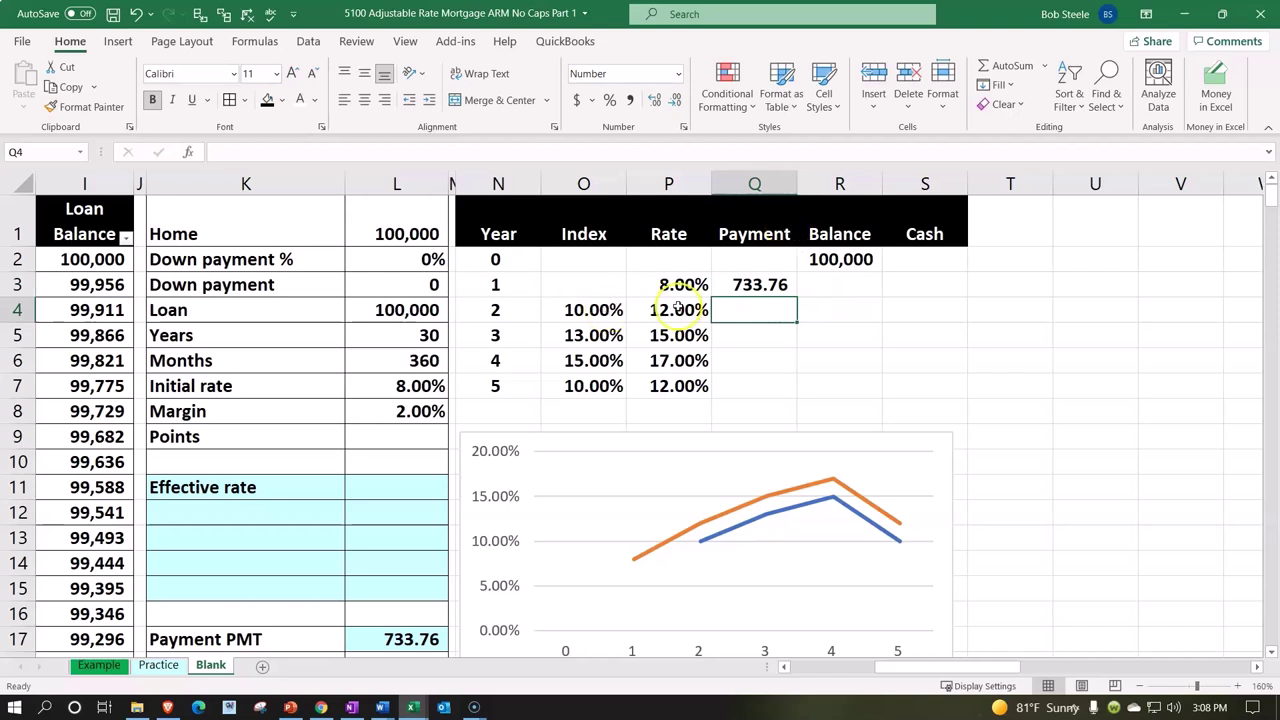
{"action": "left_click", "coordinate": [845, 285]}
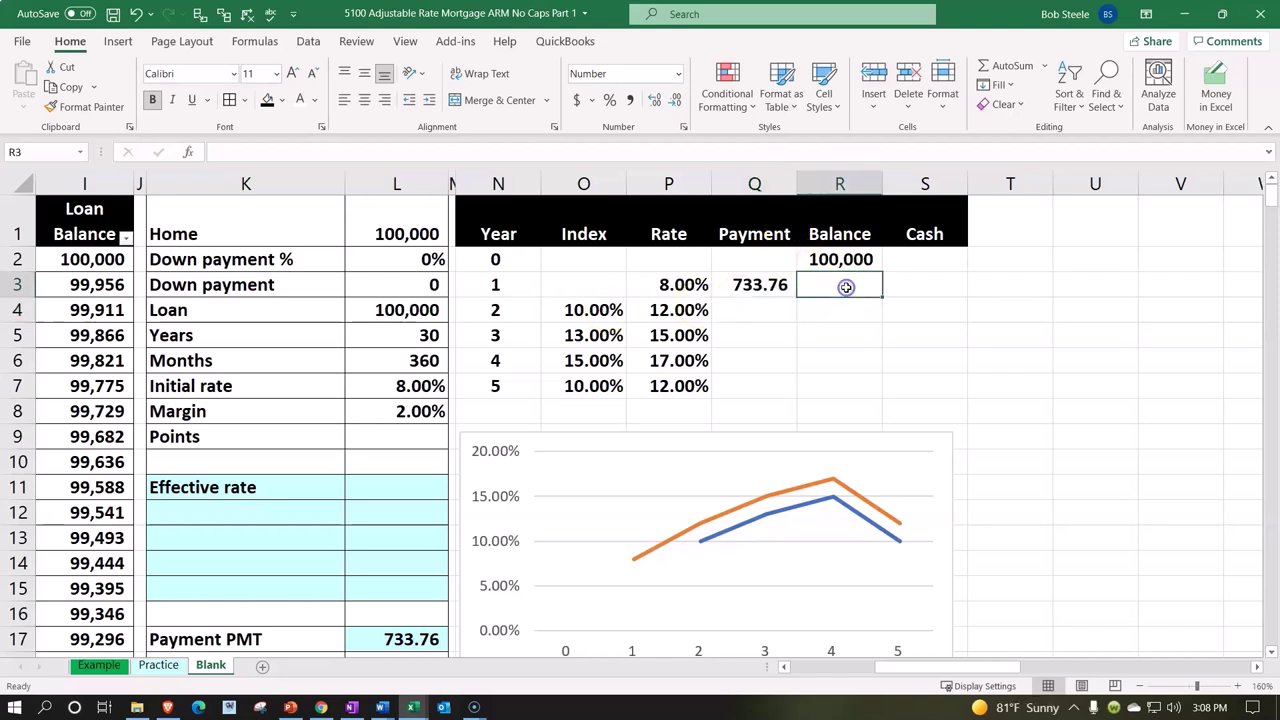